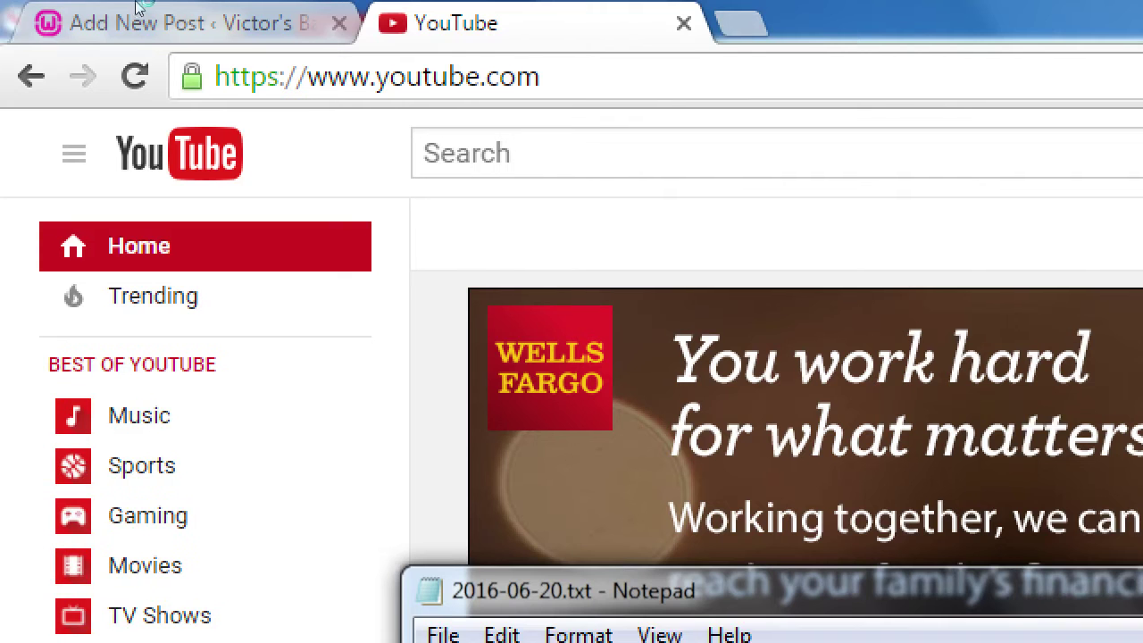
- Search YouTube for 'how to bake a pecan pie' and look over the results
click(210, 7)
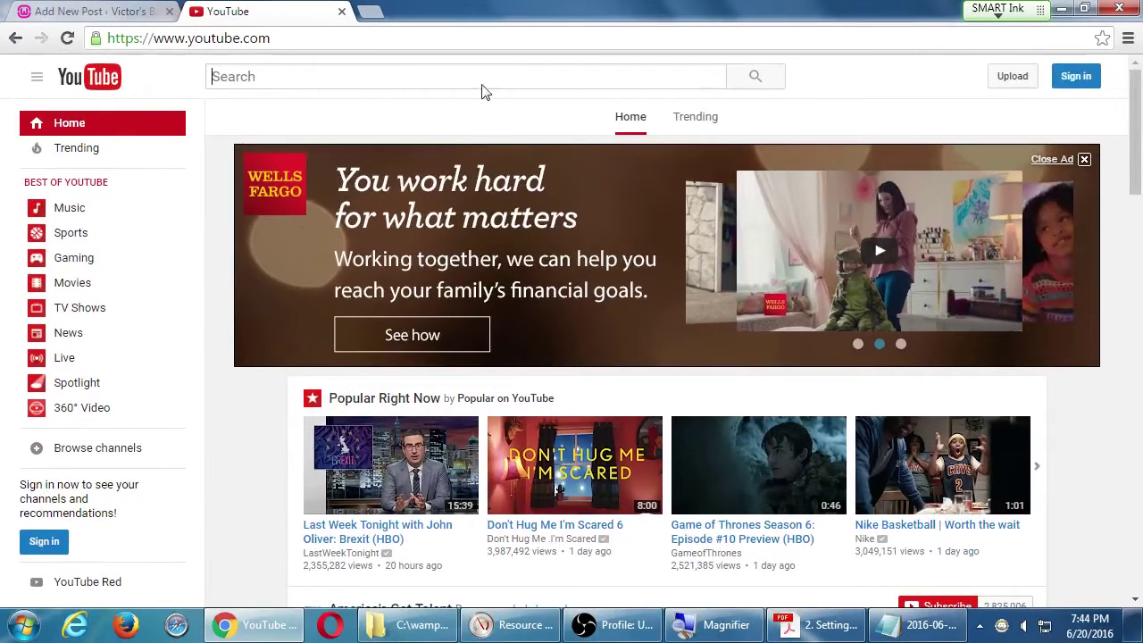
click(461, 75)
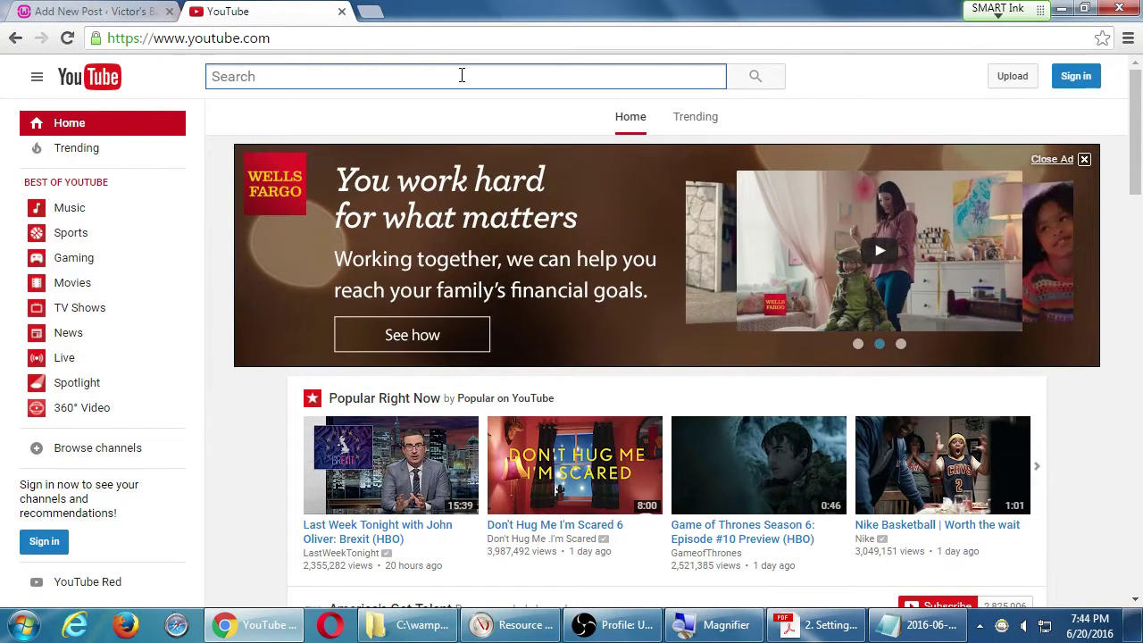
text(how to bake )
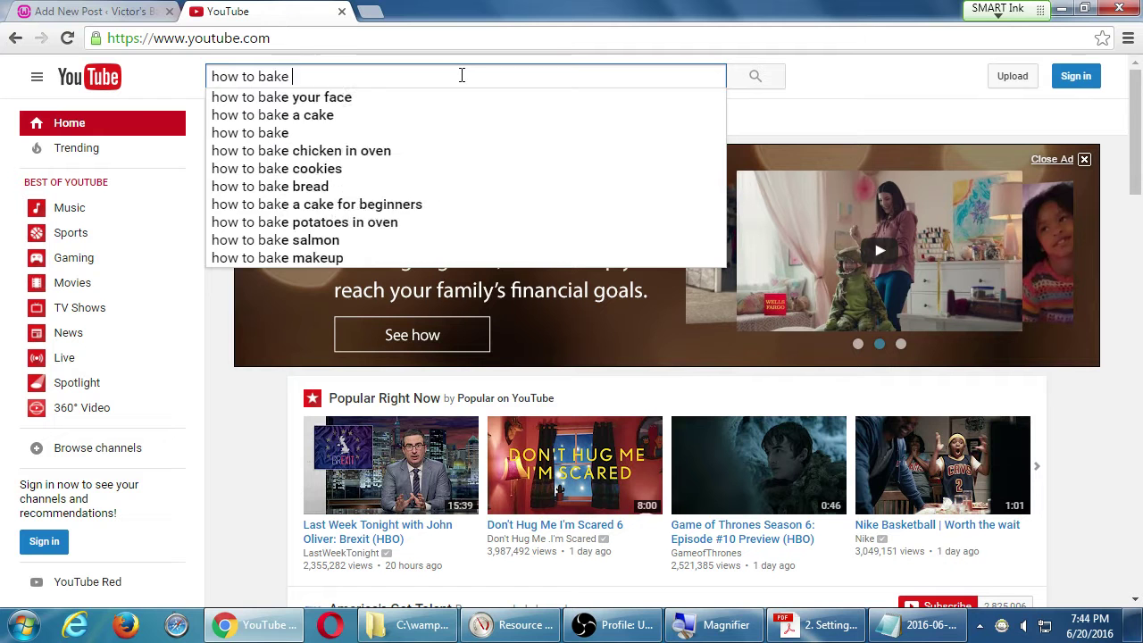
text(a pecan pie)
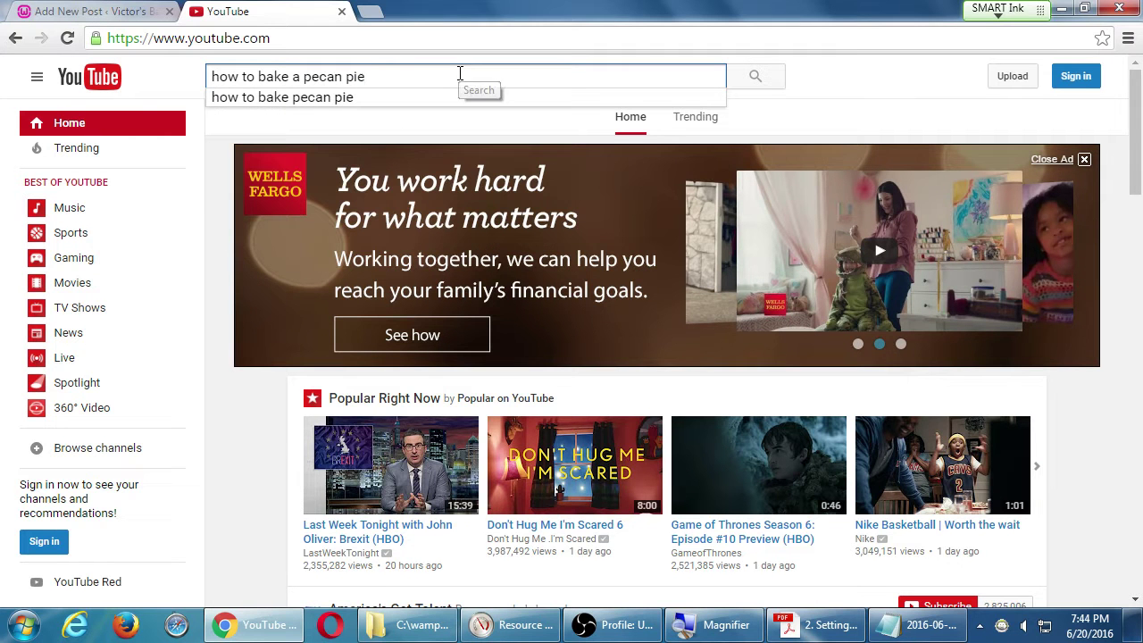
key(Return)
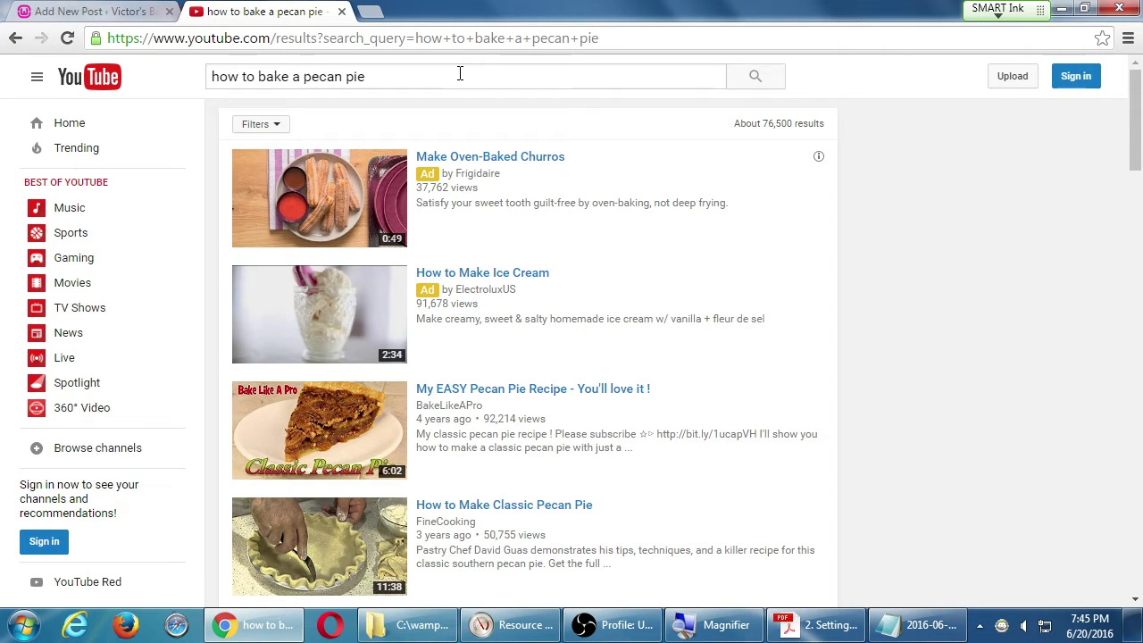
scroll(681, 403, down, 5)
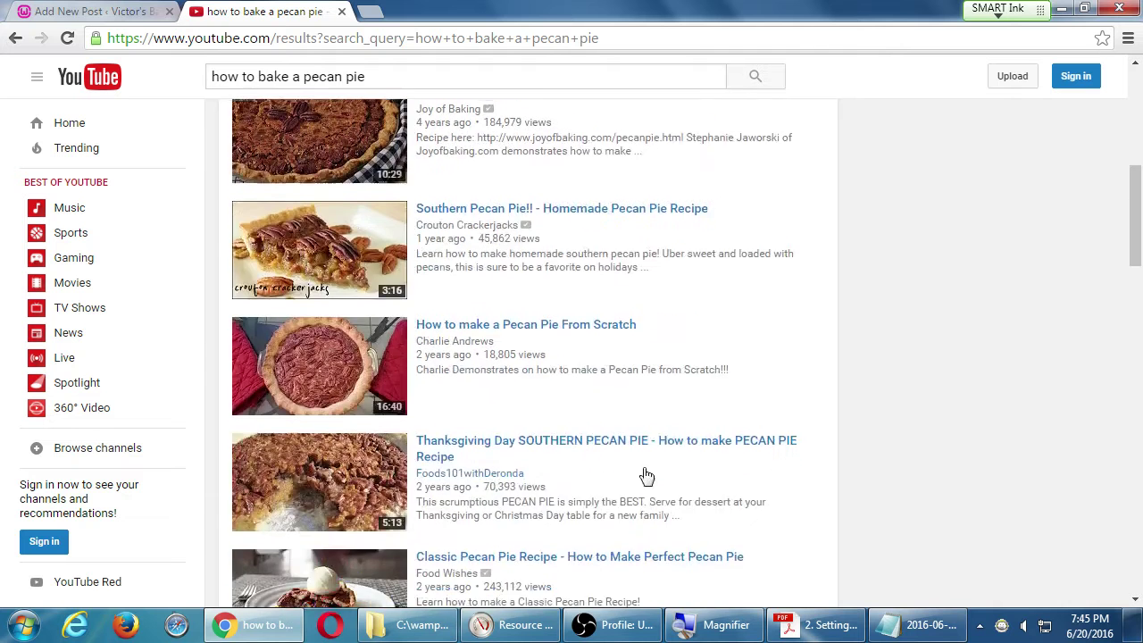
scroll(639, 457, up, 6)
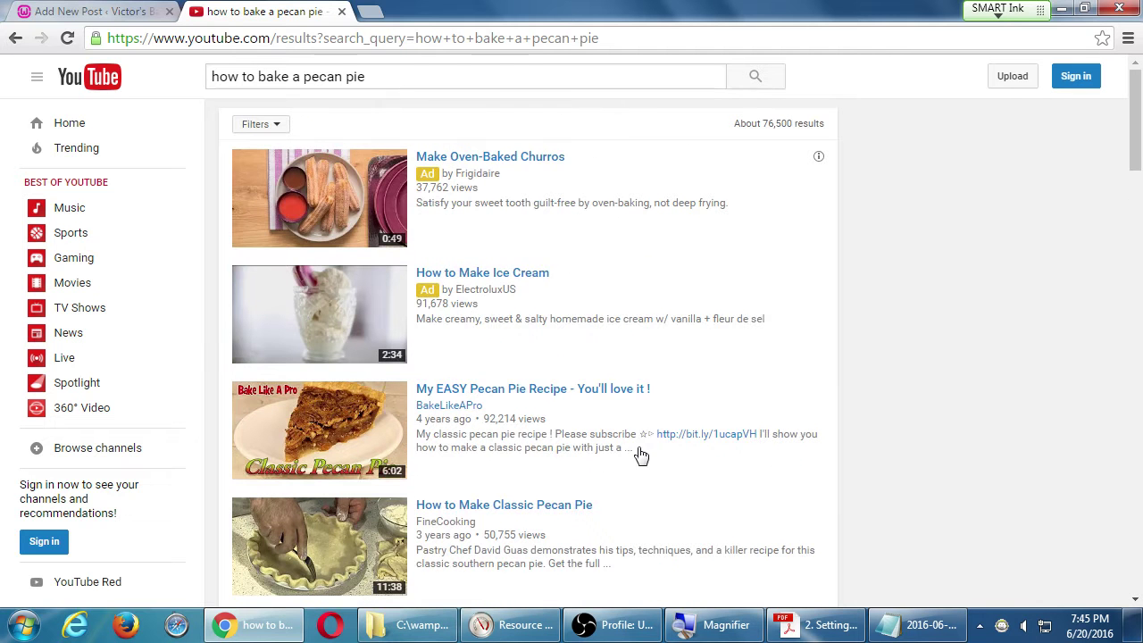
- Open the My EASY Pecan Pie Recipe video, pause the ad, and show its embed code
click(582, 391)
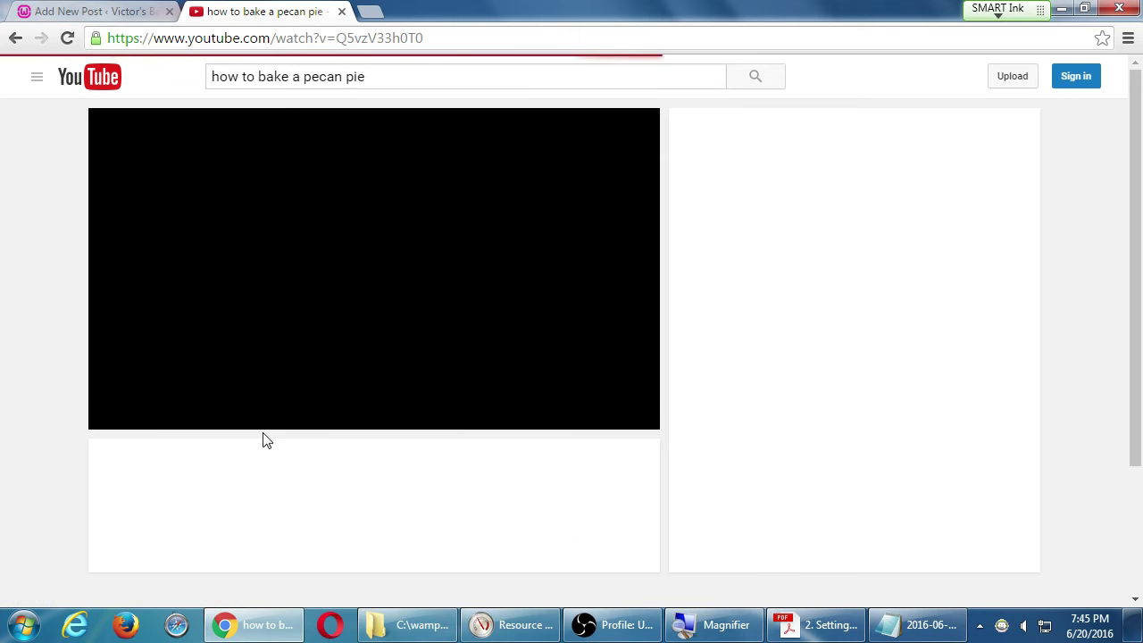
click(120, 413)
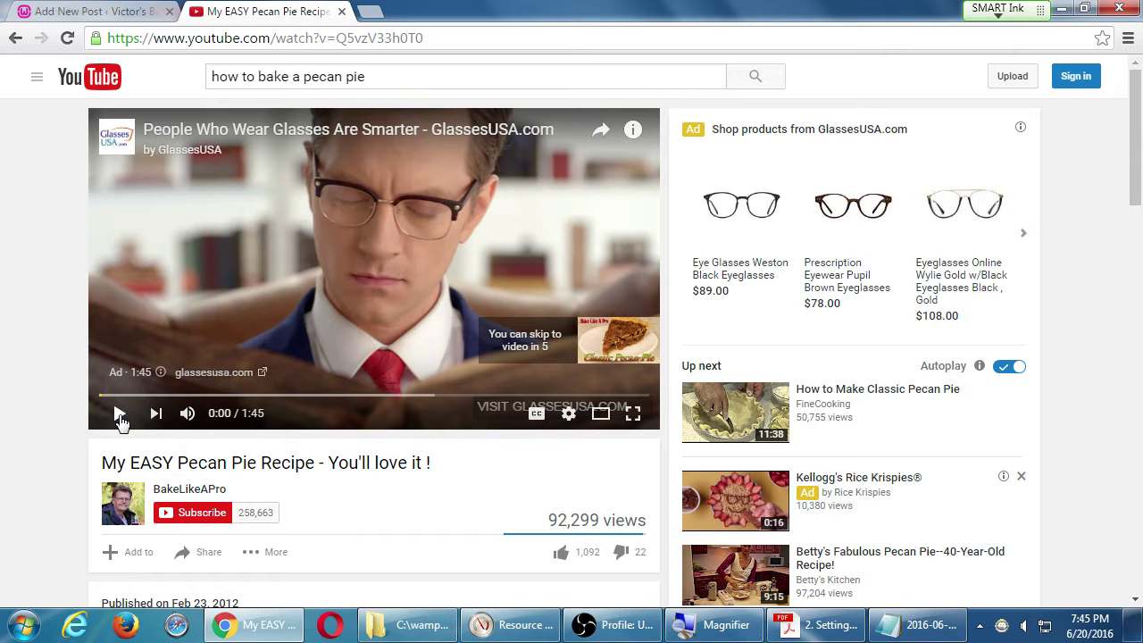
click(202, 552)
scroll(75, 462, down, 1)
scroll(74, 456, down, 3)
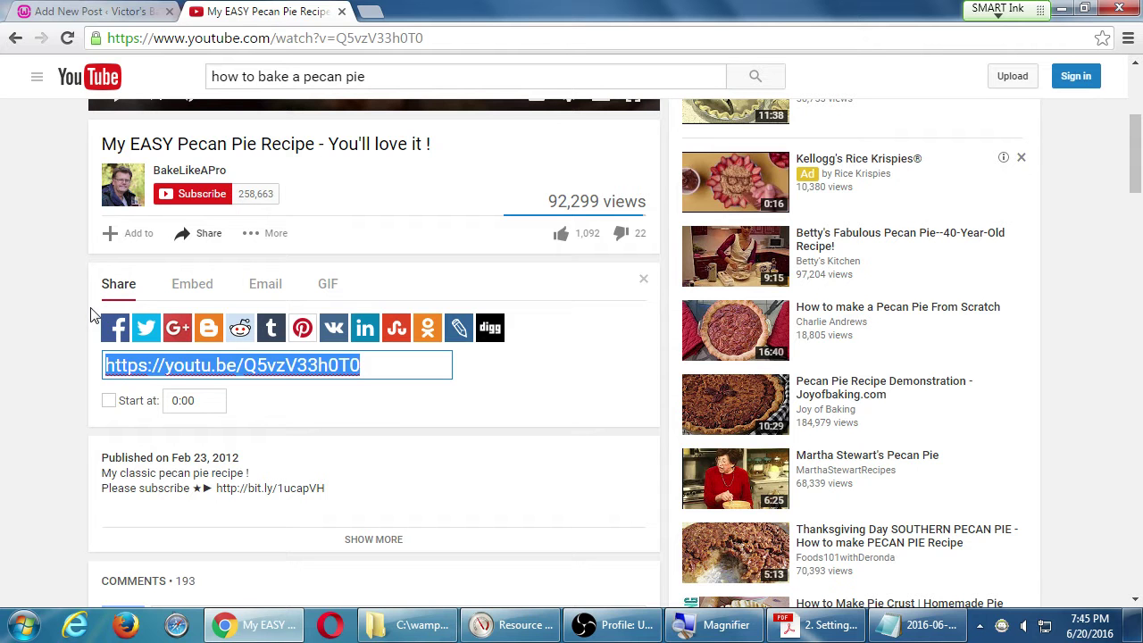
click(187, 286)
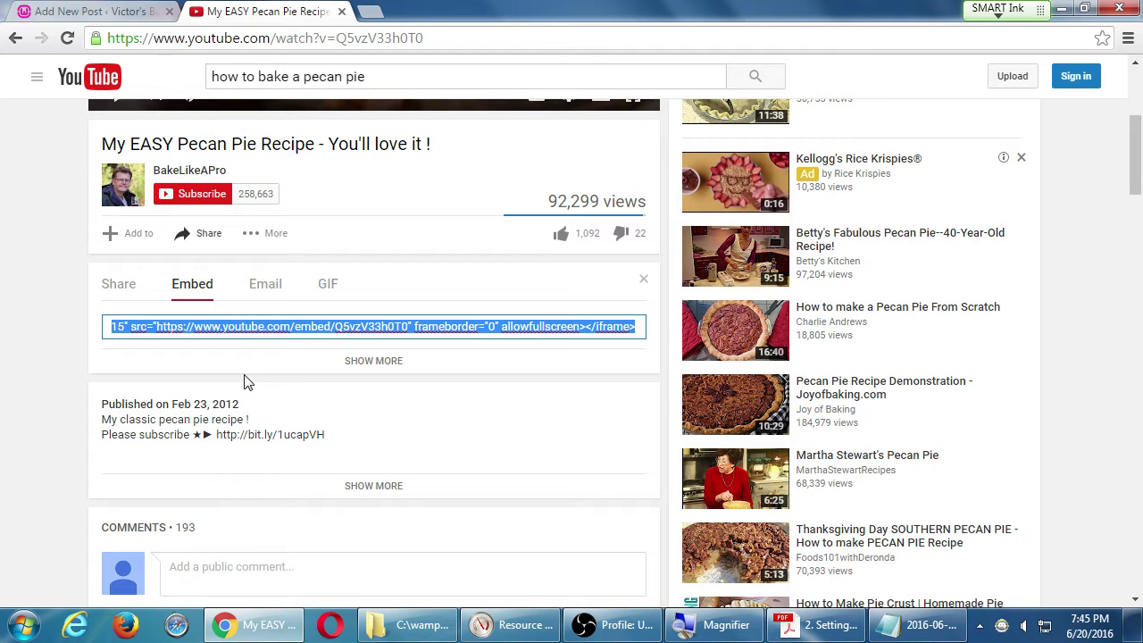
- Copy the iframe embed code and place the cursor below the Penguin Party caption in WordPress
right_click(301, 335)
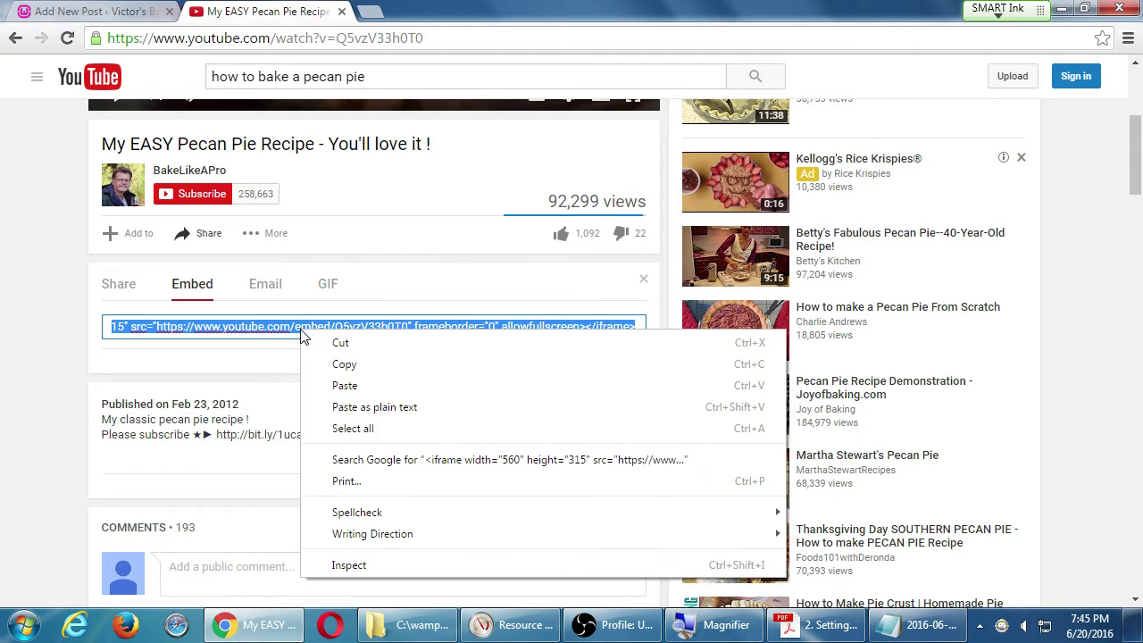
click(339, 364)
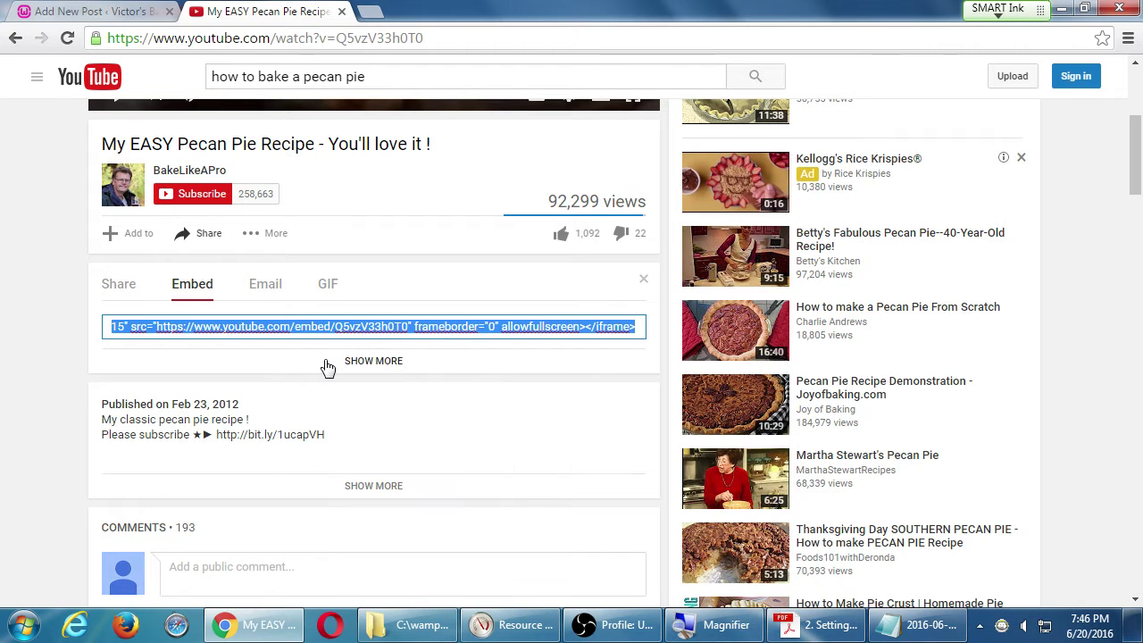
click(112, 11)
click(432, 468)
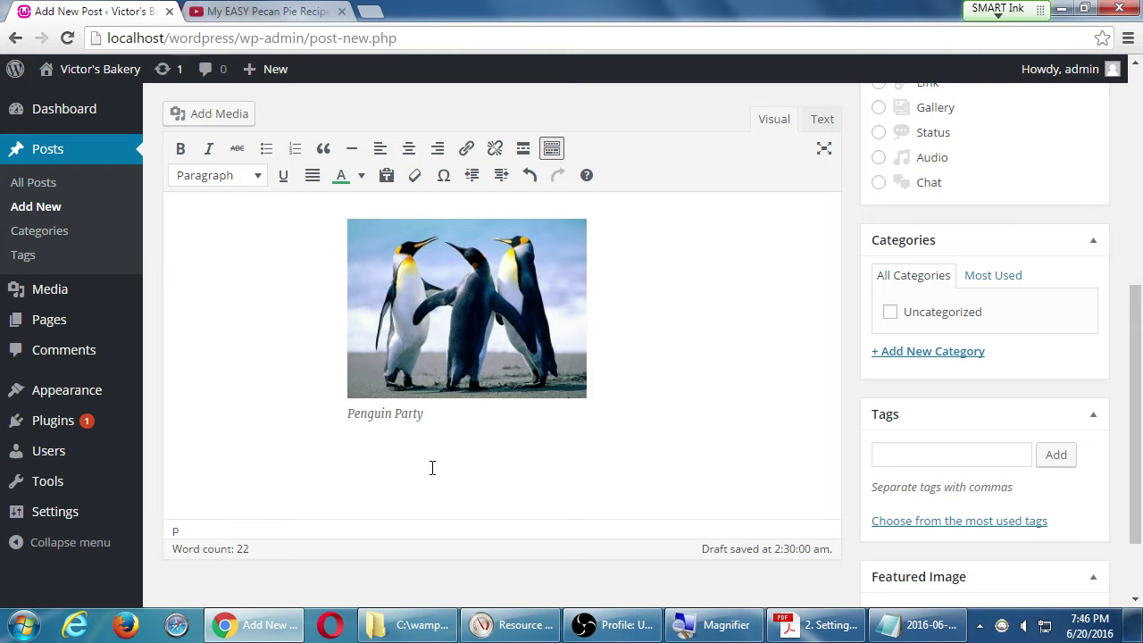
- Paste the embed code below the penguin image in the Visual editor, then undo it
right_click(432, 468)
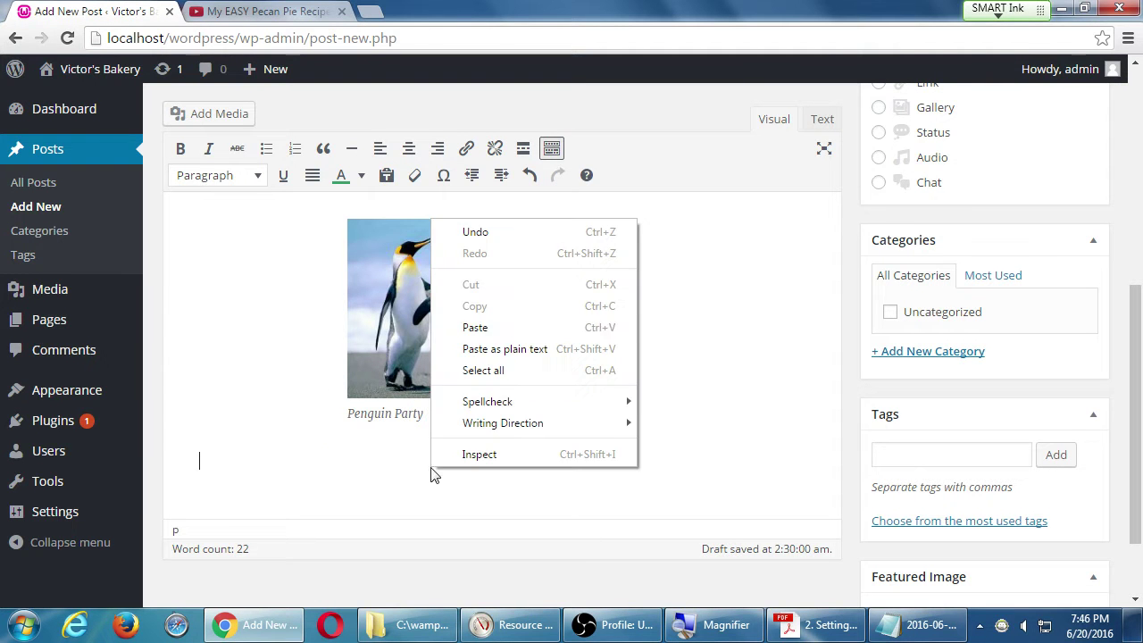
click(478, 326)
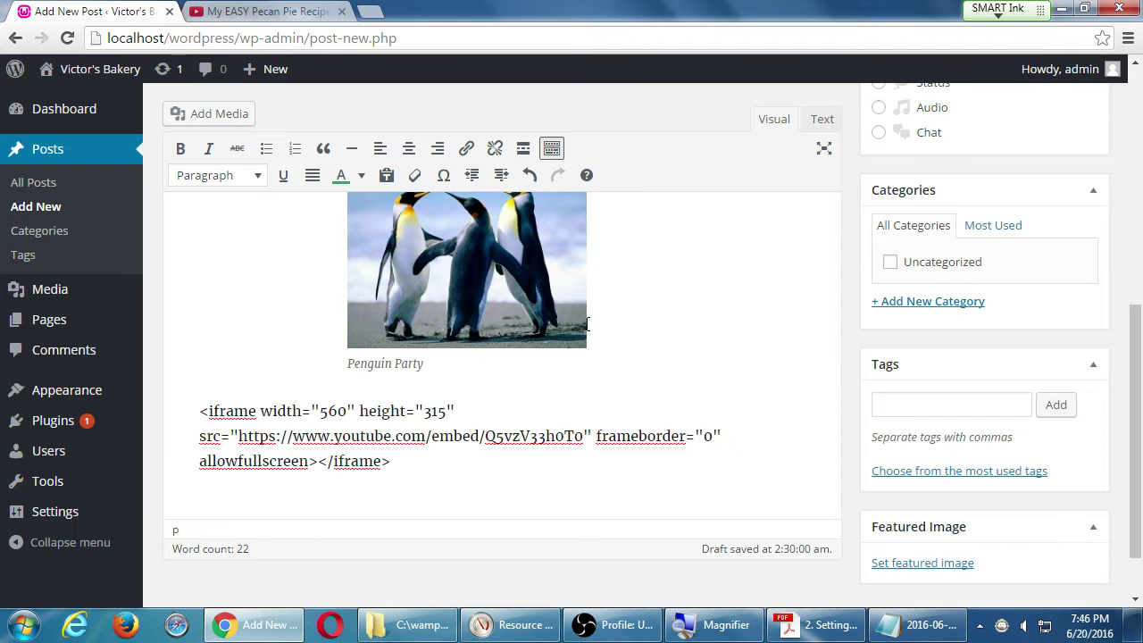
key(ctrl+z)
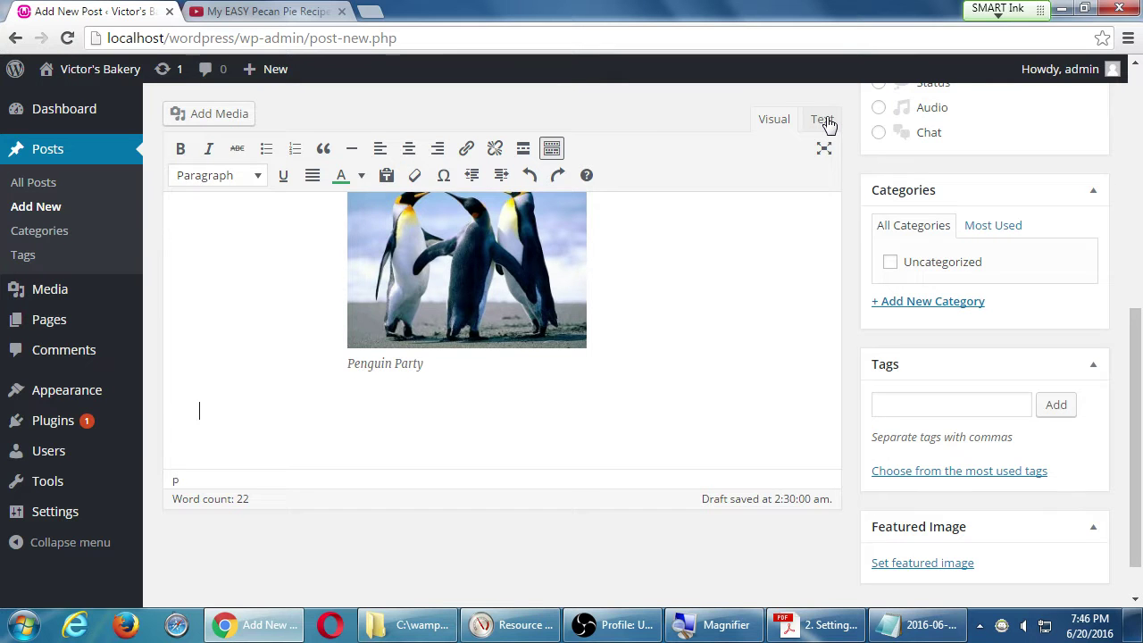
- Paste the iframe code on a new line after the last &nbsp; in the Text view, then return to Visual
click(821, 123)
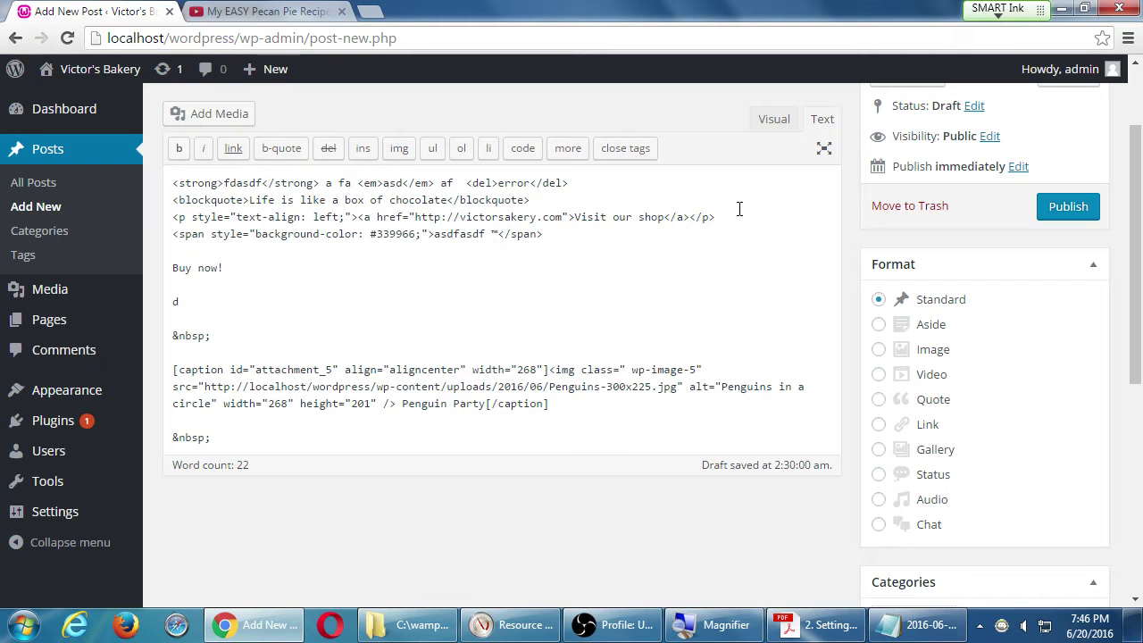
key(Return)
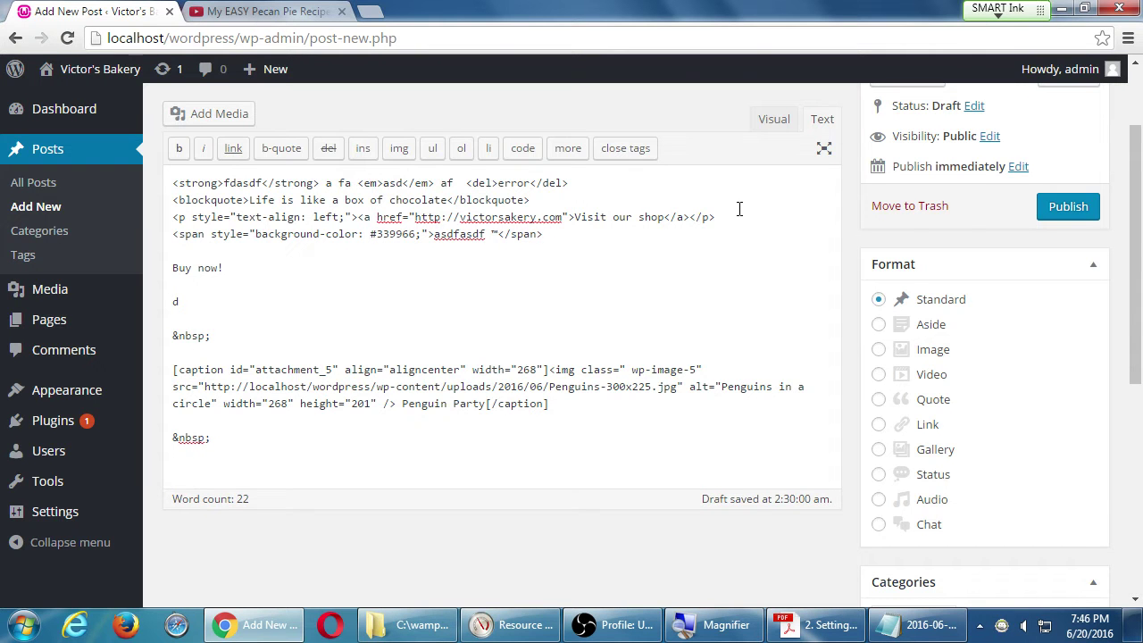
right_click(222, 471)
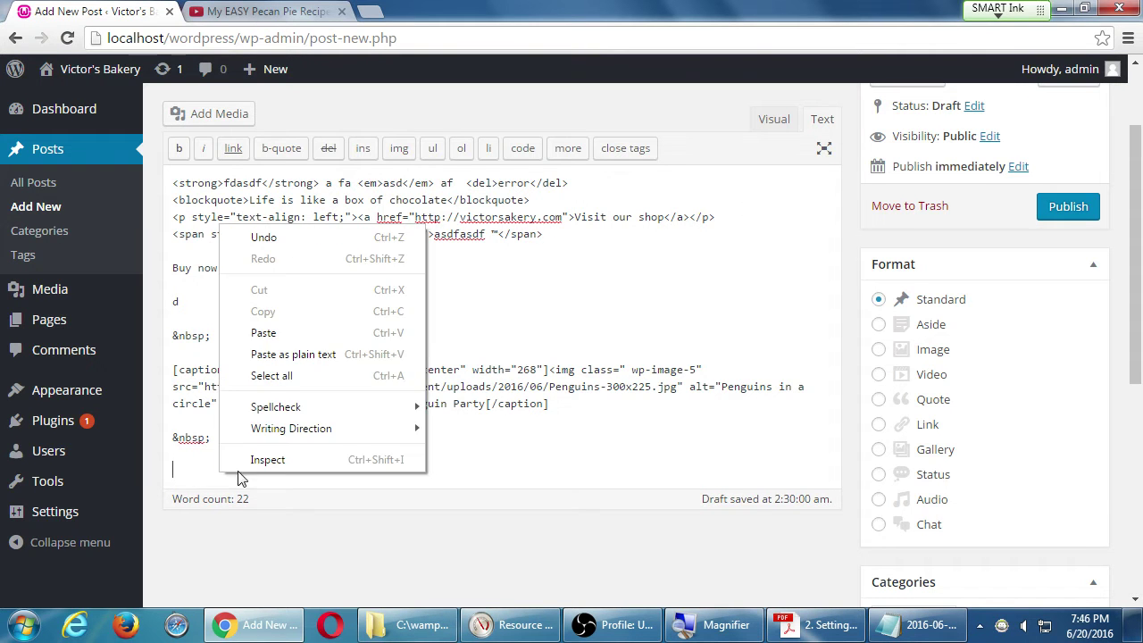
click(265, 333)
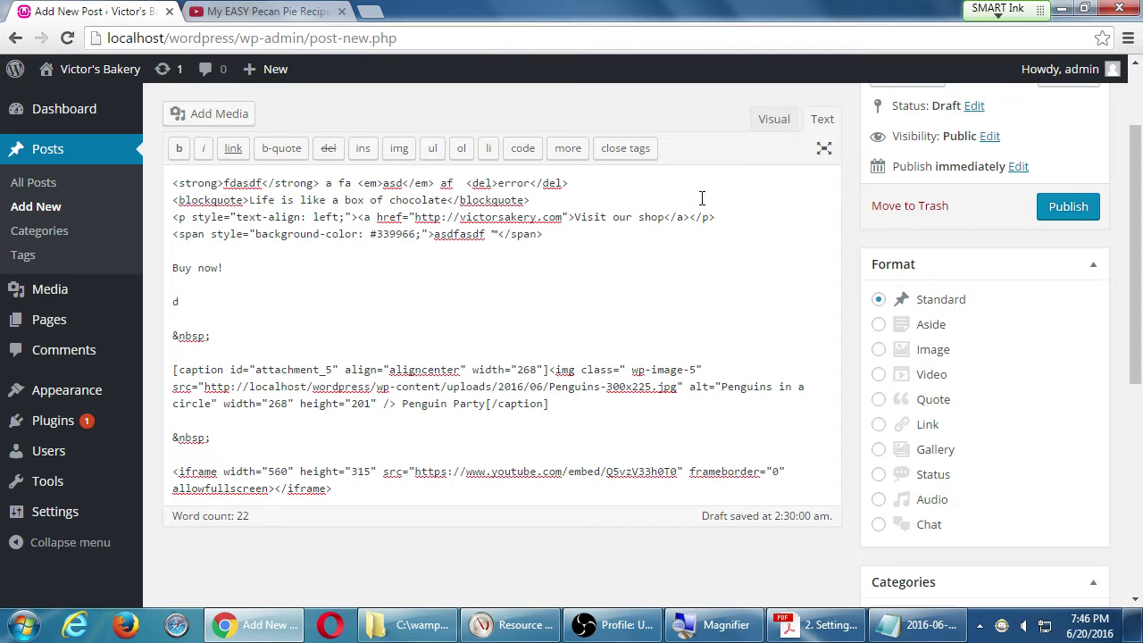
click(773, 119)
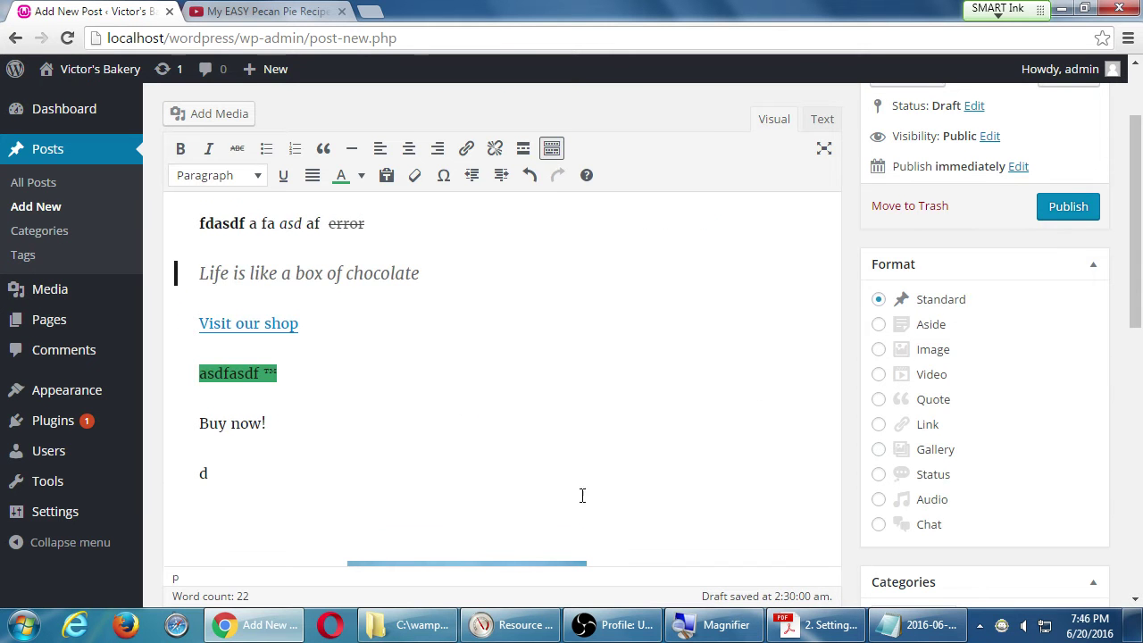
- Scroll the post to check the embedded pecan pie video, then return to its YouTube page
scroll(581, 492, down, 4)
scroll(581, 487, down, 3)
scroll(675, 471, up, 1)
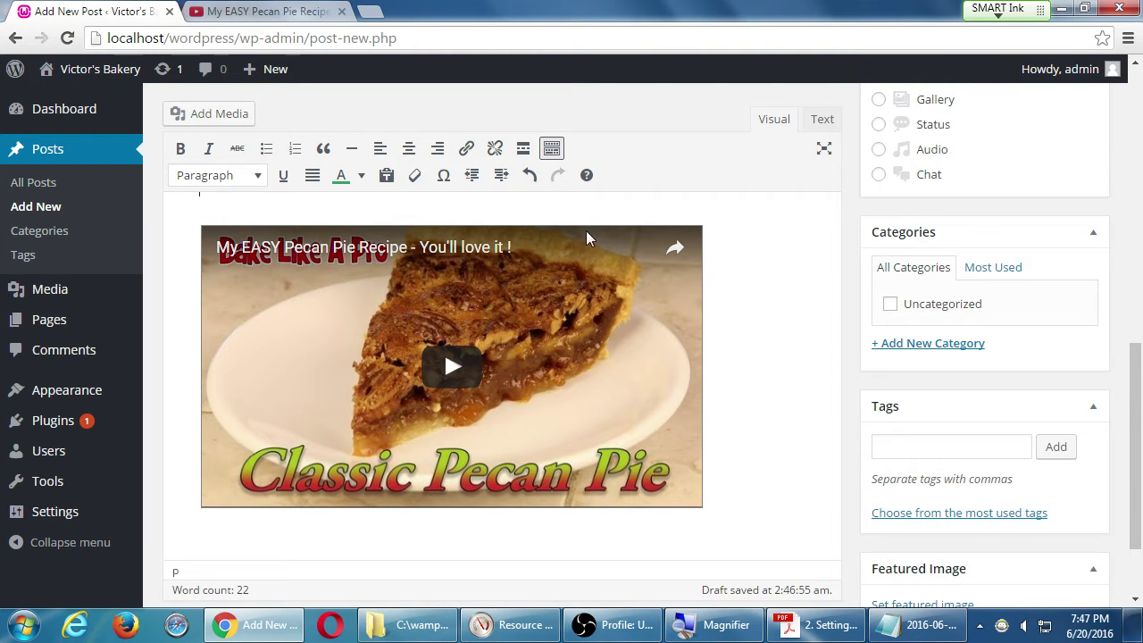
click(236, 9)
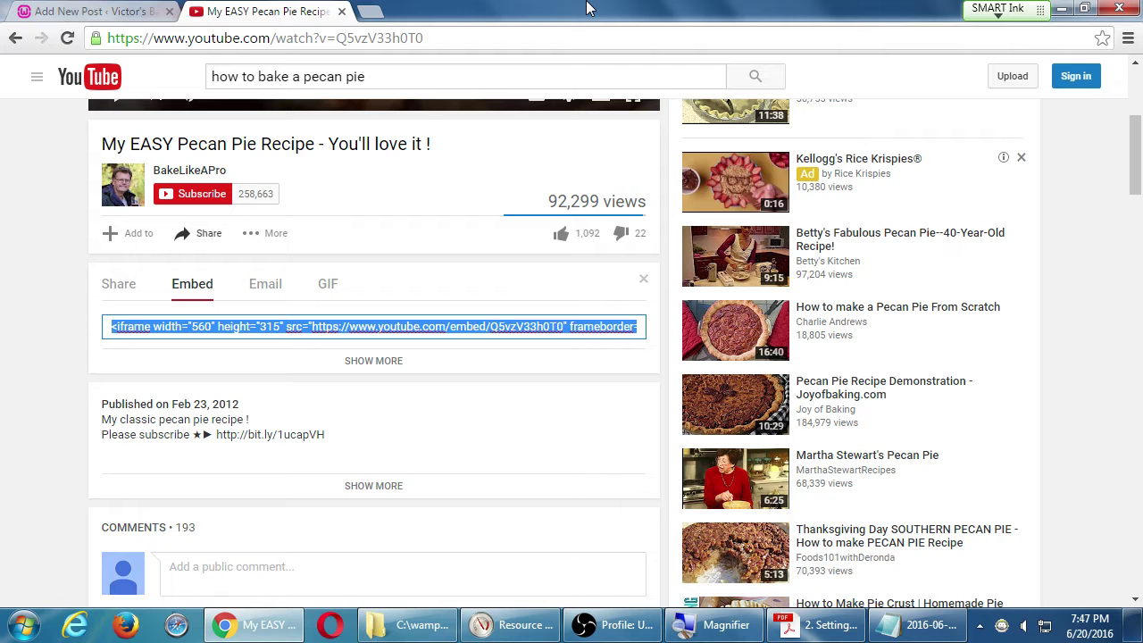
- Copy the YouTube embed code again, then delete the embedded video from the WordPress post
right_click(454, 335)
click(476, 372)
click(98, 10)
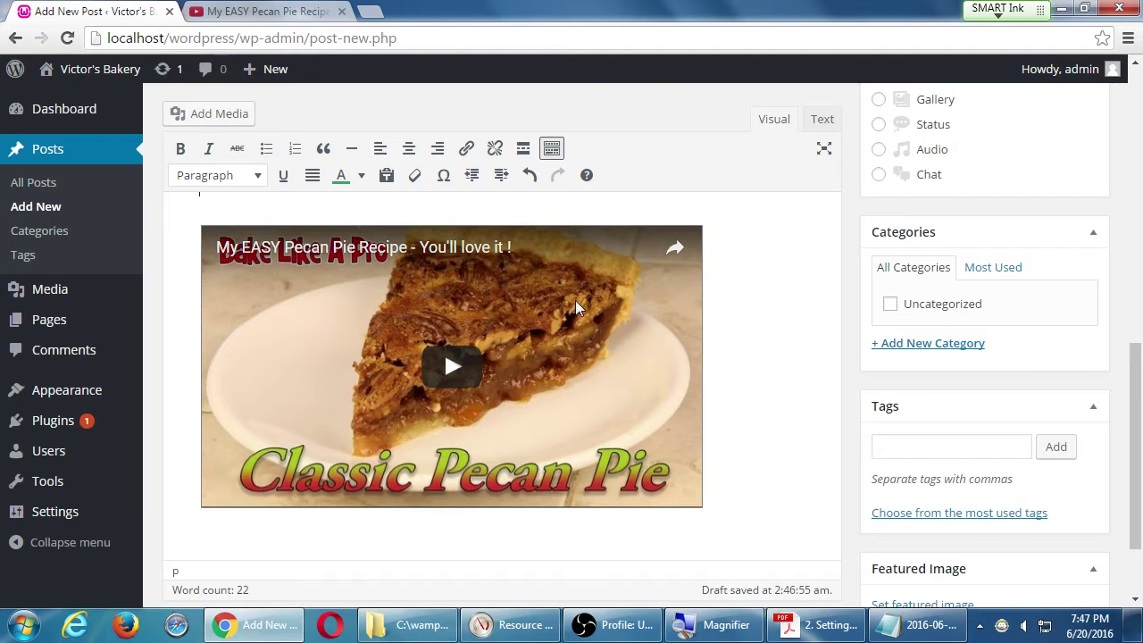
click(747, 340)
key(BackSpace)
key(BackSpace)
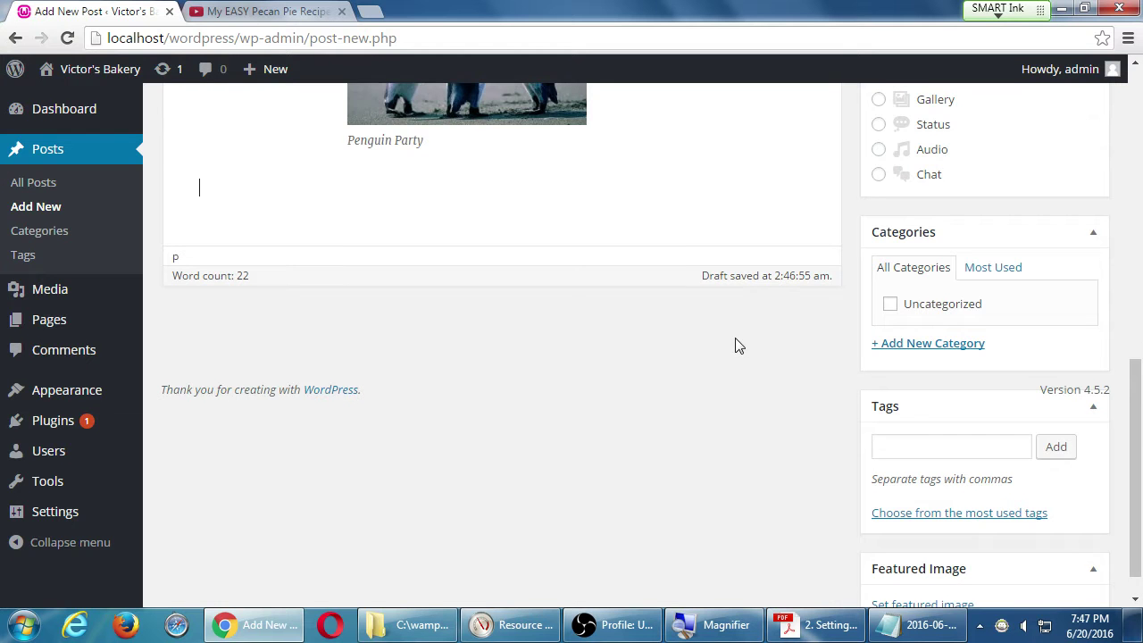
scroll(665, 335, up, 4)
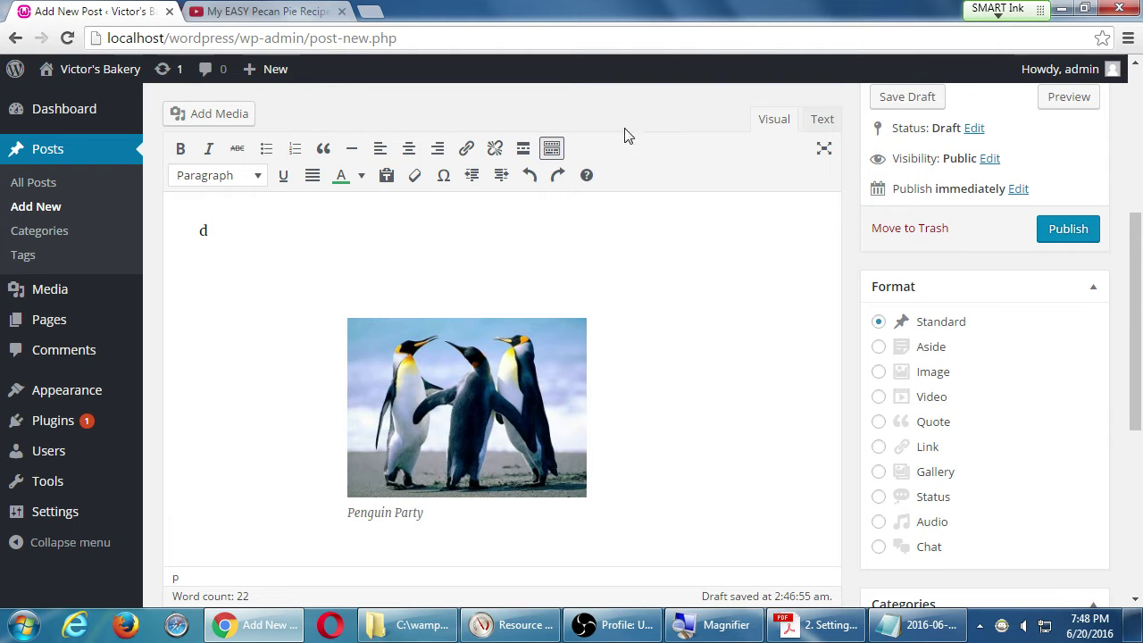
- Paste the embed code on a new line after the last &nbsp; in the Text view
click(822, 119)
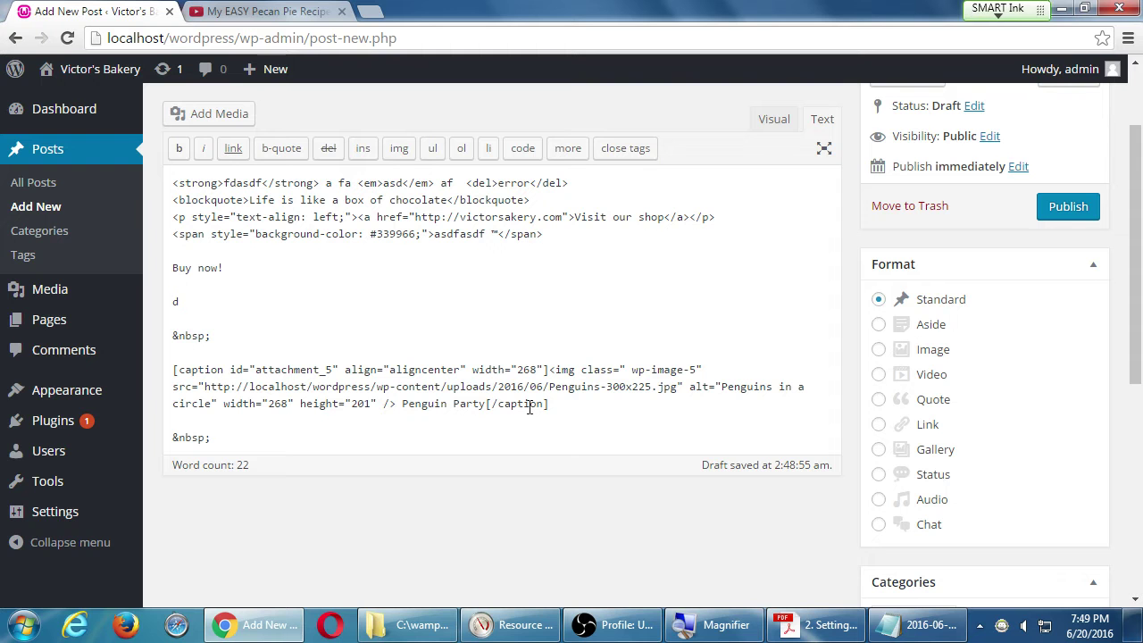
click(486, 433)
key(Return)
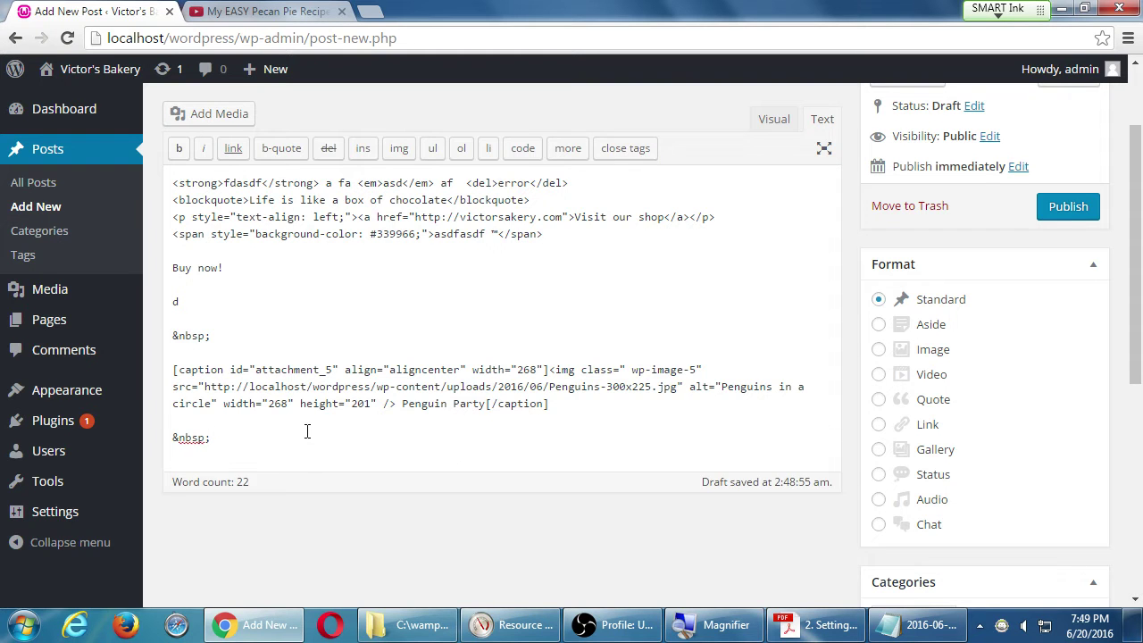
right_click(261, 457)
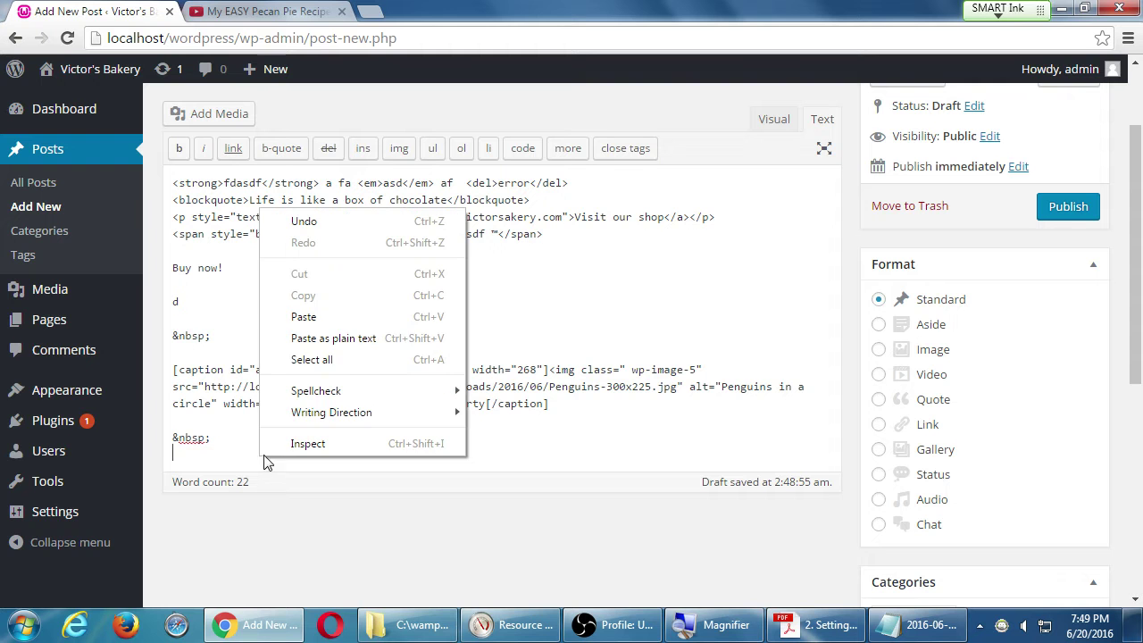
click(327, 319)
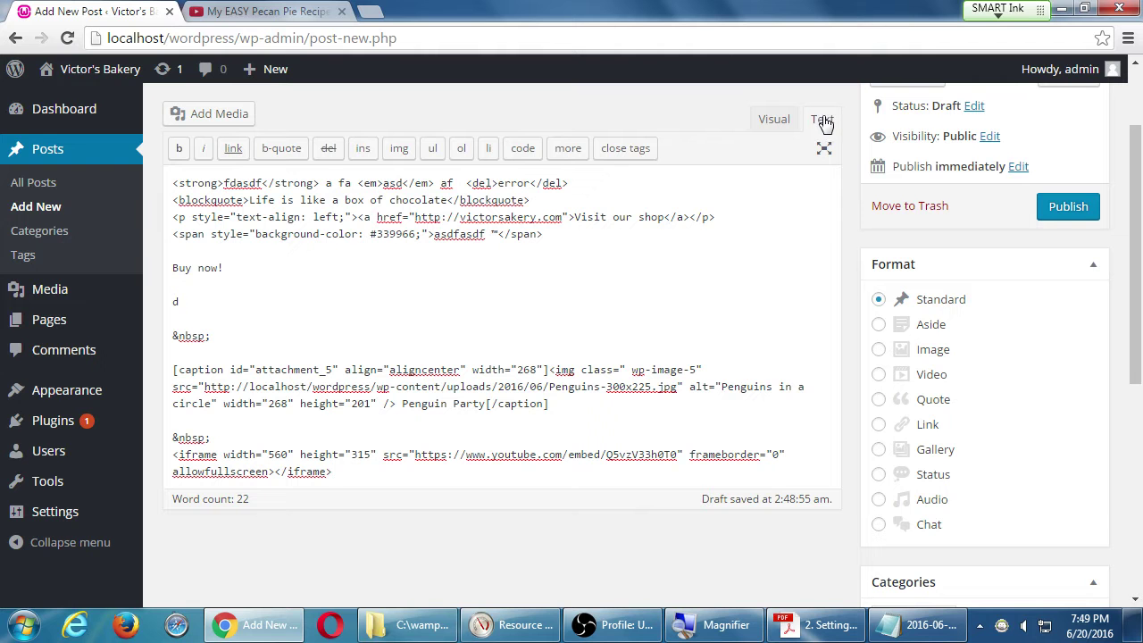
- Check the re-embedded video in the Visual view, then move to the YouTube tab
click(783, 123)
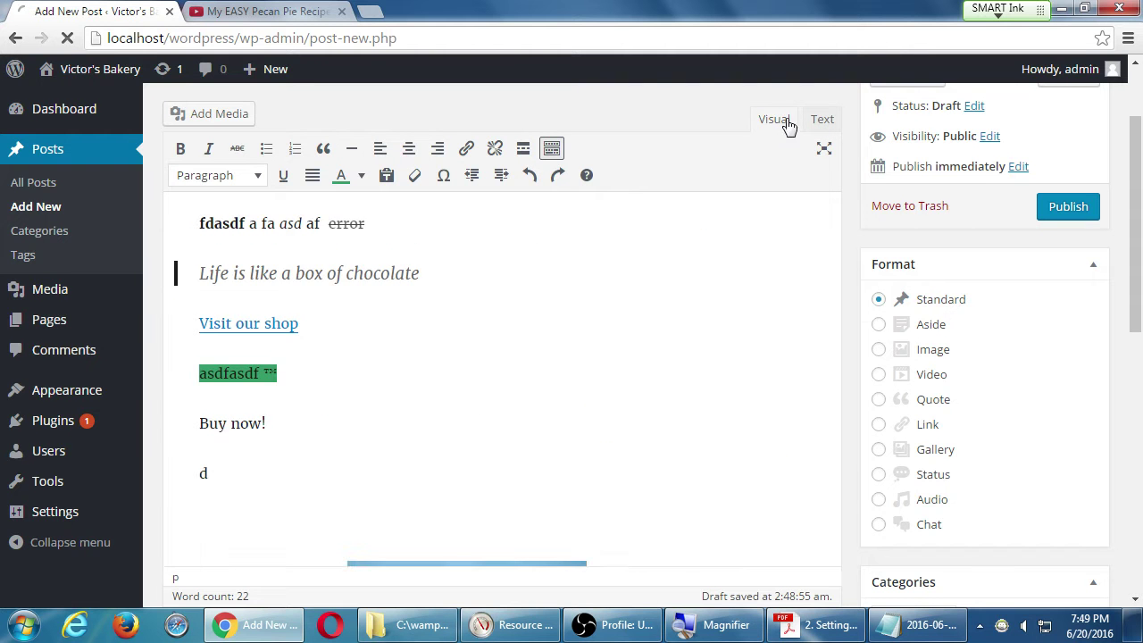
scroll(729, 375, down, 10)
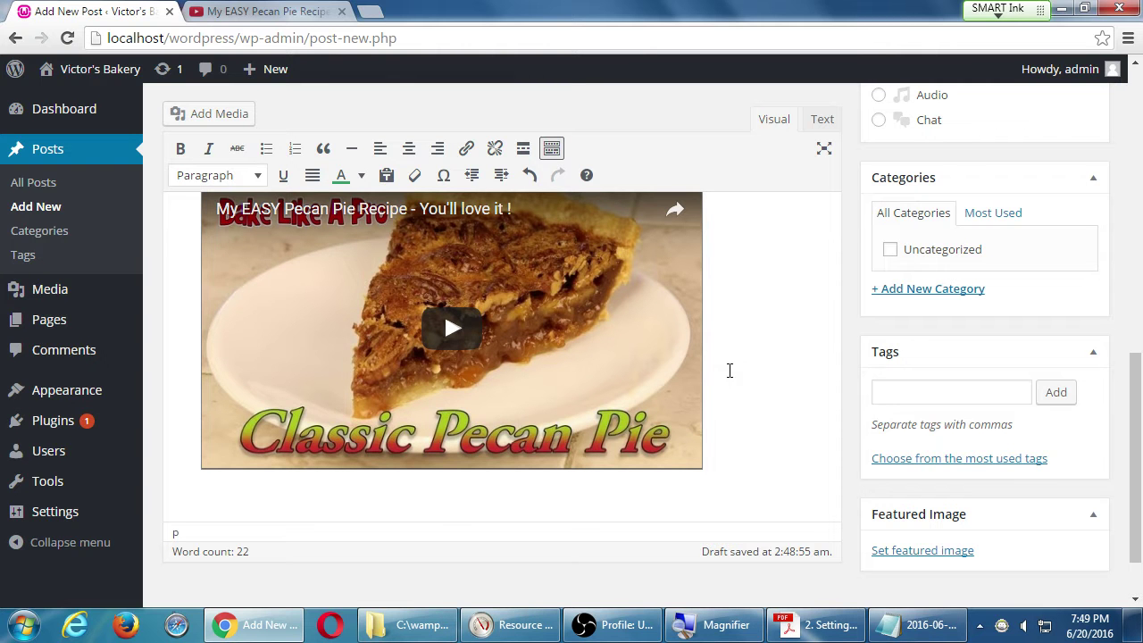
scroll(739, 425, up, 2)
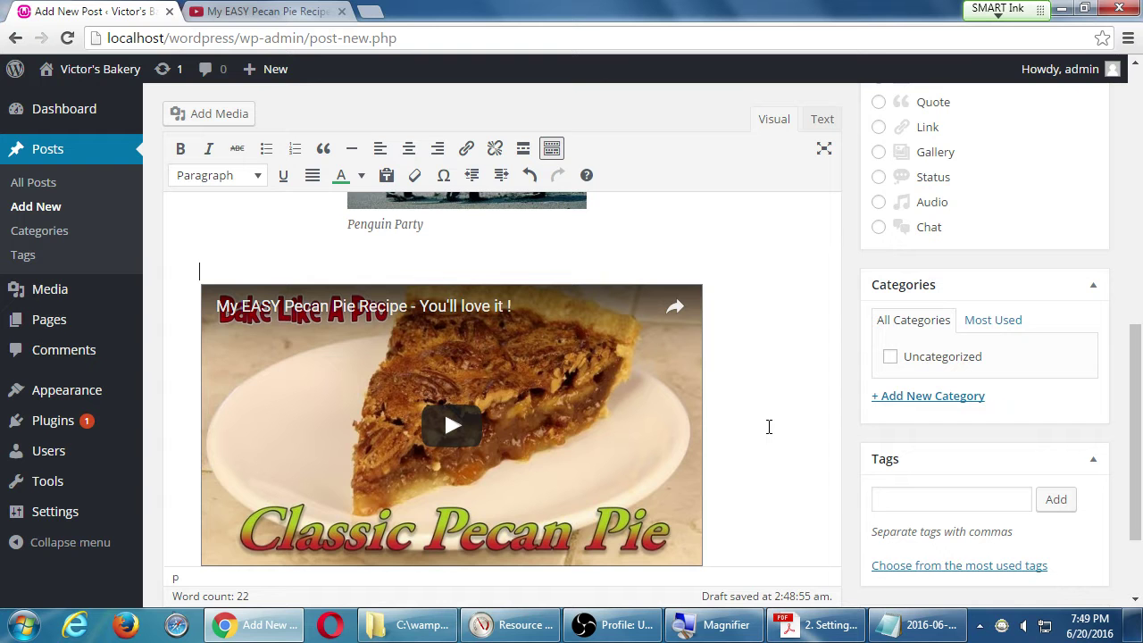
key(ctrl+Tab)
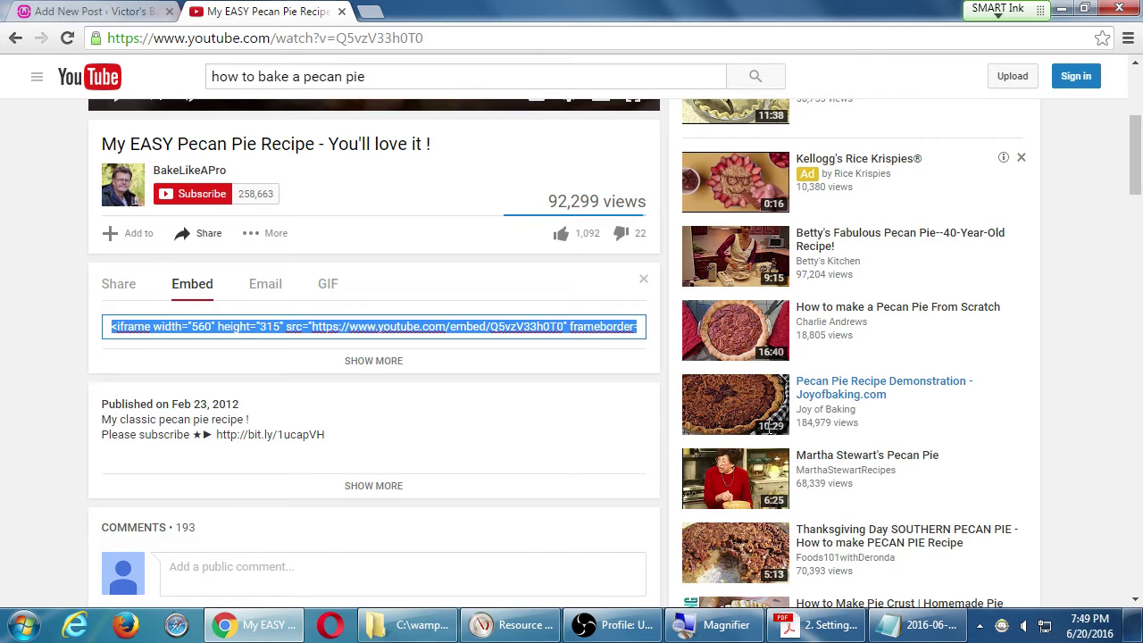
- Open Martha Stewart's Pecan Pie video from the suggestions and pause it
scroll(768, 500, down, 4)
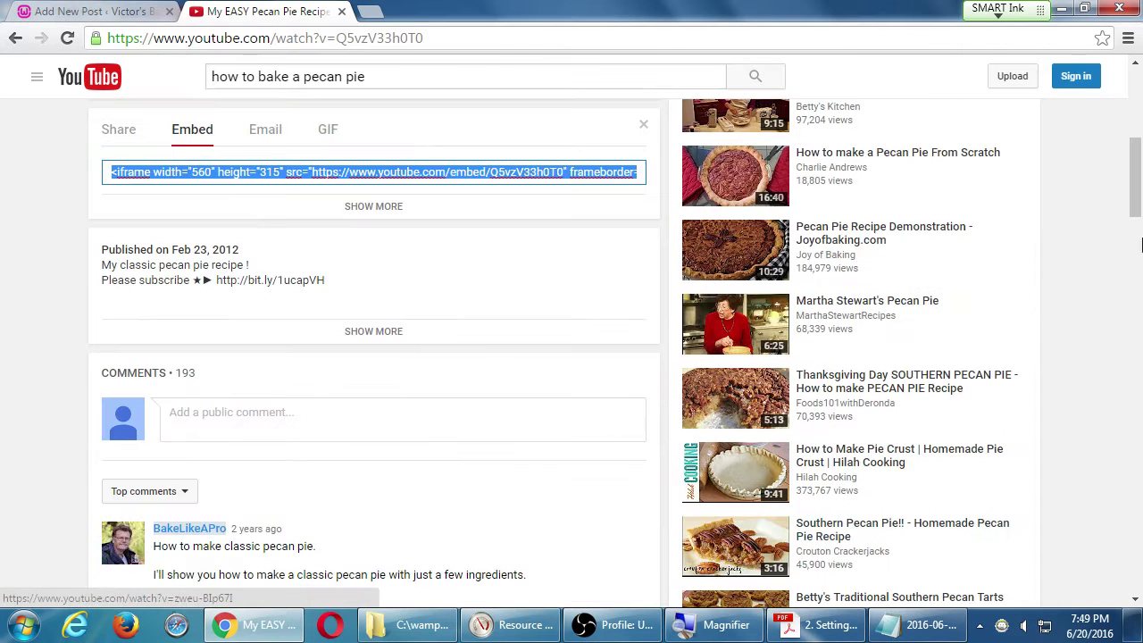
click(899, 303)
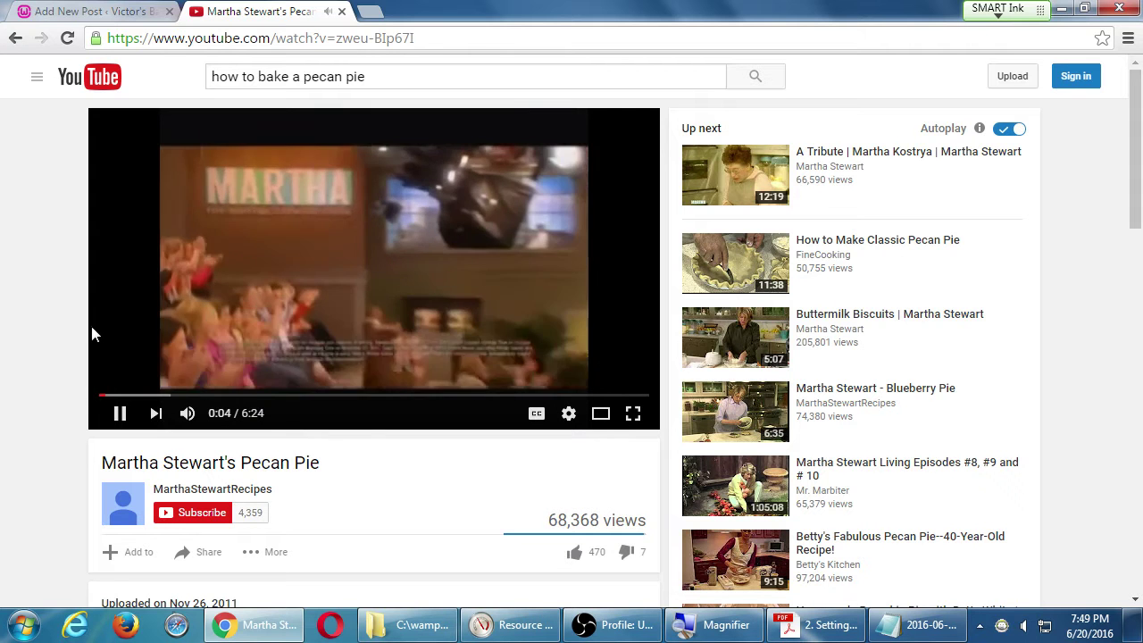
click(119, 412)
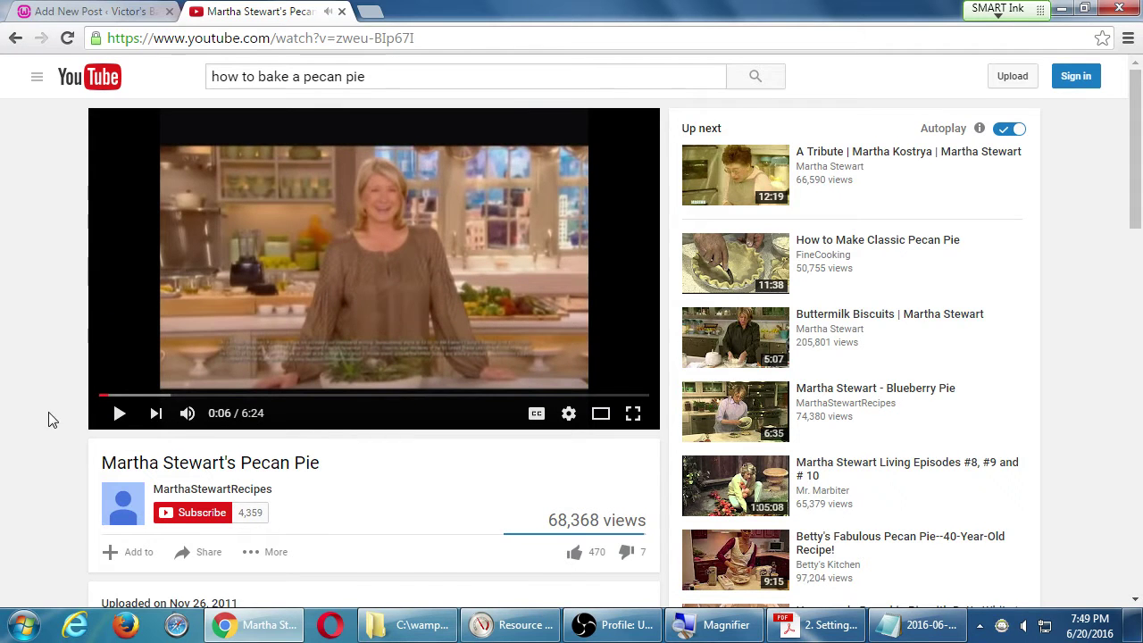
scroll(39, 413, down, 1)
scroll(38, 412, down, 2)
- Bring up the Martha Stewart video's embed code and copy it
click(198, 451)
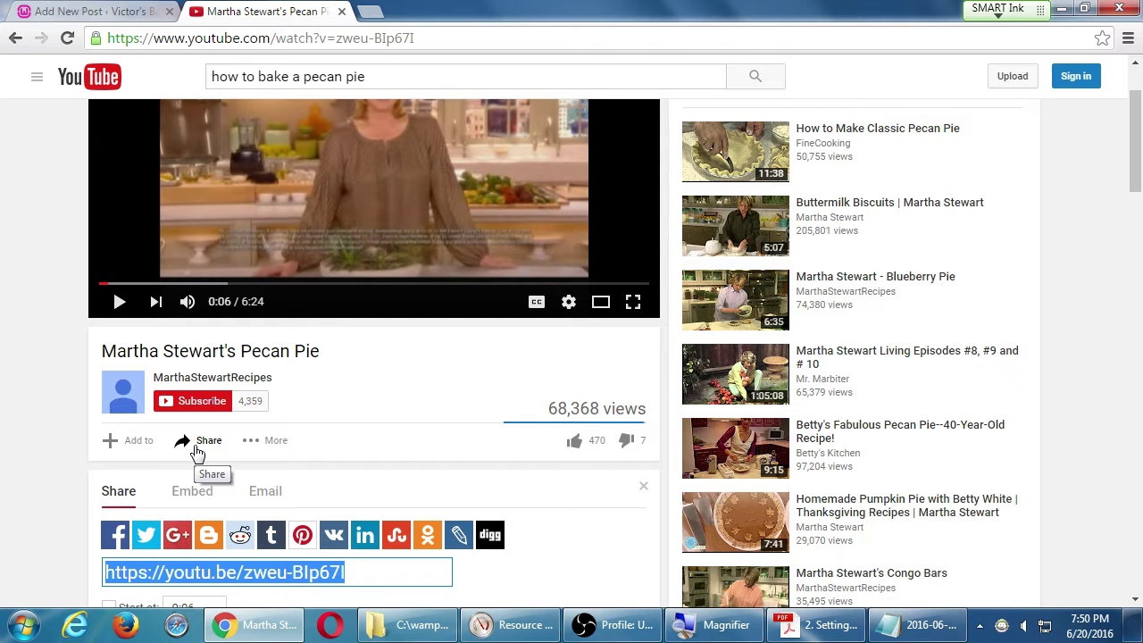
click(190, 493)
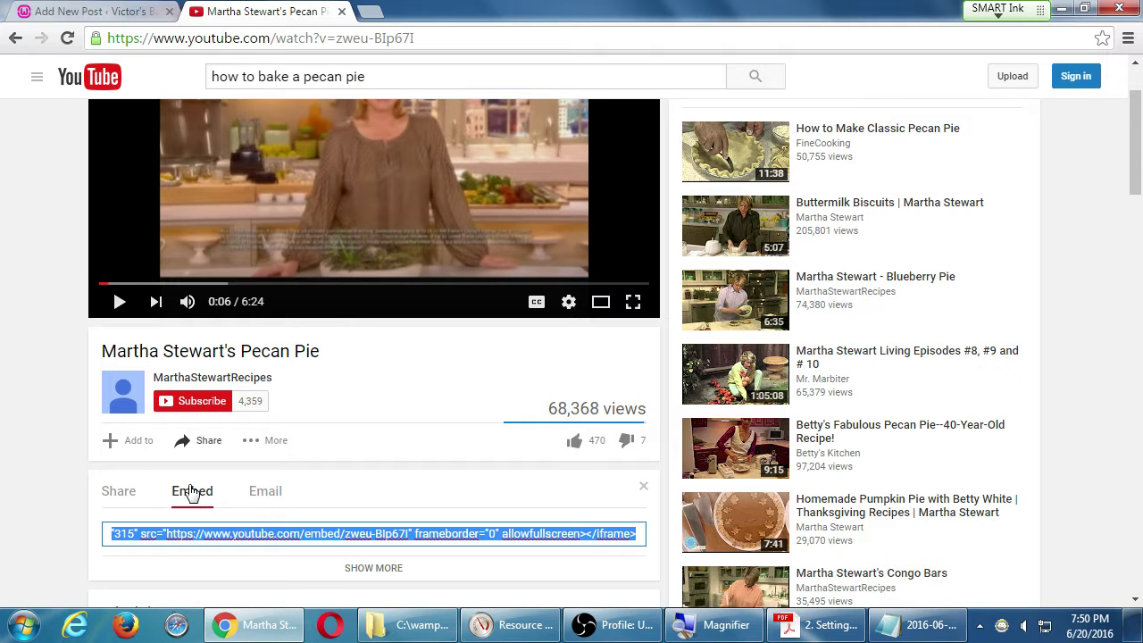
right_click(320, 537)
click(377, 326)
scroll(30, 434, up, 2)
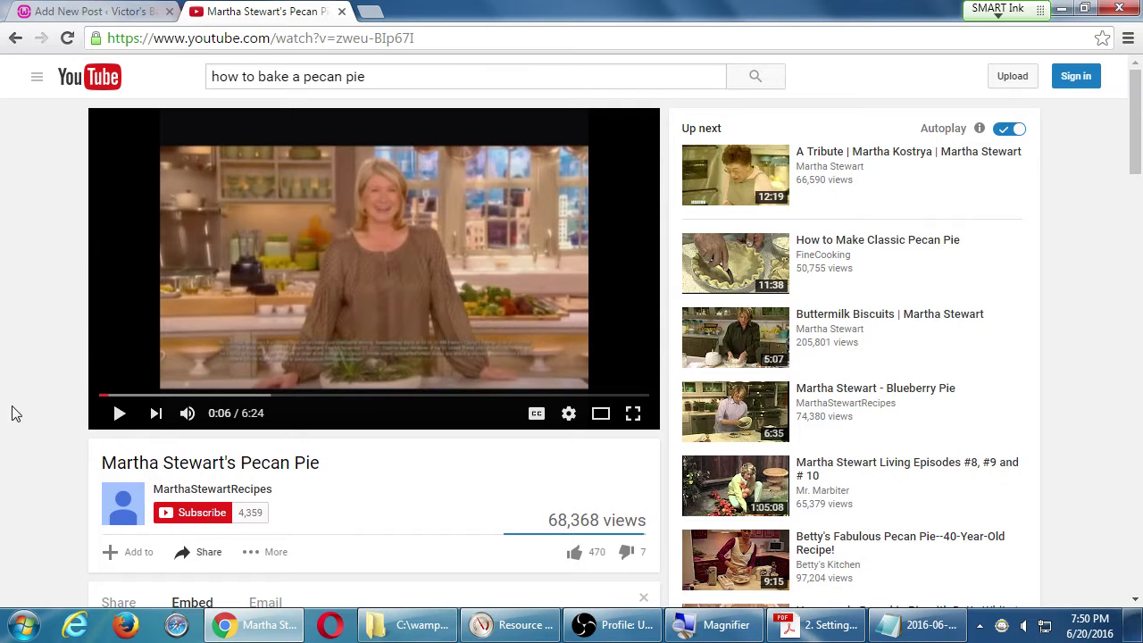
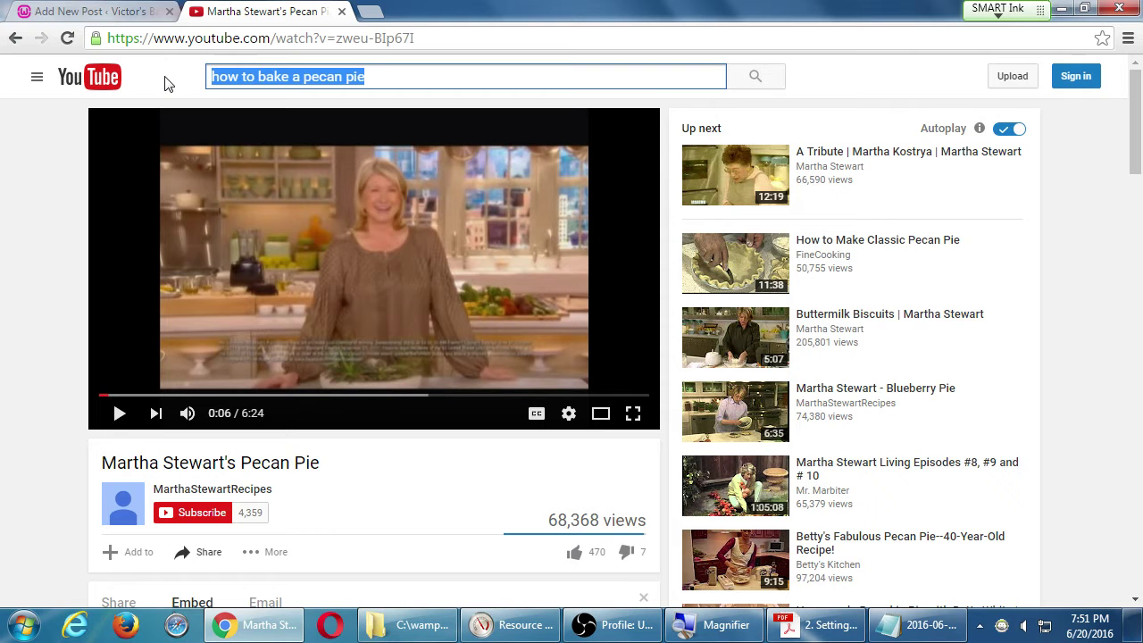
- Scroll down to the pecan pie video's Embed panel, then switch back to the WordPress Add New Post draft
scroll(129, 285, down, 3)
scroll(127, 286, down, 1)
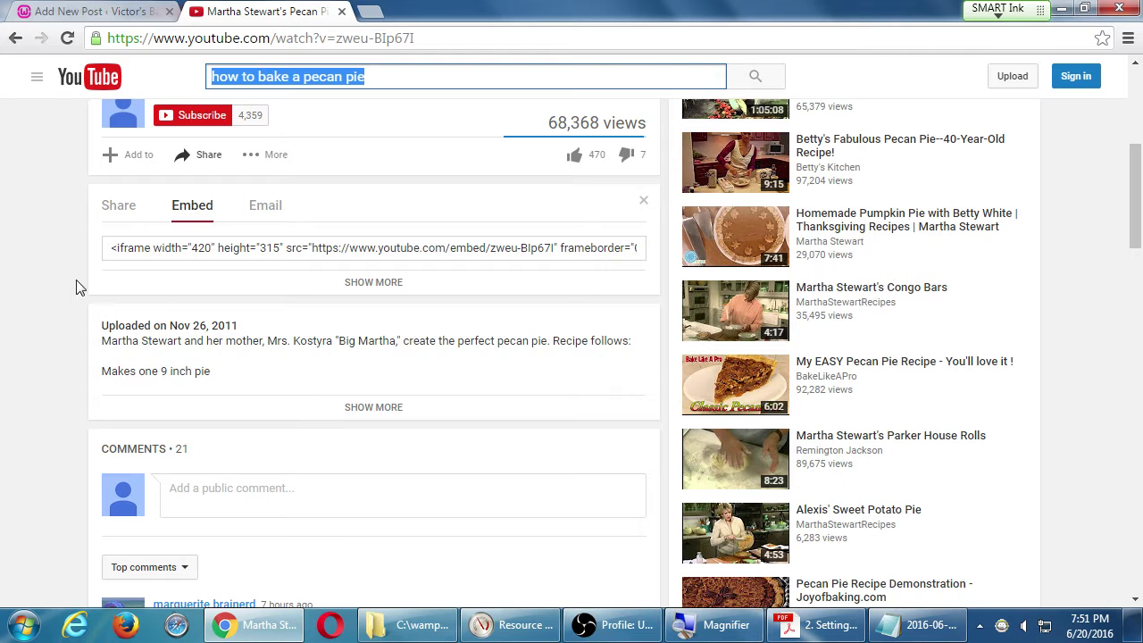
click(71, 12)
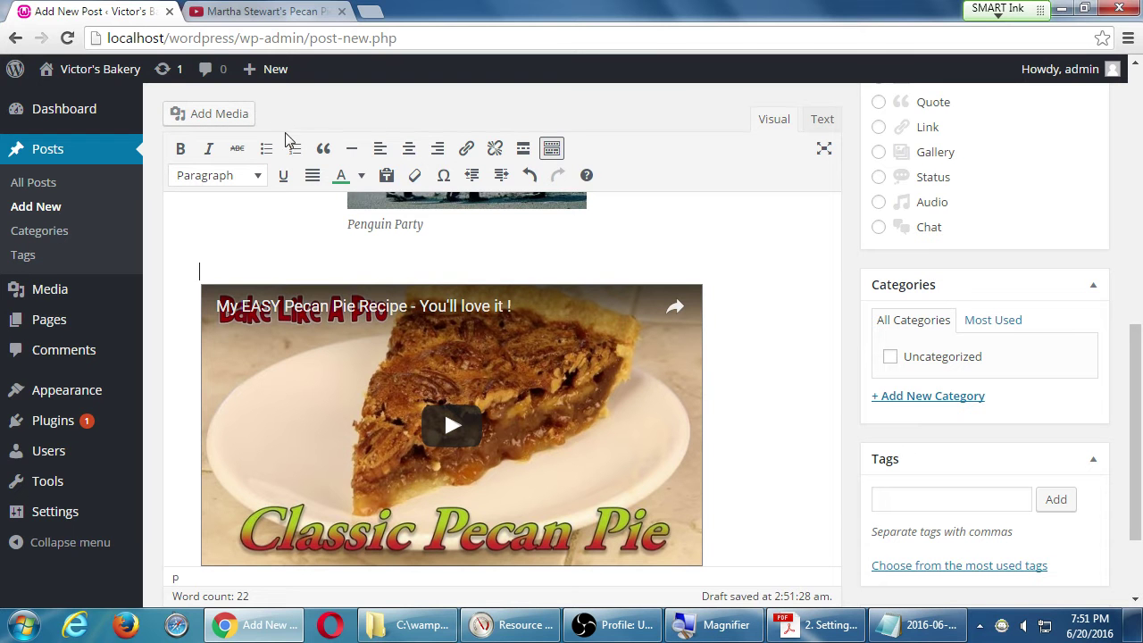
click(821, 118)
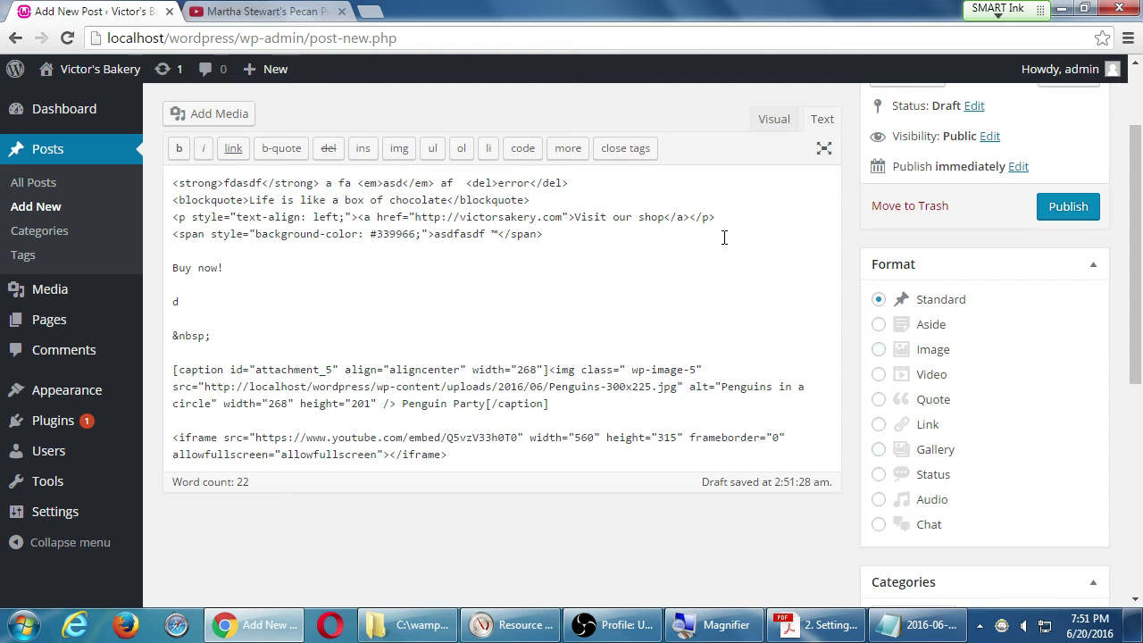
click(773, 119)
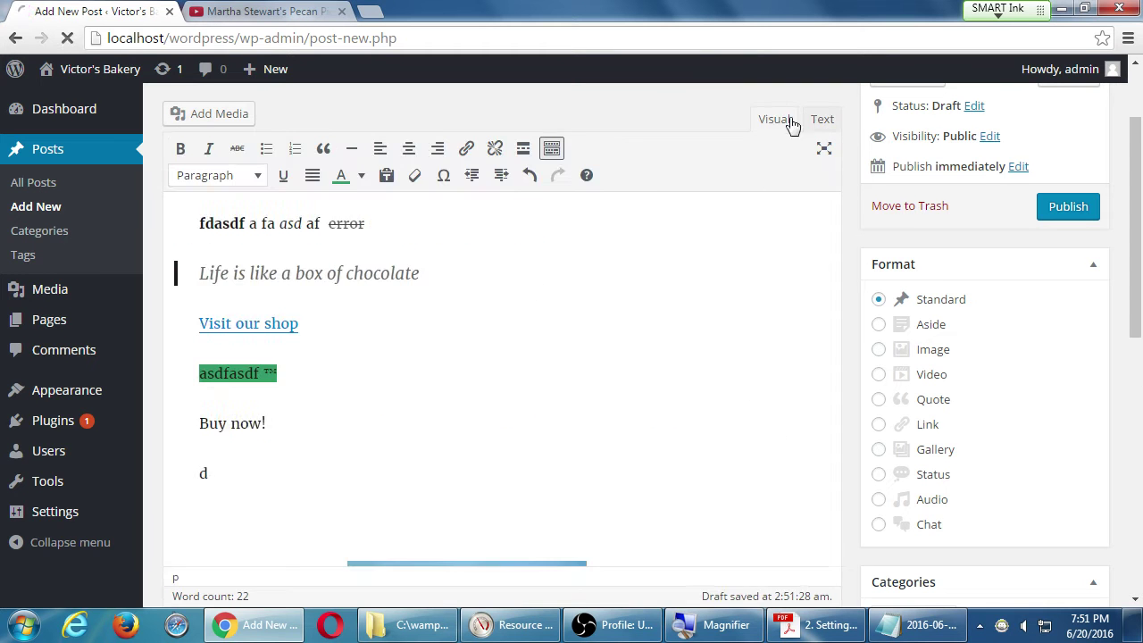
click(821, 121)
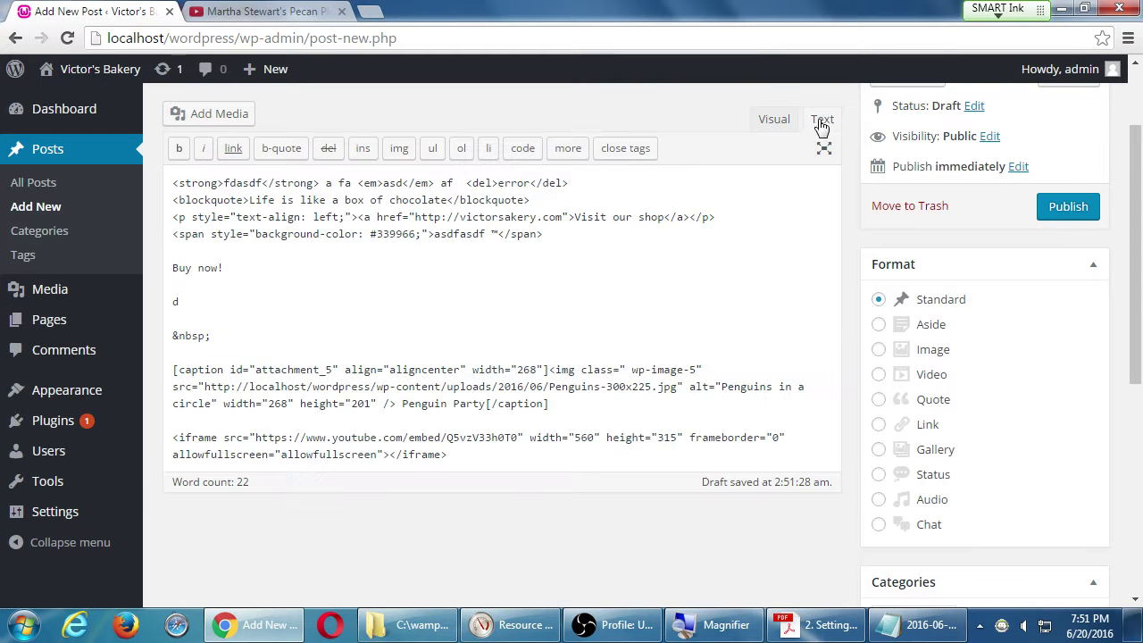
click(773, 120)
scroll(744, 311, down, 4)
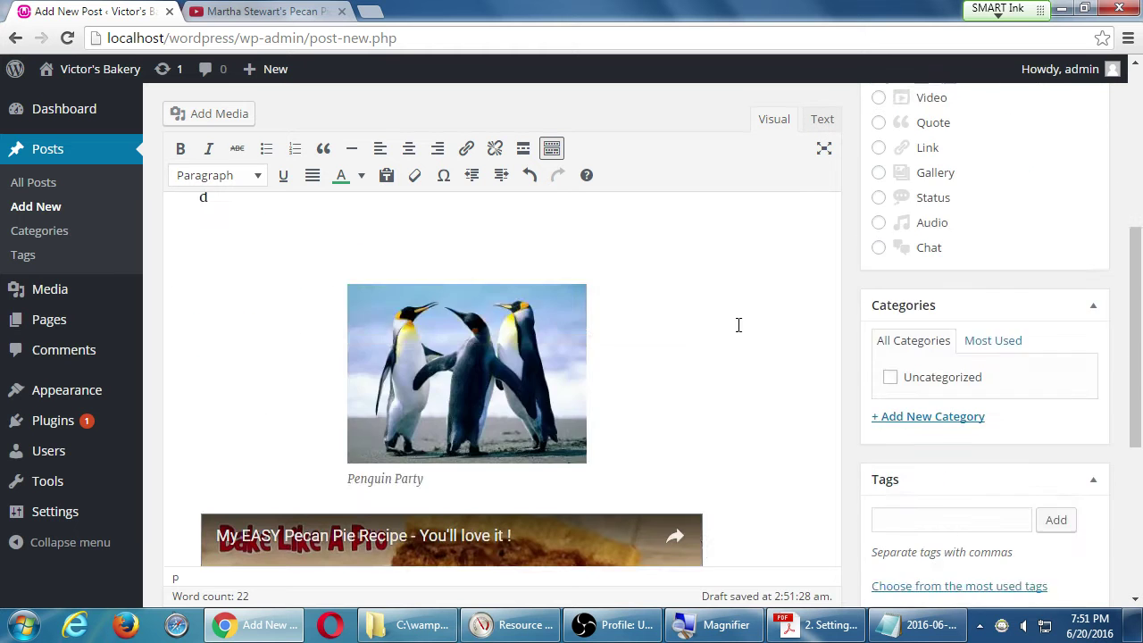
scroll(697, 397, up, 1)
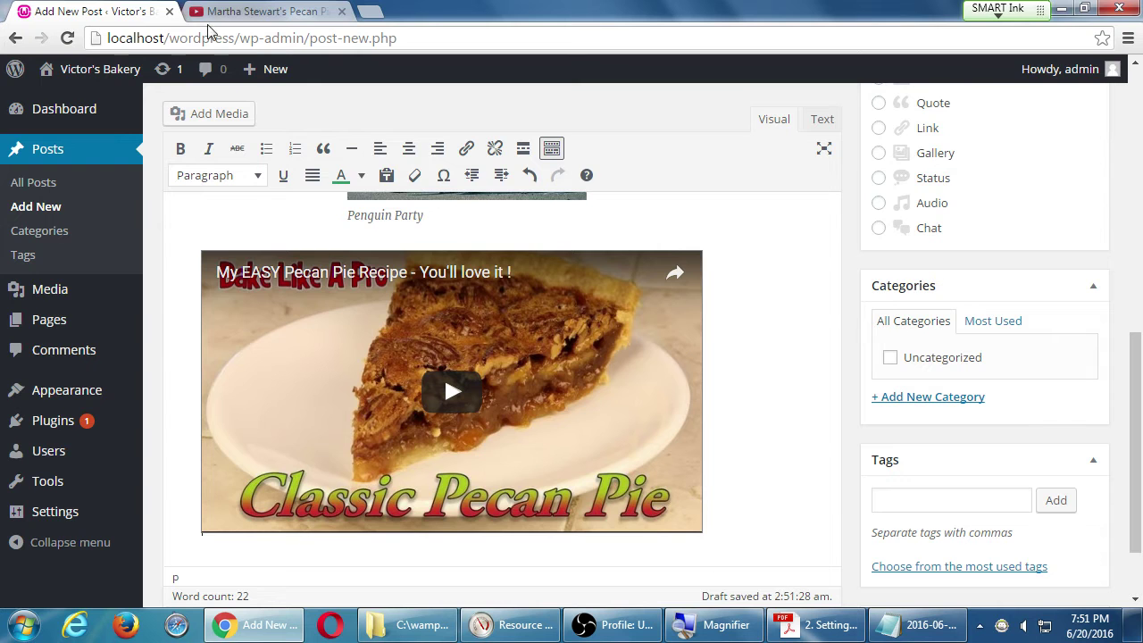
- From the pecan pie YouTube tab, load vimeo.com in a new Chrome tab
click(250, 11)
key(ctrl+l)
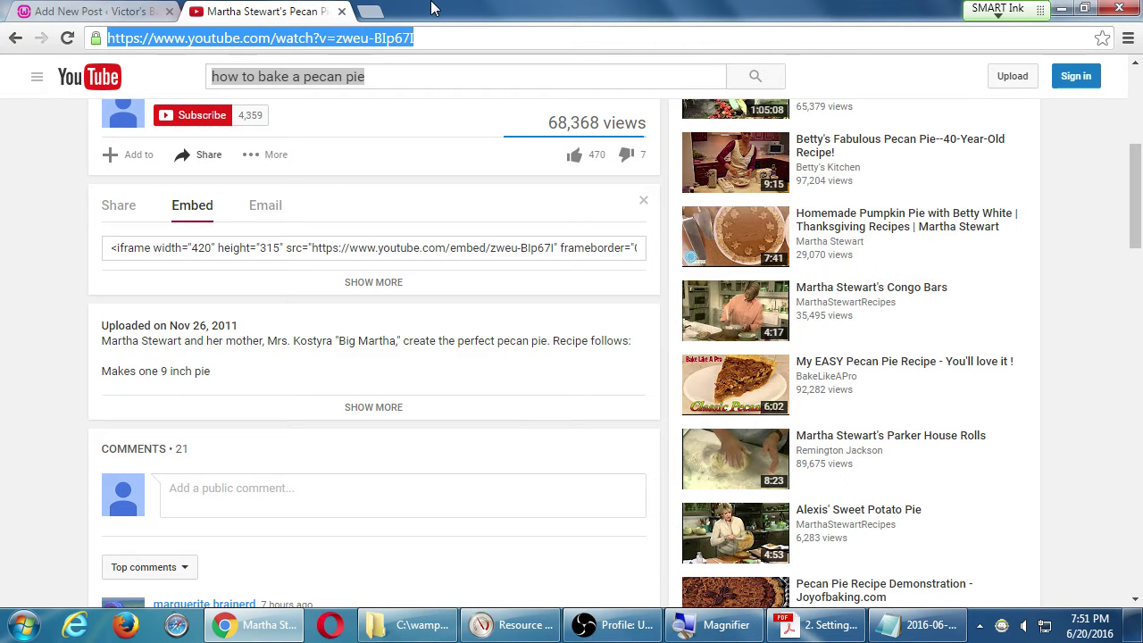
key(ctrl+t)
text(vimeo.com)
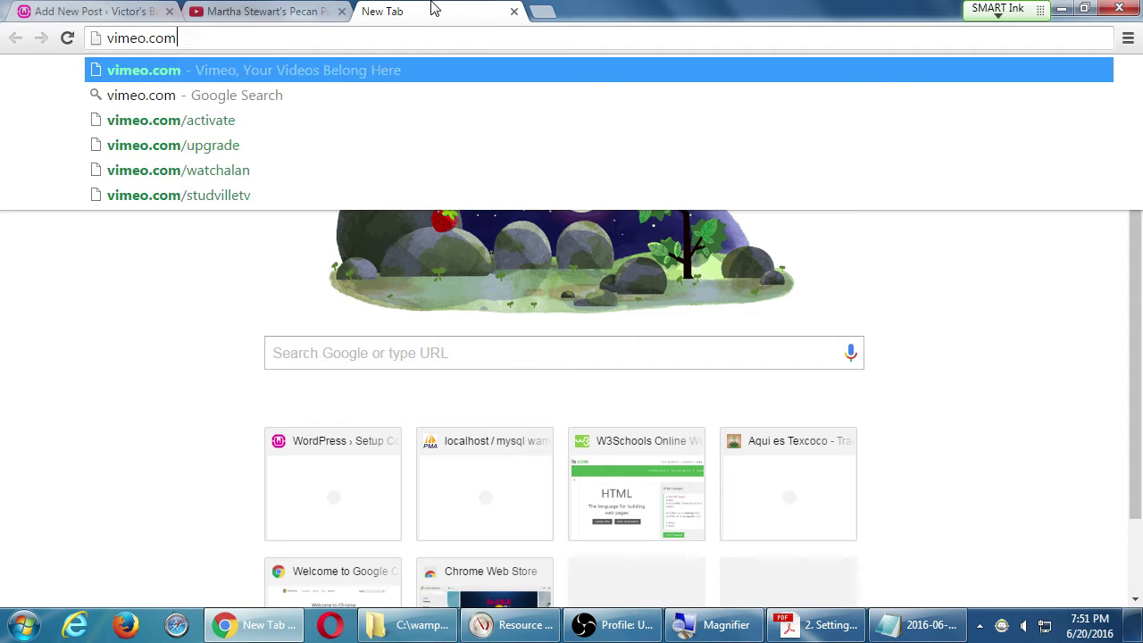
key(Return)
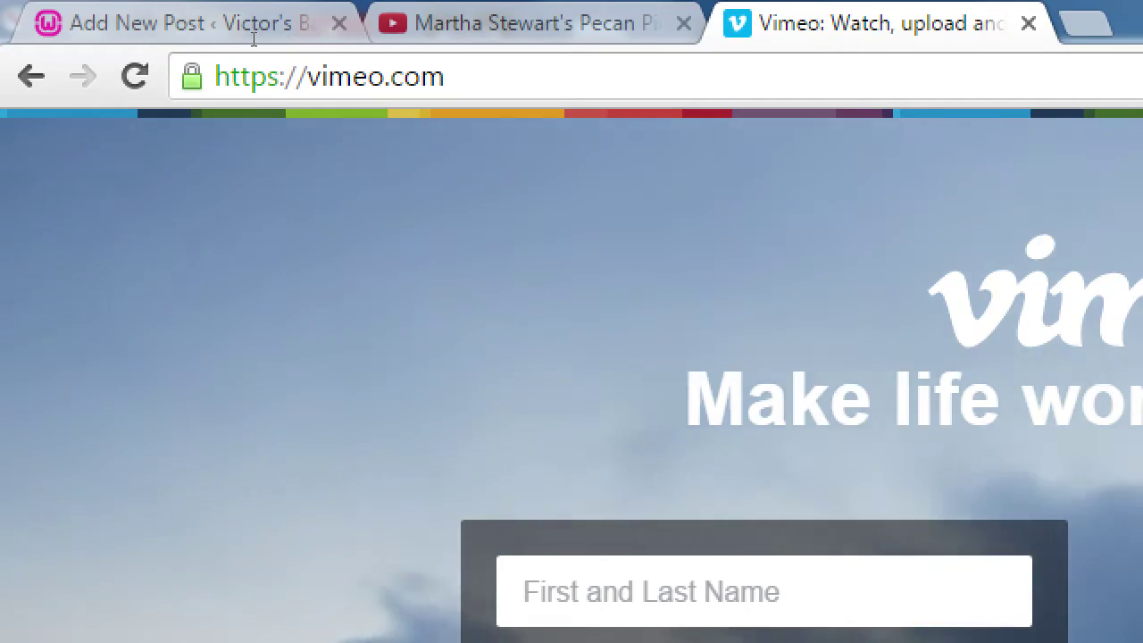
- Browse the Vimeo Staff Picks grid and open the Simon Beck - Snowartist video
scroll(339, 219, down, 12)
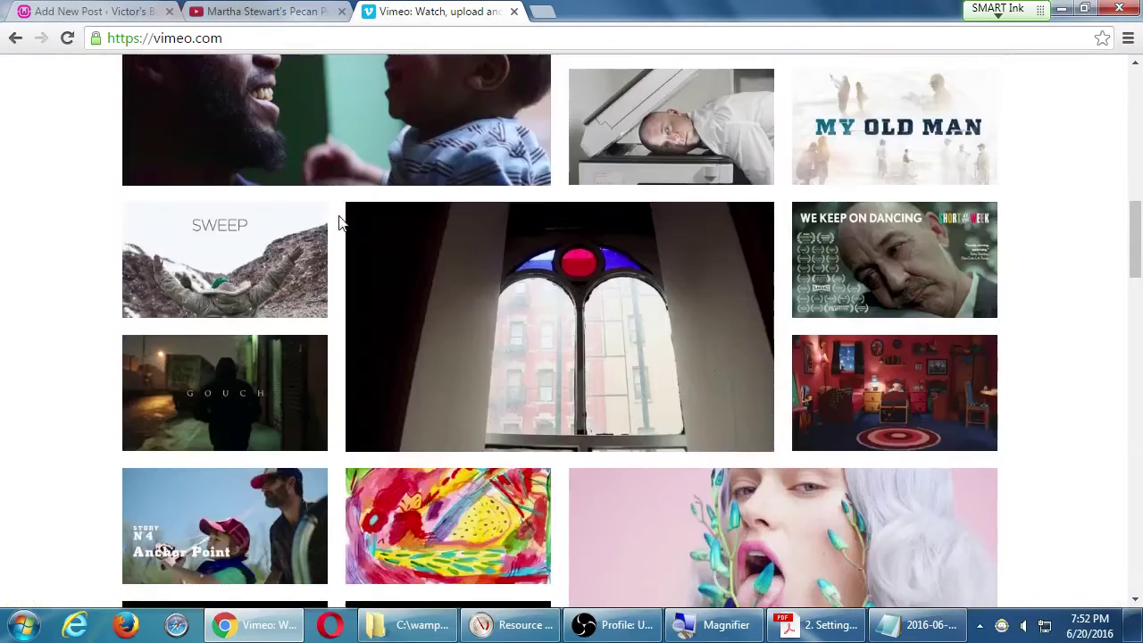
scroll(281, 283, down, 1)
scroll(282, 283, down, 8)
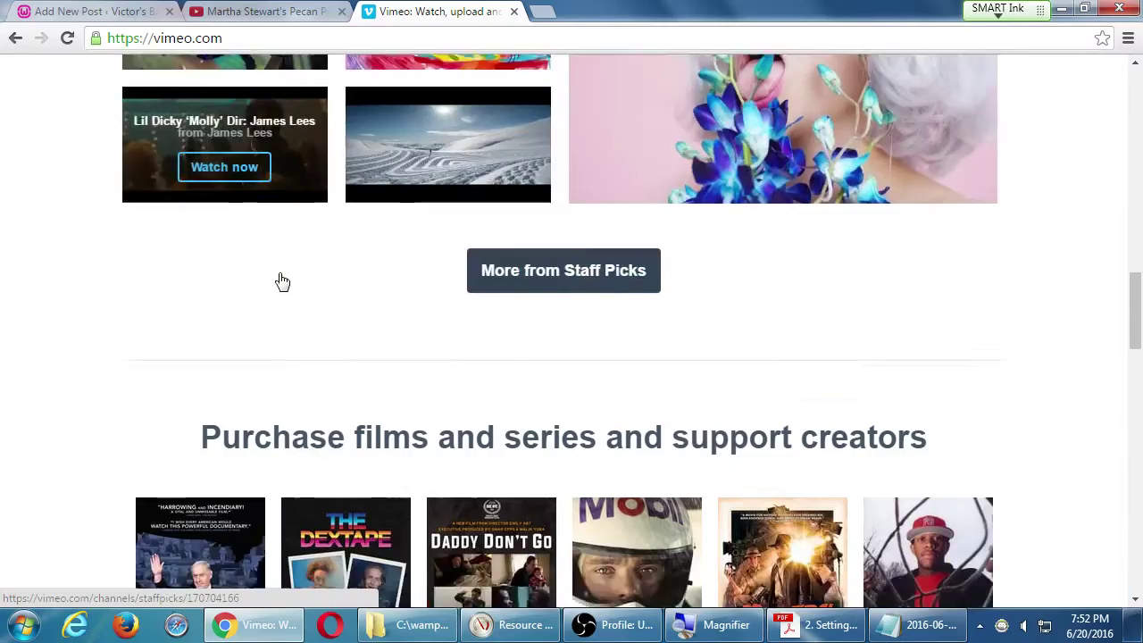
scroll(584, 242, up, 6)
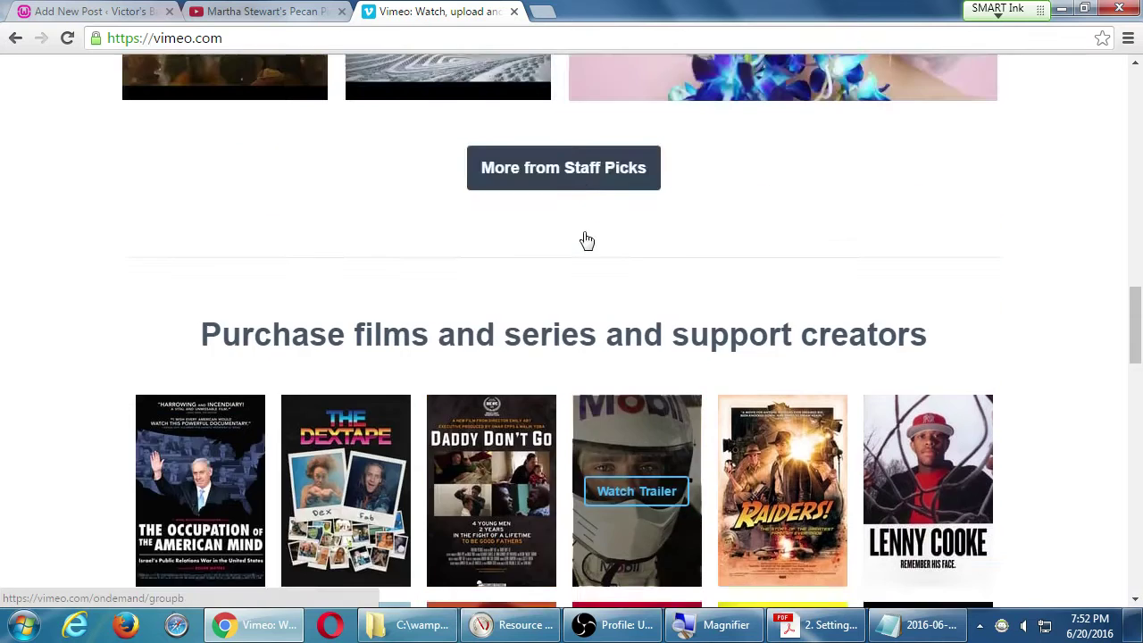
scroll(595, 233, down, 1)
scroll(596, 234, down, 2)
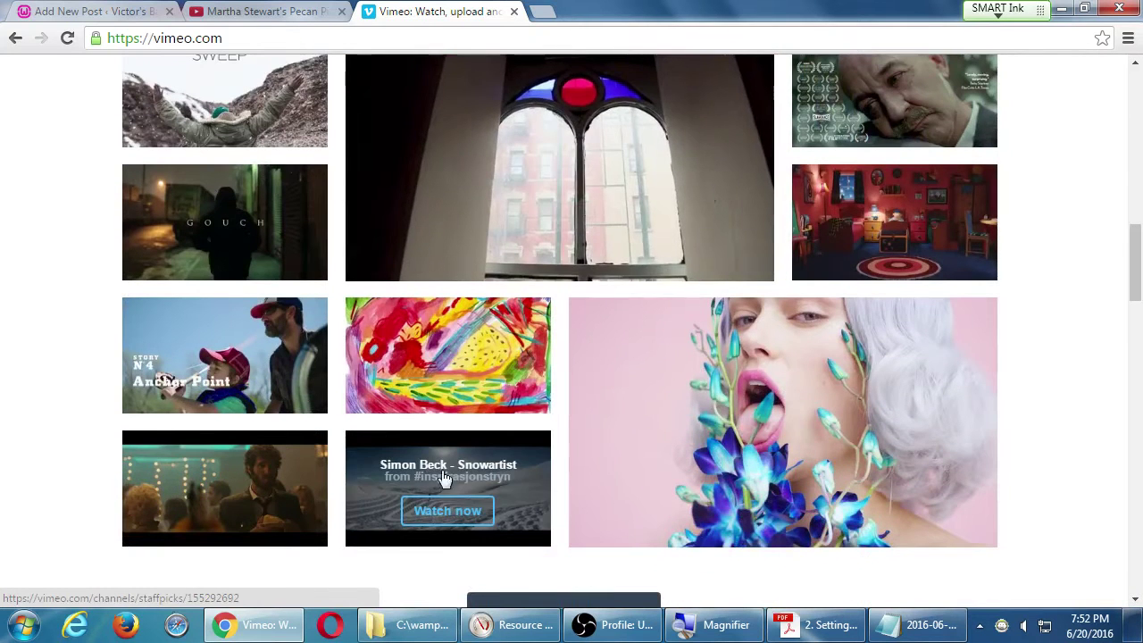
click(511, 476)
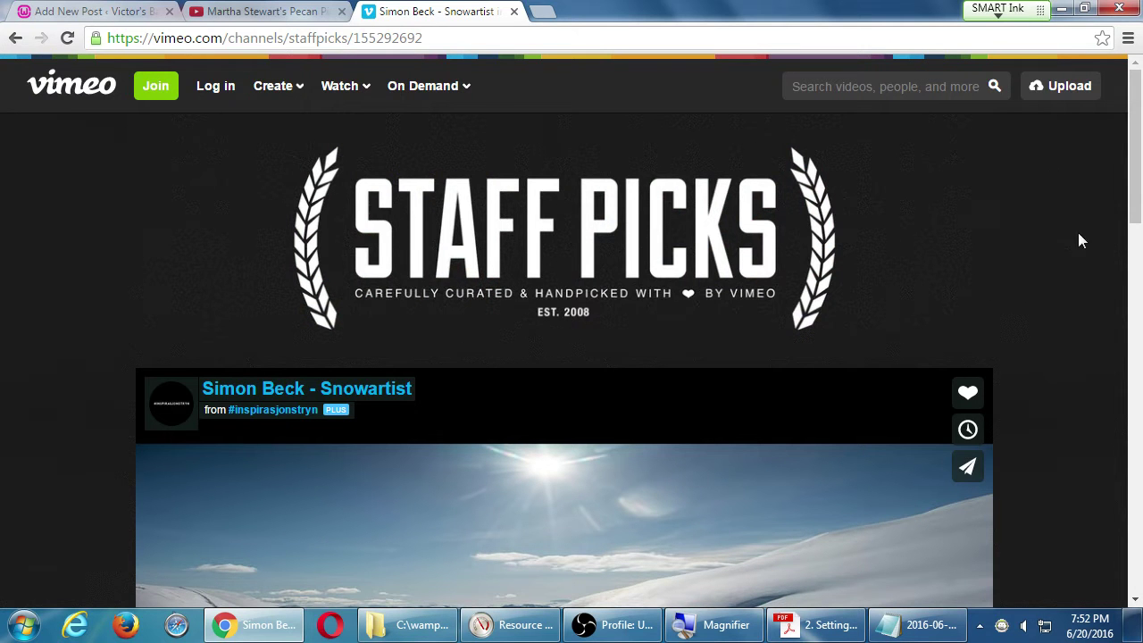
scroll(1081, 187, down, 2)
scroll(1081, 183, down, 3)
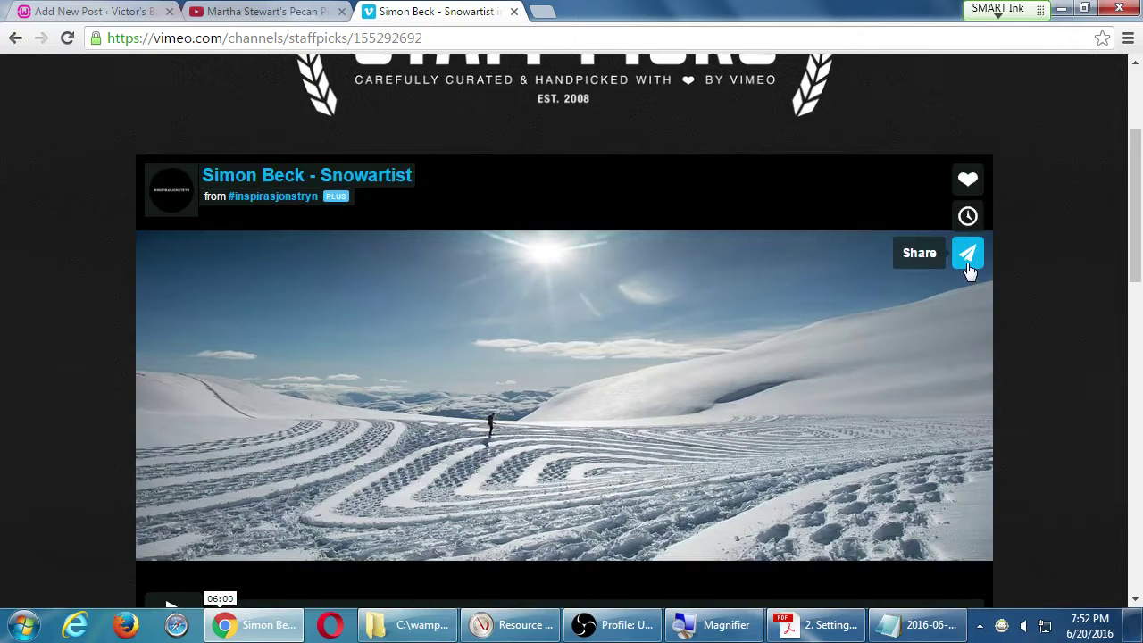
click(968, 261)
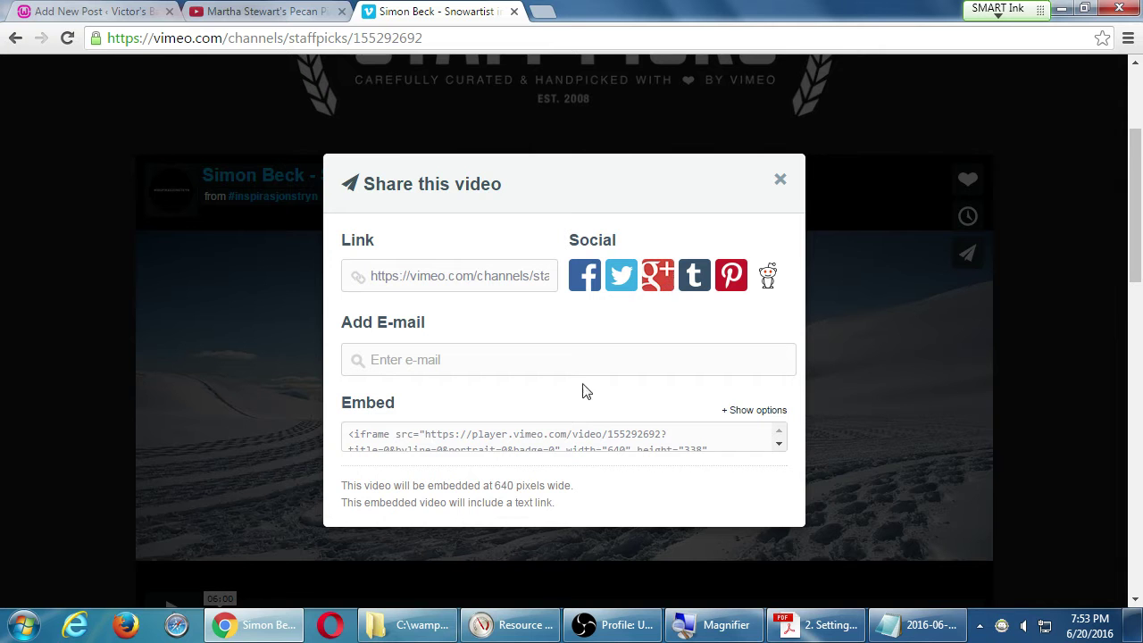
click(582, 436)
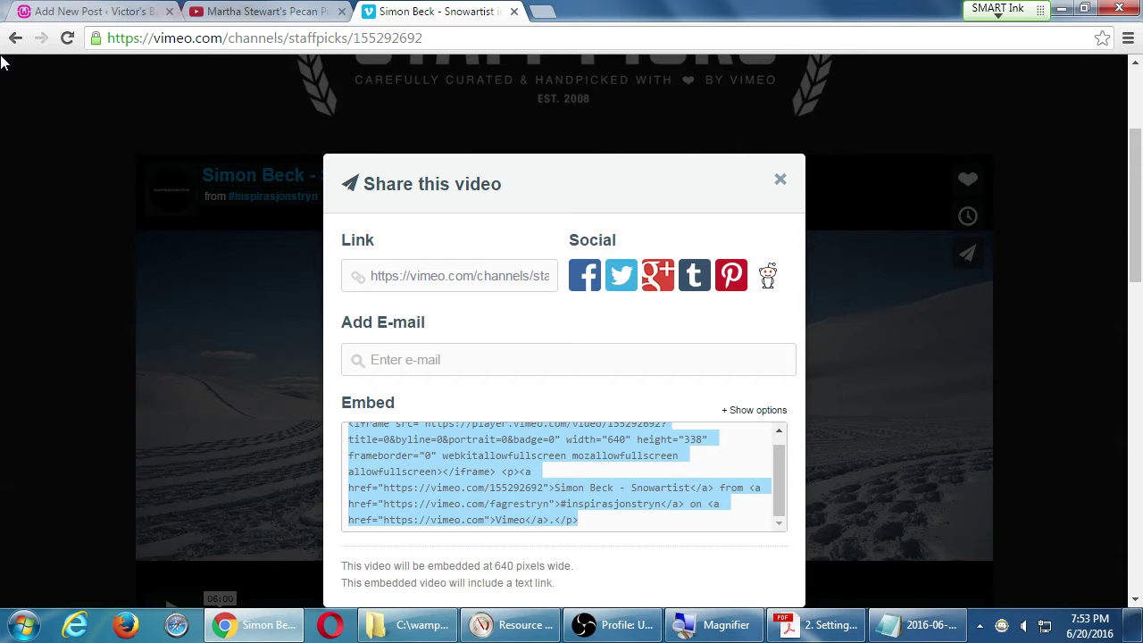
click(780, 182)
scroll(843, 234, up, 3)
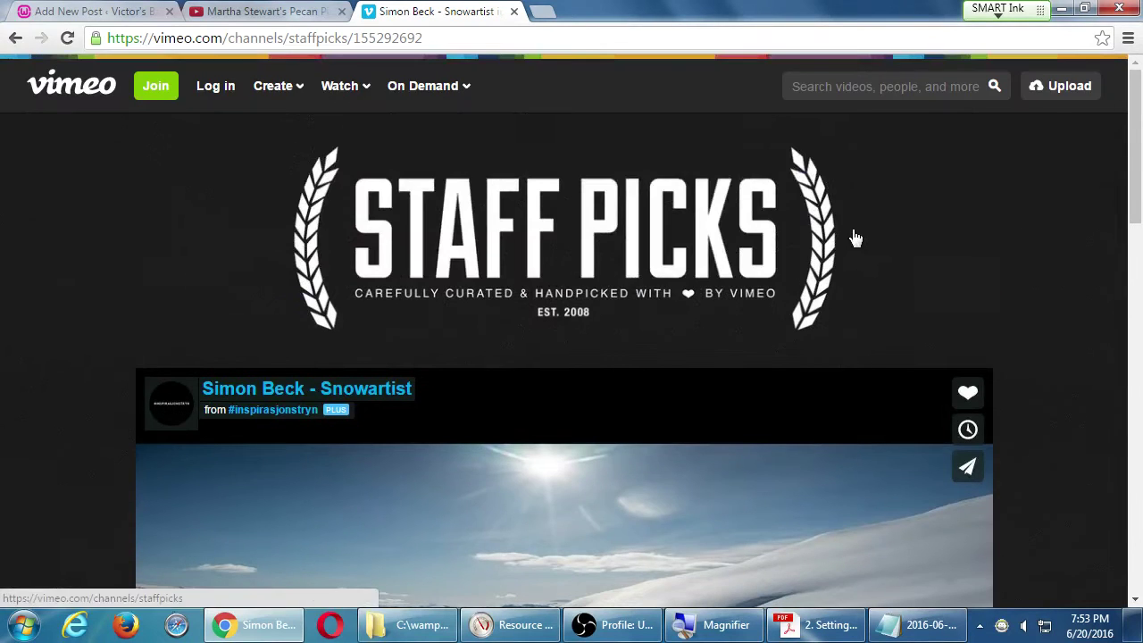
scroll(694, 239, down, 9)
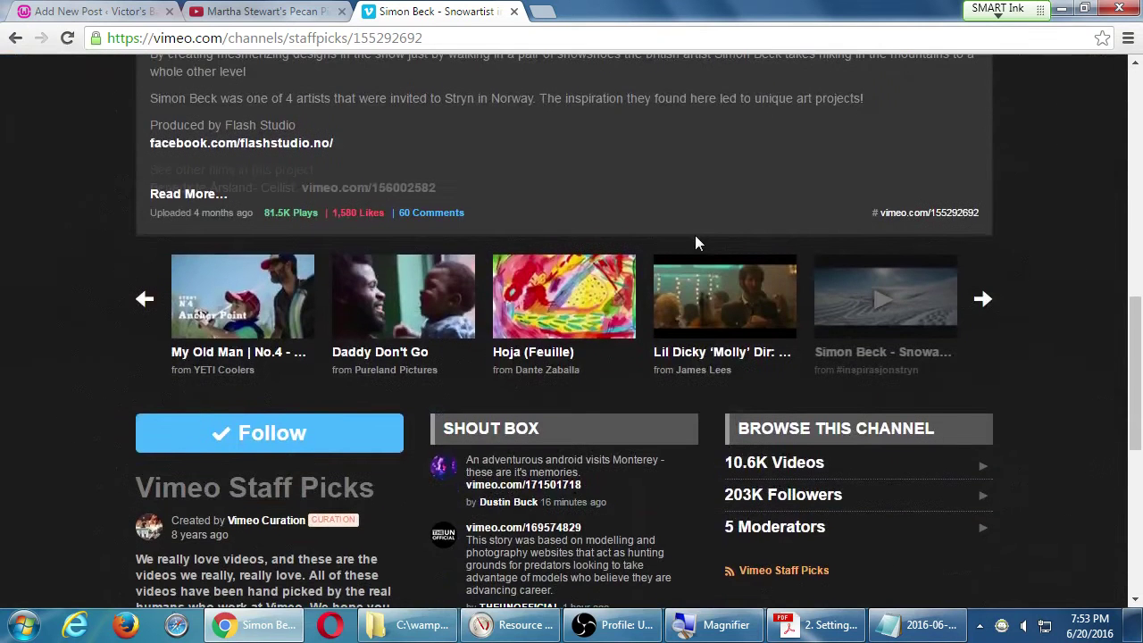
scroll(696, 235, up, 10)
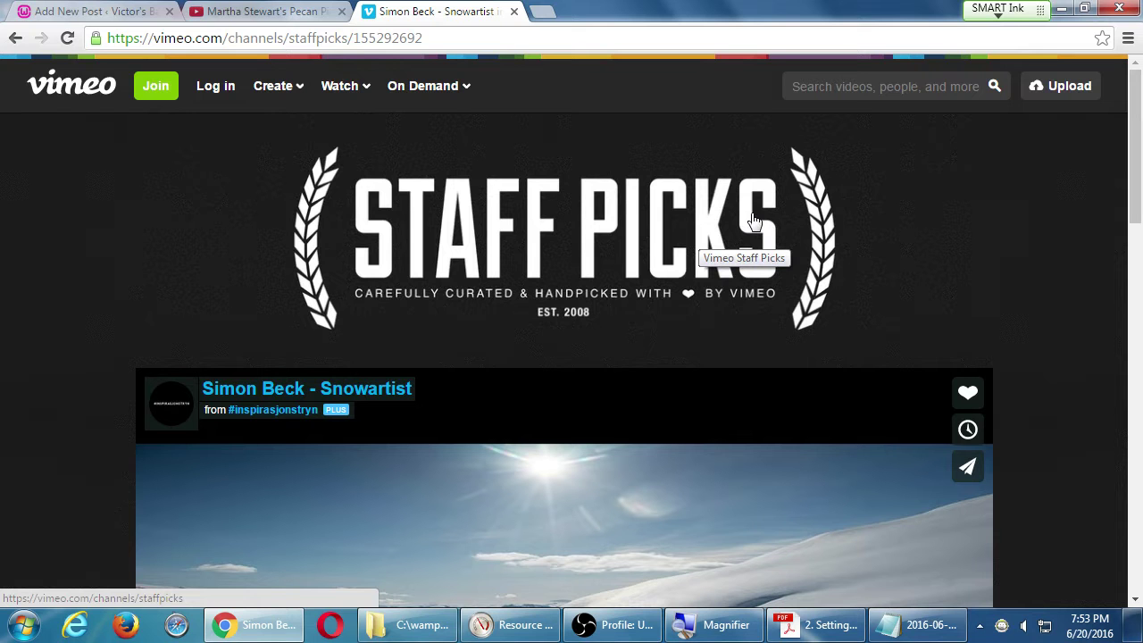
- Select the embedded YouTube video and view its iframe code in the Text tab, then return to YouTube
click(48, 11)
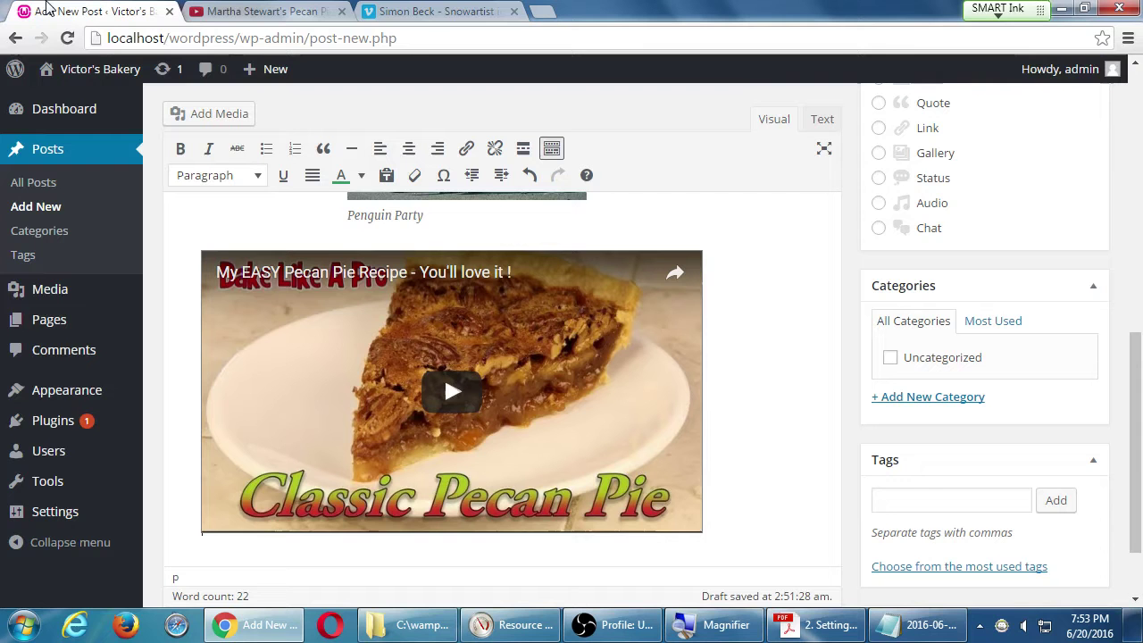
click(657, 359)
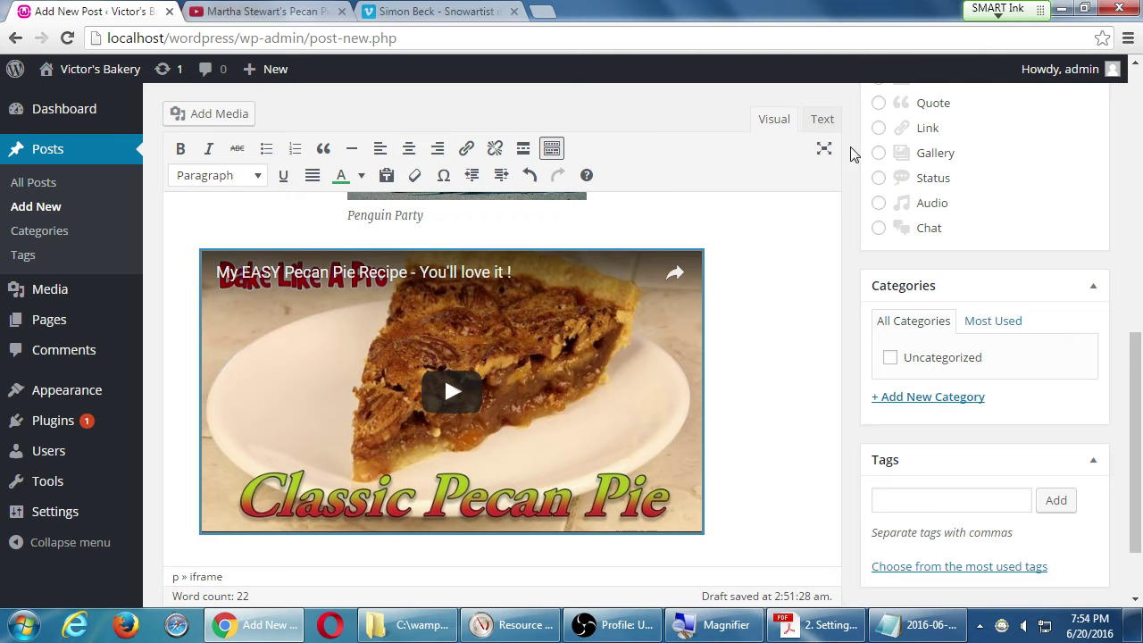
click(822, 120)
scroll(760, 283, down, 2)
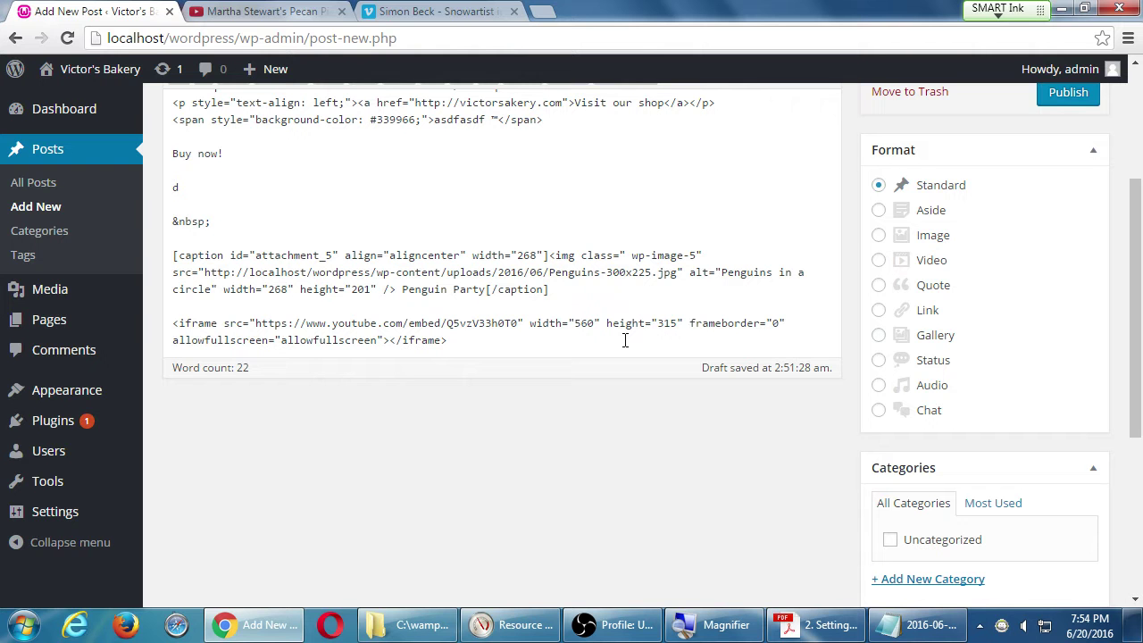
key(ctrl+Tab)
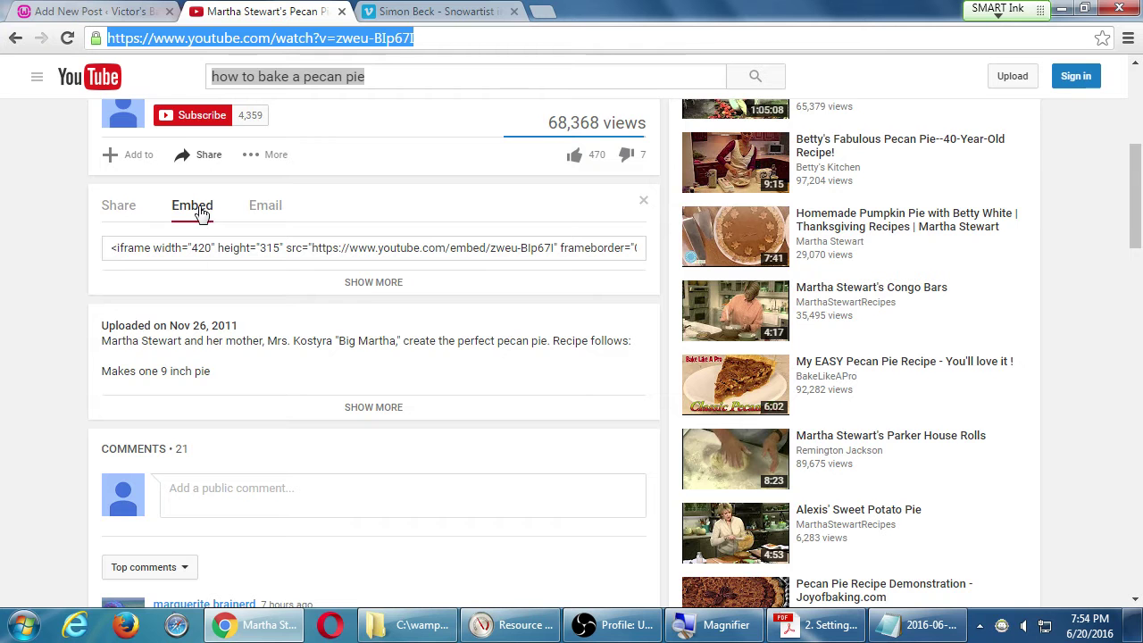
- Expand the embed options with SHOW MORE to review the preview, 420 × 315 size and player settings
click(362, 285)
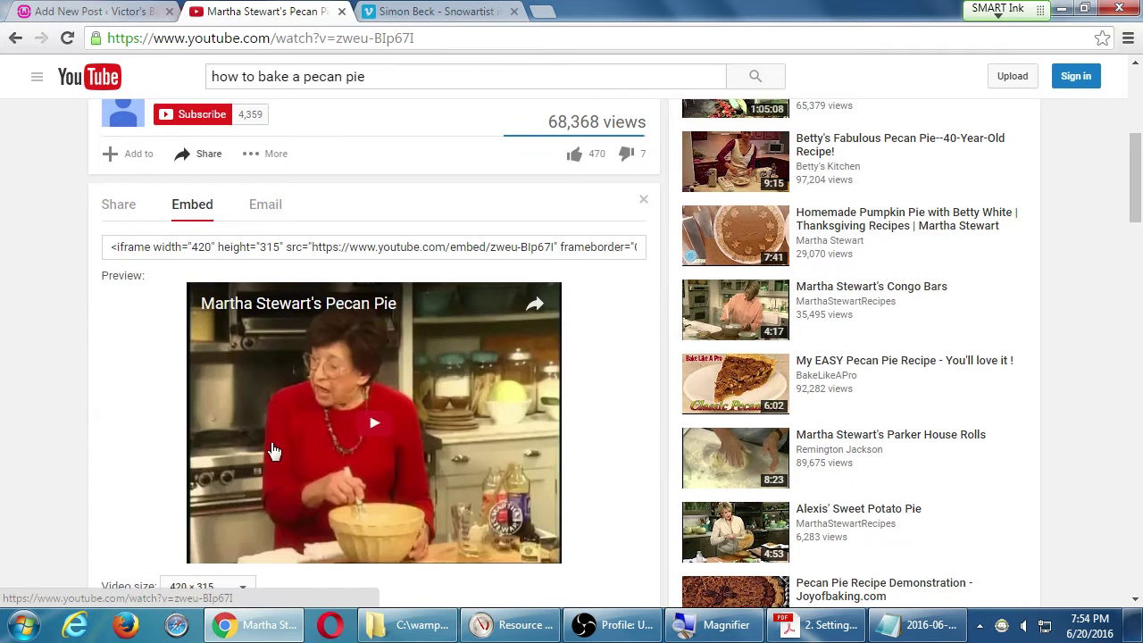
scroll(253, 435, down, 4)
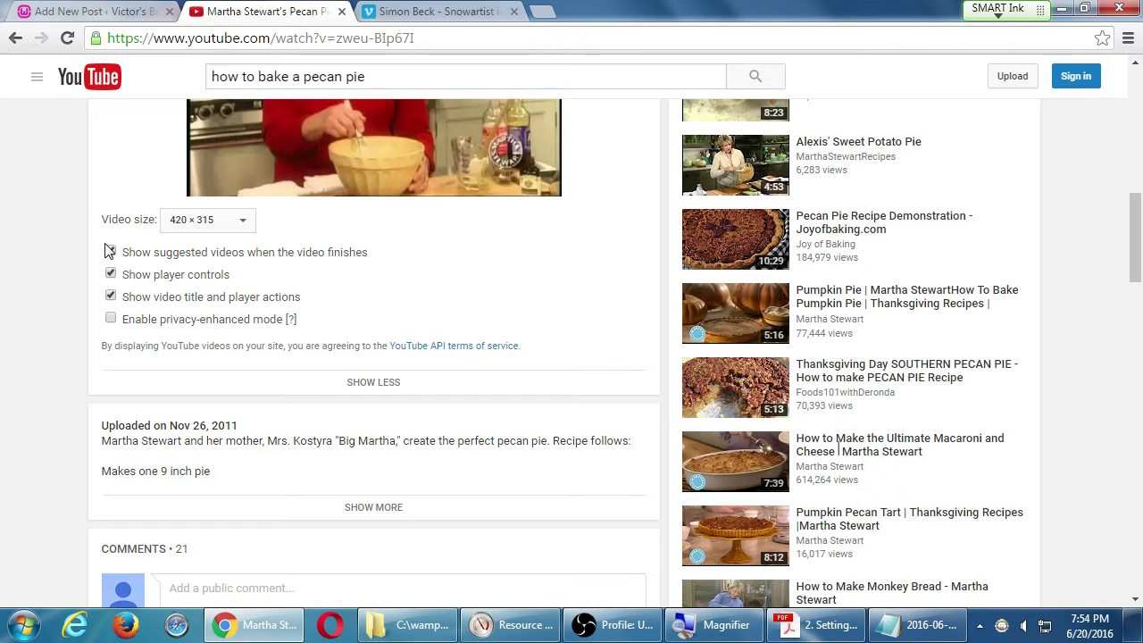
scroll(174, 203, up, 5)
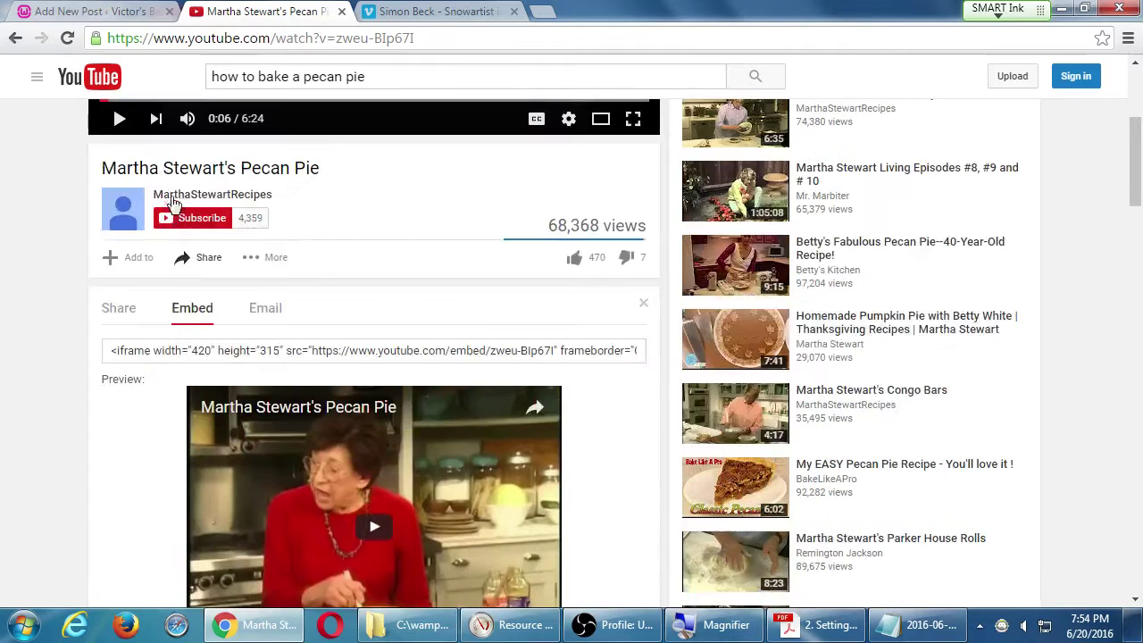
scroll(174, 203, down, 2)
- Select all of the Snowartist video's embed code in Vimeo's Share panel, then bring Notepad forward
click(406, 11)
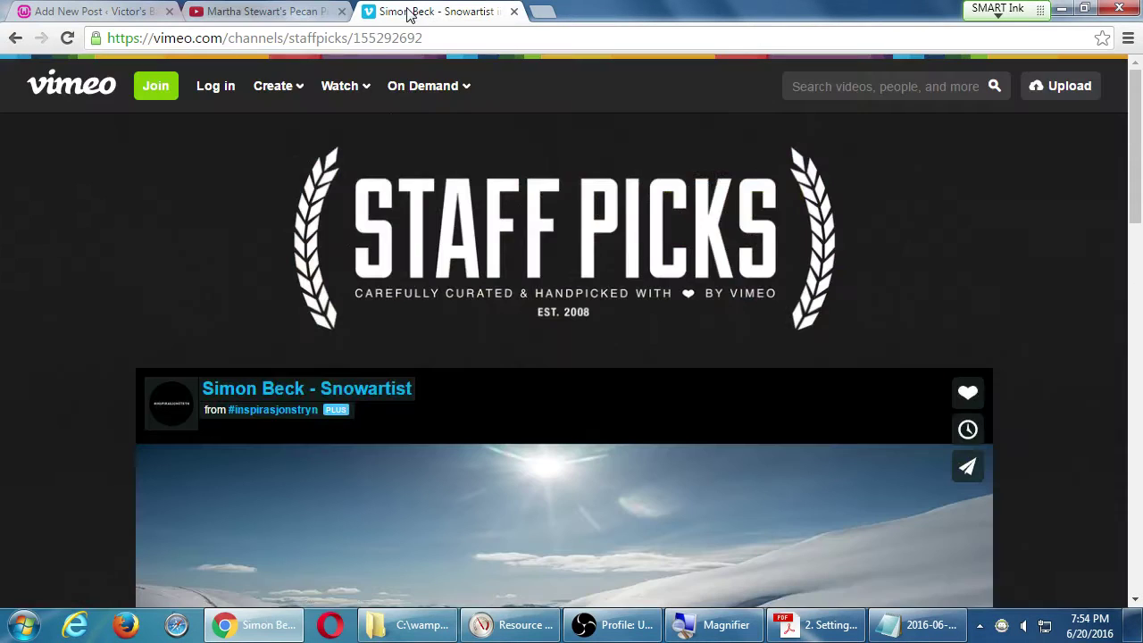
scroll(198, 209, down, 2)
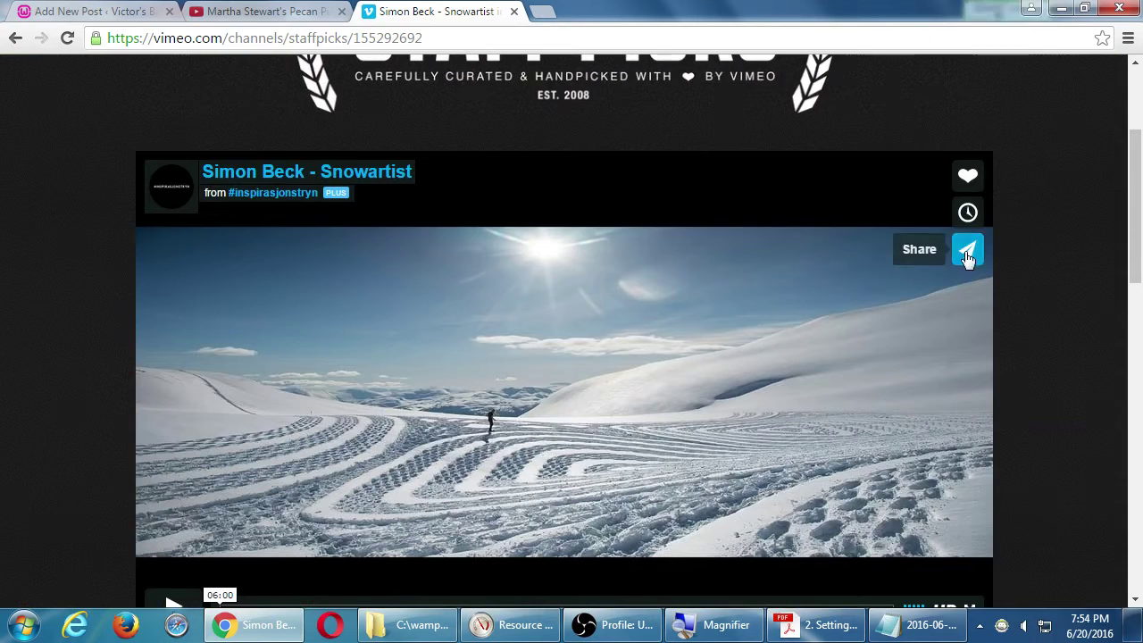
click(967, 252)
click(462, 442)
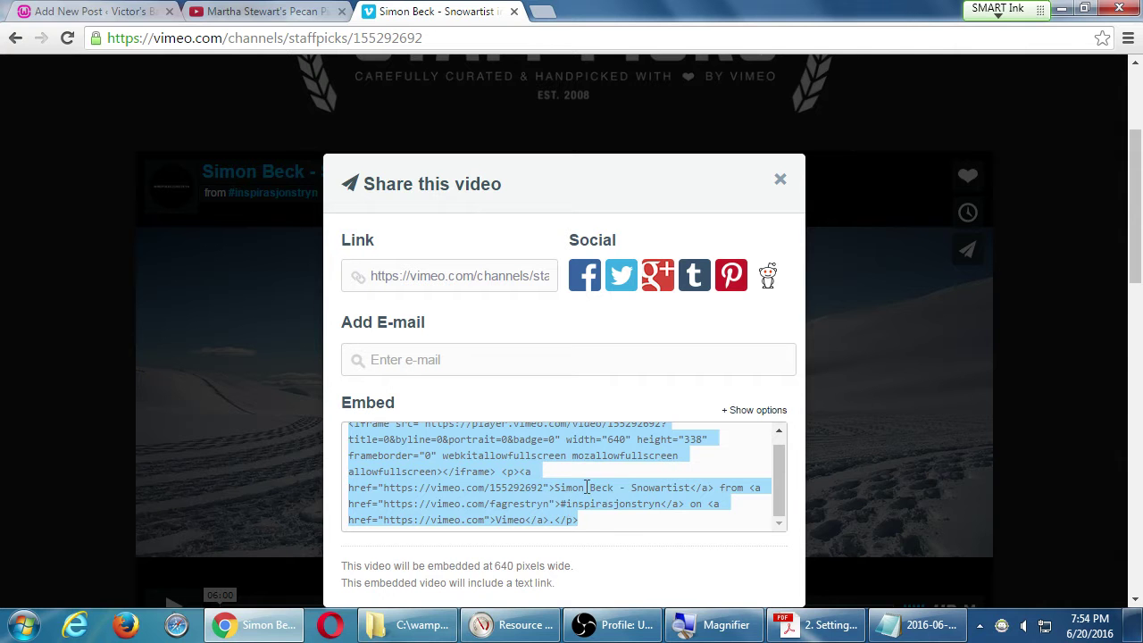
click(908, 625)
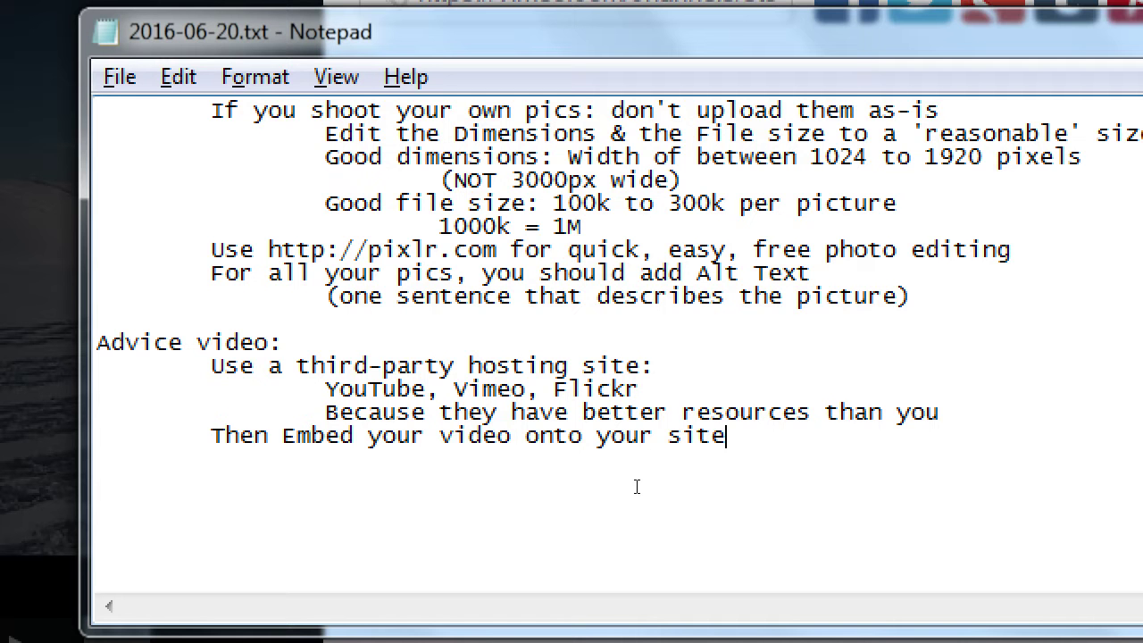
- Add a 'For Audio' heading with indented soundcloud.com, bandcamp.com and audiomack.com lines
key(Return)
key(Return)
text(For Audio)
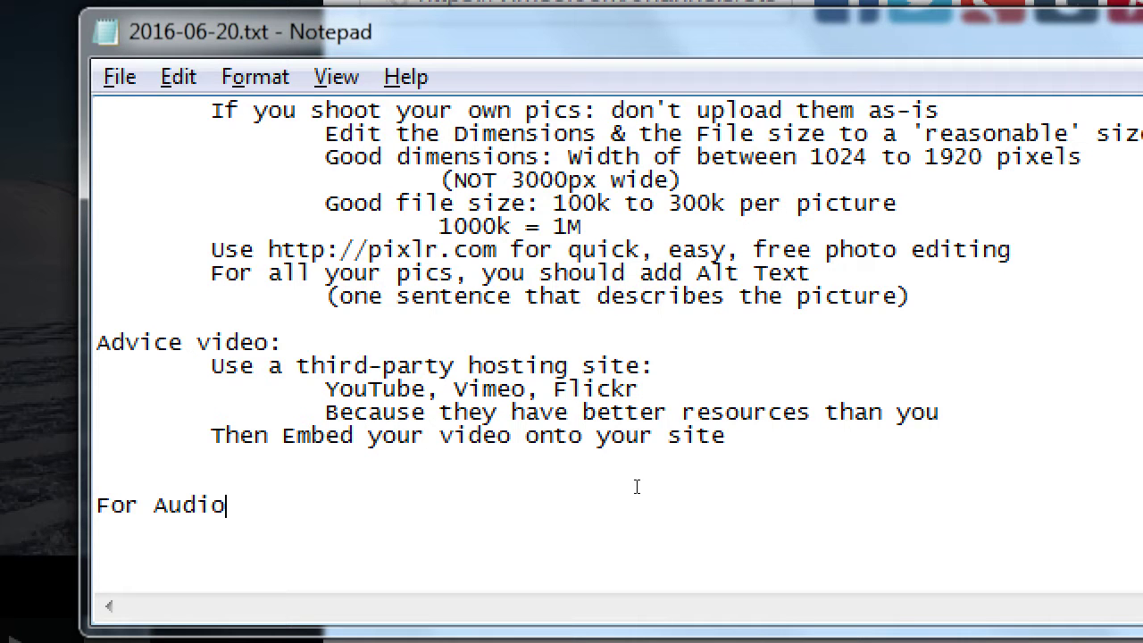
key(Tab)
text(soundcloud.com)
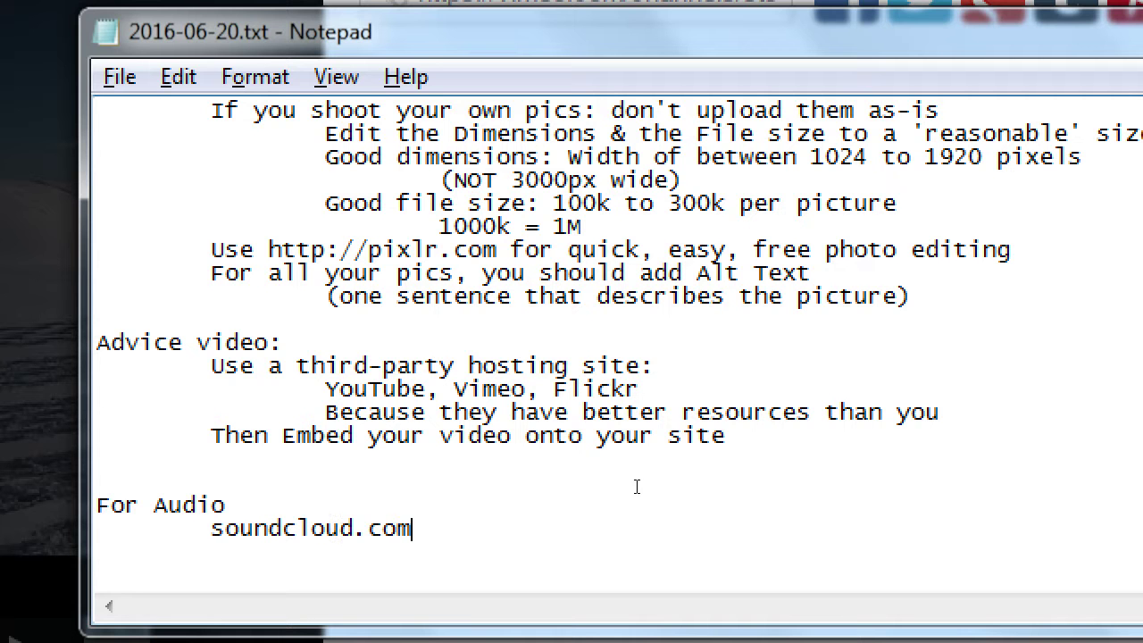
key(Return)
key(Tab)
text(bandcamp.com)
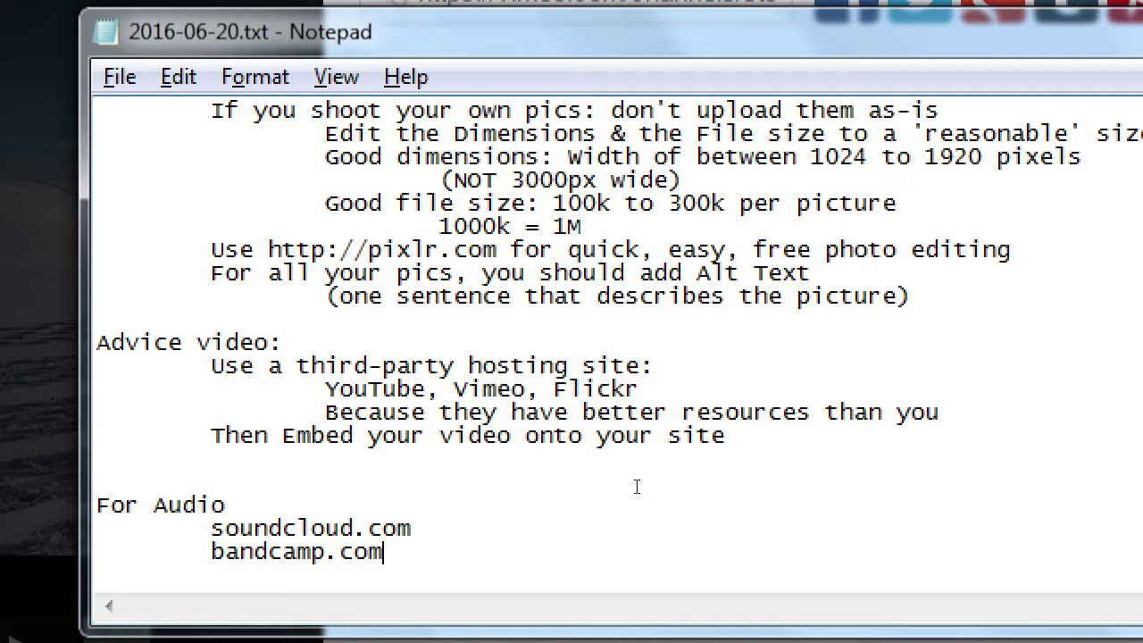
key(Return)
key(Tab)
text(audiomack.com)
key(Return)
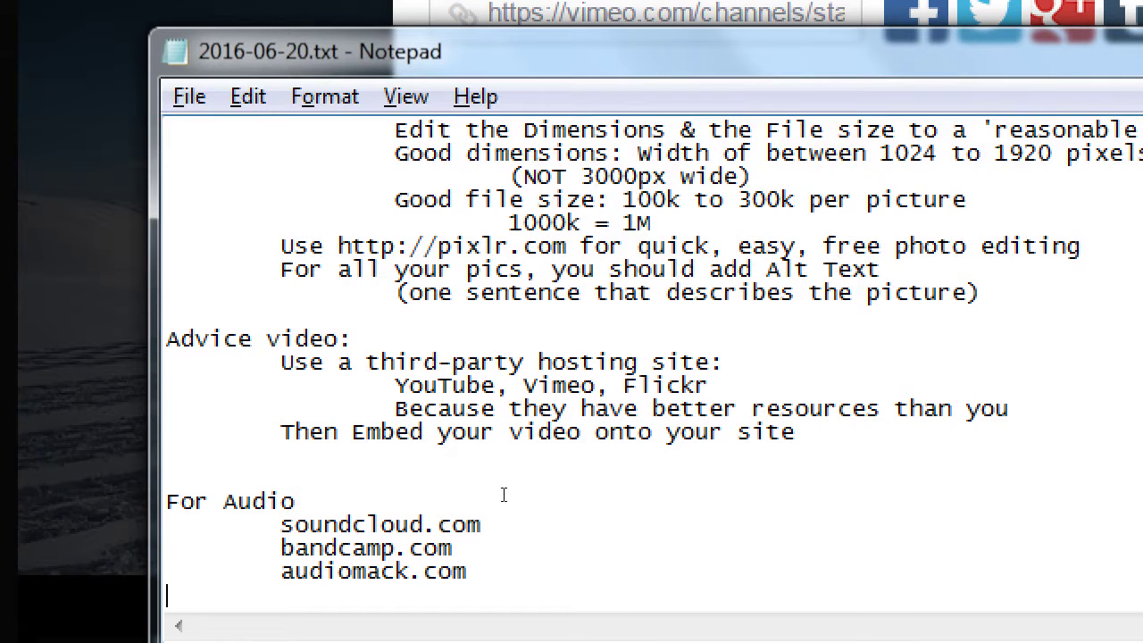
- Highlight Flickr in the video hosting list, then return to the Martha Stewart pecan pie YouTube page
double_click(666, 385)
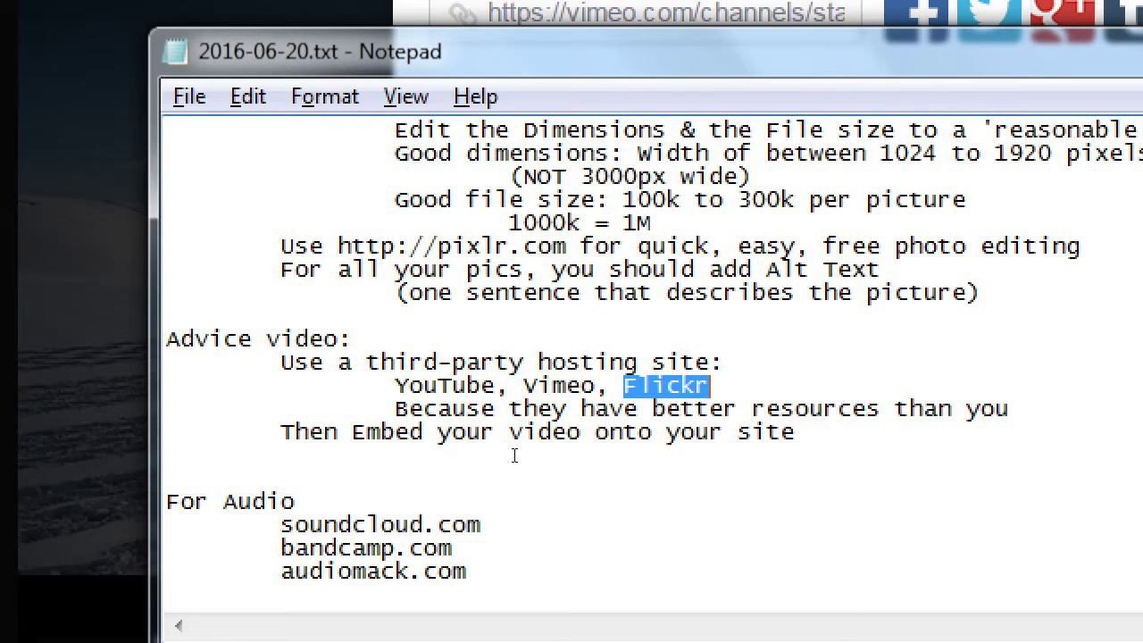
key(ctrl+End)
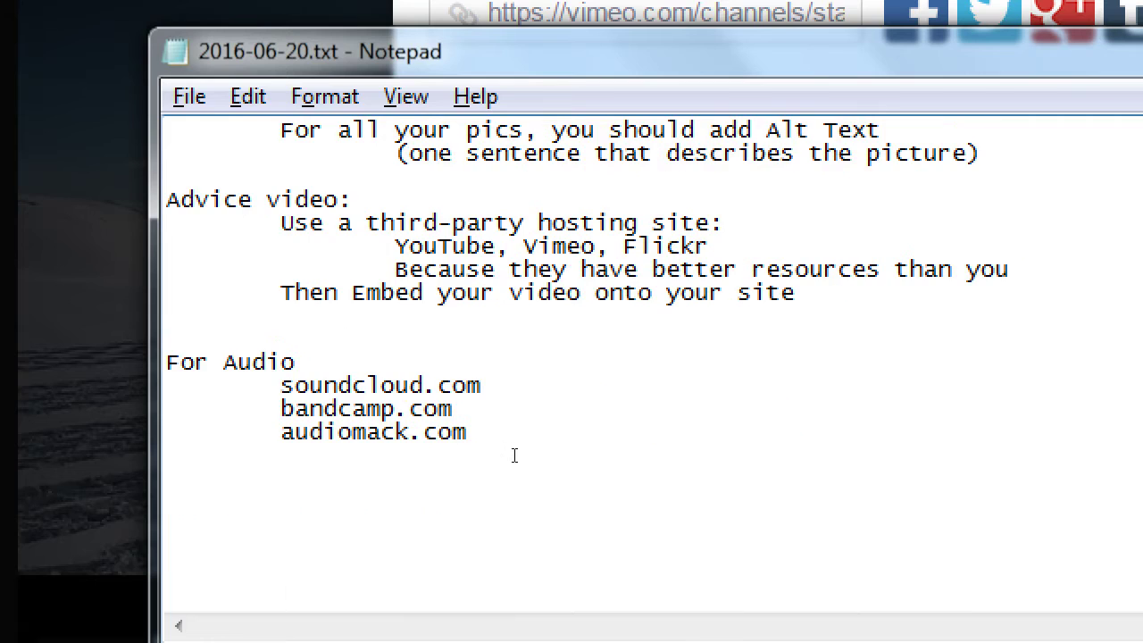
key(super+minus)
click(268, 11)
- Scroll back to the top of the Martha Stewart pecan pie video page
scroll(211, 172, up, 5)
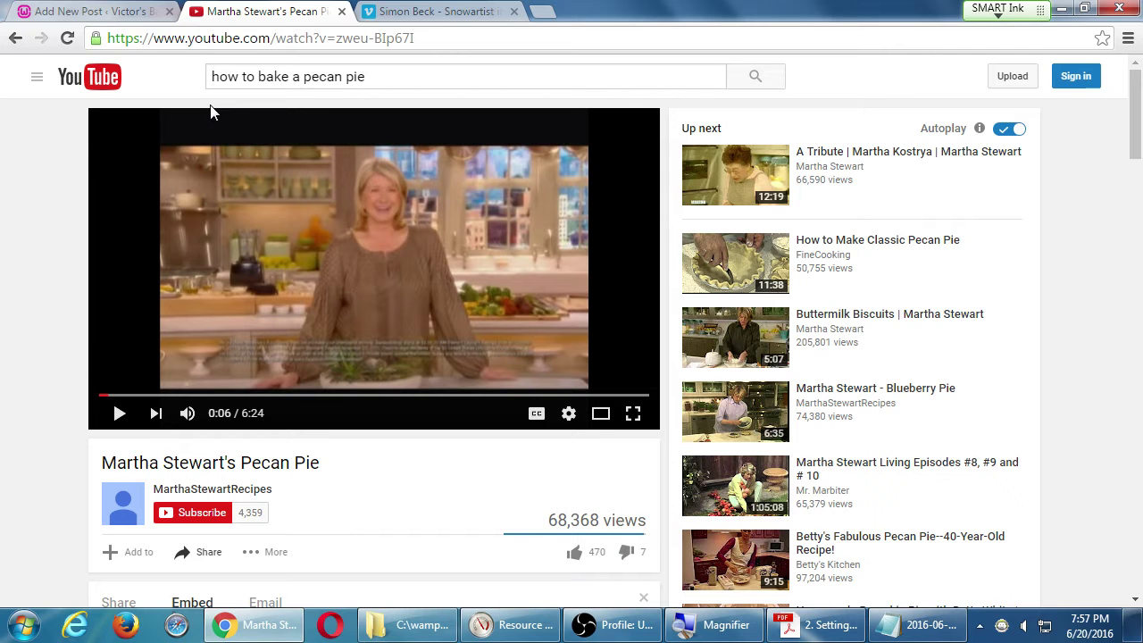
- Load soundcloud.com in a new tab, scroll through its trending charts, then scroll back up
click(541, 12)
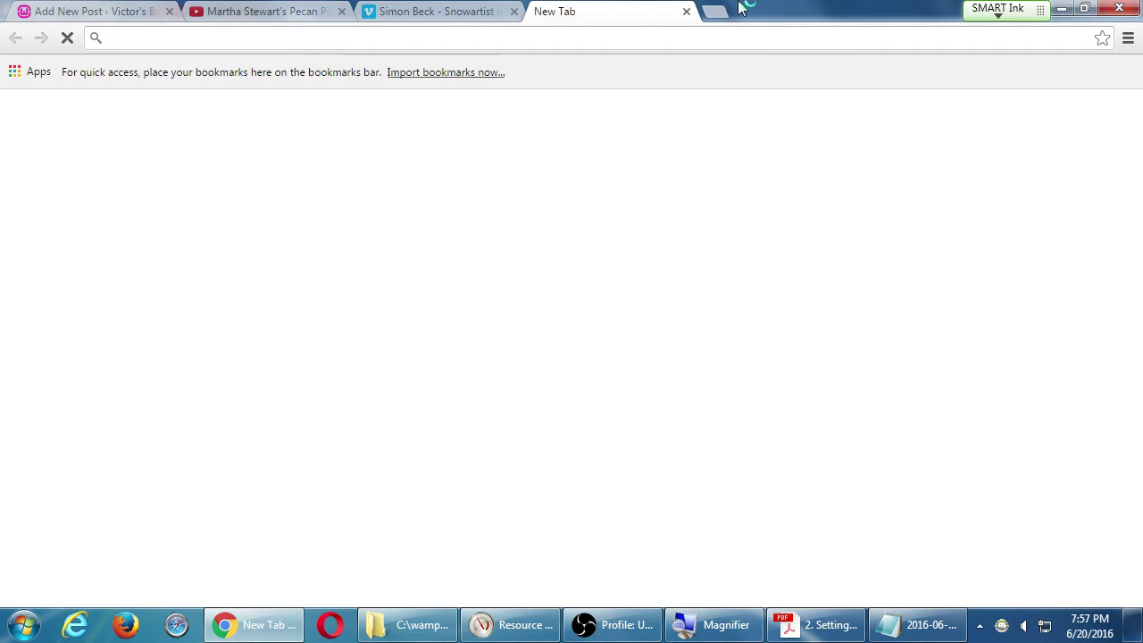
text(soundcloud.co)
key(Return)
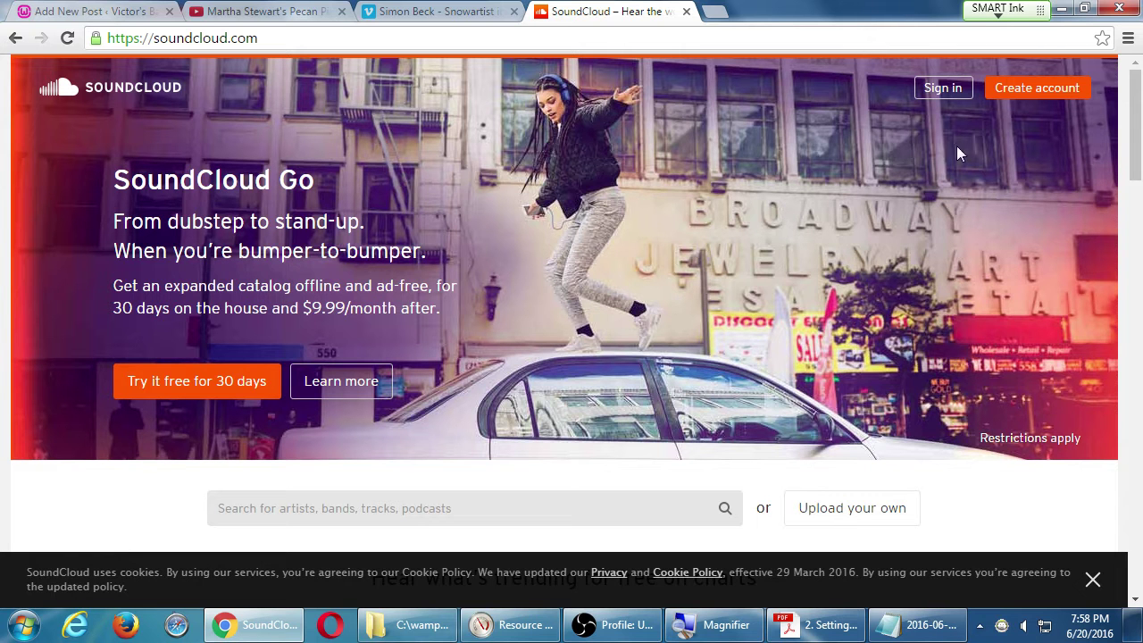
scroll(625, 248, down, 5)
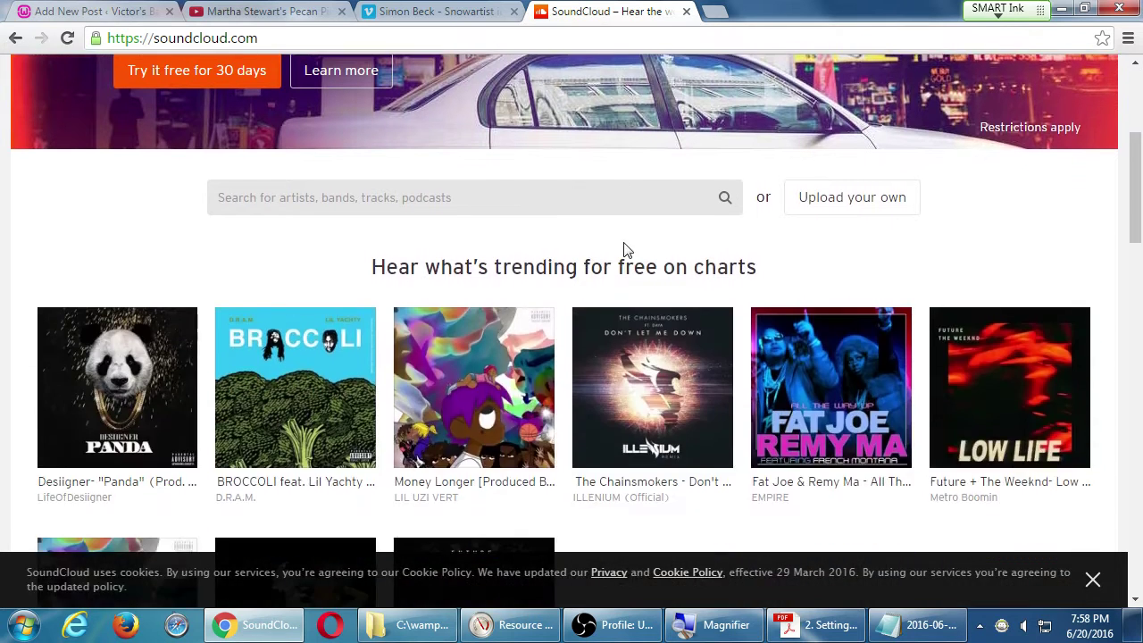
scroll(607, 283, down, 2)
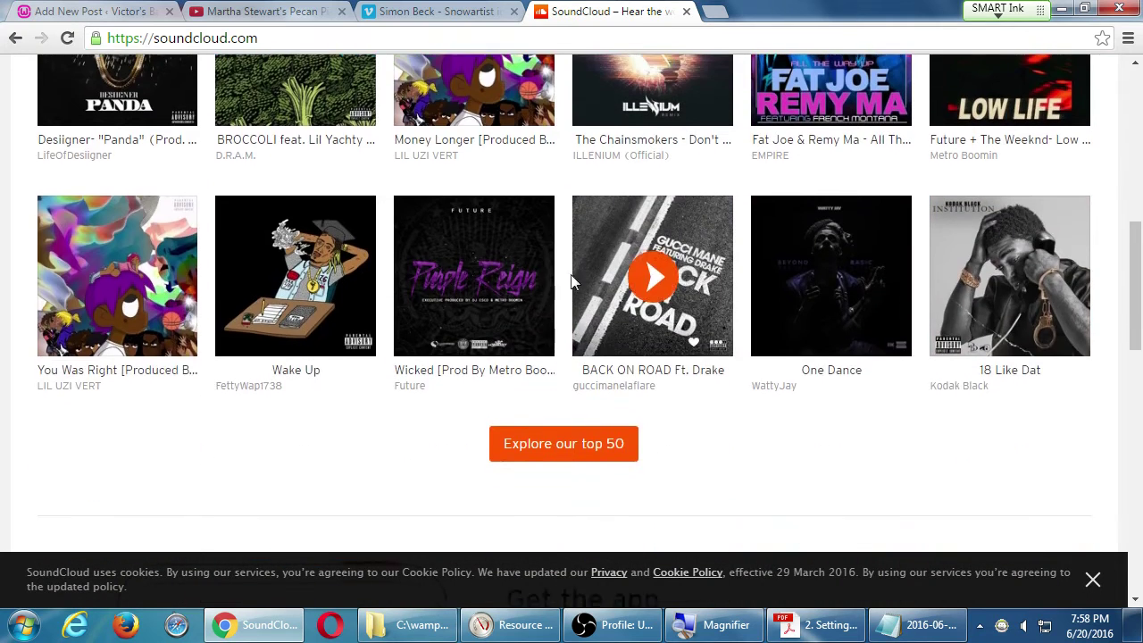
scroll(412, 254, up, 1)
scroll(413, 255, up, 2)
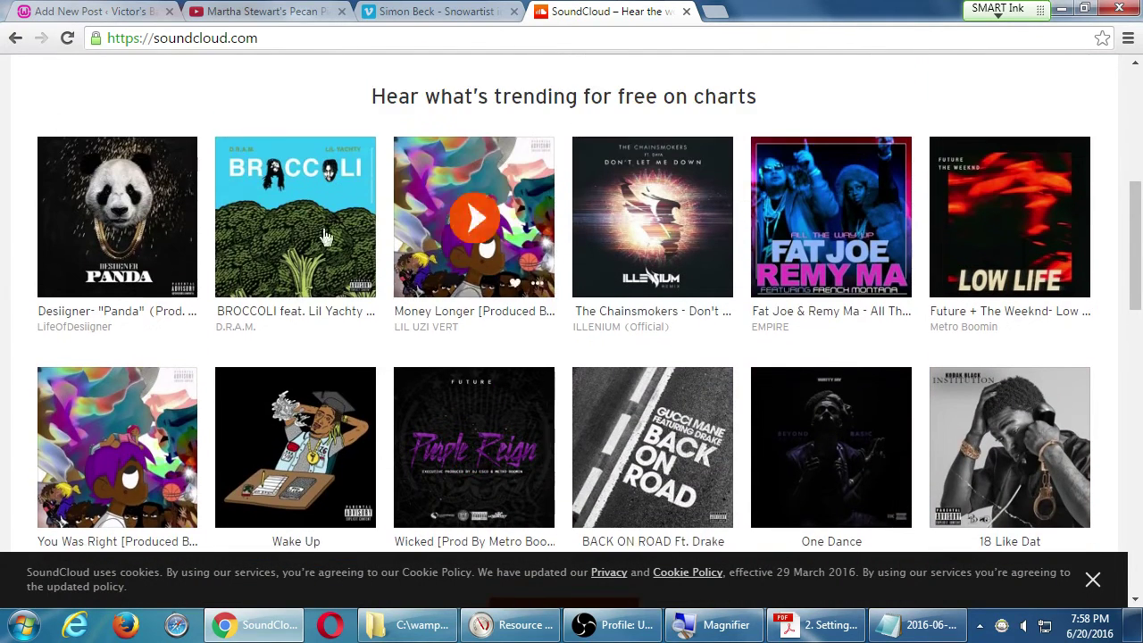
scroll(797, 188, up, 5)
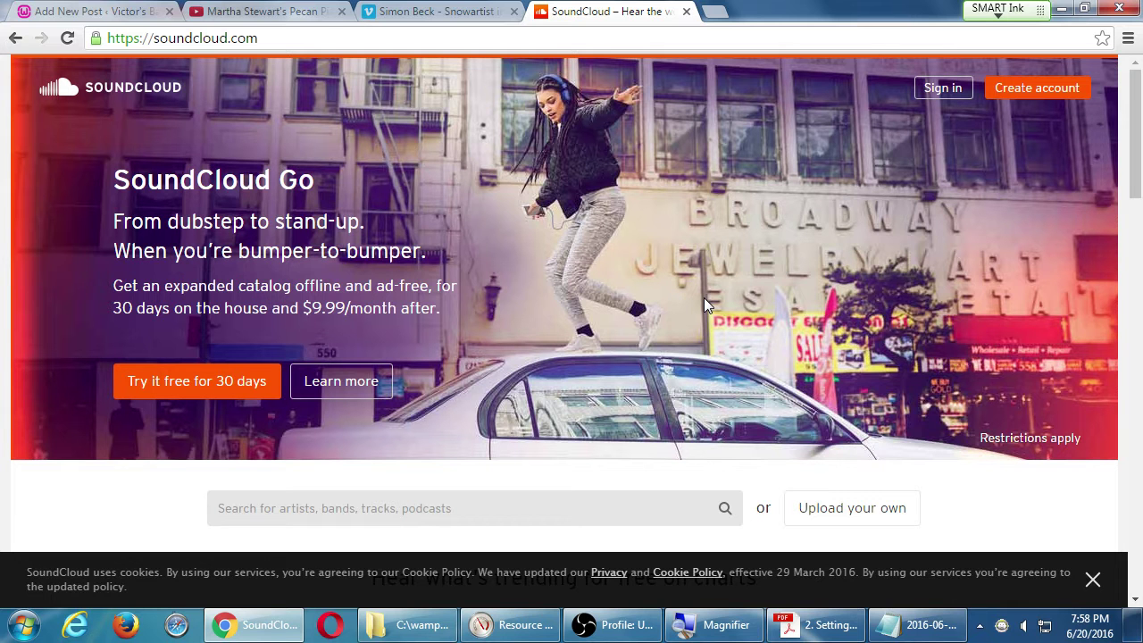
- Search SoundCloud for the presenter's username and open their comic-book podcast profile from the results
click(411, 520)
text(vmcampos)
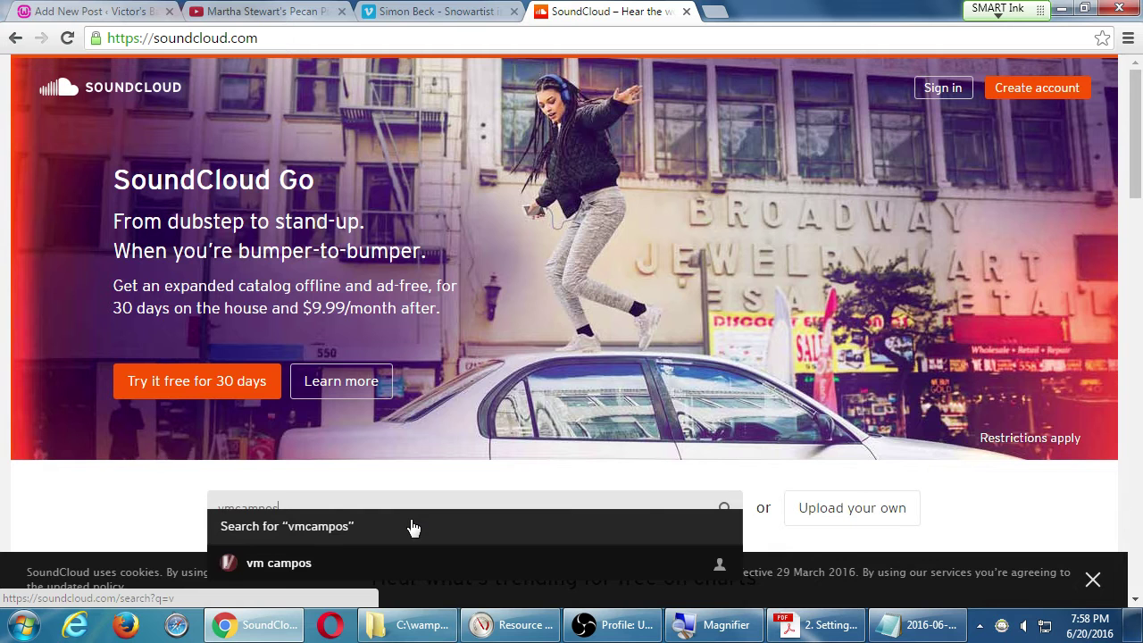
click(413, 528)
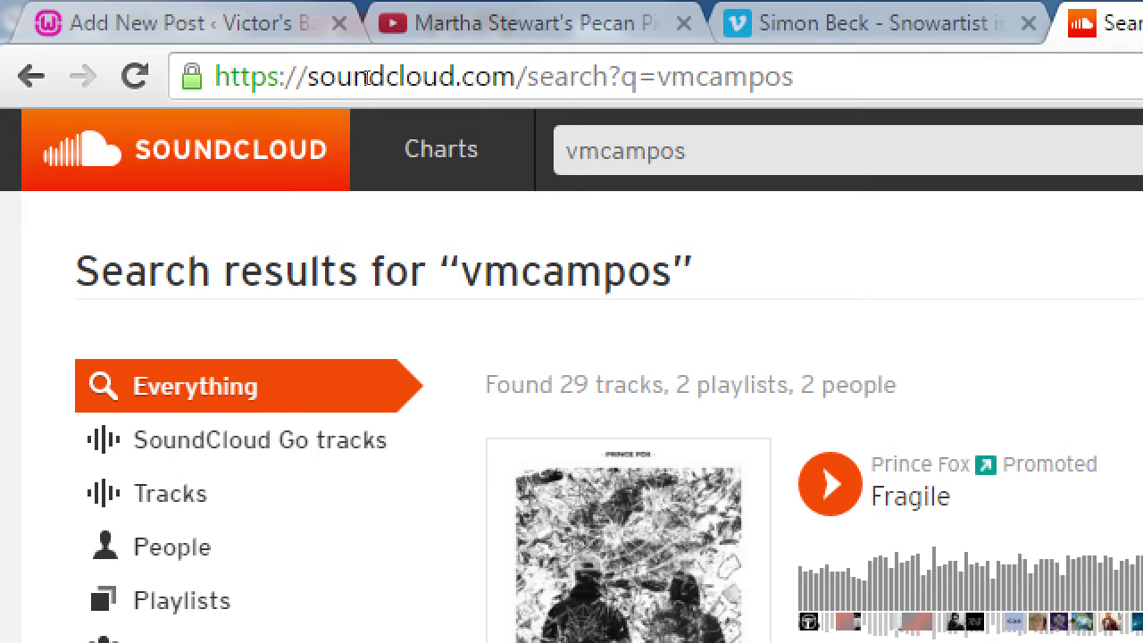
scroll(569, 258, down, 4)
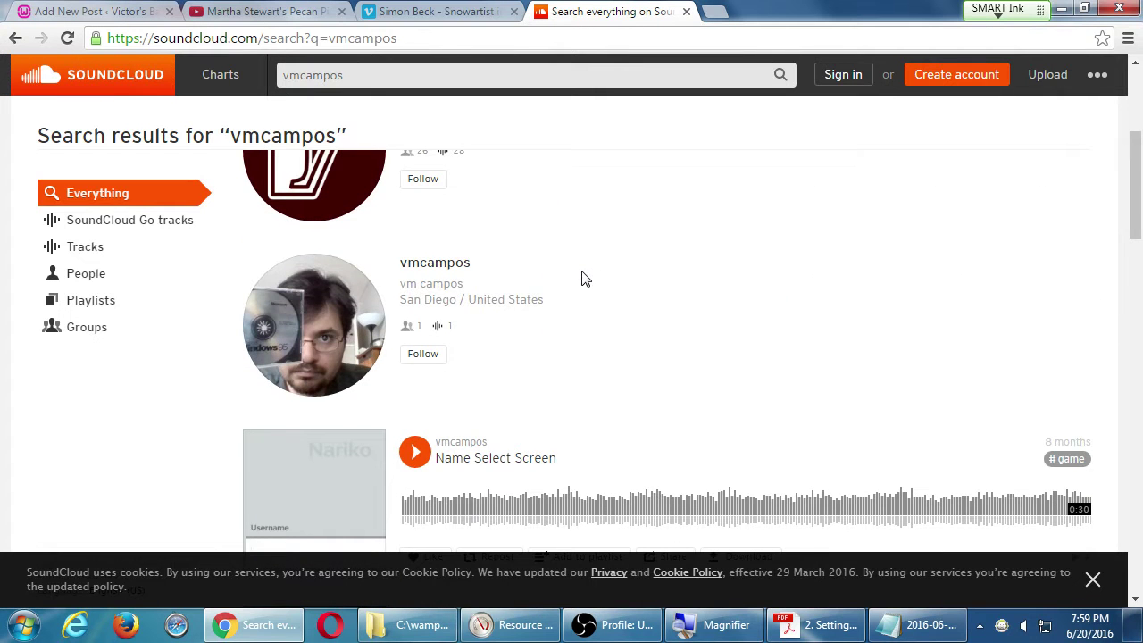
scroll(581, 279, up, 4)
click(485, 405)
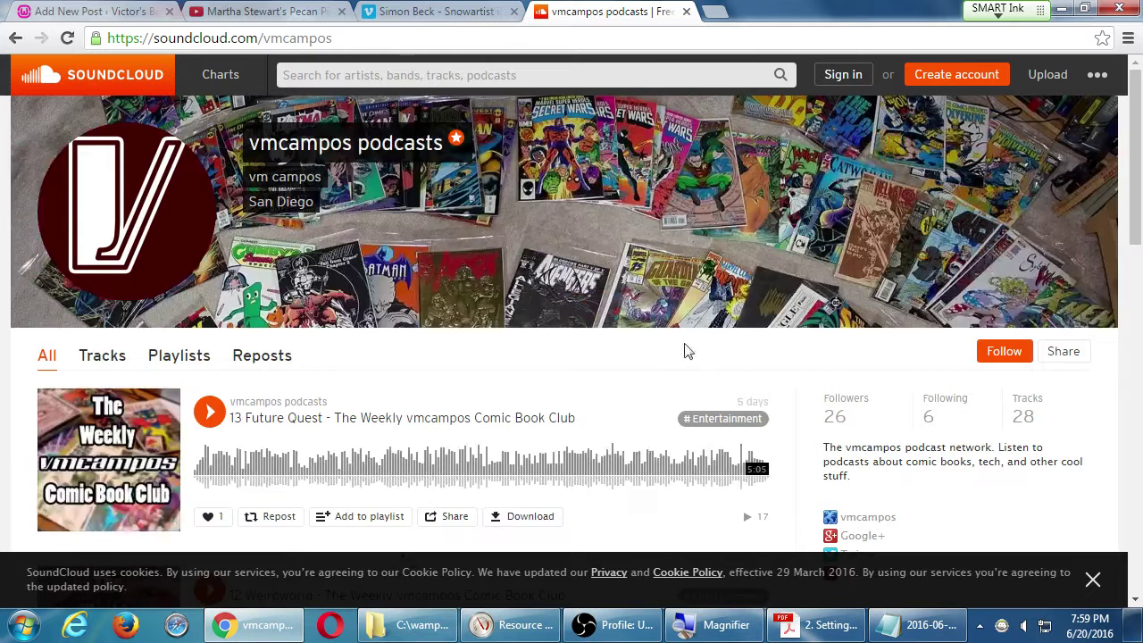
- Browse the podcast profile's Comic Book Club episodes, then bring the Notepad notes back
scroll(738, 355, down, 3)
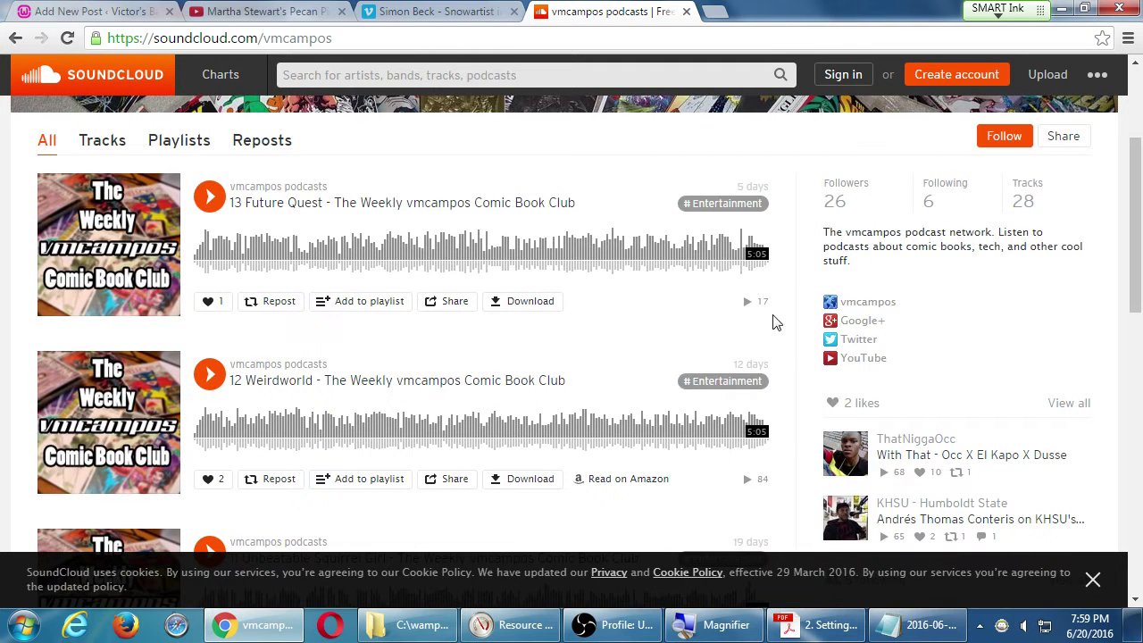
scroll(773, 321, down, 1)
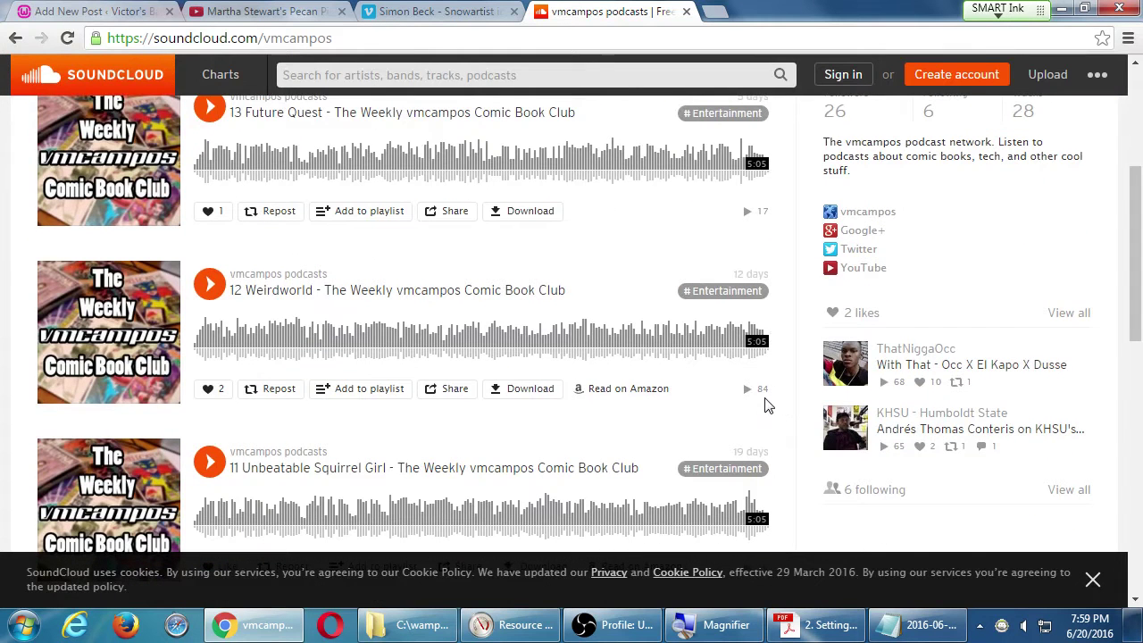
scroll(764, 404, down, 2)
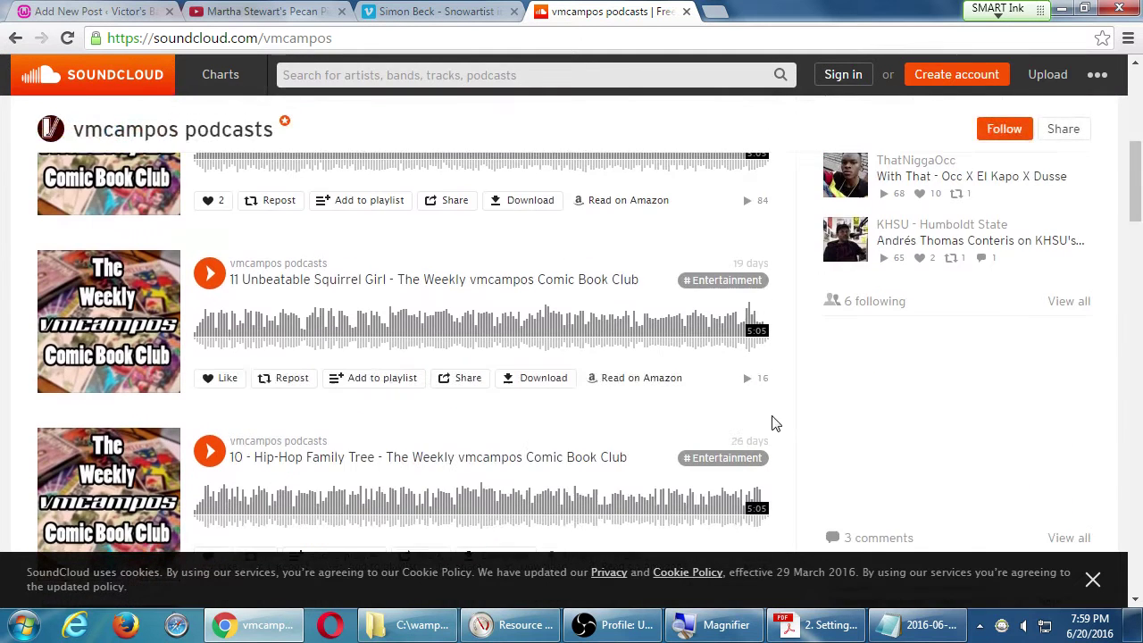
scroll(825, 398, up, 2)
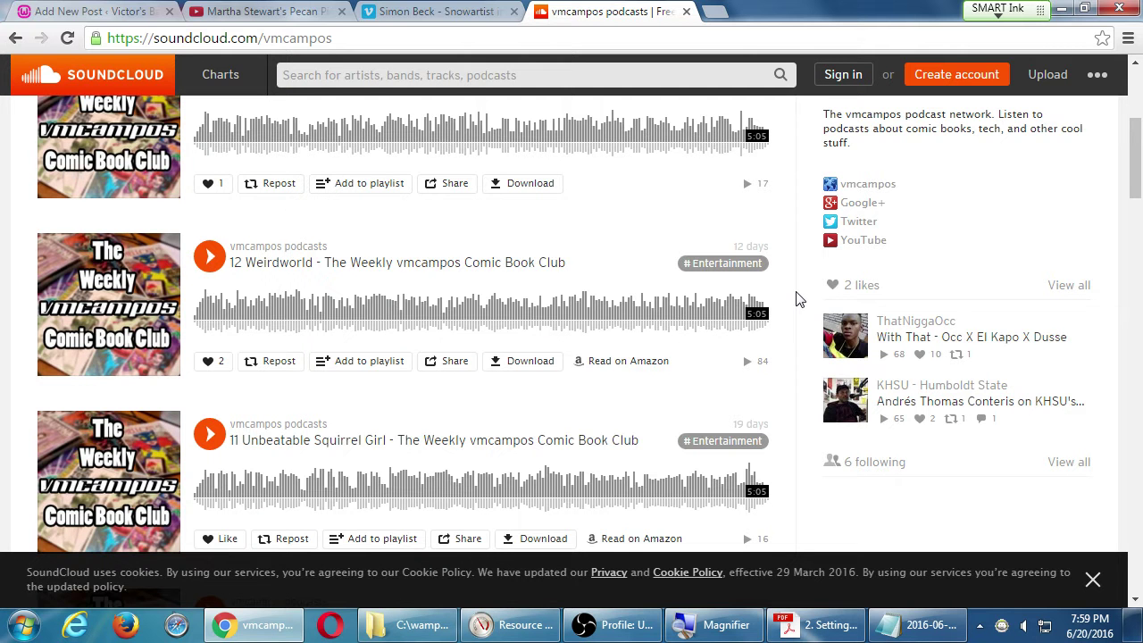
scroll(718, 268, up, 3)
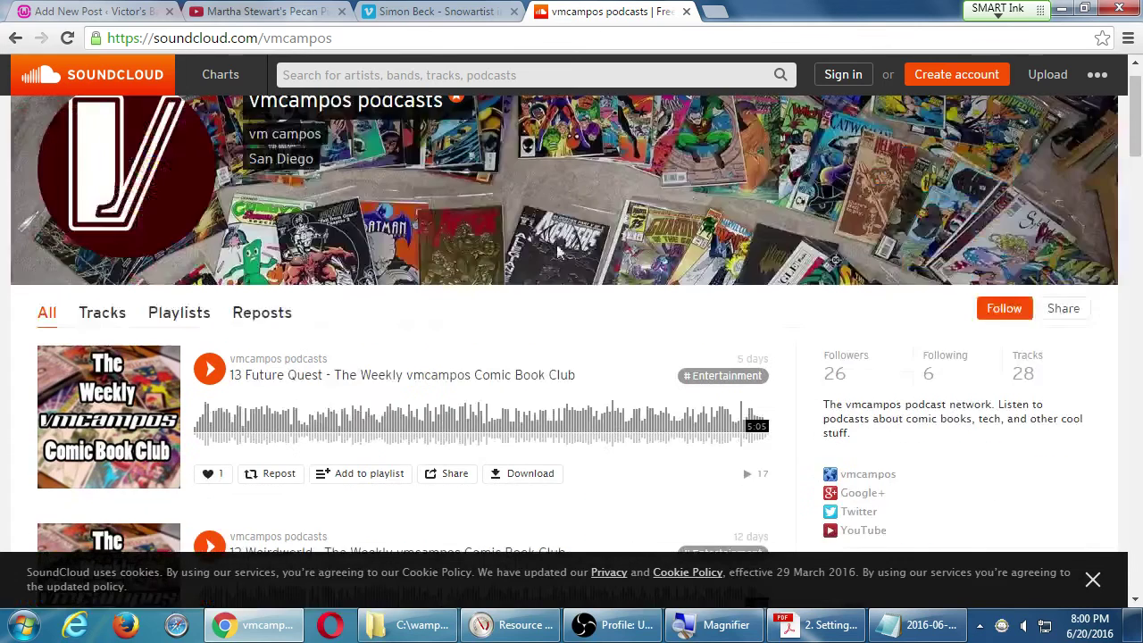
scroll(470, 284, up, 1)
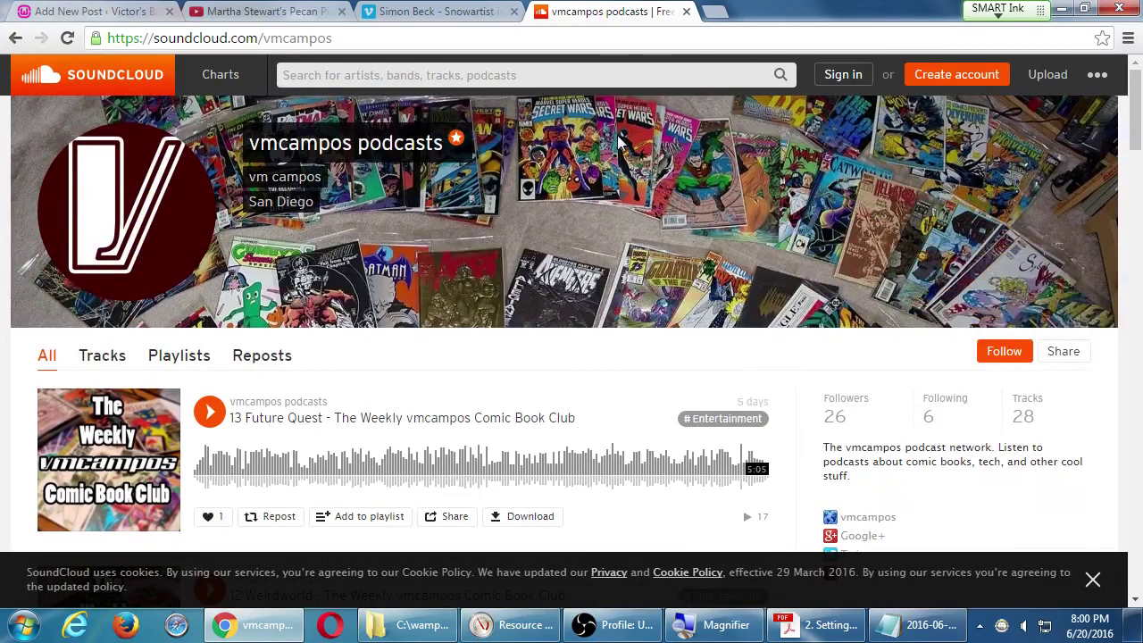
click(915, 625)
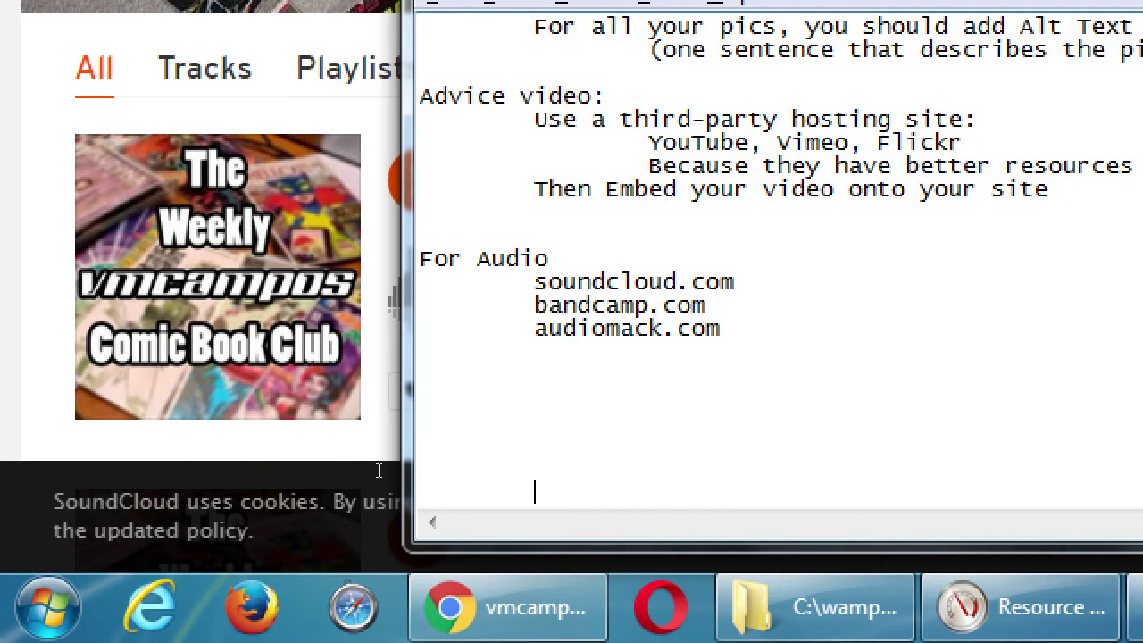
key(BackSpace)
key(BackSpace)
key(BackSpace)
key(BackSpace)
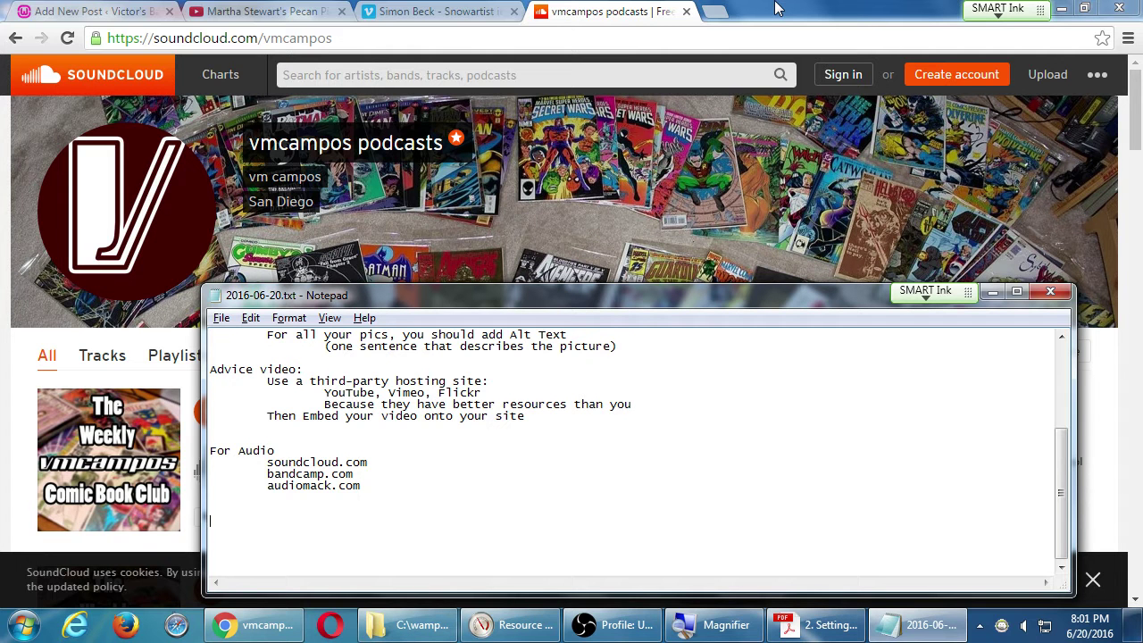
key(super+plus)
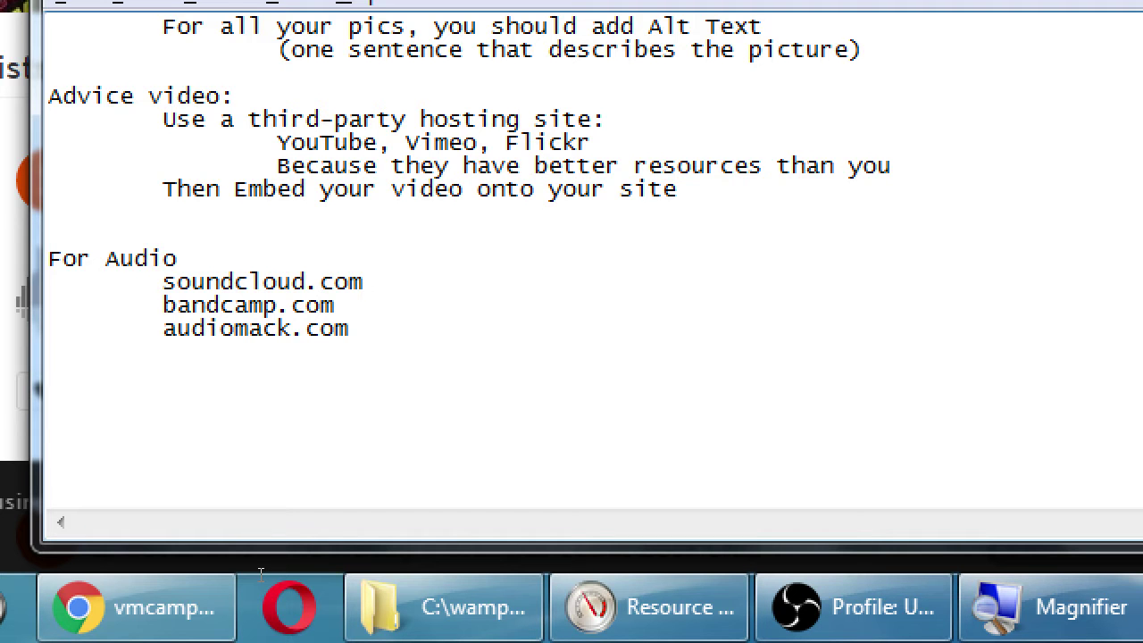
- Add 'SlideShare.net' with the indented description 'The YouTube of PowerPoint (of Presentations)'
text(SlideShare.net)
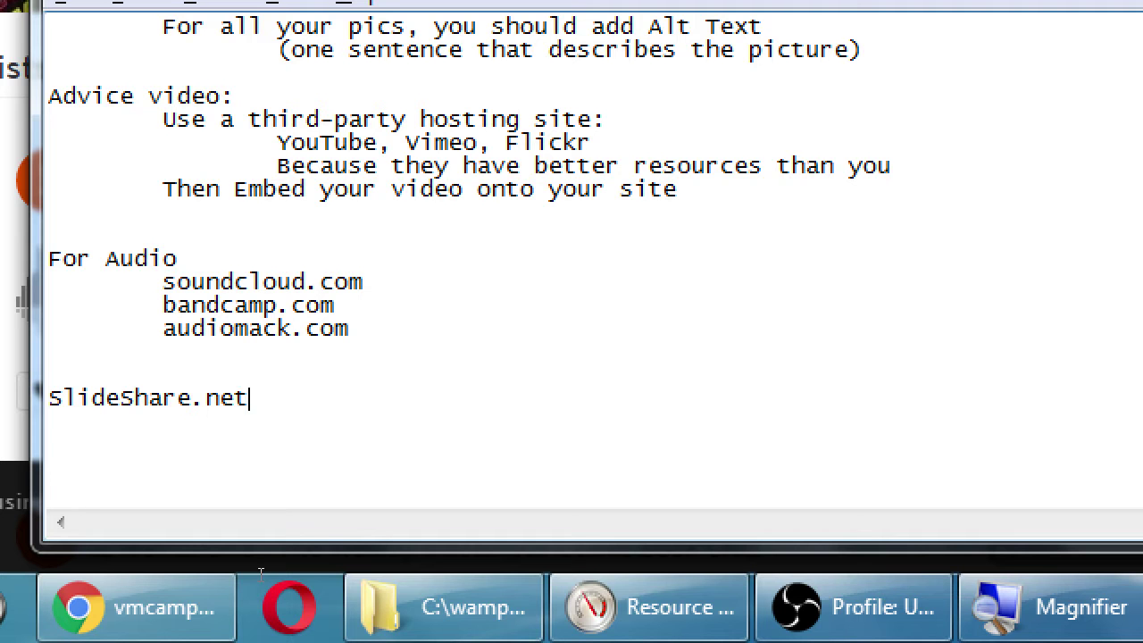
key(Return)
key(Tab)
text(The YouTube of Power)
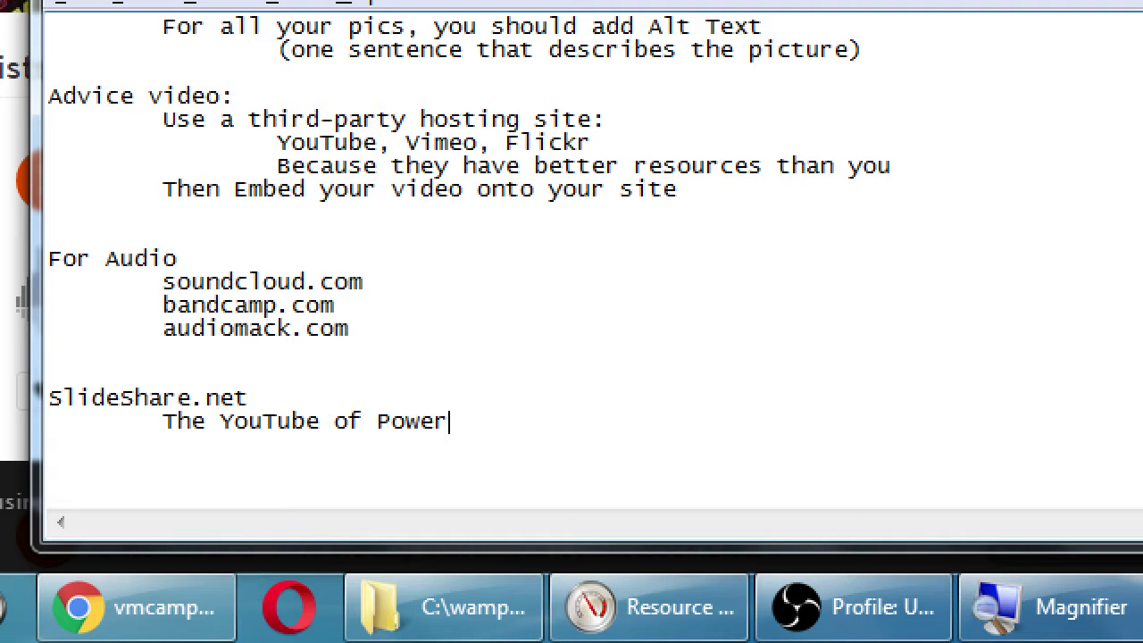
text(Point (of Presentati)
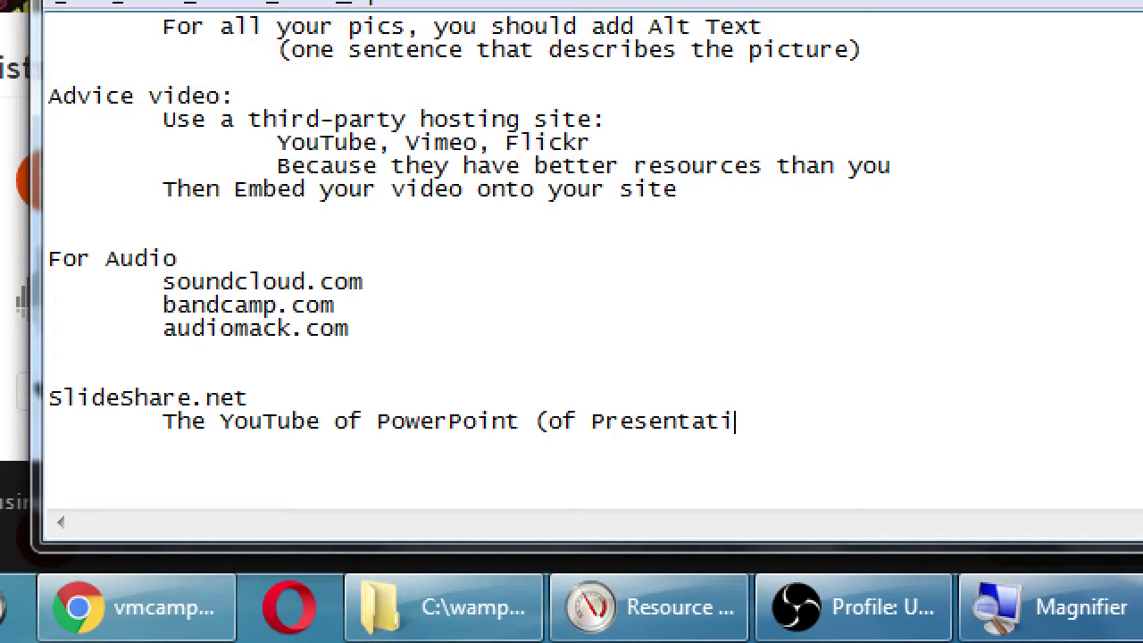
text(ons))
- Reset the Magnifier zoom and copy the SlideShare.net site name
key(super+minus)
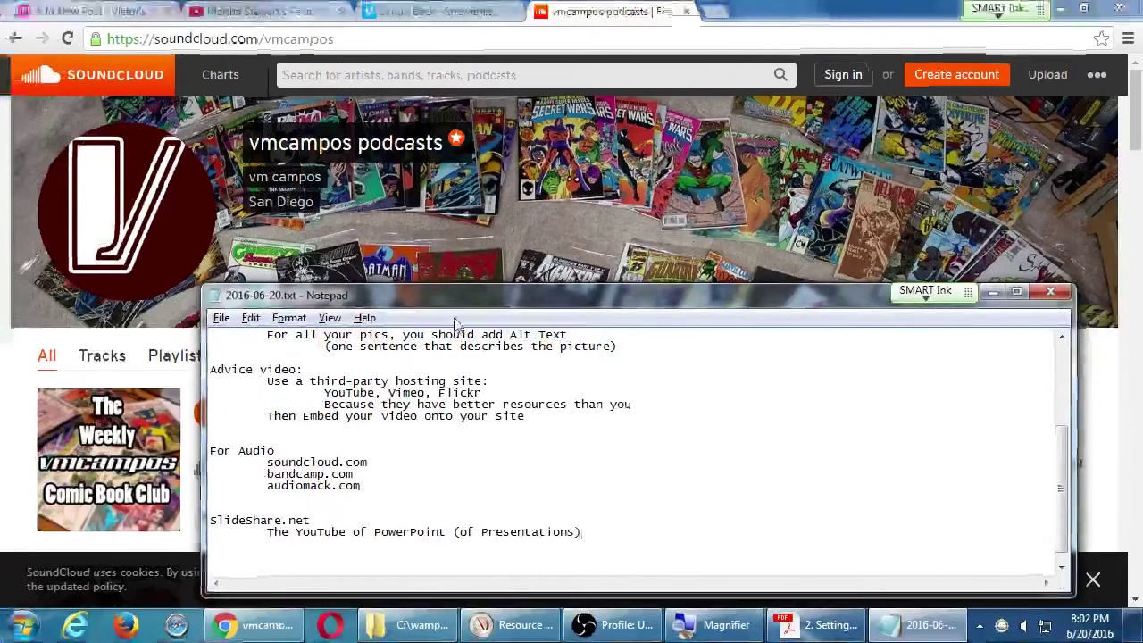
click(404, 518)
key(shift+Home)
key(ctrl+c)
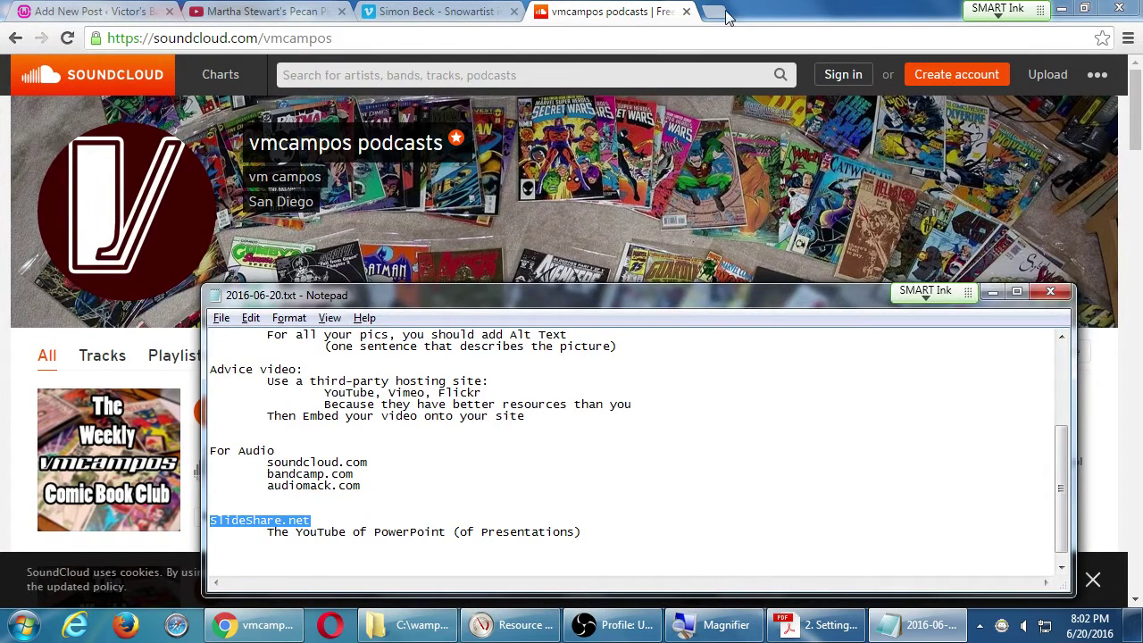
- Open SlideShare.net in a new Chrome tab and browse its homepage presentations
click(723, 11)
key(ctrl+v)
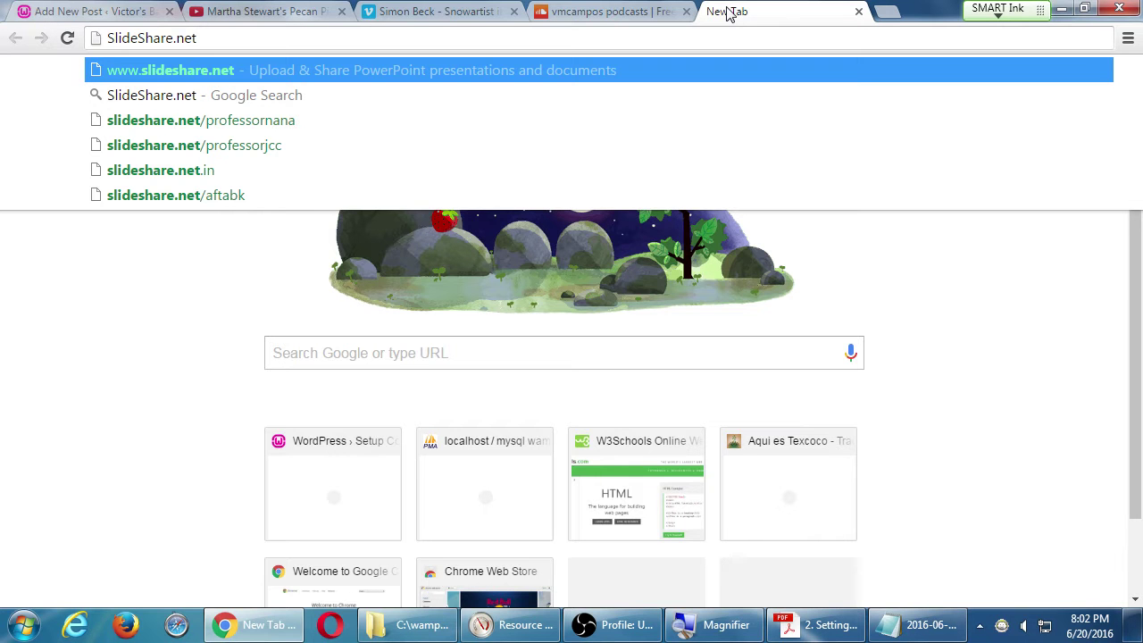
key(Return)
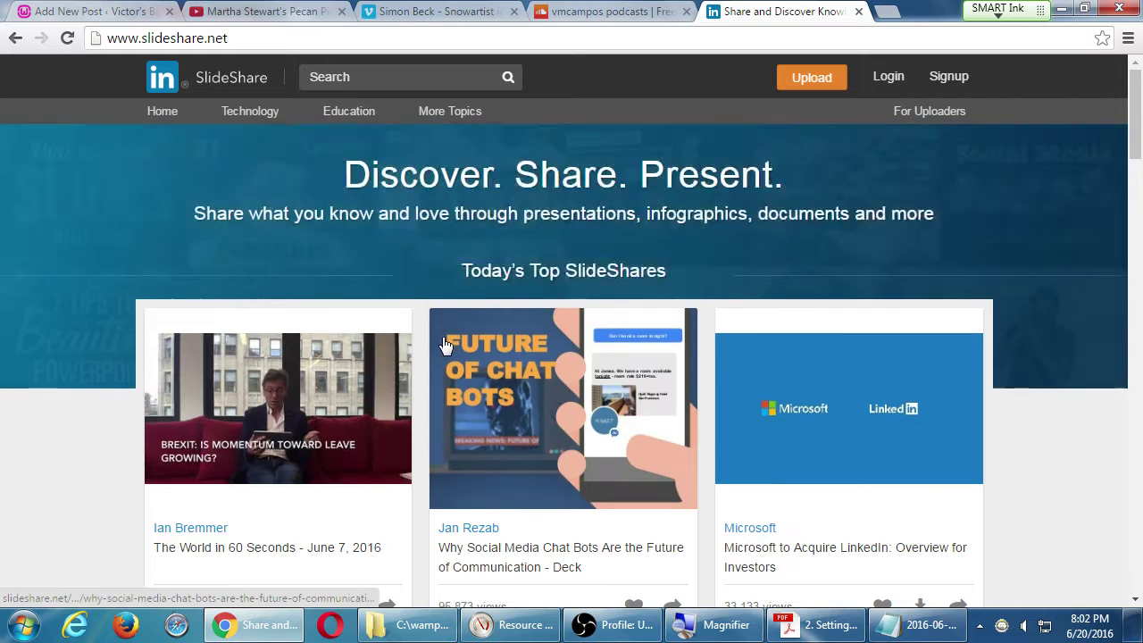
scroll(444, 345, down, 2)
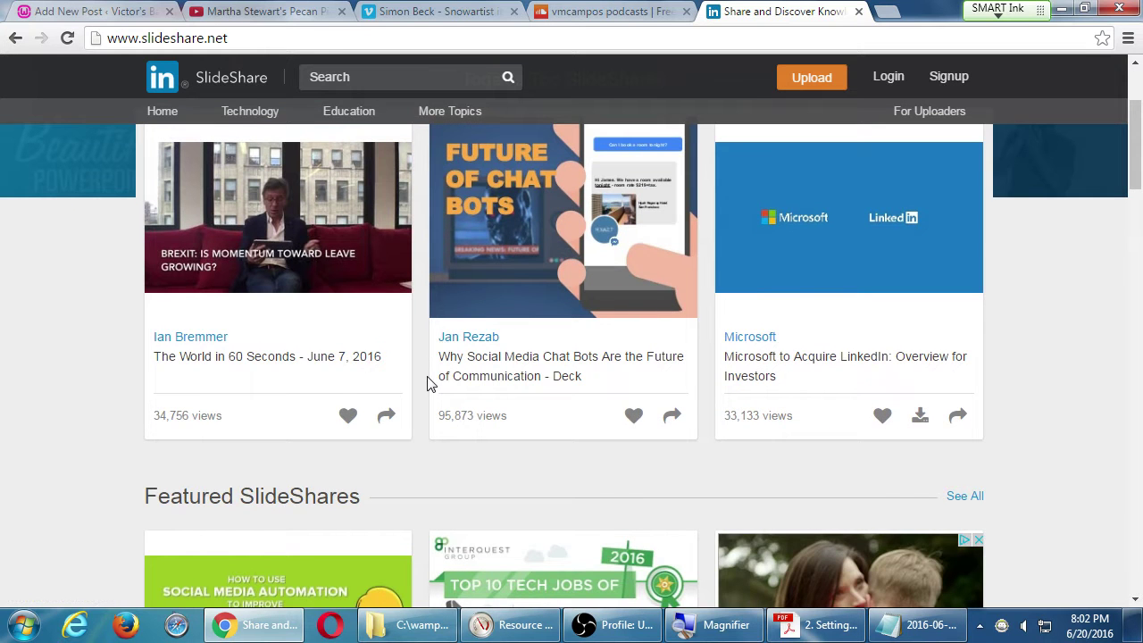
scroll(429, 382, up, 1)
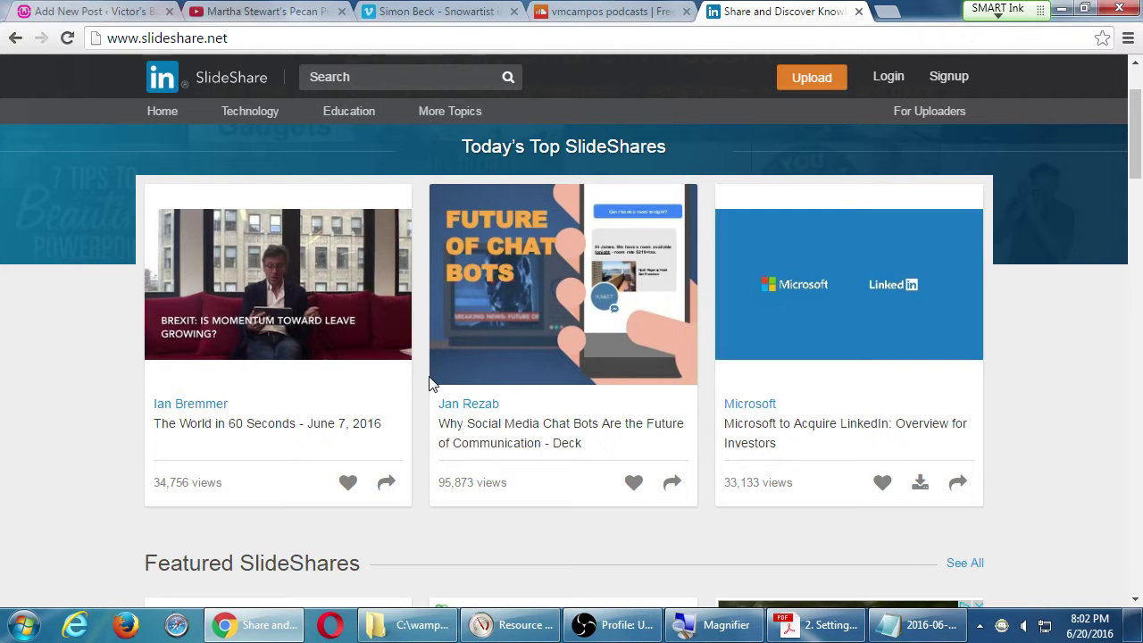
scroll(428, 383, down, 5)
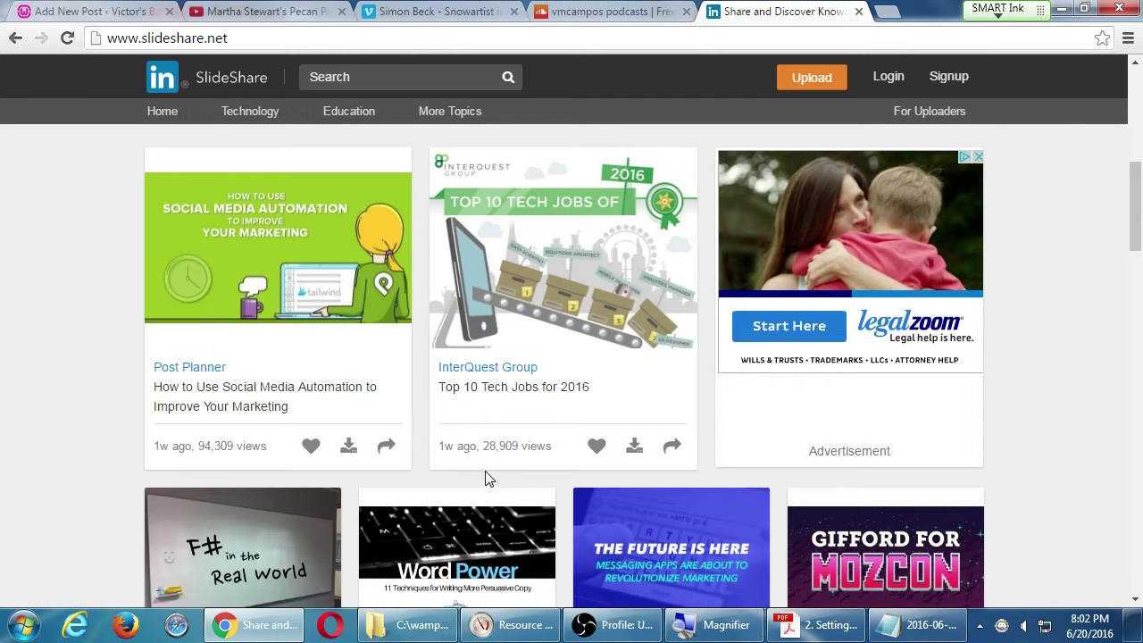
scroll(490, 474, down, 2)
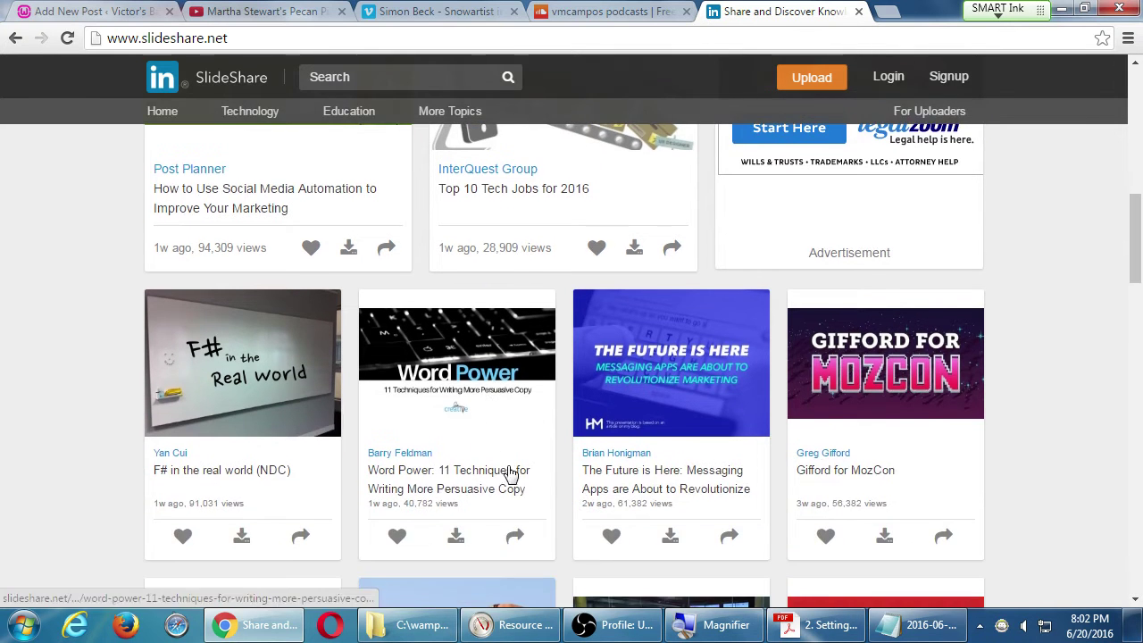
scroll(1037, 357, down, 1)
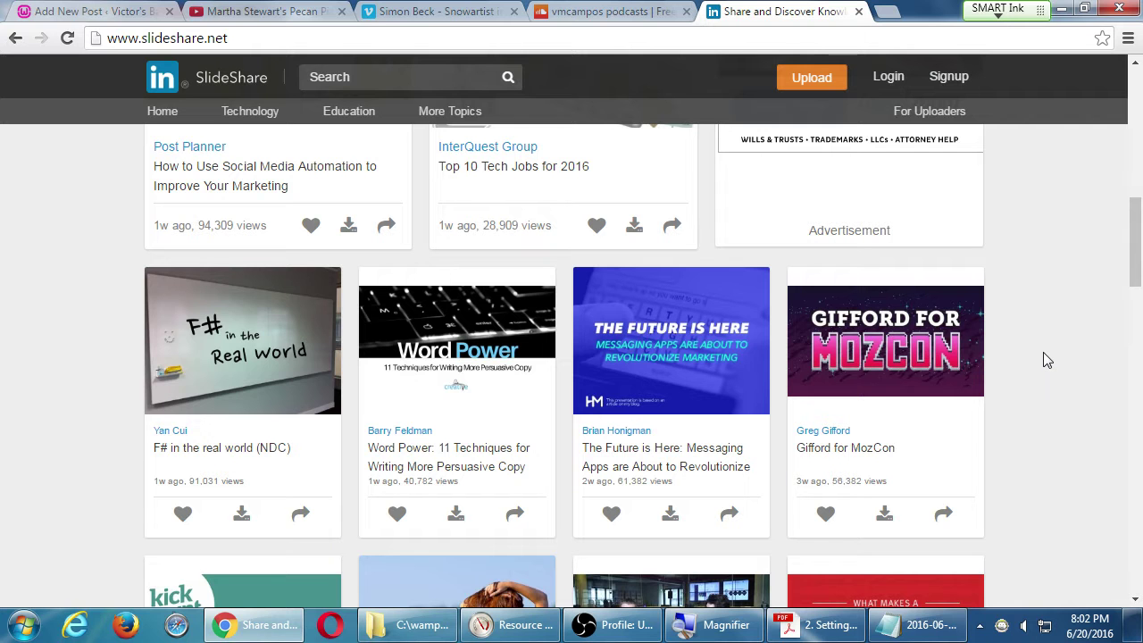
- Start a program search for 'po', then dismiss it without launching anything
key(super)
text(po)
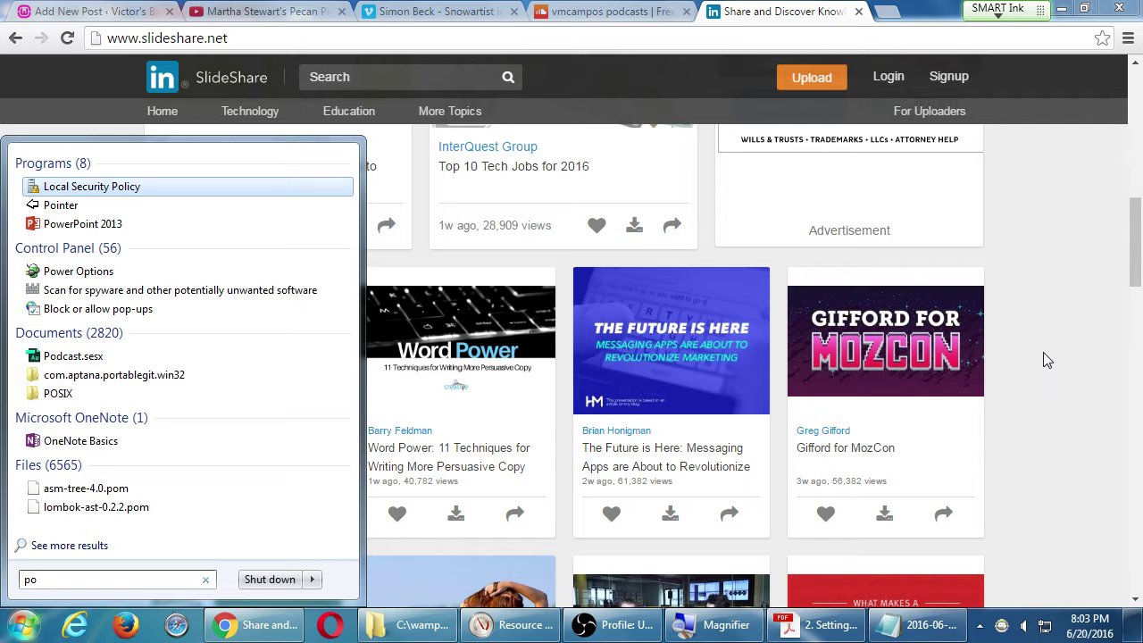
click(1071, 419)
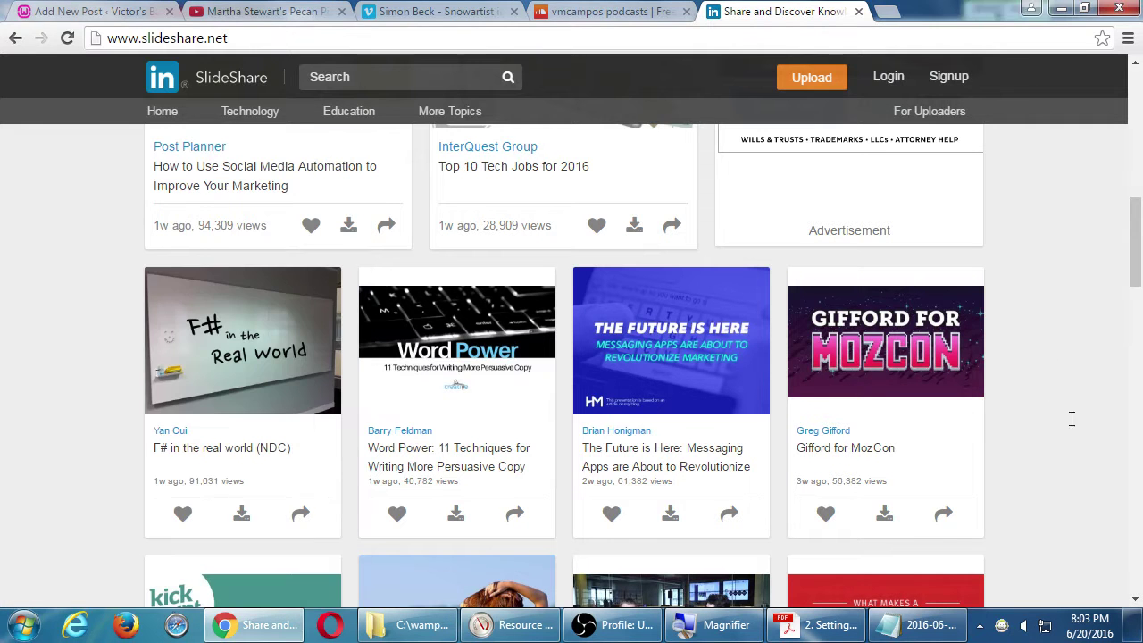
- Search SlideShare for 'baking recipes' and scroll through the results
click(421, 77)
text(baking rac)
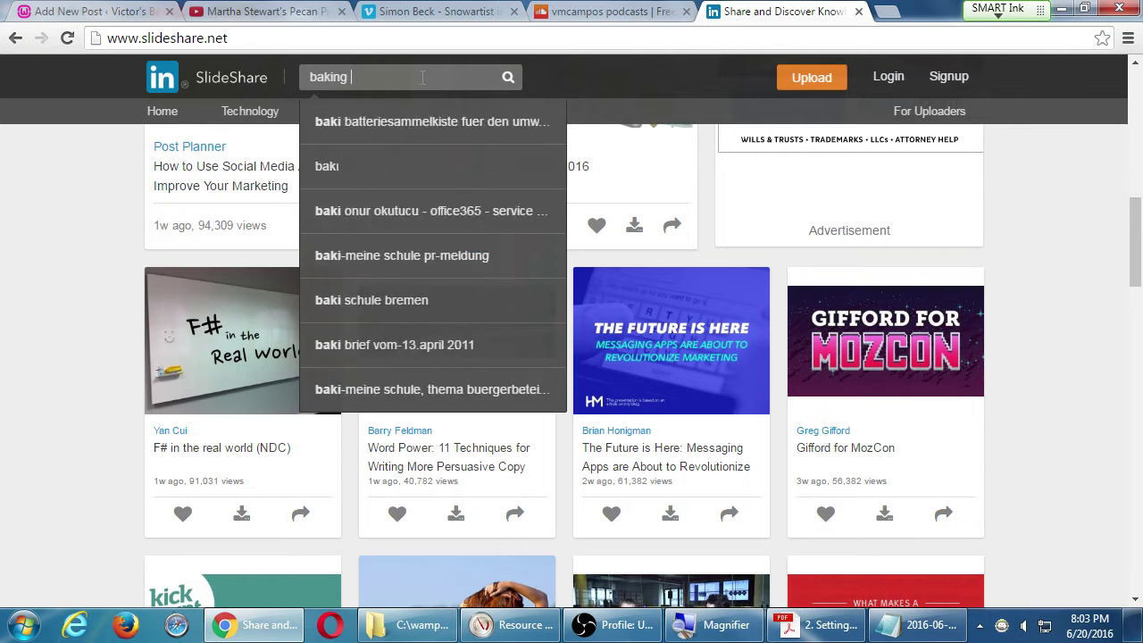
key(BackSpace)
key(BackSpace)
text(ecipes)
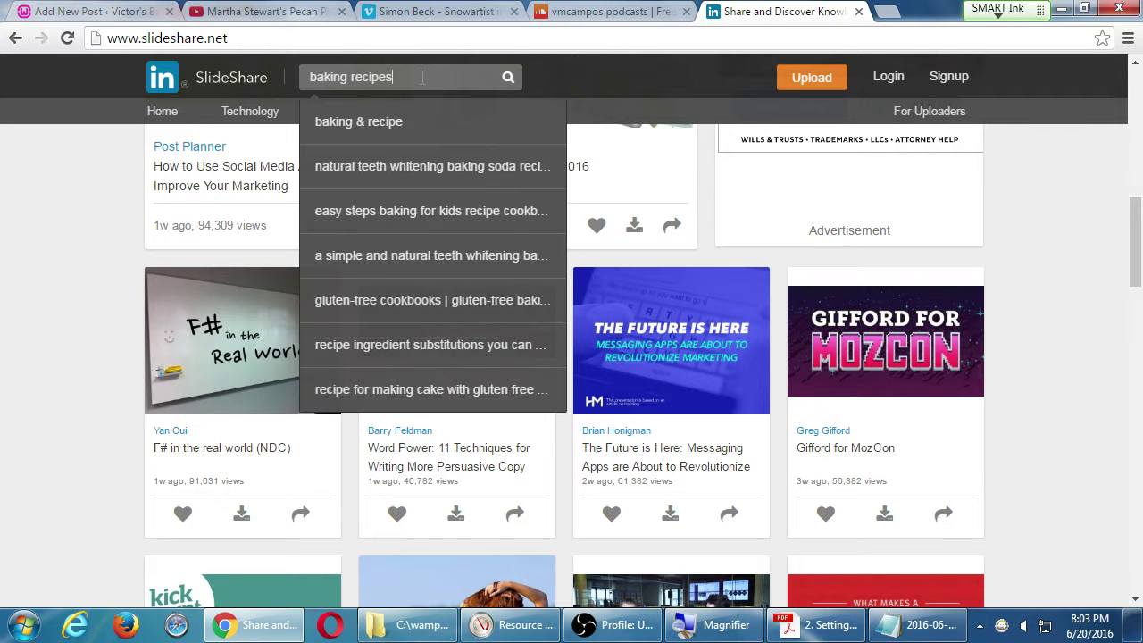
key(Return)
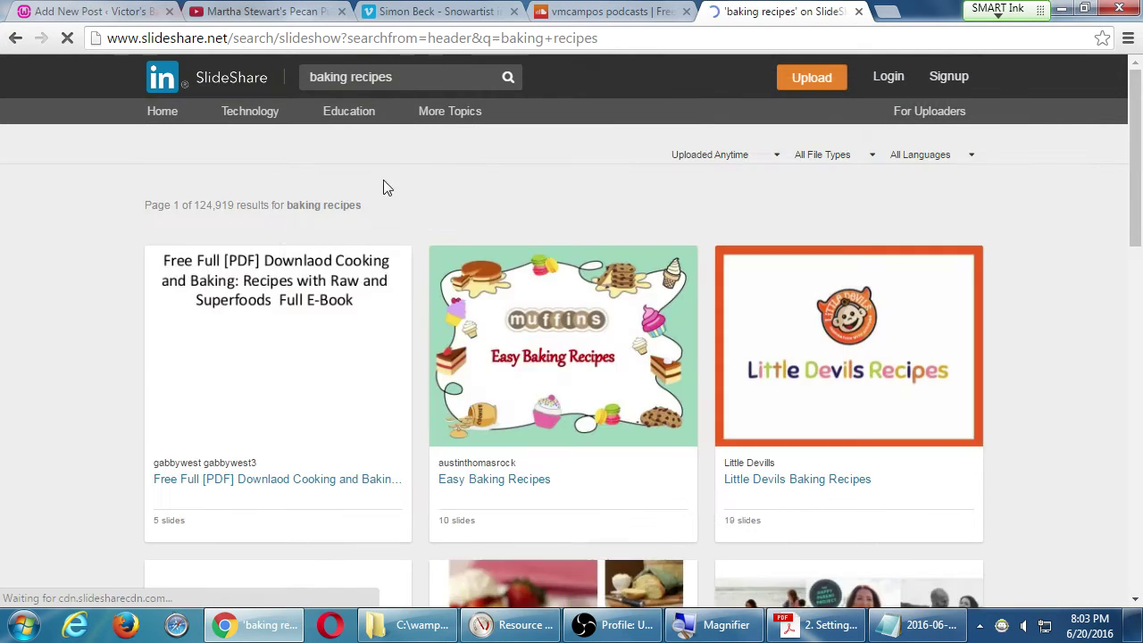
scroll(75, 350, down, 1)
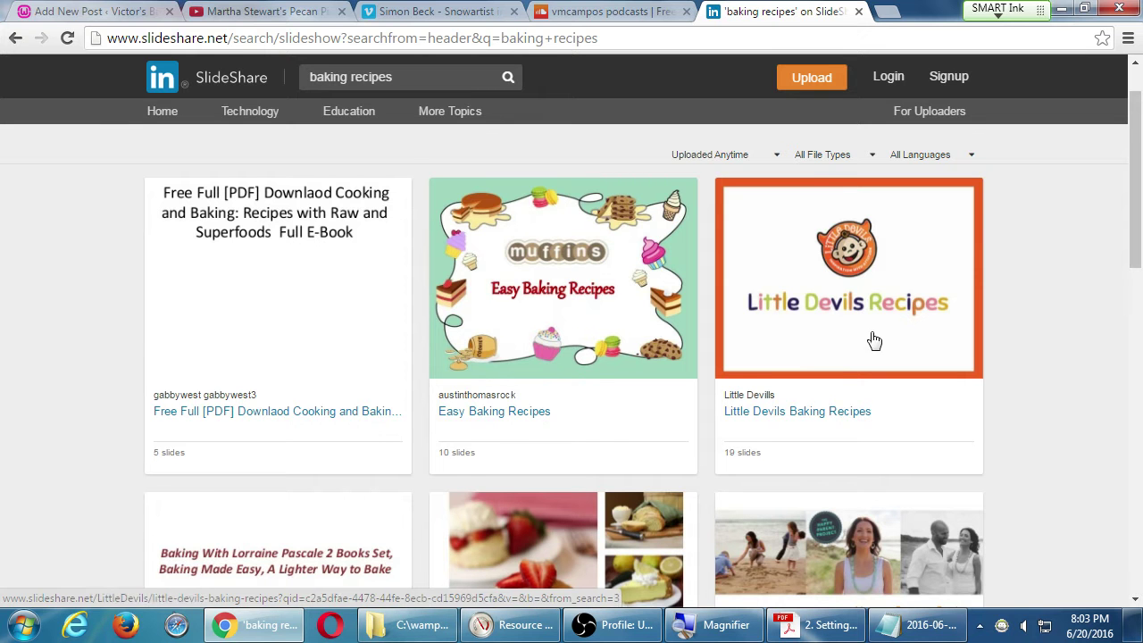
scroll(937, 328, down, 3)
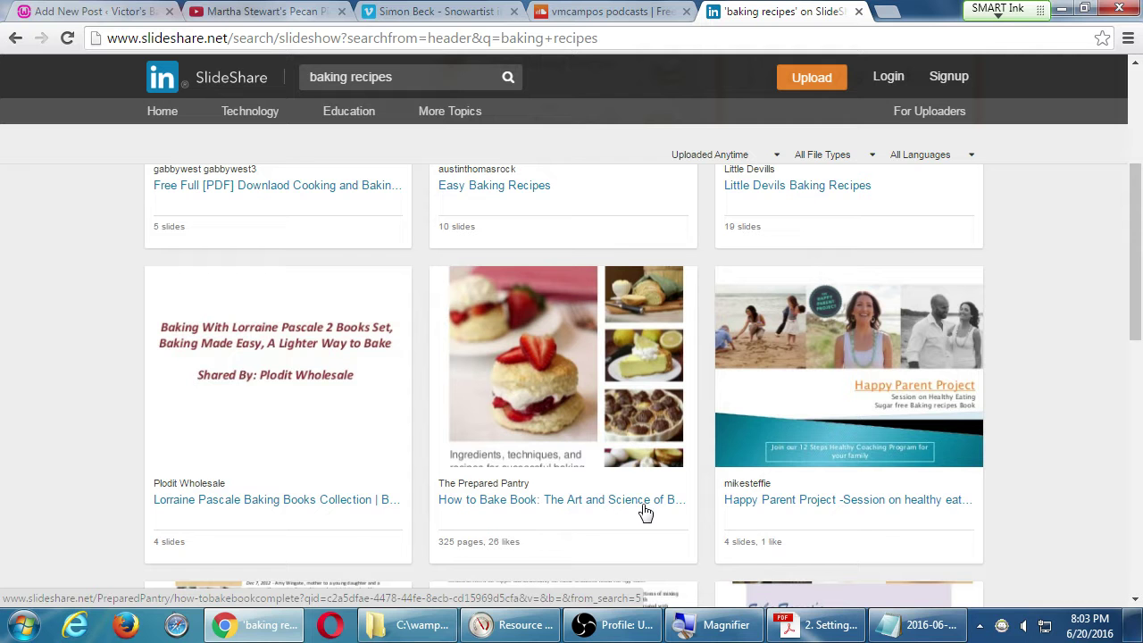
scroll(855, 499, down, 1)
scroll(446, 482, down, 4)
scroll(450, 485, down, 3)
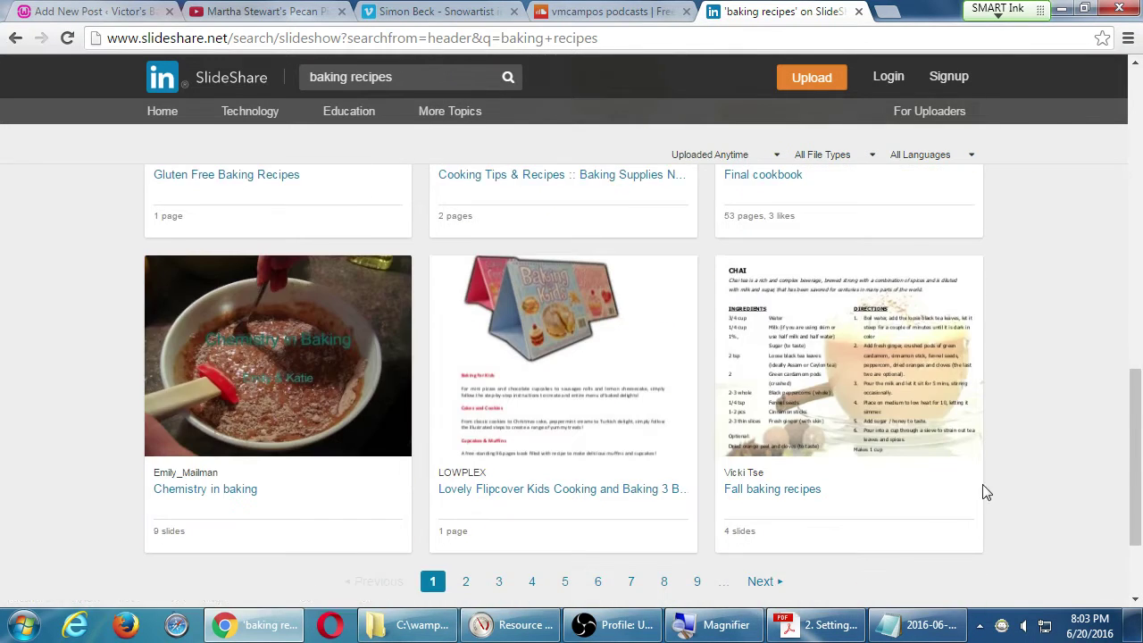
scroll(1005, 450, down, 1)
scroll(1005, 452, up, 1)
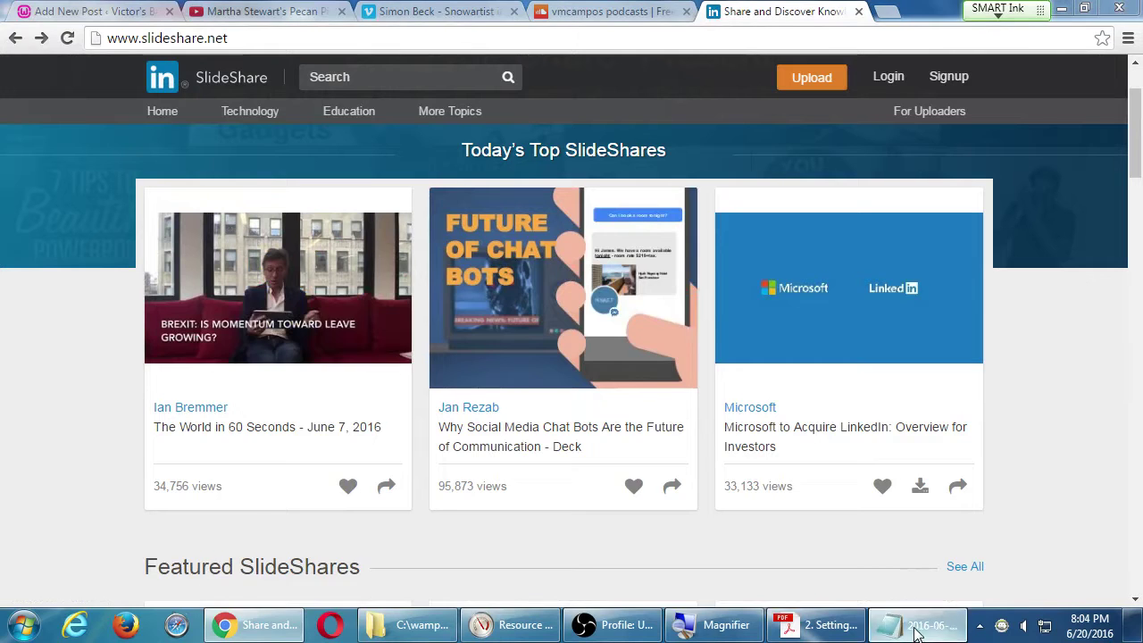
- Bring Notepad forward and place the cursor on the blank line below the SlideShare.net entry
click(918, 627)
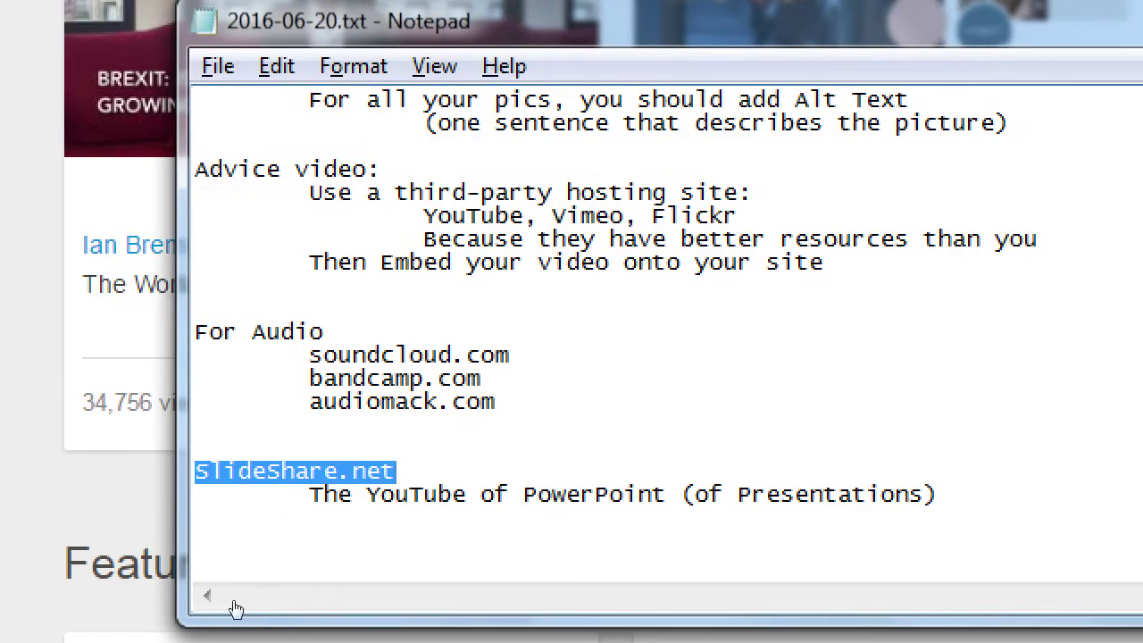
click(183, 603)
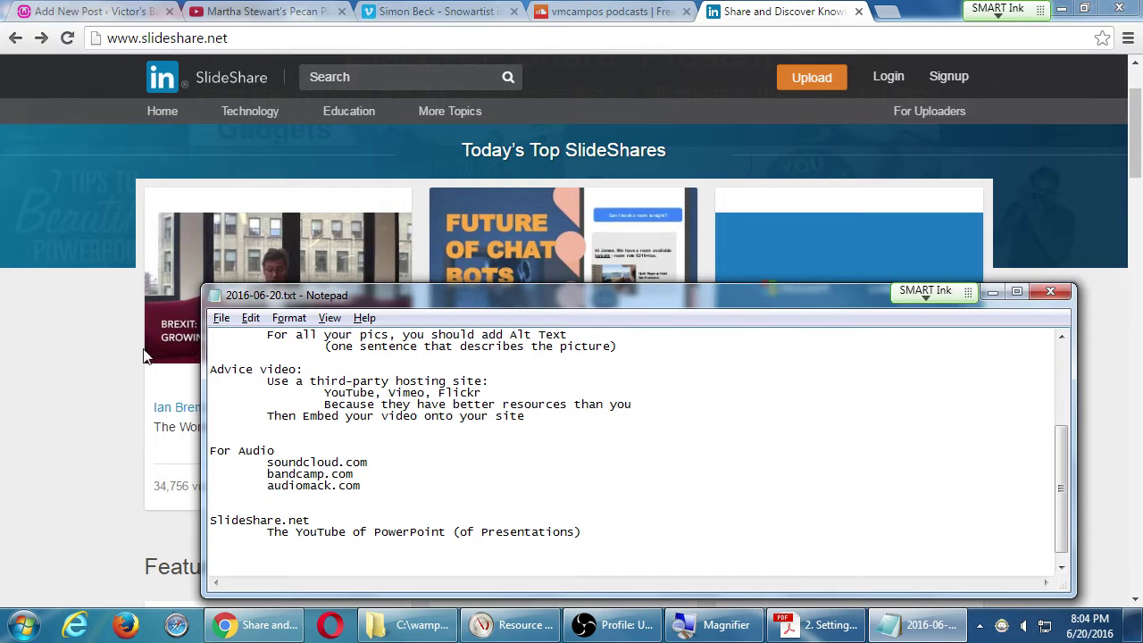
- Open the Cooking Tips & Recipes baking supplies slideshow and show its Share options
click(96, 305)
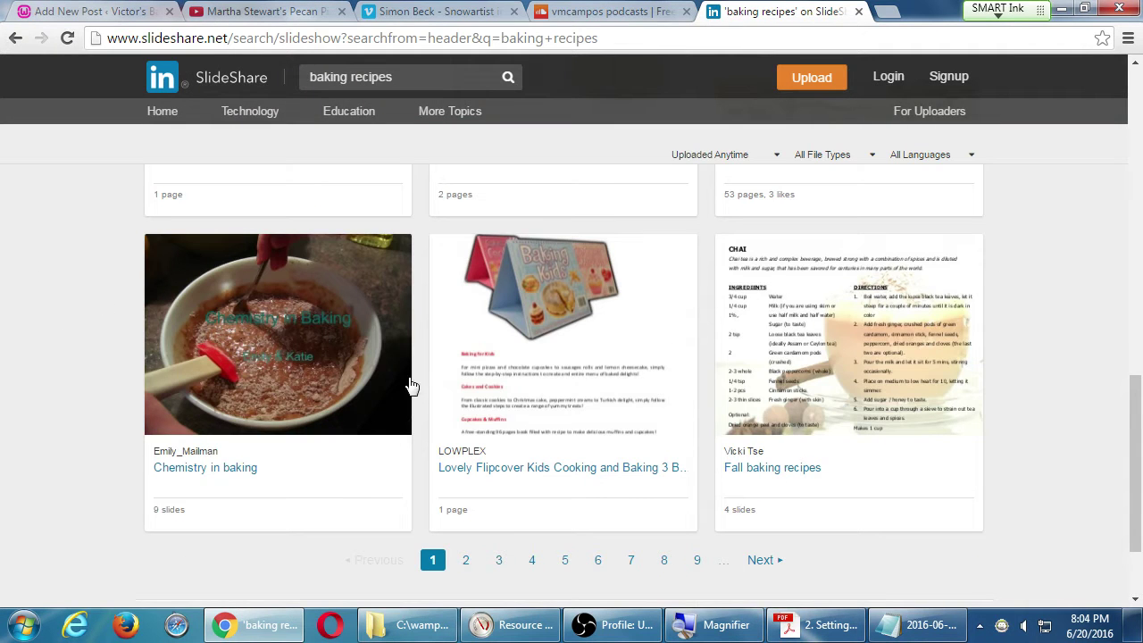
scroll(870, 358, up, 3)
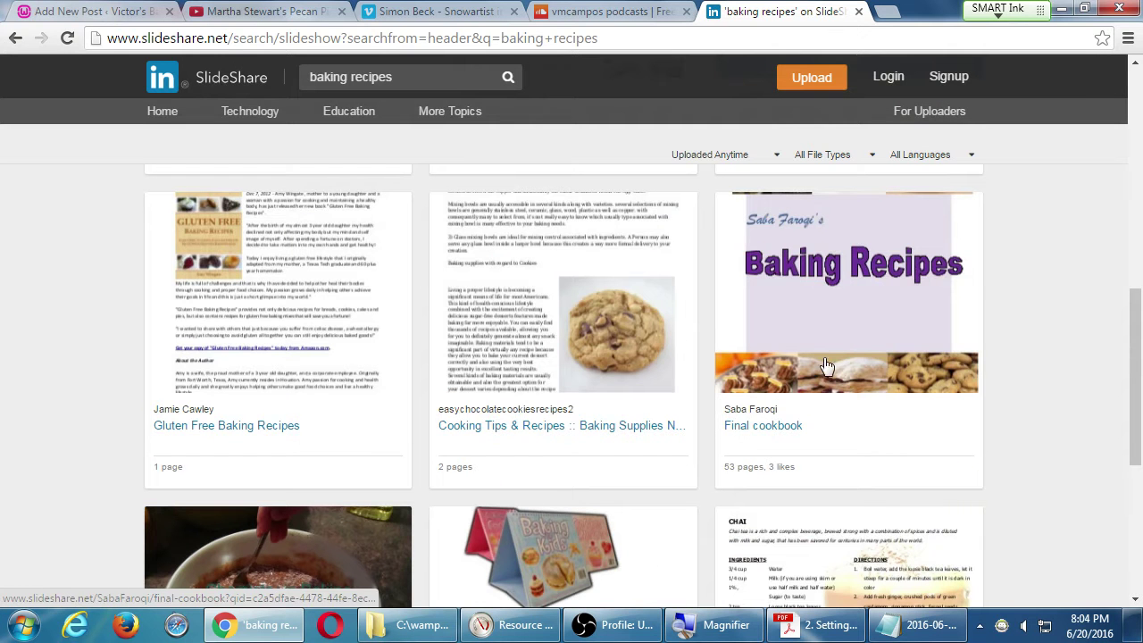
click(522, 308)
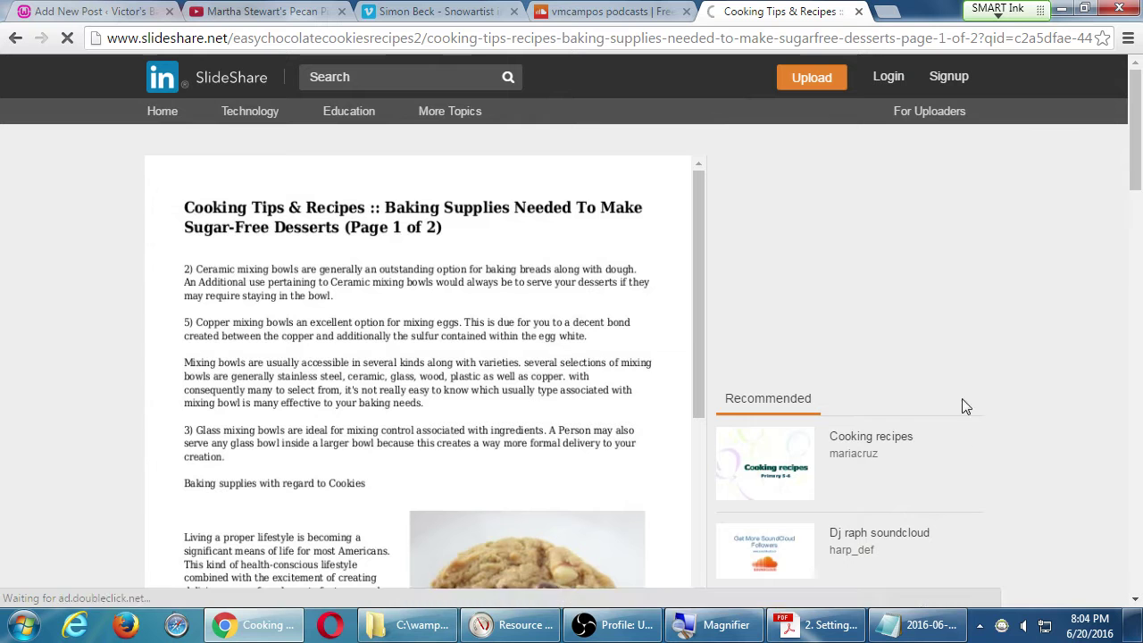
scroll(73, 342, down, 5)
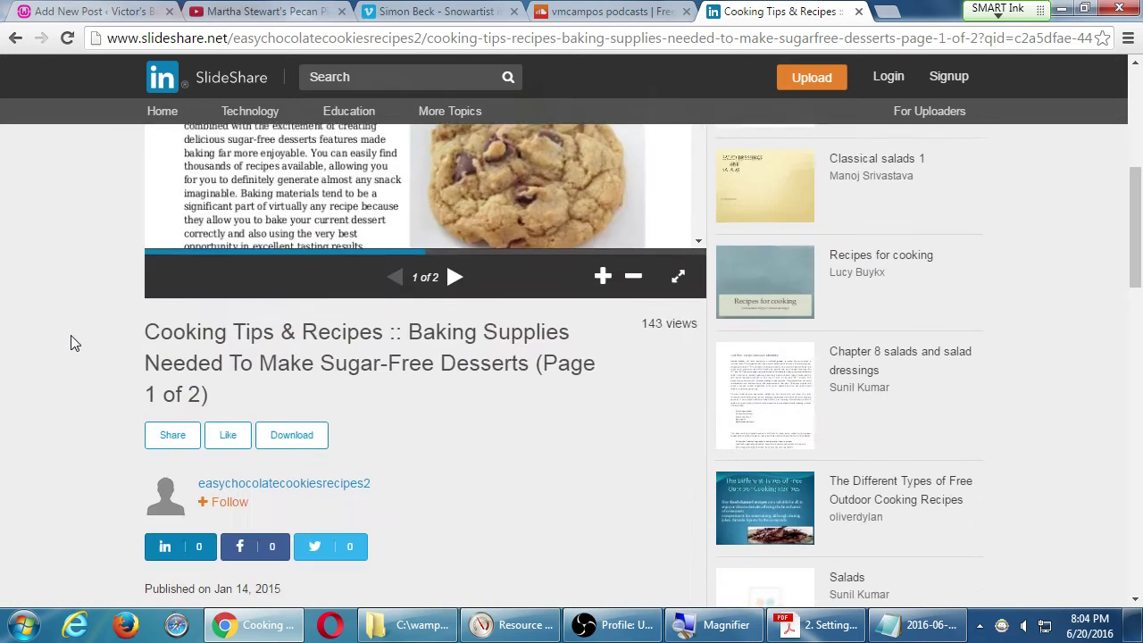
scroll(70, 334, down, 2)
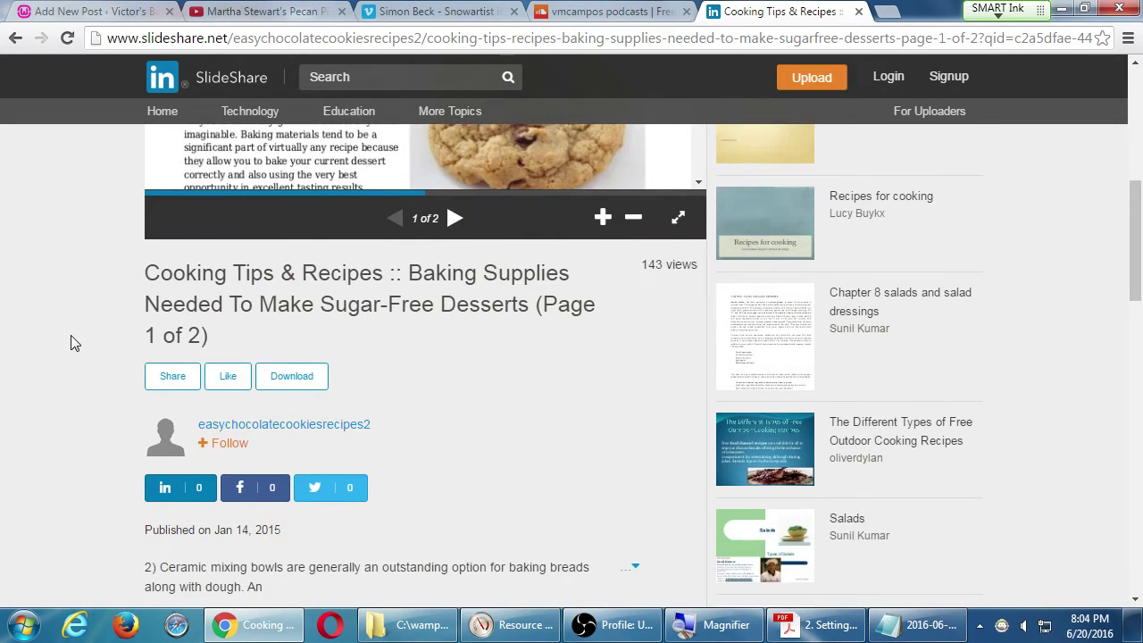
click(173, 357)
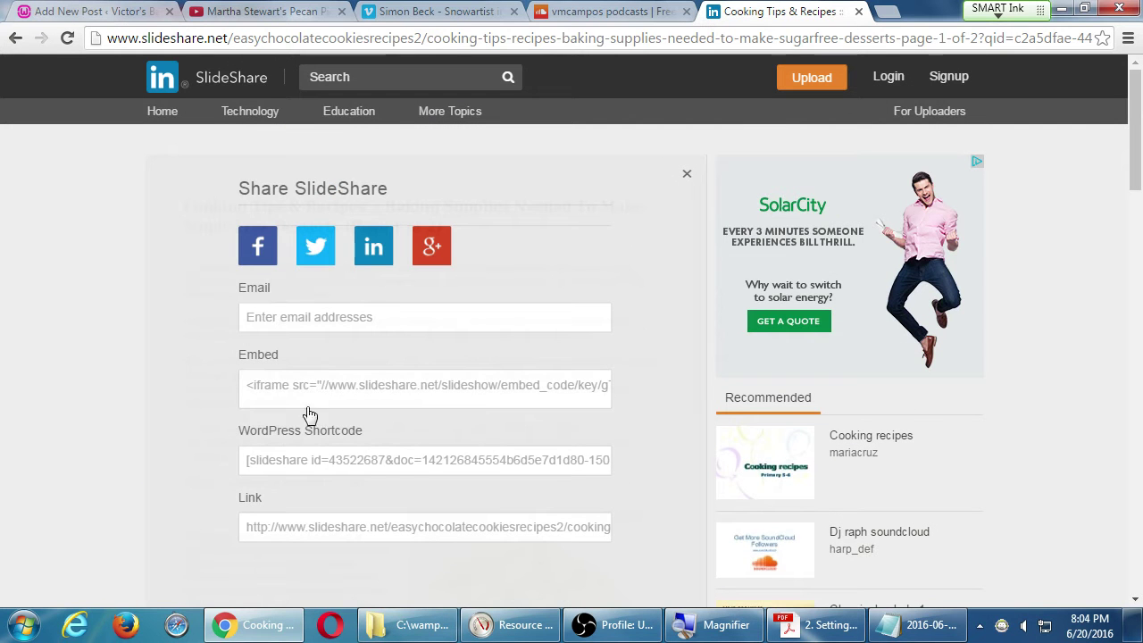
- Select the slideshow's iframe embed code and return to the WordPress Add New Post tab
click(326, 398)
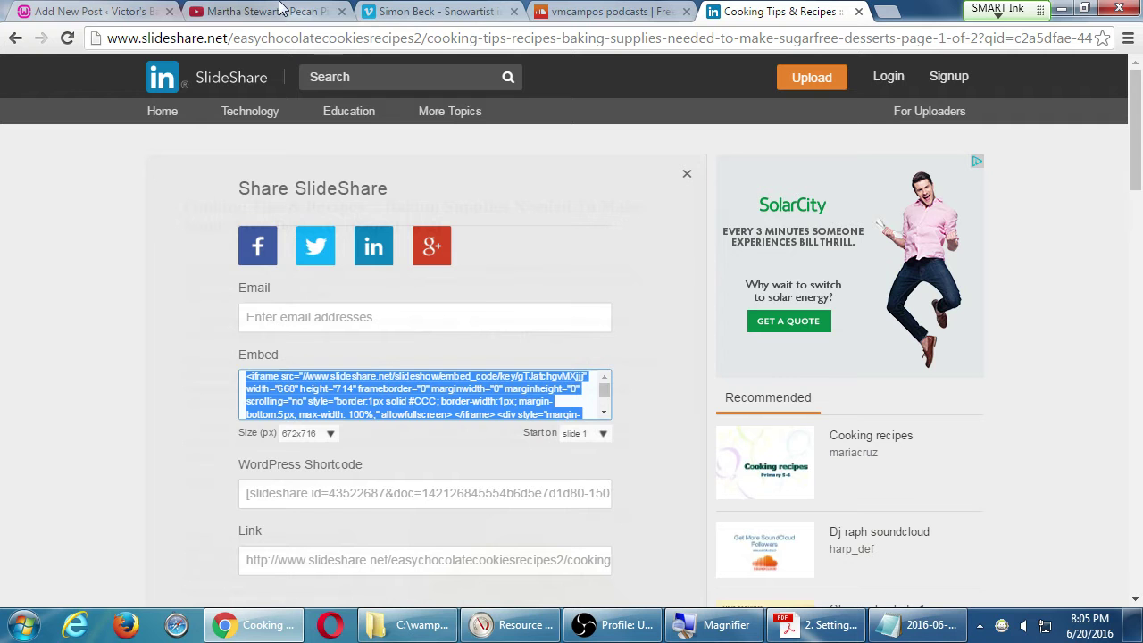
click(97, 11)
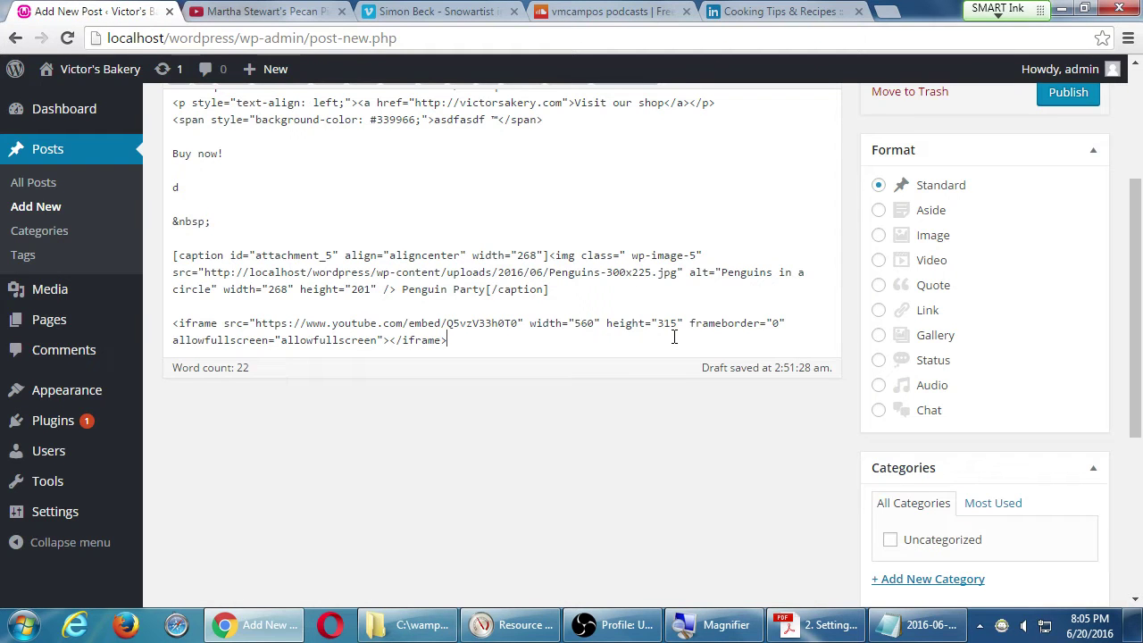
- Paste the SlideShare embed code below the YouTube iframe and check the slideshow in Visual view
key(Return)
key(Return)
text(<iframe src="//www.slideshare.net/slideshow/embed_code/key/gTJatchgvMXjjj" width="668" height="714" frameborder="0" marginwidth="0" marginheight="0" scrolling="no" style="border:1px solid #CCC; border-width:1px; margin-bottom:5px; max-width: 100%;" allowfullscreen> </iframe> <div style="margin-bottom:5px"> <strong> <a href="//www.slideshare.net/easychocolatecookiesrecipes2/cooking-tips-recipes-baking-supplies-needed-to-make-sugarfree-desserts-page-1-of-2" title="Cooking Tips &amp; Recipes :: Baking Supplies Needed To Make Sugar-Free Desserts (Page 1 of 2)" target="_blank">Cooking Tips &amp; Recipes :: Baking Supplies Needed To Make Sugar-Free Desserts (Page 1 of 2)</a> </strong> from <strong> <a href="//www.slideshare.net/easychocolatecookiesrecipes2" target="_blank">easychocolatecookiesrecipes2</a></strong> </div>)
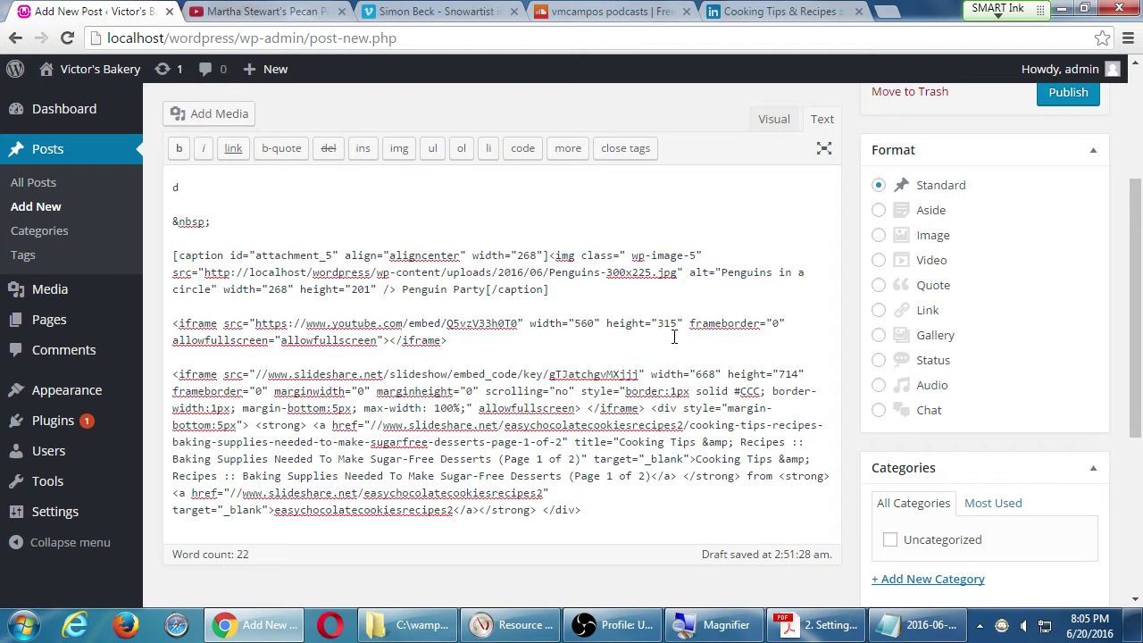
click(773, 119)
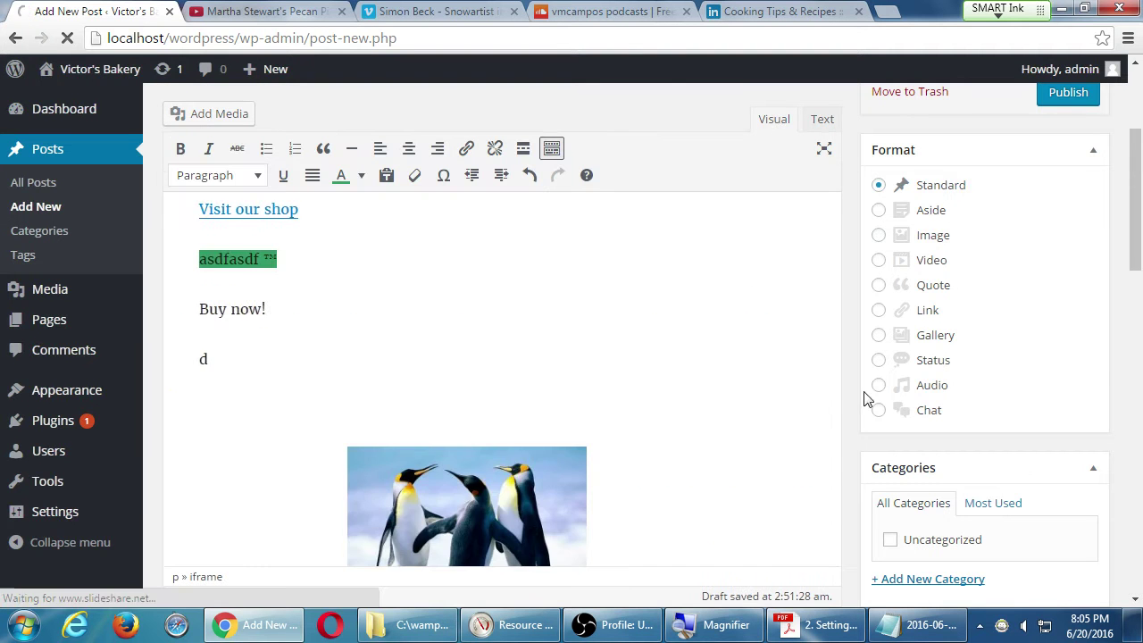
scroll(760, 371, down, 10)
scroll(761, 370, up, 5)
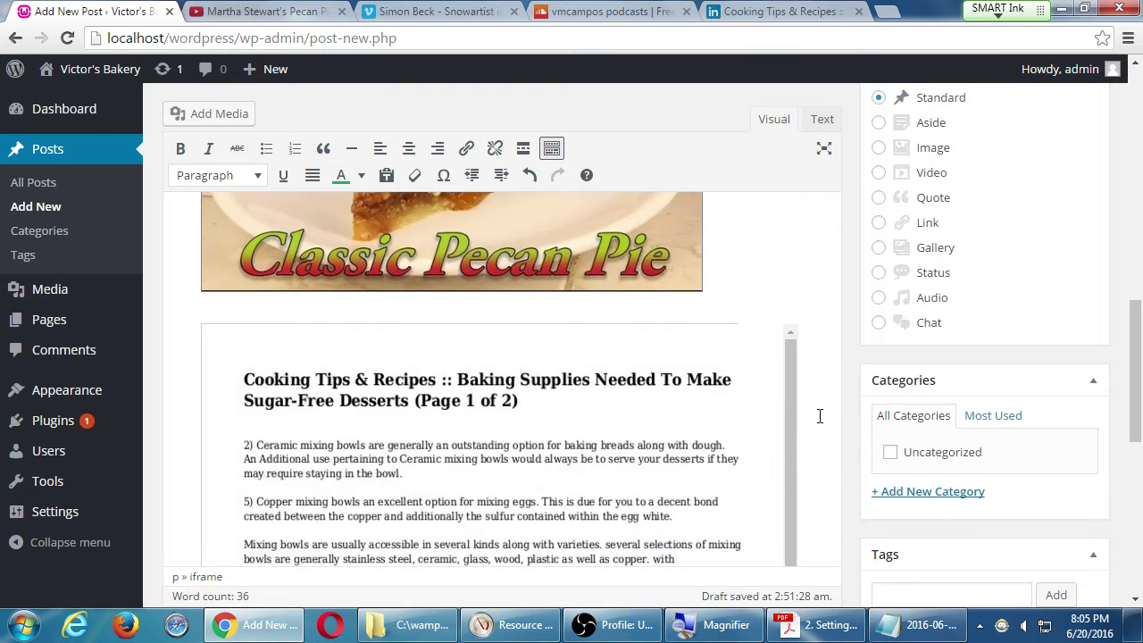
scroll(857, 429, down, 3)
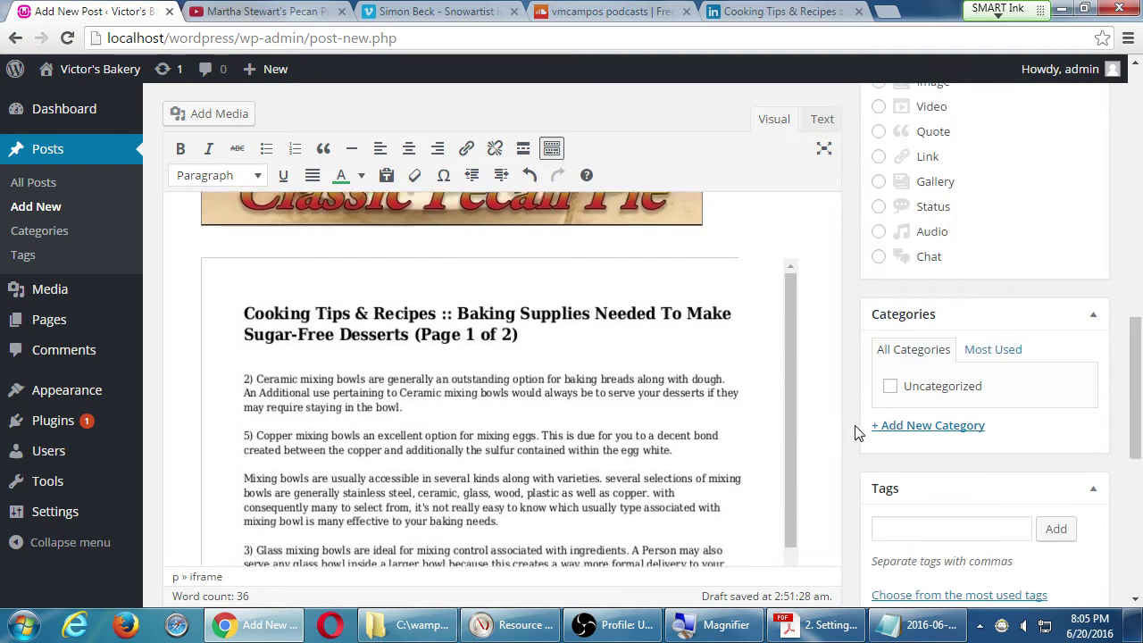
drag(789, 317, 801, 607)
scroll(702, 436, down, 5)
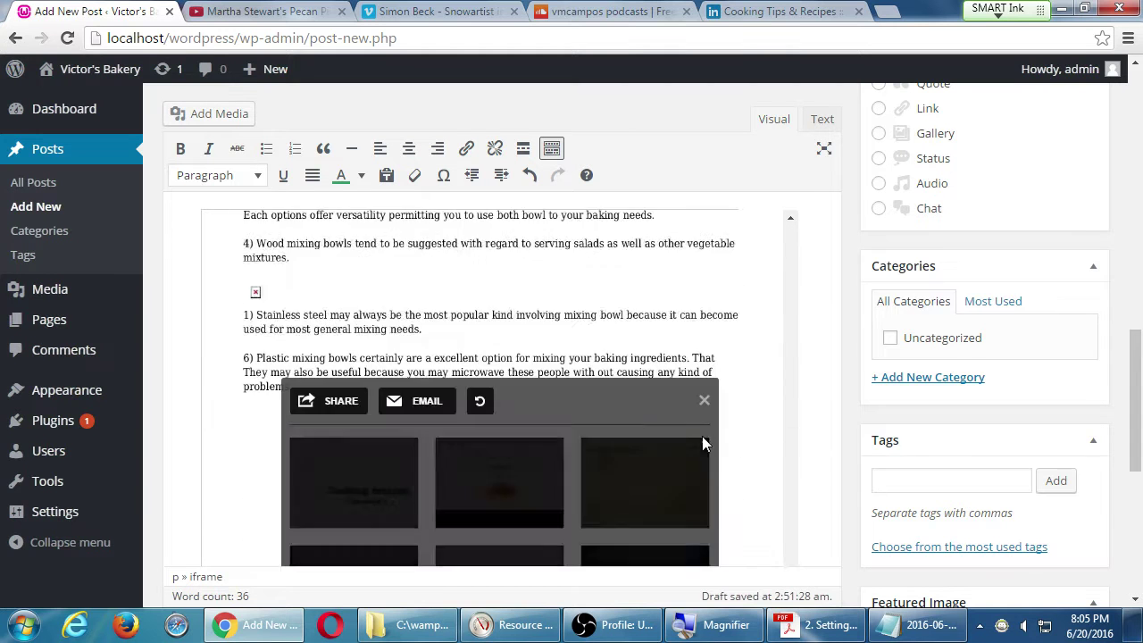
scroll(703, 441, down, 3)
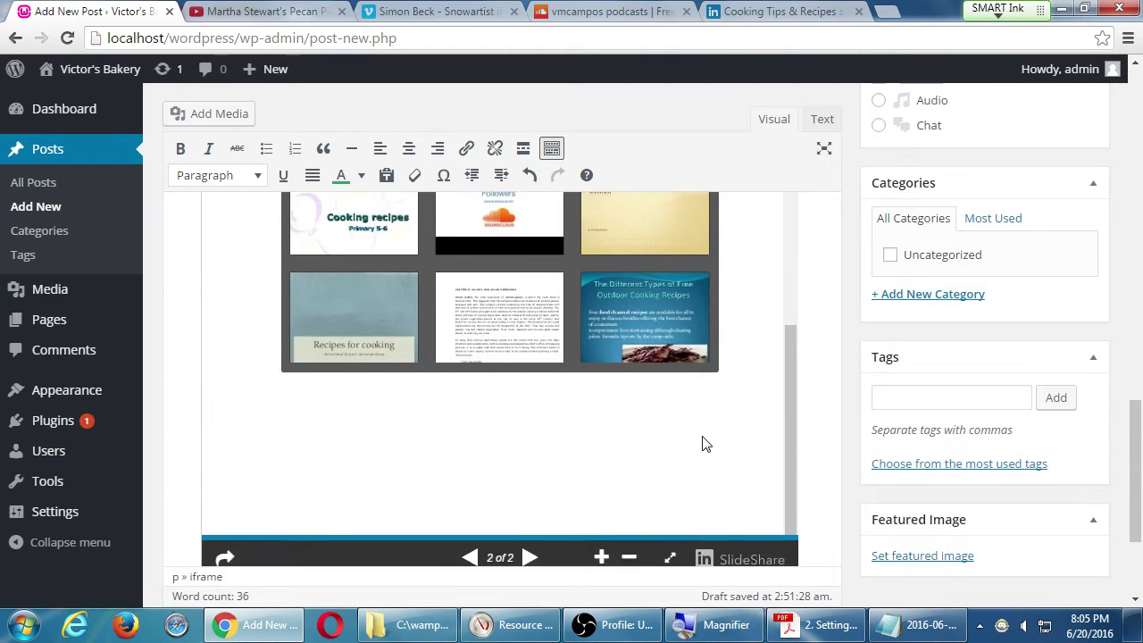
scroll(678, 482, up, 5)
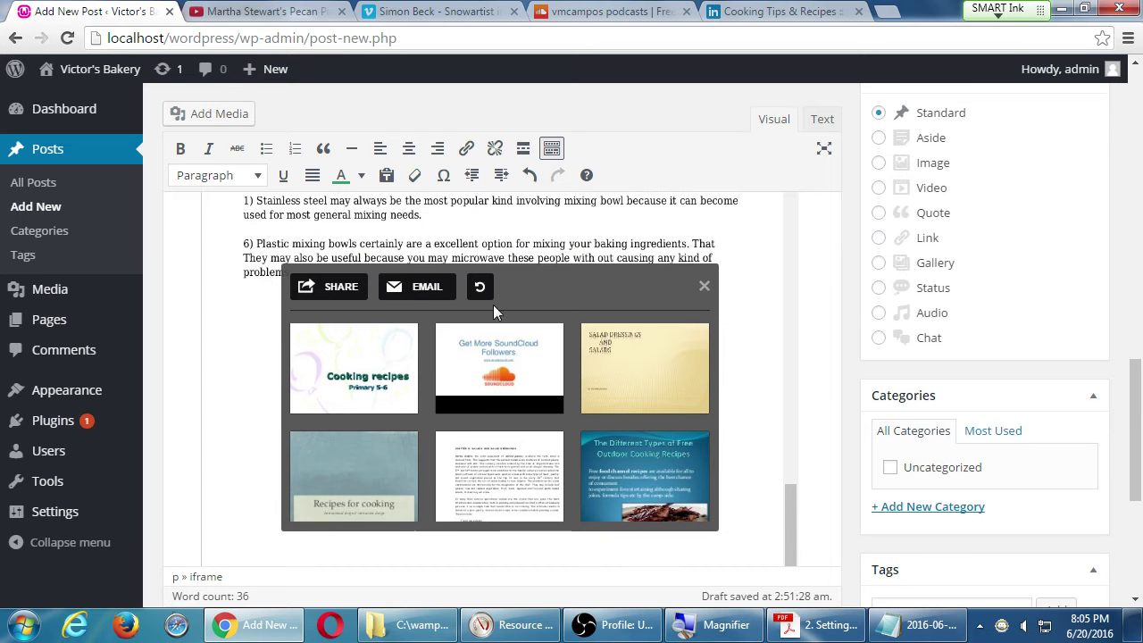
scroll(720, 384, down, 5)
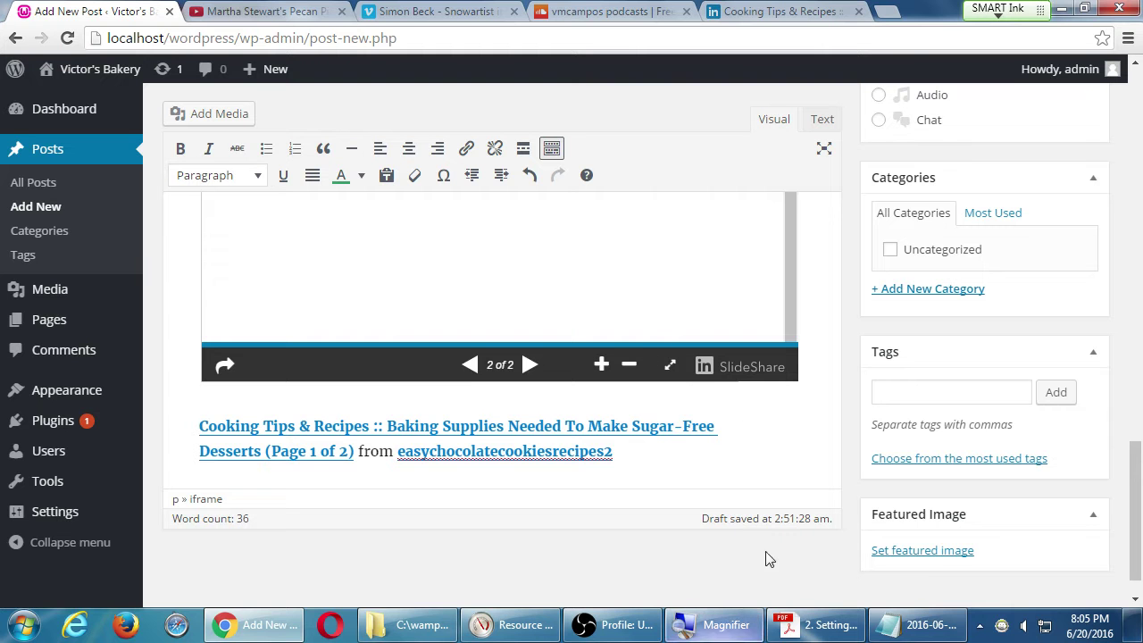
click(929, 625)
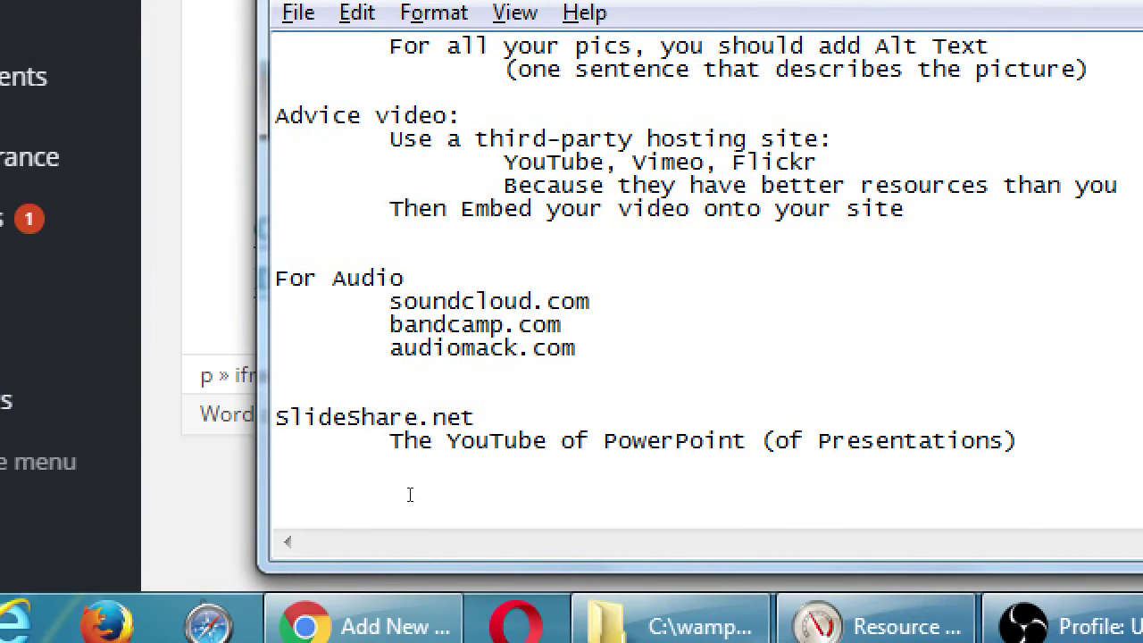
- Place the cursor on the last empty line of the notes and reset the Magnifier to normal size
click(412, 494)
key(super+minus)
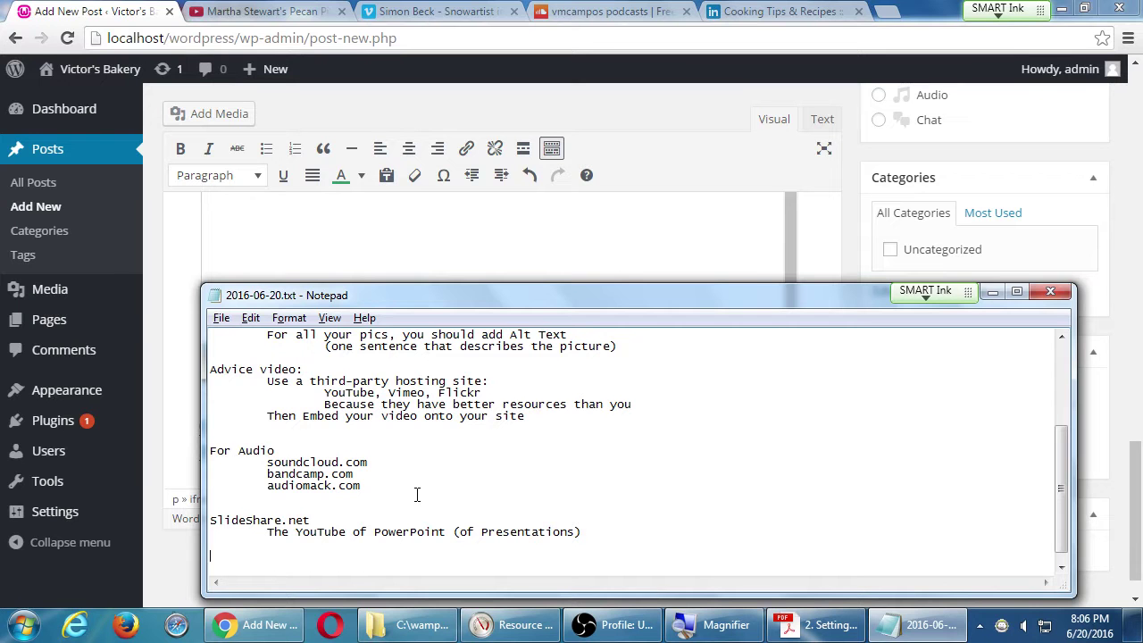
click(851, 160)
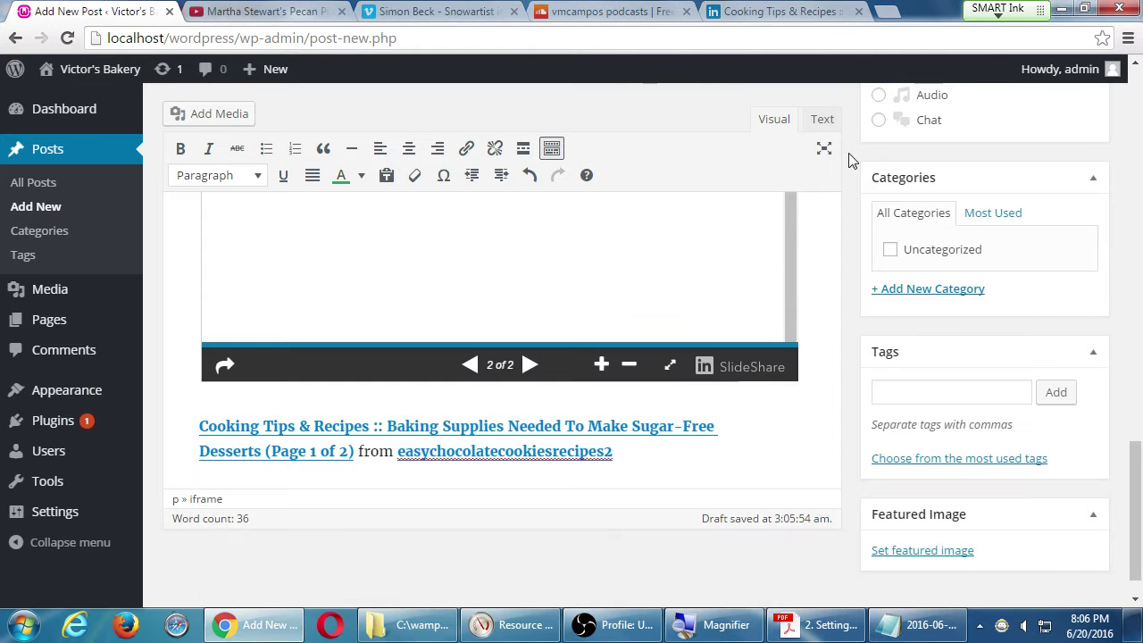
scroll(761, 334, up, 5)
scroll(762, 334, up, 3)
scroll(764, 336, down, 10)
scroll(449, 390, down, 3)
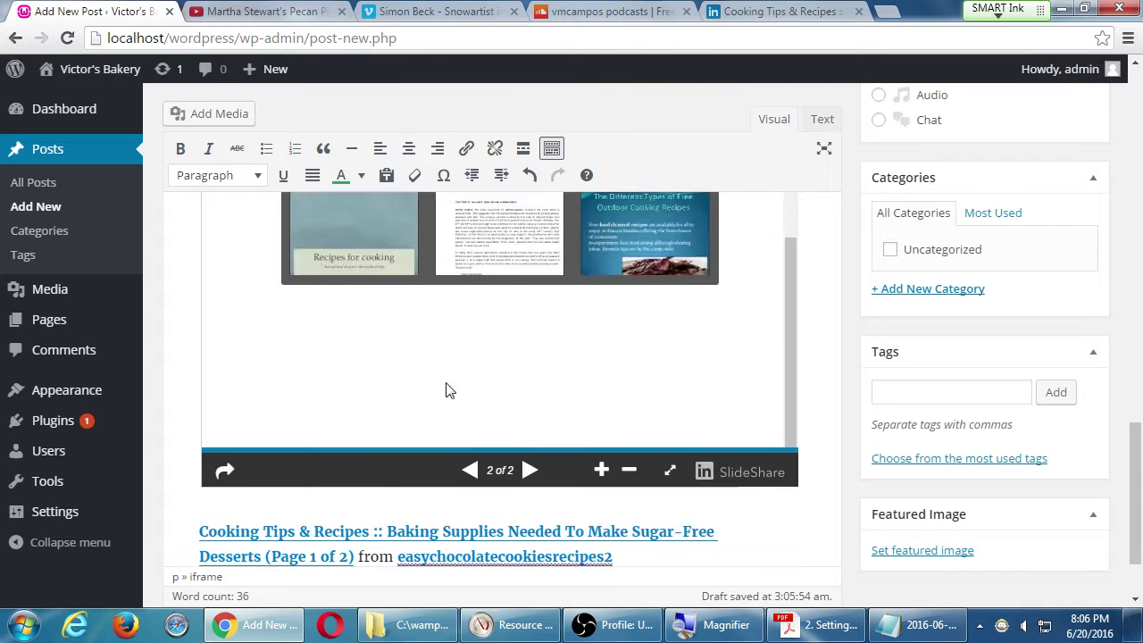
scroll(412, 407, down, 2)
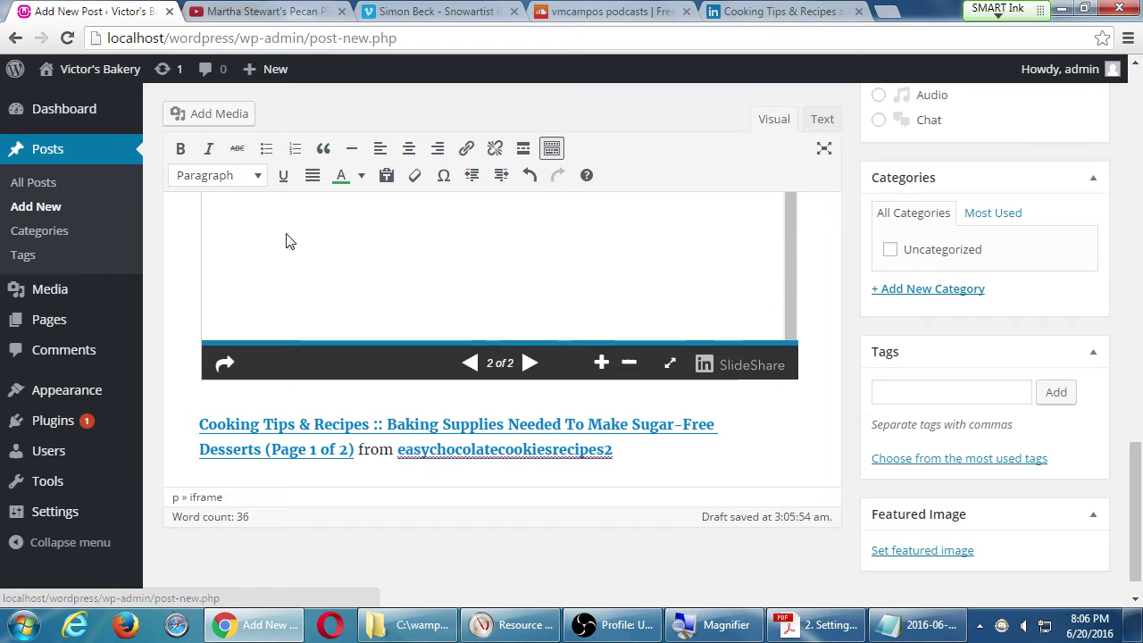
scroll(964, 250, up, 5)
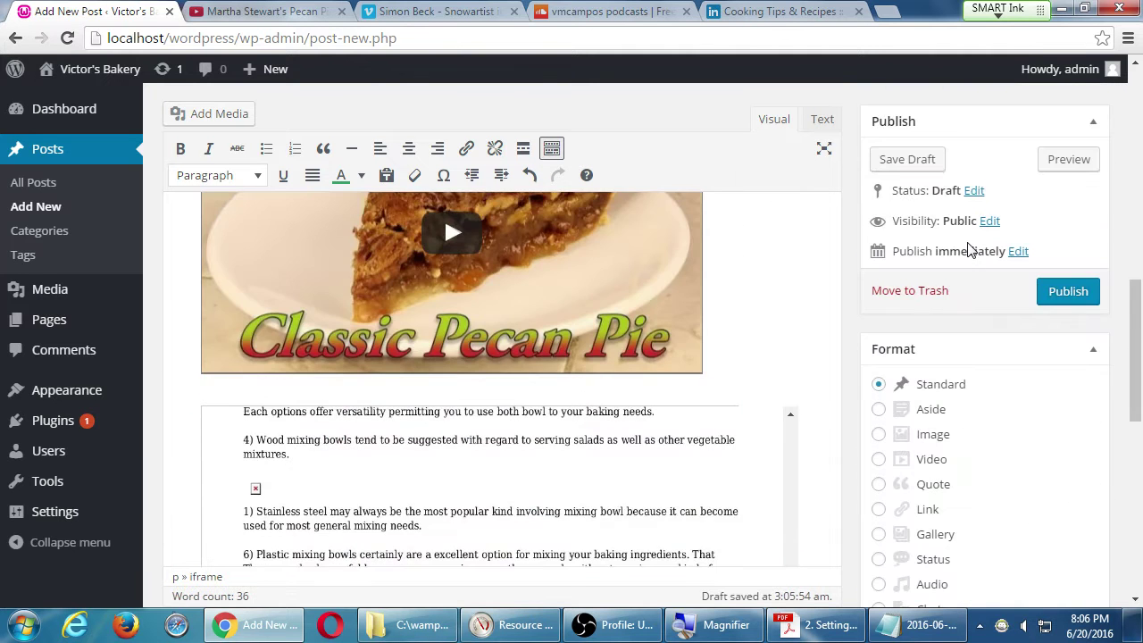
scroll(970, 247, down, 5)
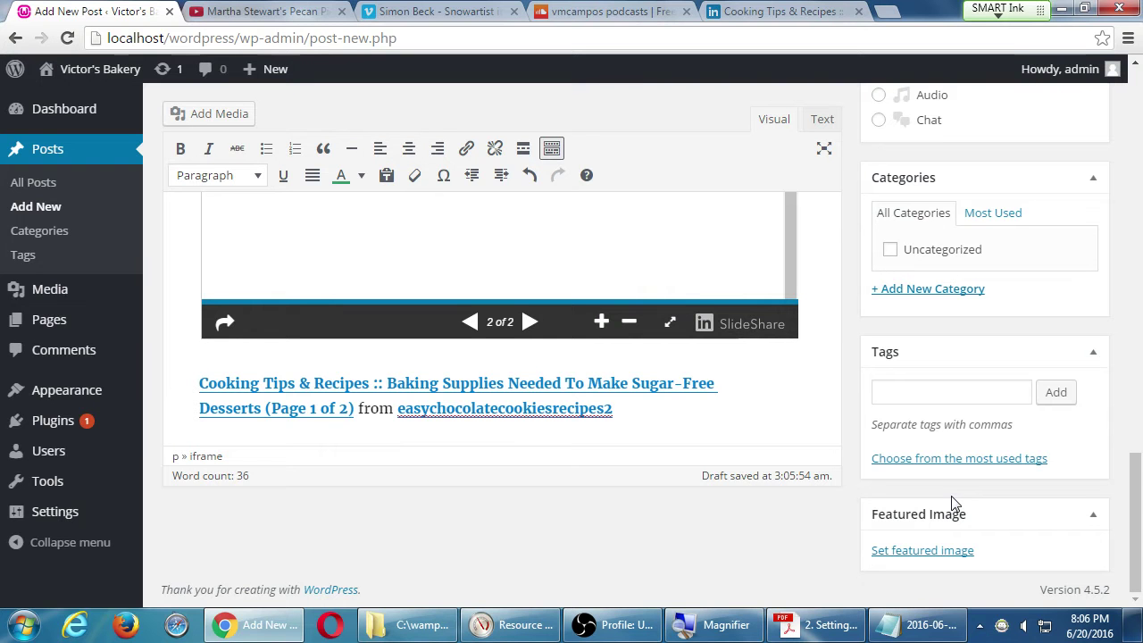
- Load swccis.com in a new Chrome tab and go to its Blog
key(ctrl+t)
text(swccis.com)
key(Return)
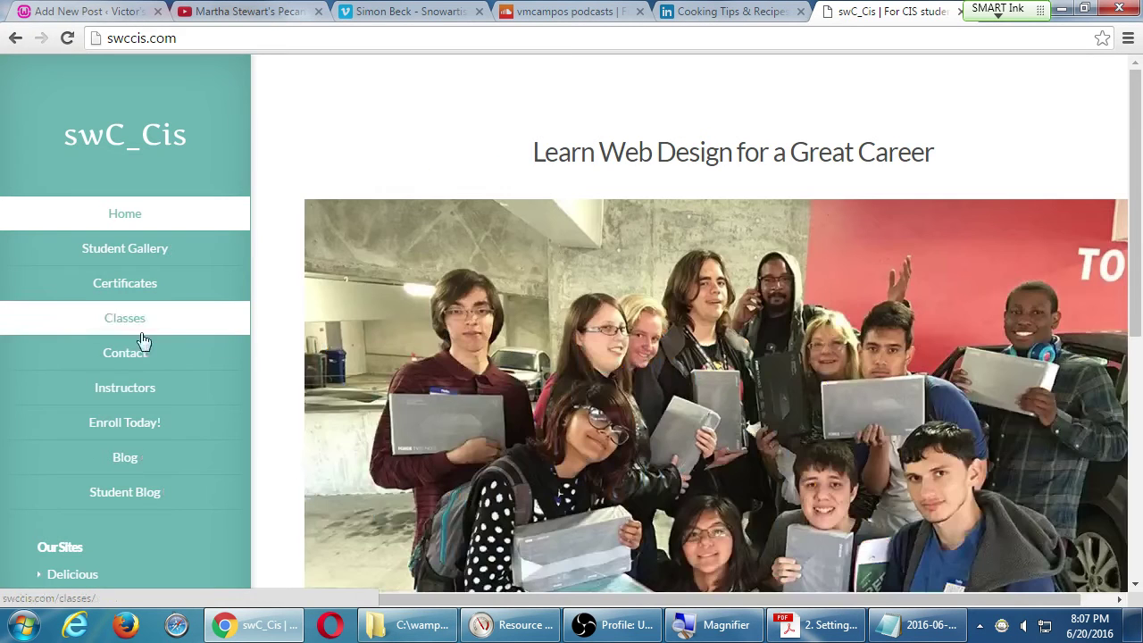
scroll(666, 389, down, 5)
scroll(670, 394, up, 5)
scroll(670, 395, down, 1)
click(104, 413)
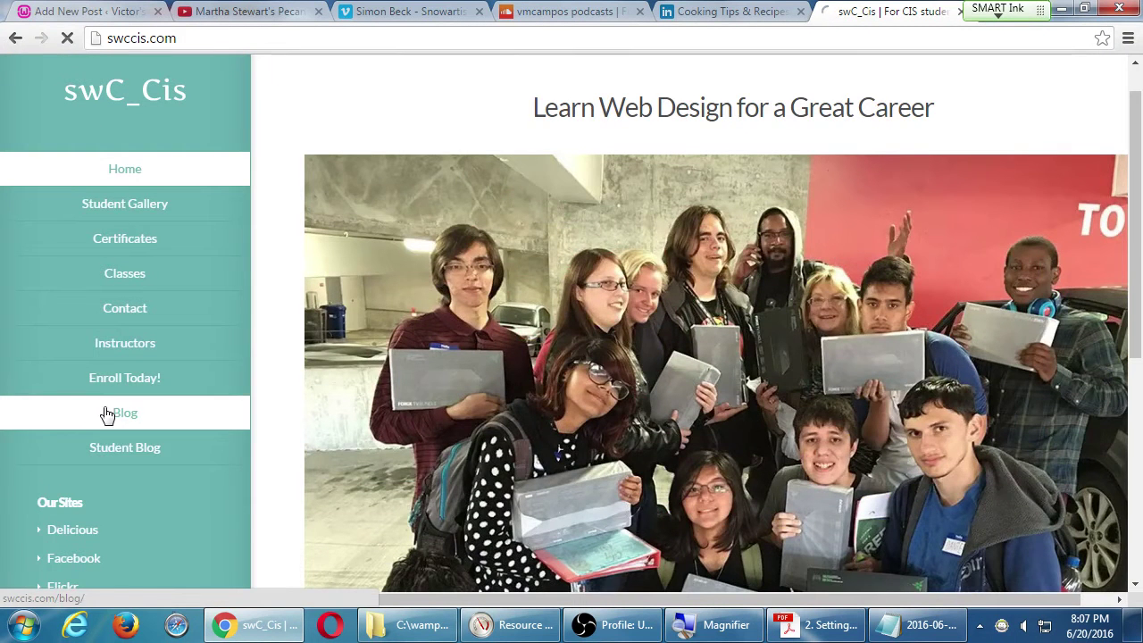
- Read the full CIS257 Social Media Strategies post, then return to the WordPress draft
drag(1138, 131, 1052, 398)
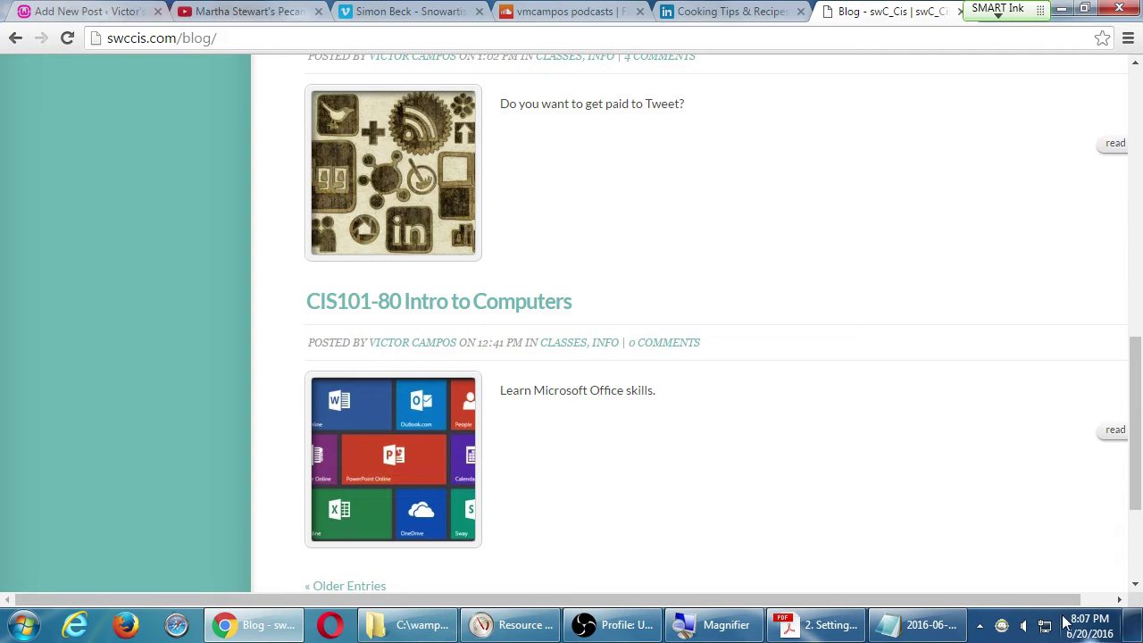
scroll(1103, 526, right, 1)
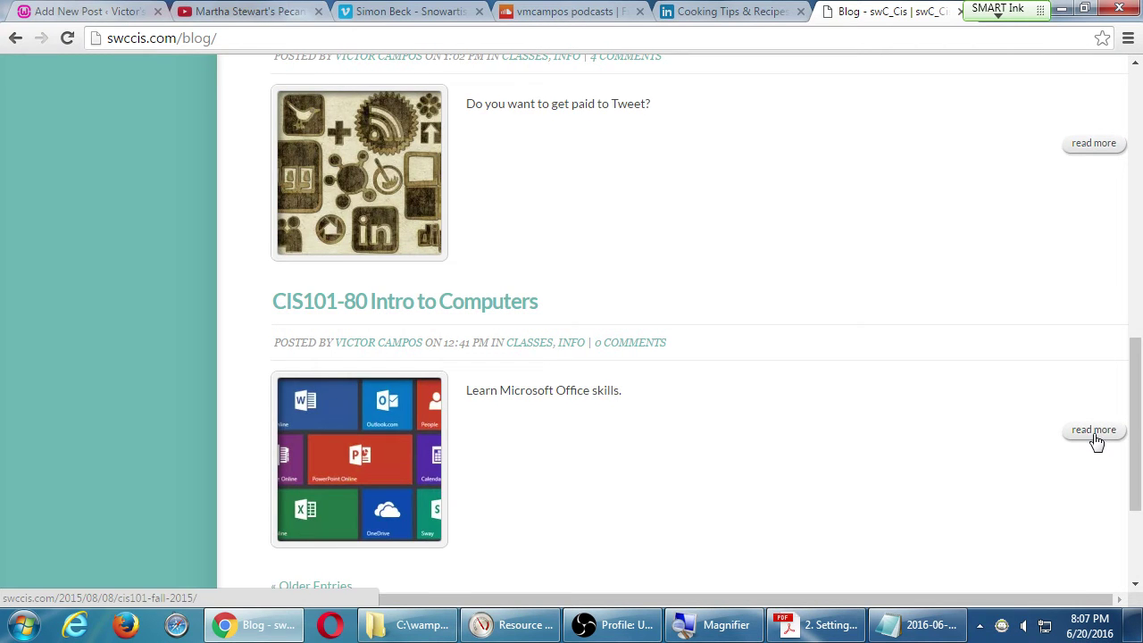
scroll(1080, 450, up, 3)
click(1083, 449)
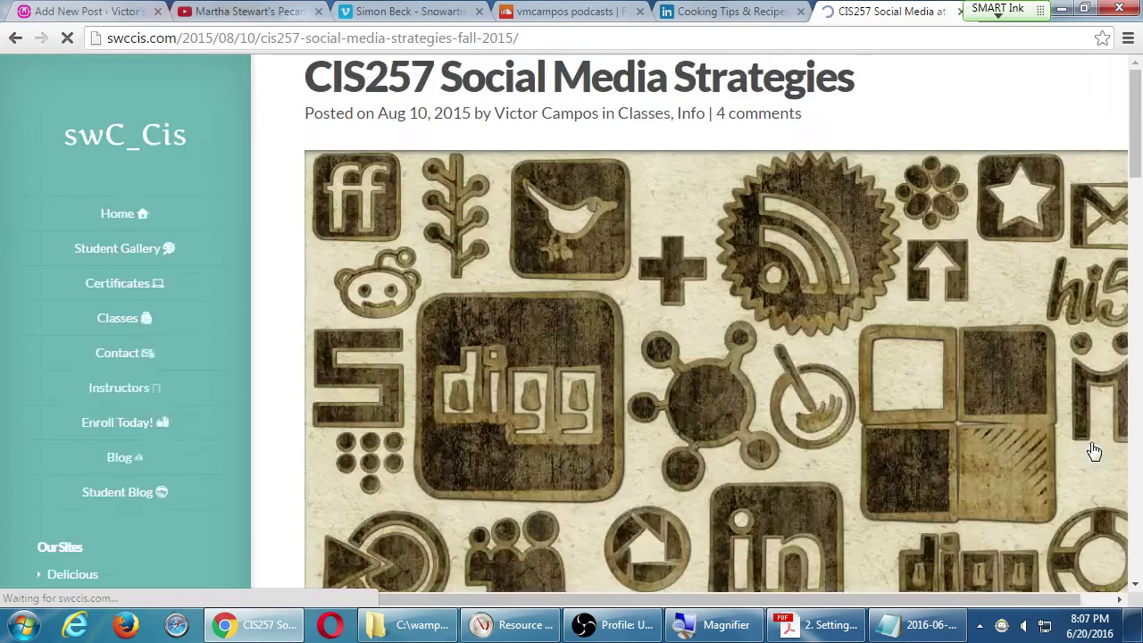
scroll(522, 316, down, 5)
scroll(522, 314, down, 2)
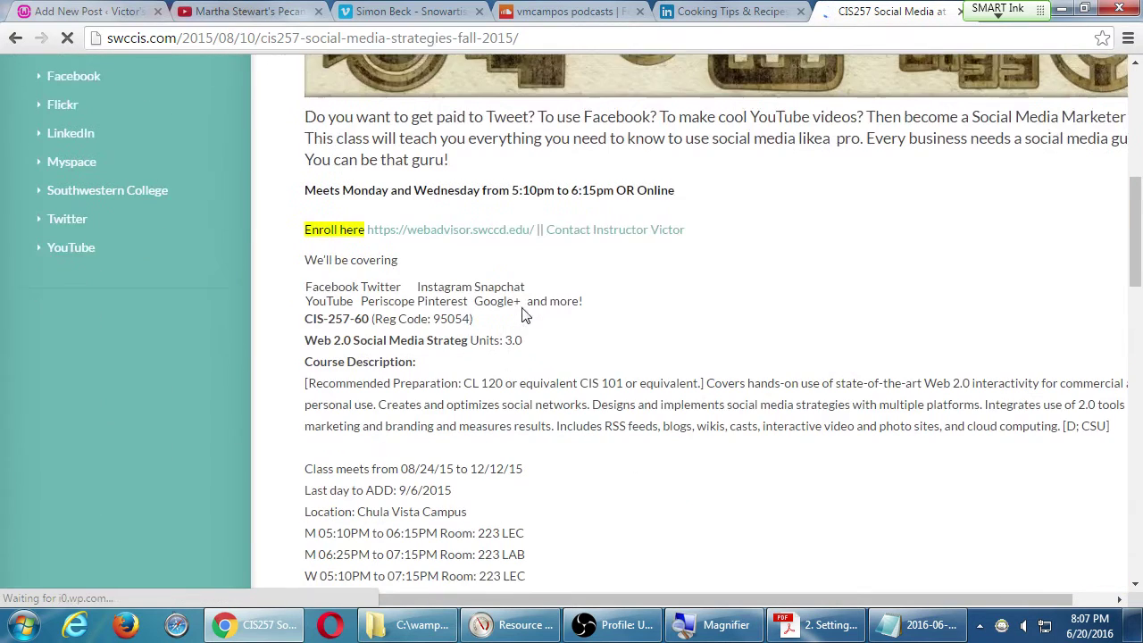
click(122, 10)
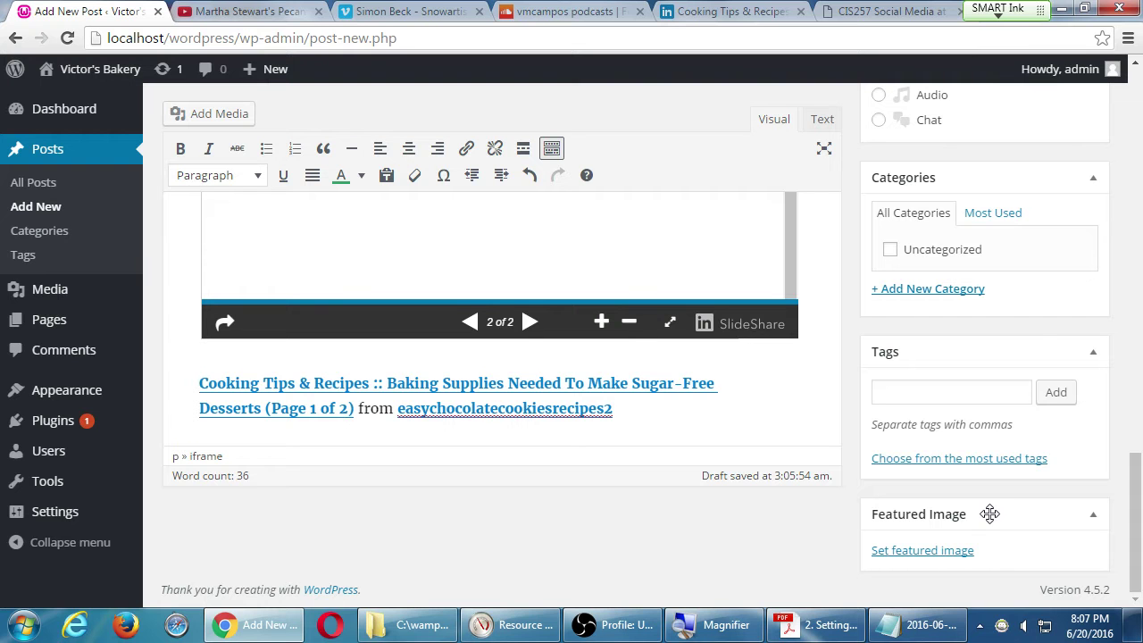
- Upload Koala.jpg from the computer and set it as the post's featured image
click(960, 555)
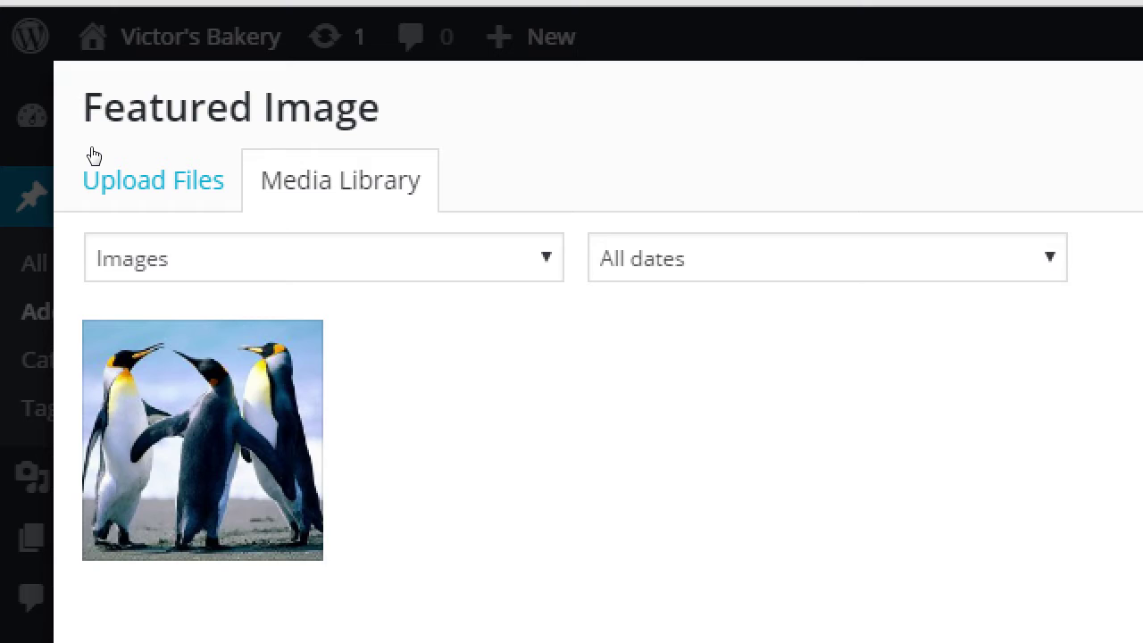
click(93, 157)
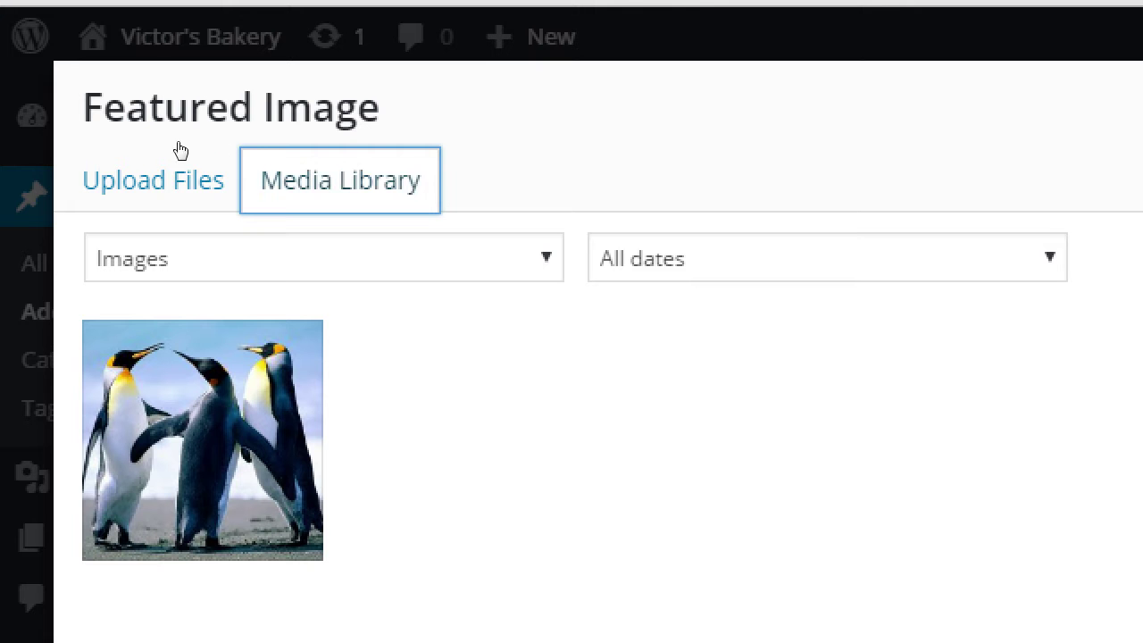
click(83, 155)
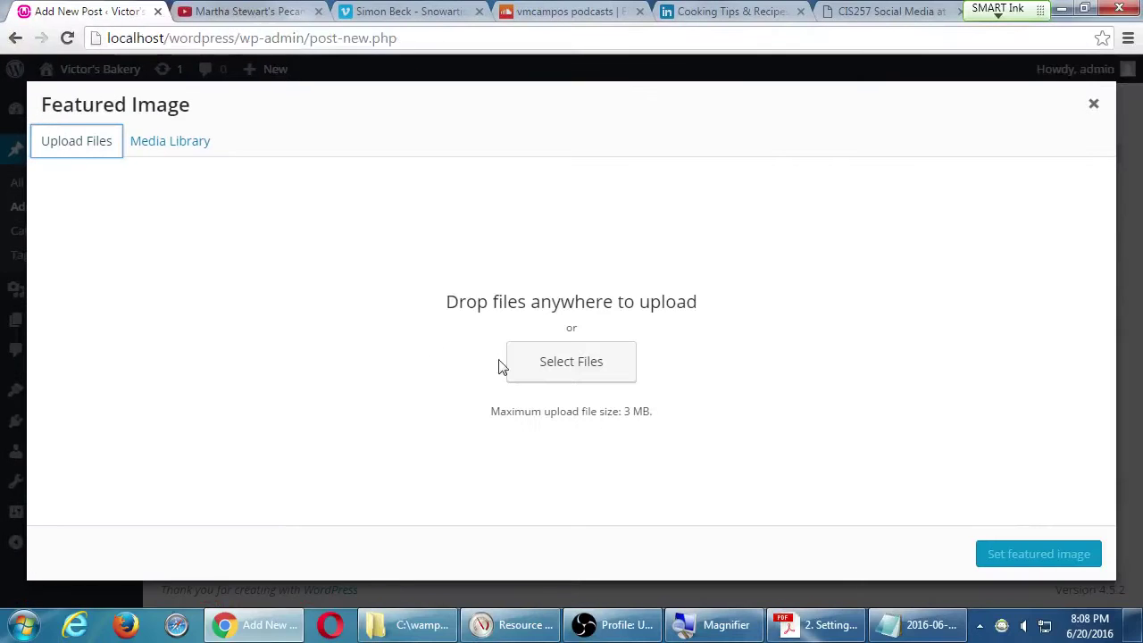
click(527, 375)
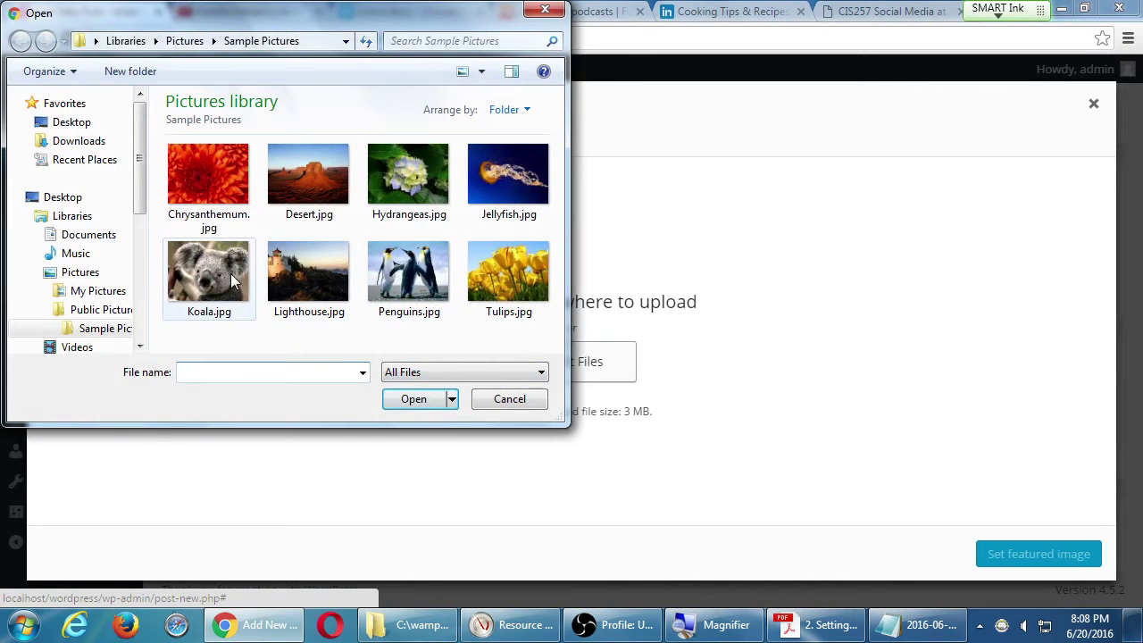
double_click(225, 273)
scroll(987, 390, down, 2)
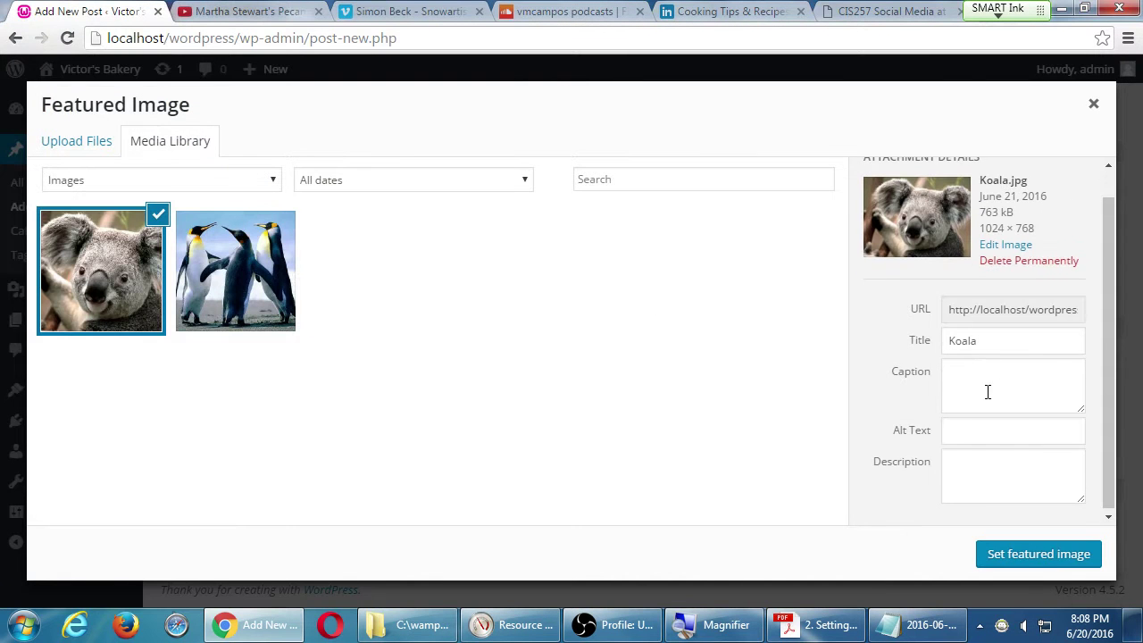
click(1025, 563)
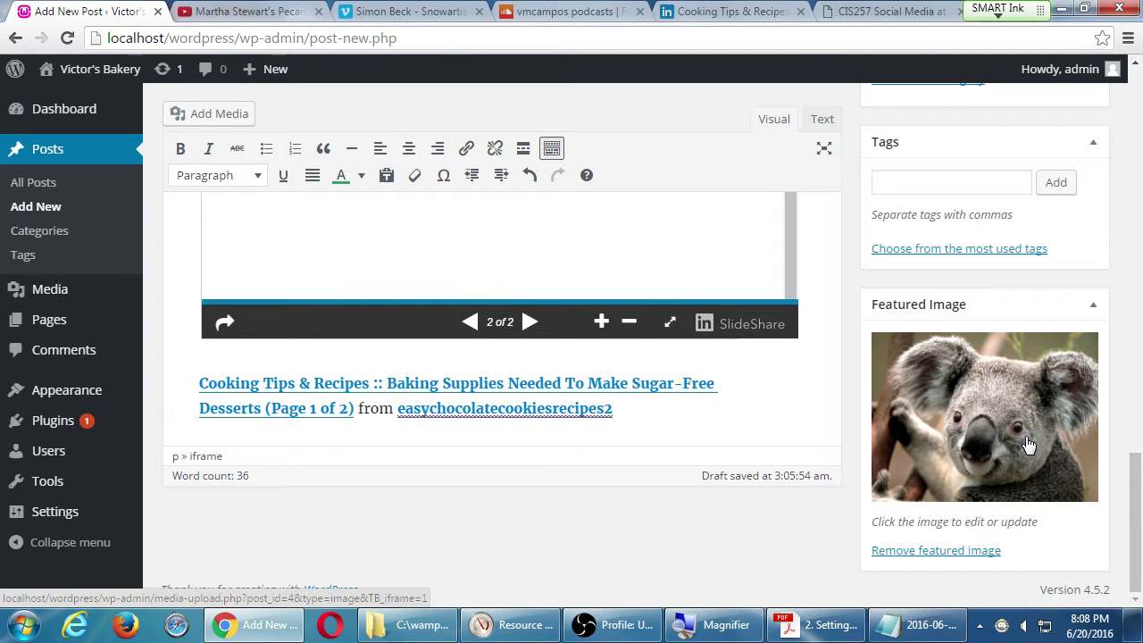
key(ctrl+Tab)
key(ctrl+Tab)
key(ctrl+Tab)
key(ctrl+Tab)
key(ctrl+Tab)
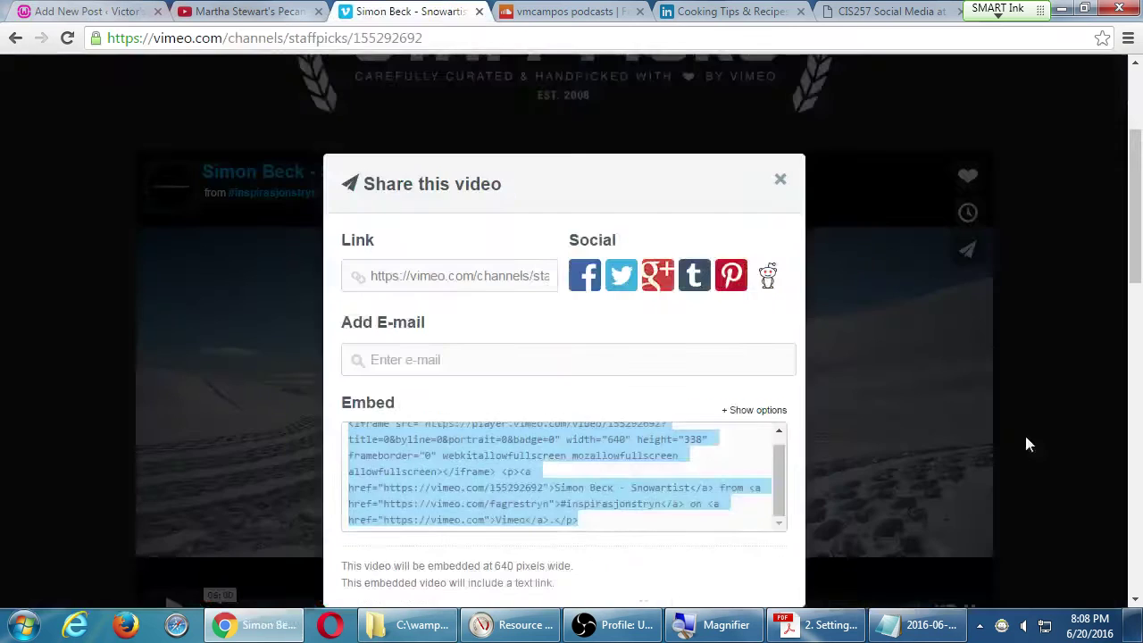
key(alt+Left)
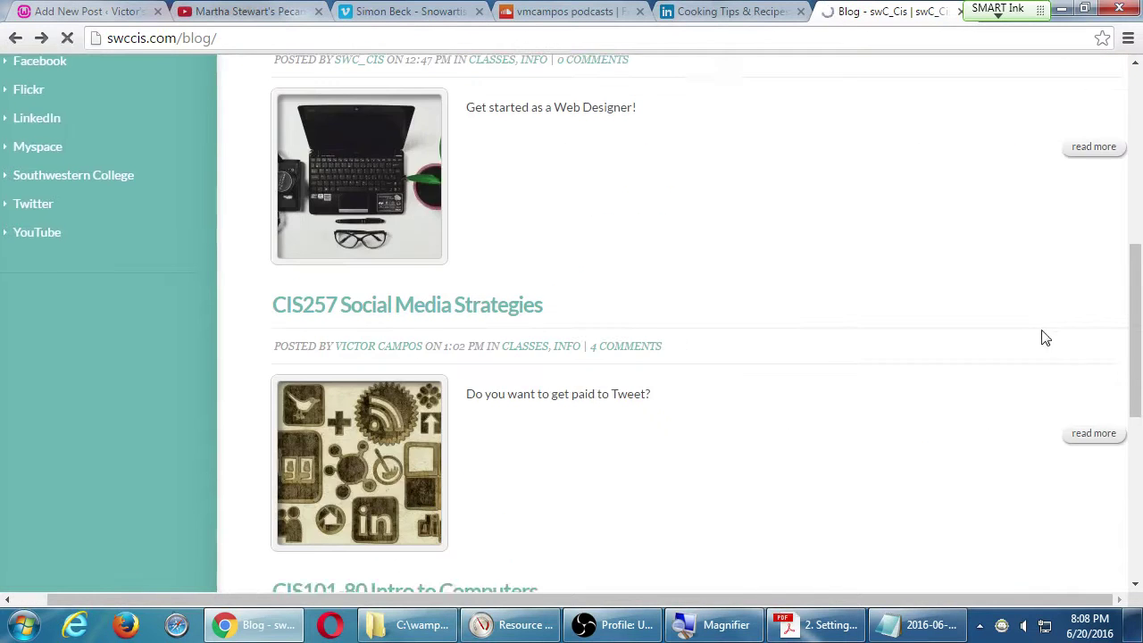
scroll(721, 373, up, 2)
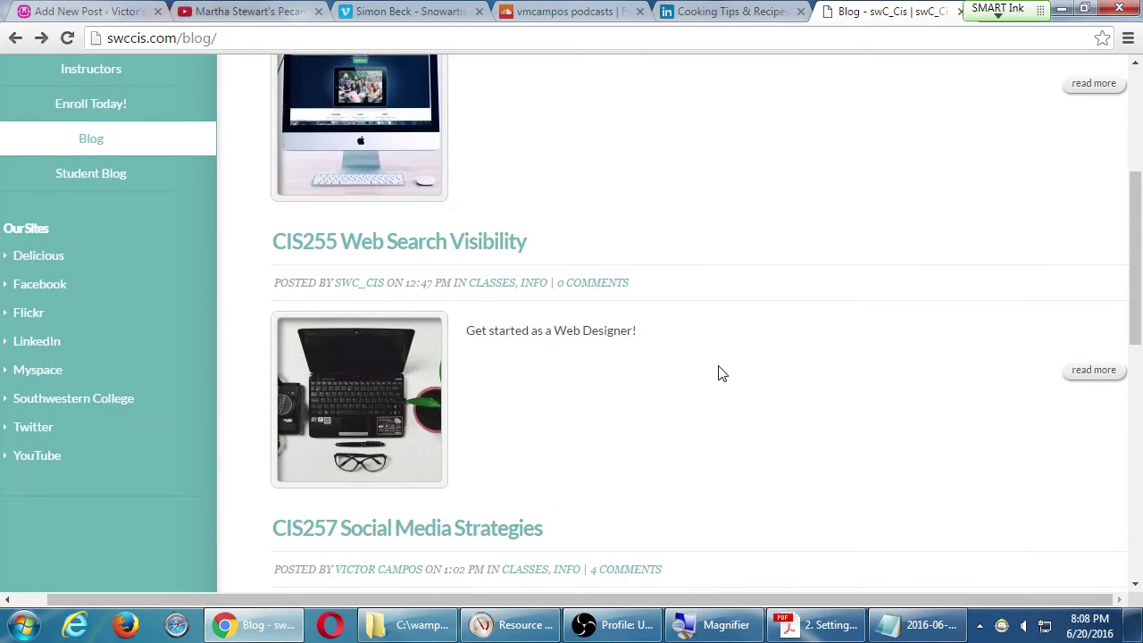
key(ctrl+n)
text(v)
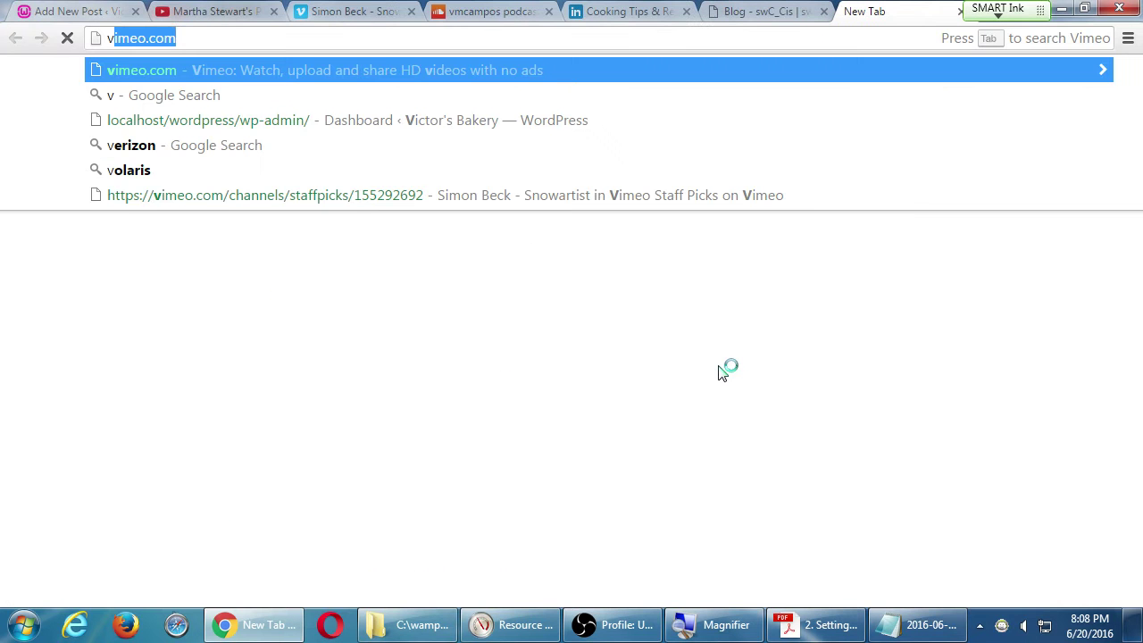
text(mcampos.com/blog)
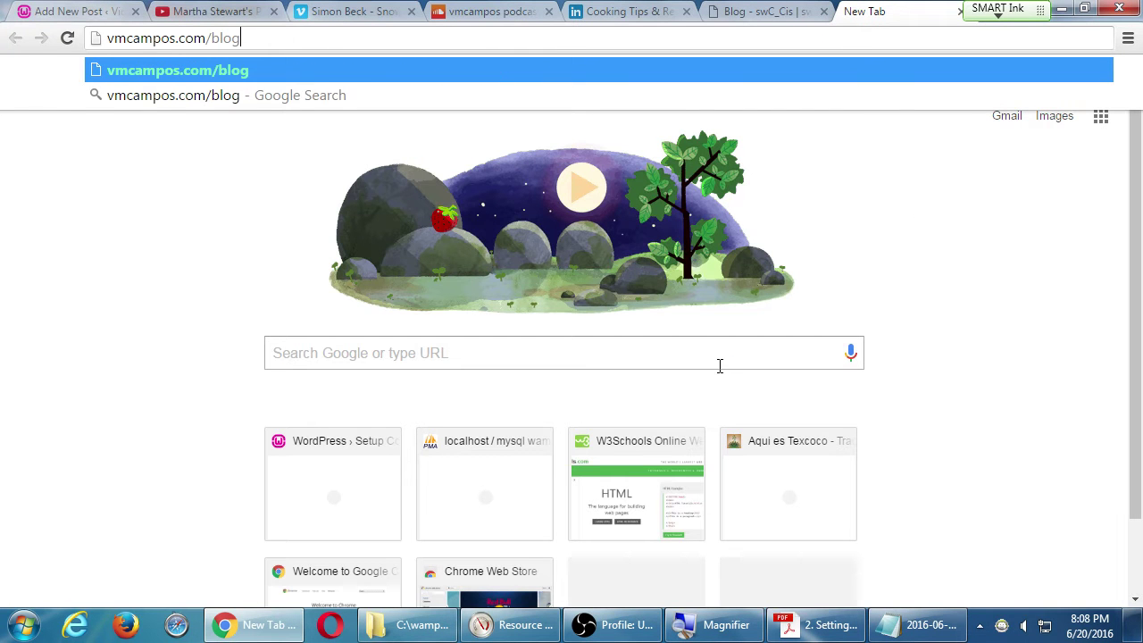
key(Return)
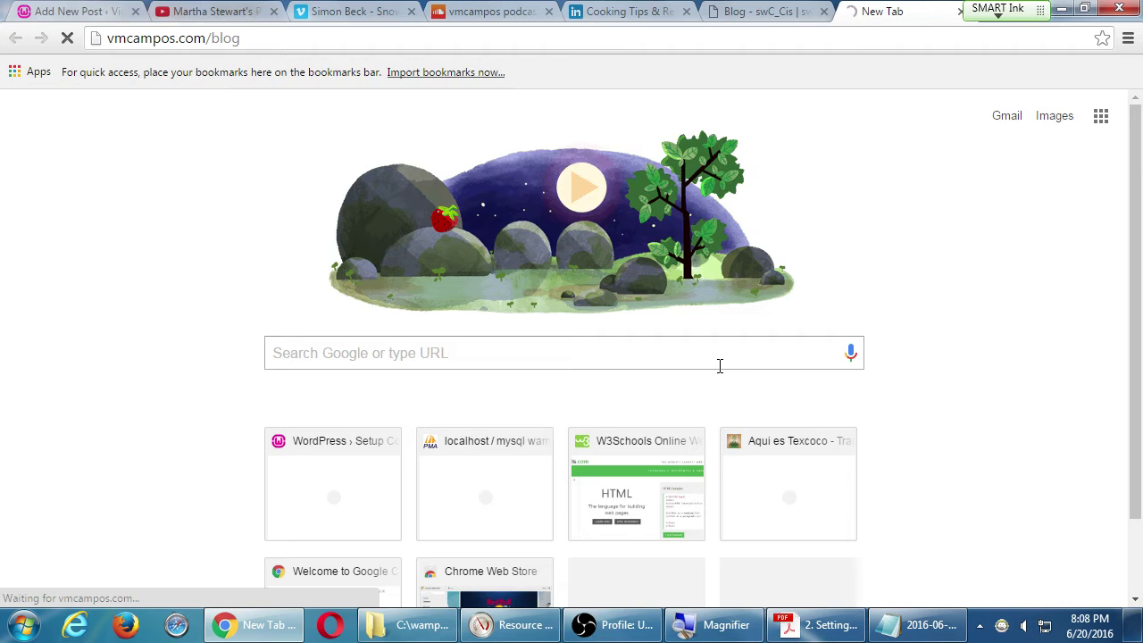
scroll(823, 384, down, 10)
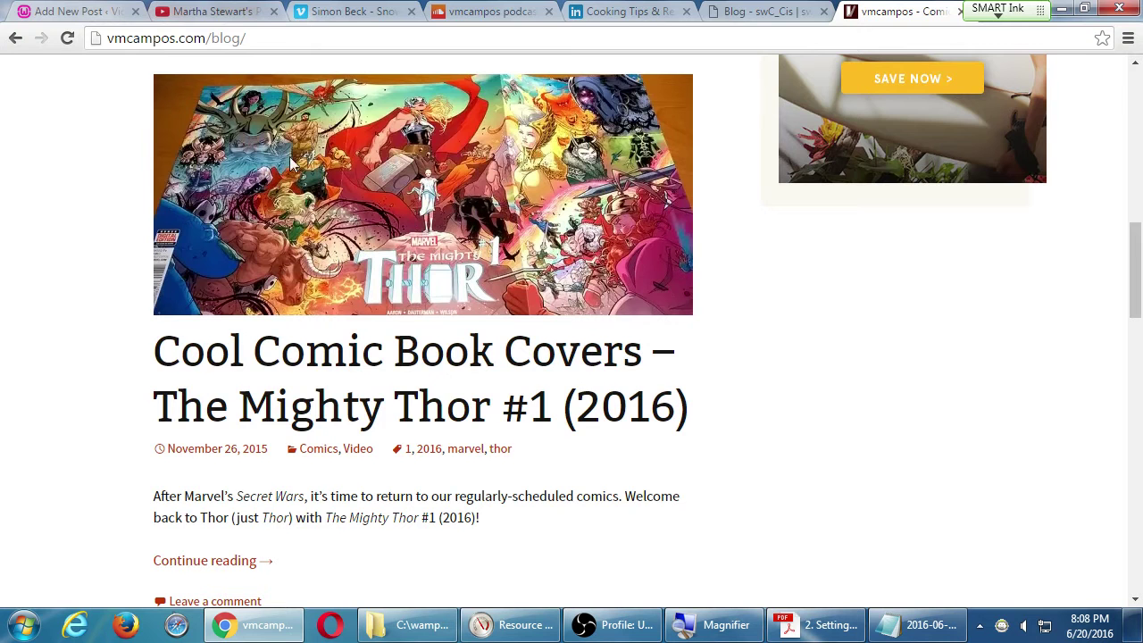
scroll(455, 240, down, 9)
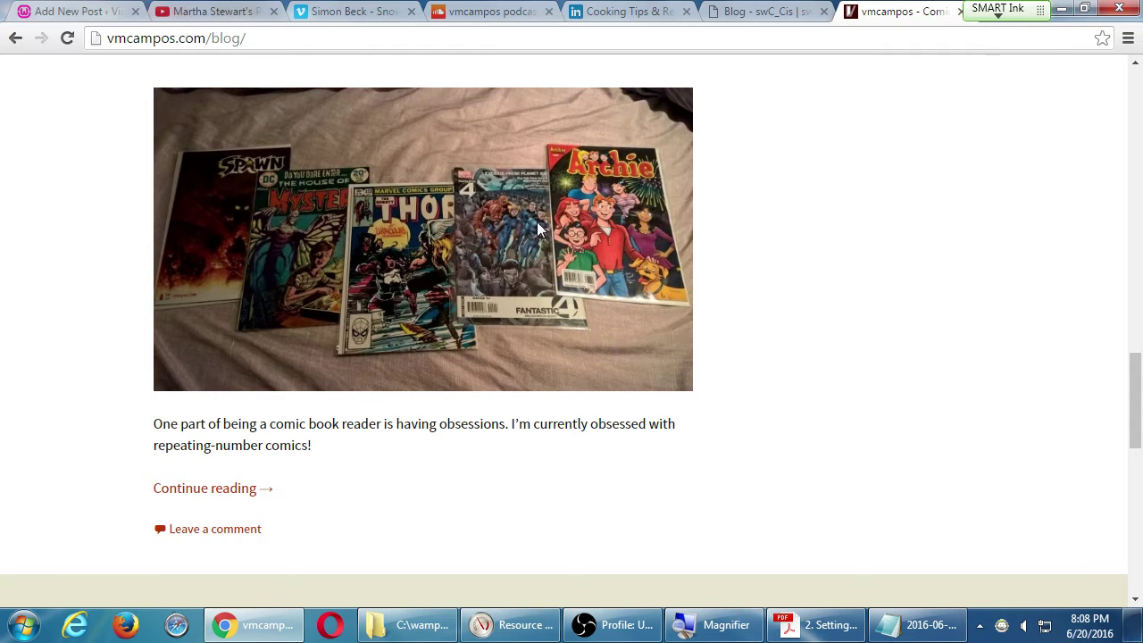
click(78, 12)
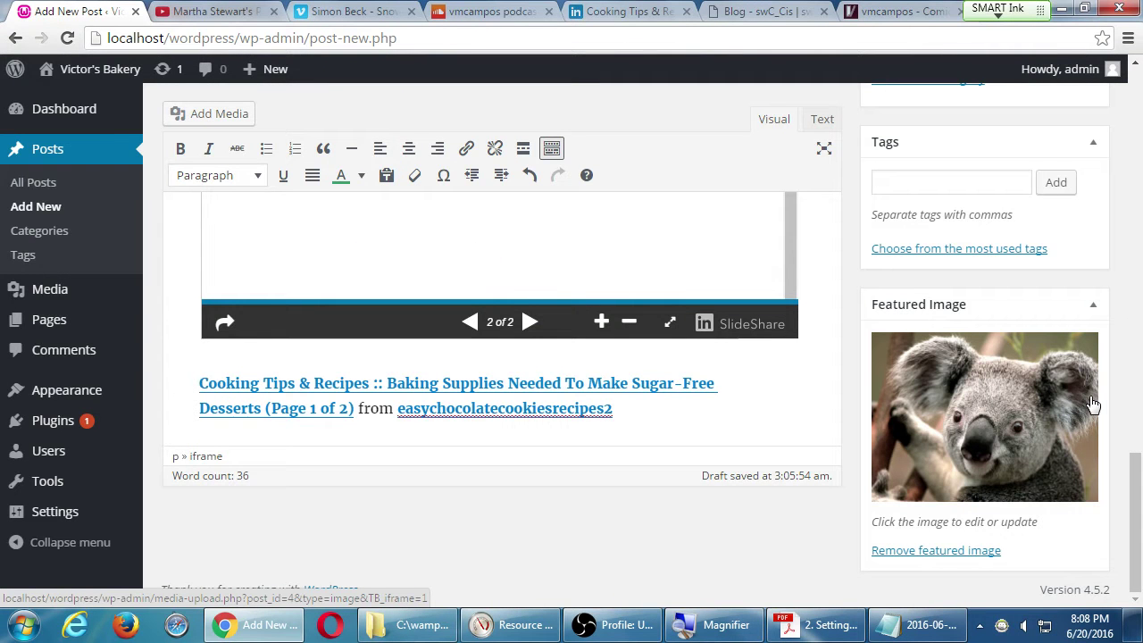
scroll(1092, 404, up, 3)
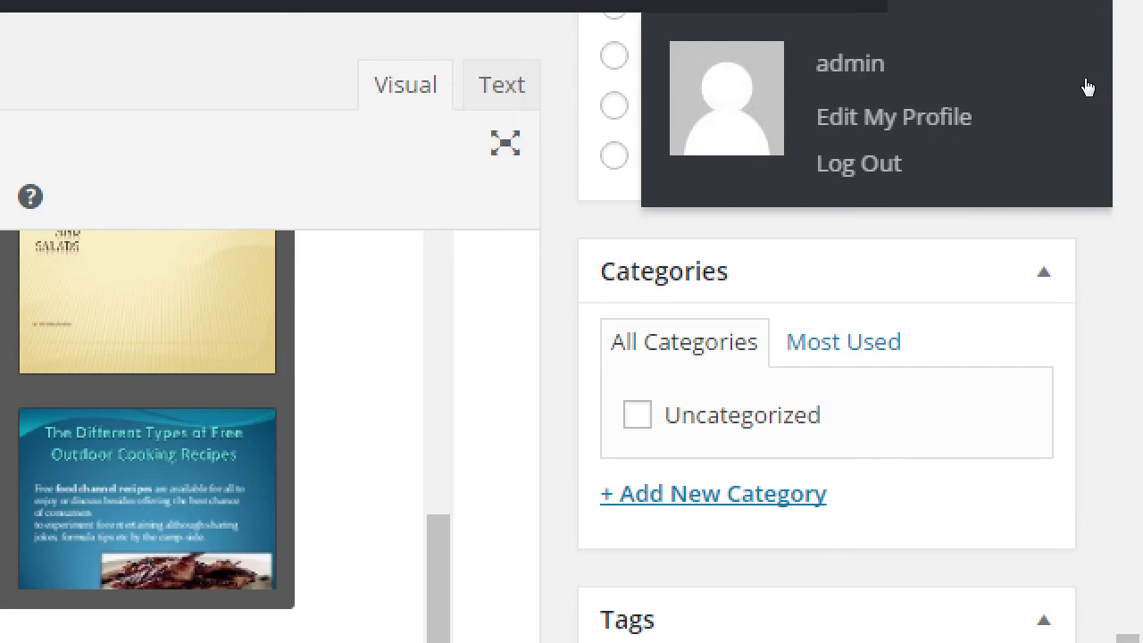
scroll(1131, 230, up, 5)
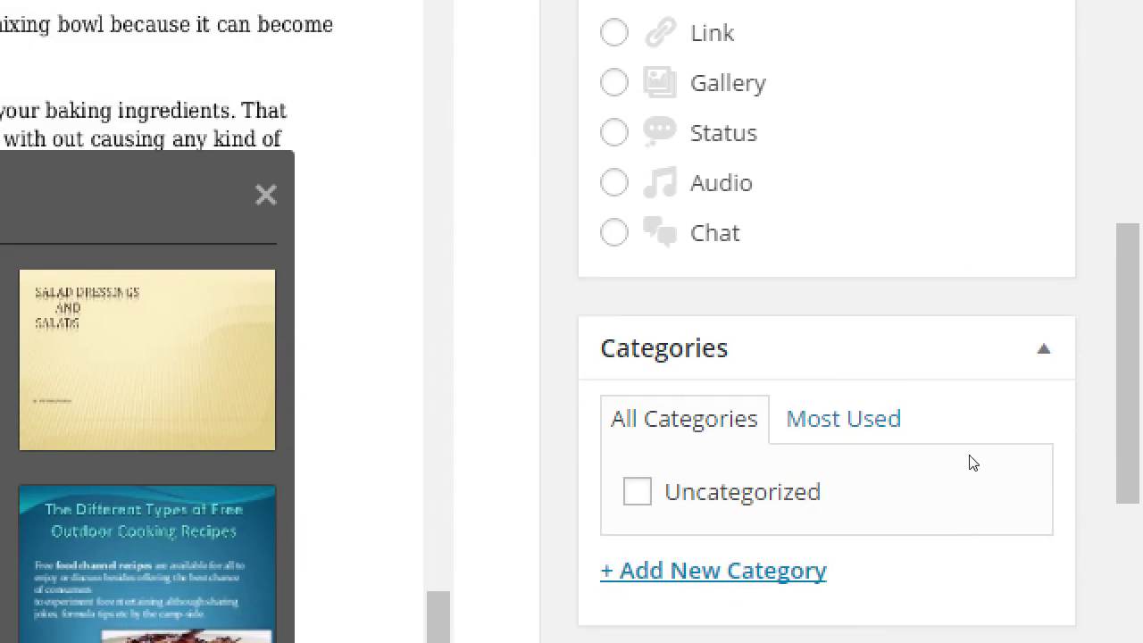
scroll(962, 441, down, 2)
scroll(950, 451, down, 1)
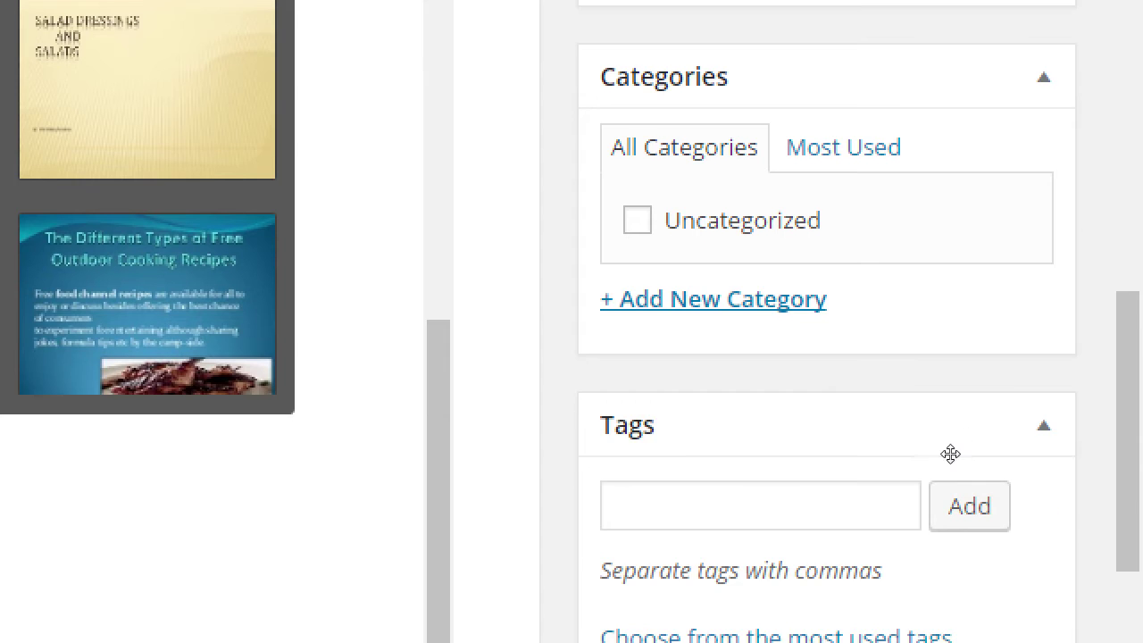
scroll(1027, 398, up, 1)
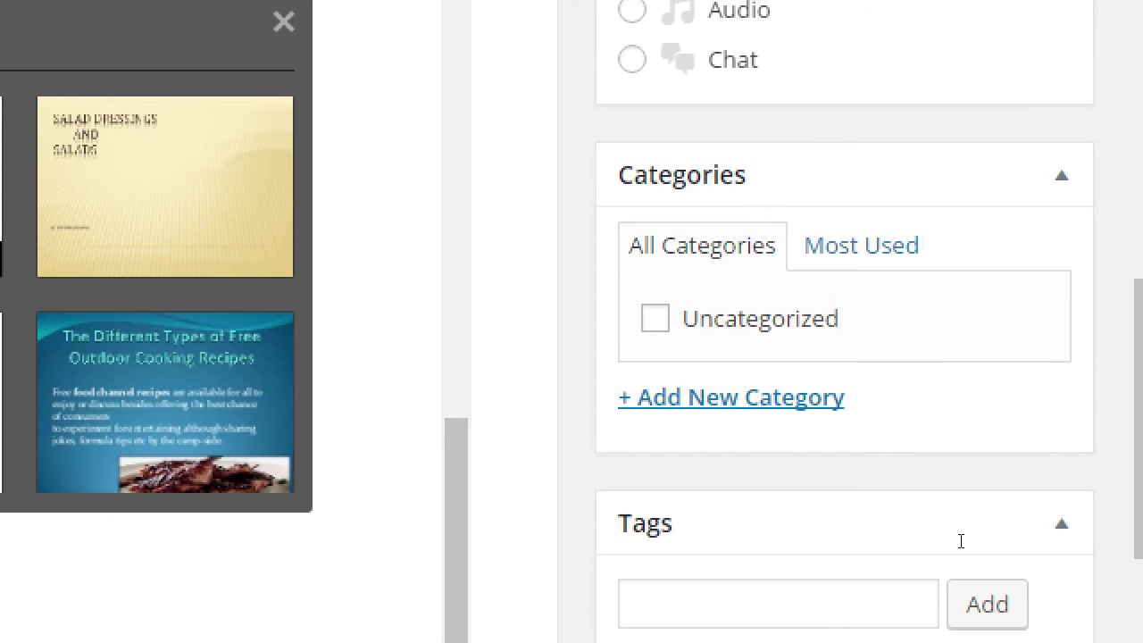
scroll(1091, 459, up, 2)
scroll(1074, 448, up, 1)
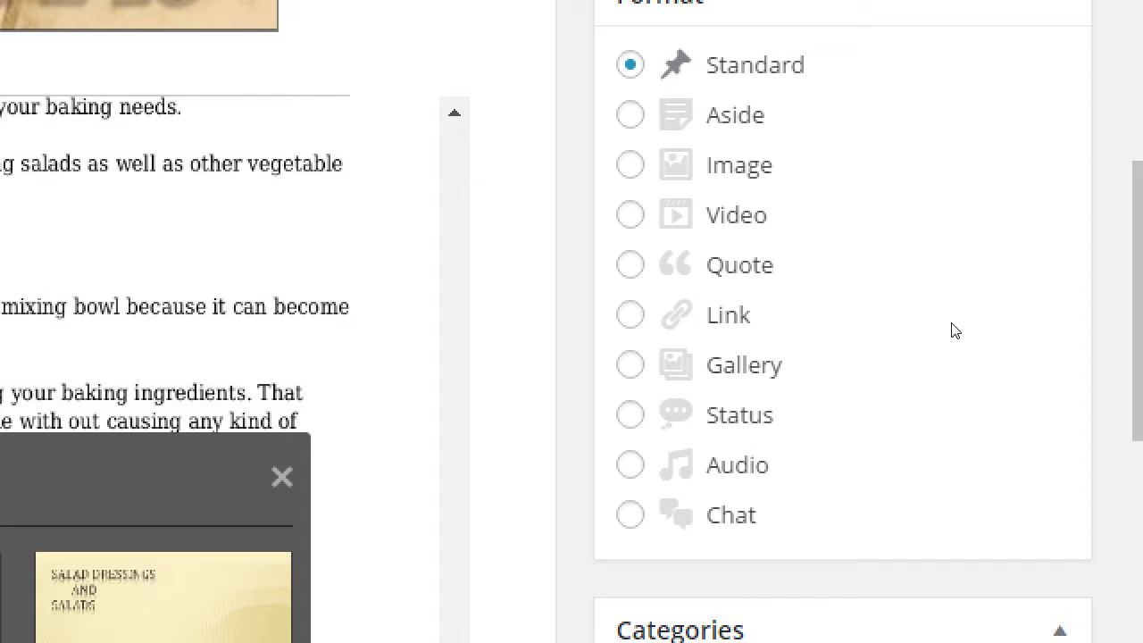
key(Down)
key(Down)
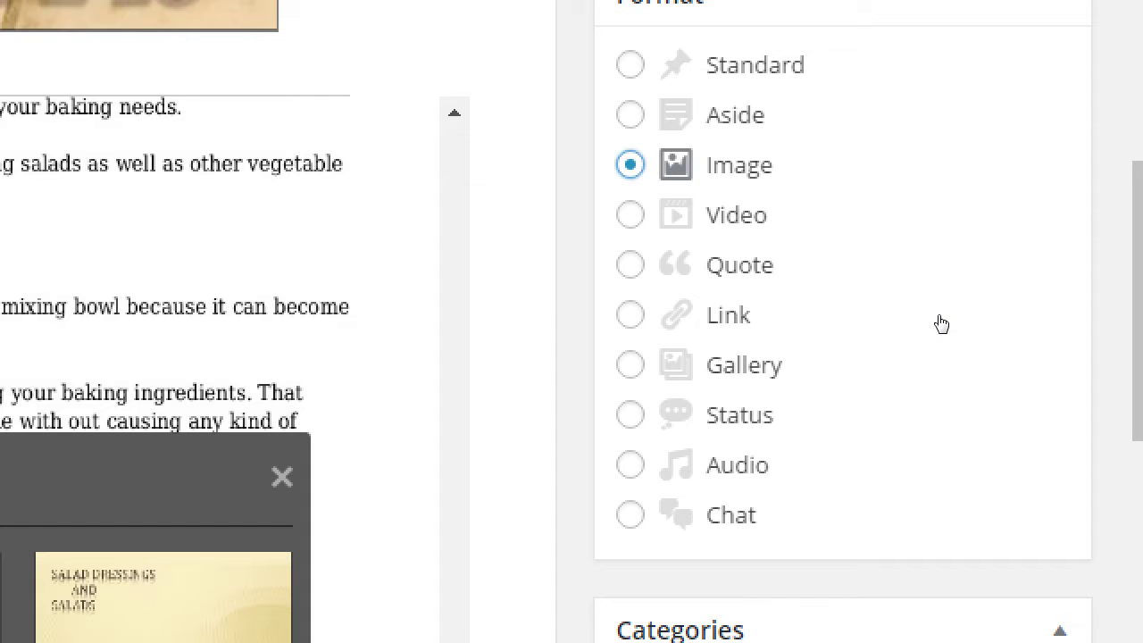
key(Down)
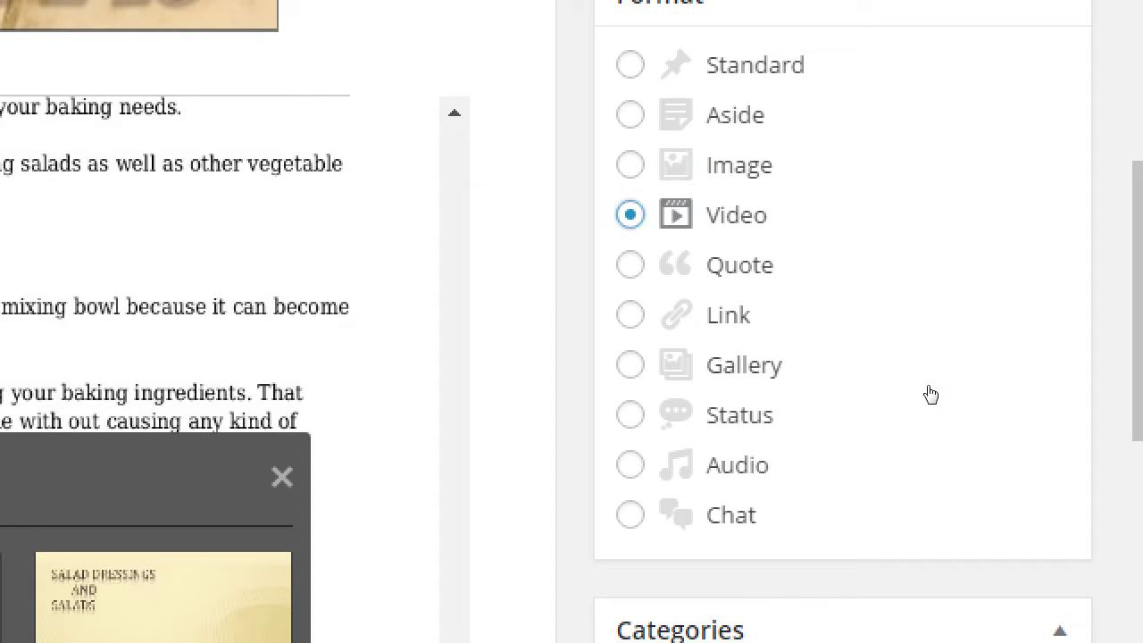
key(Down)
key(Down)
key(Down)
key(Down)
key(Down)
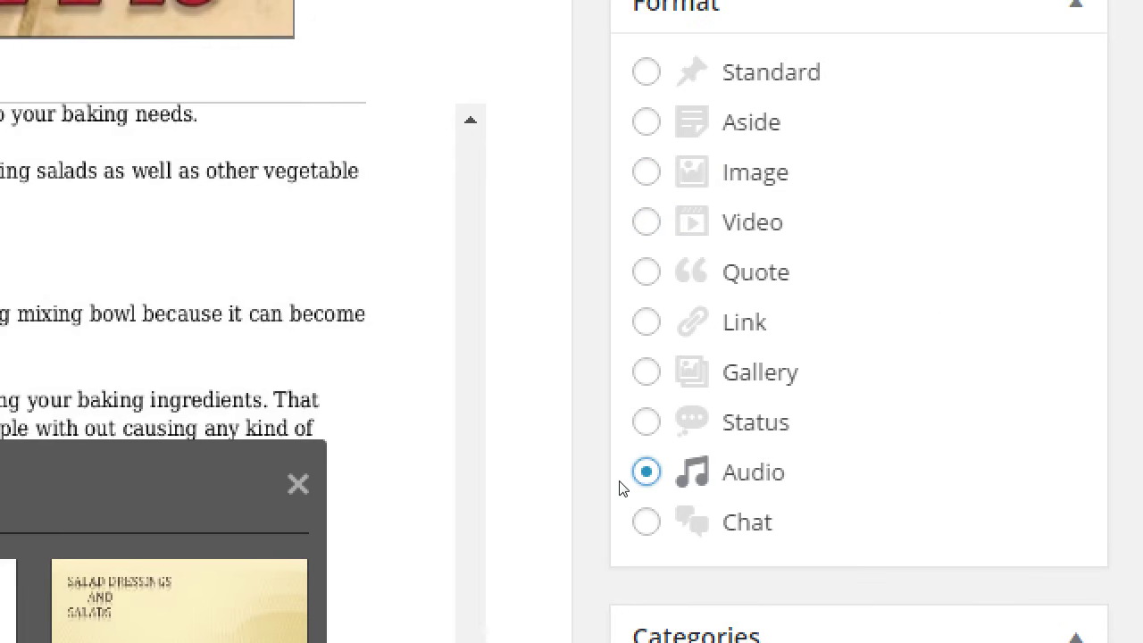
key(Down)
key(Down)
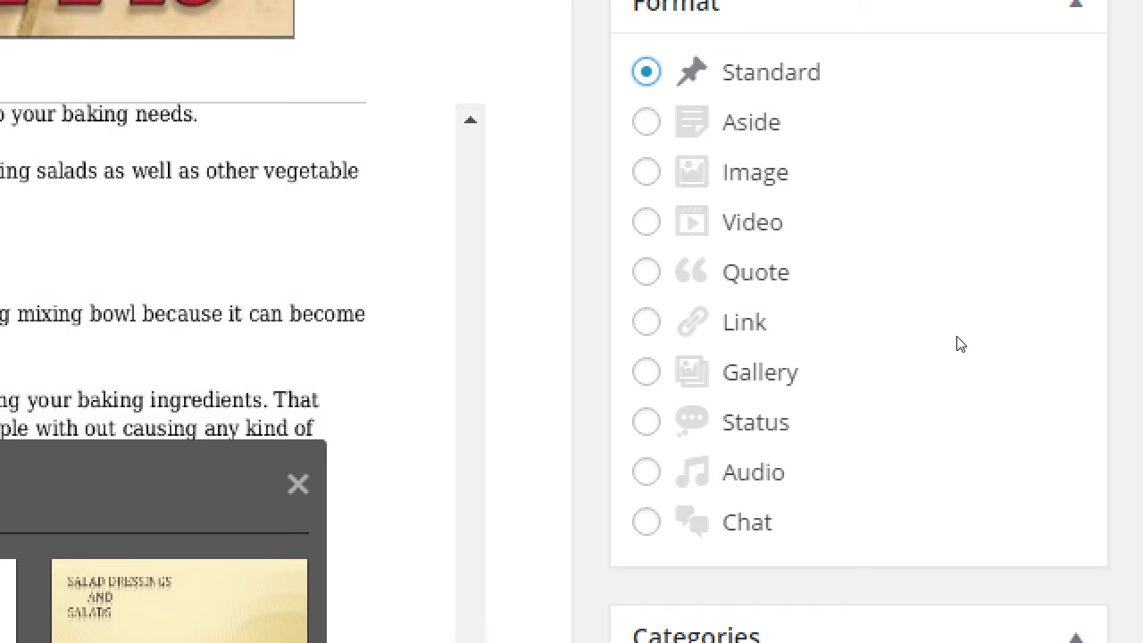
key(Down)
key(Down)
key(Down)
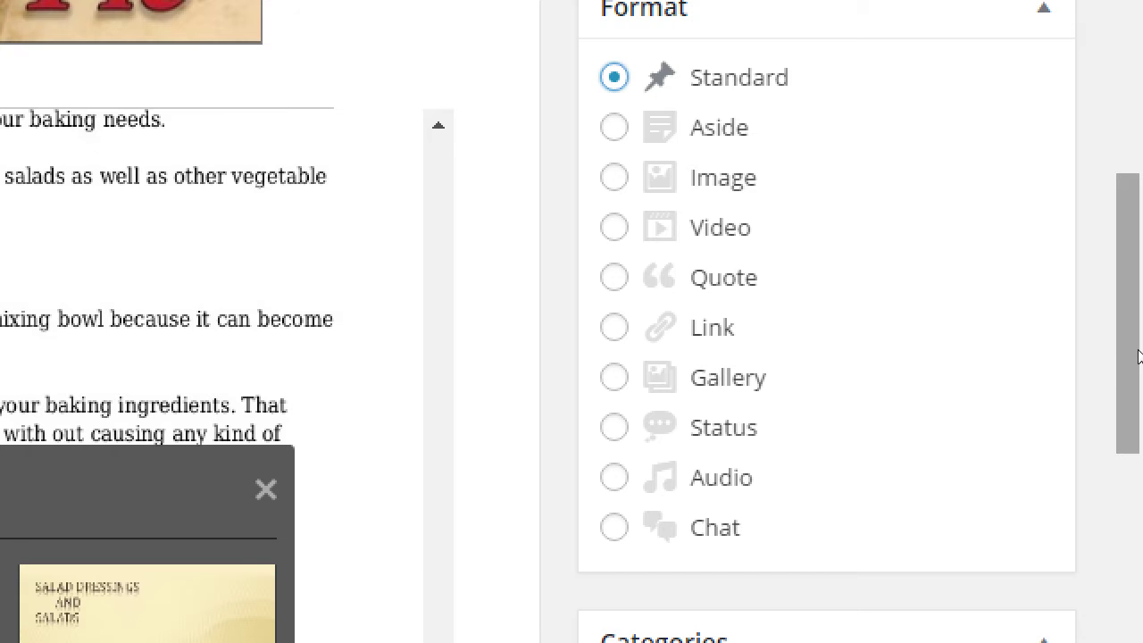
scroll(1138, 357, up, 5)
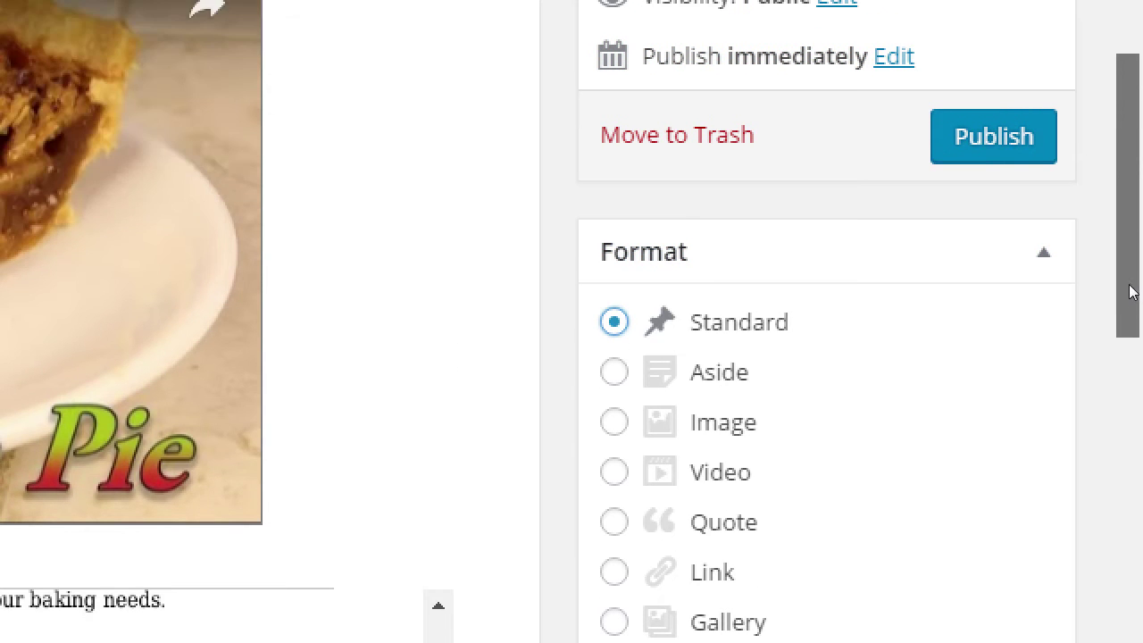
scroll(1131, 299, up, 5)
scroll(1135, 89, up, 3)
scroll(1139, 303, down, 6)
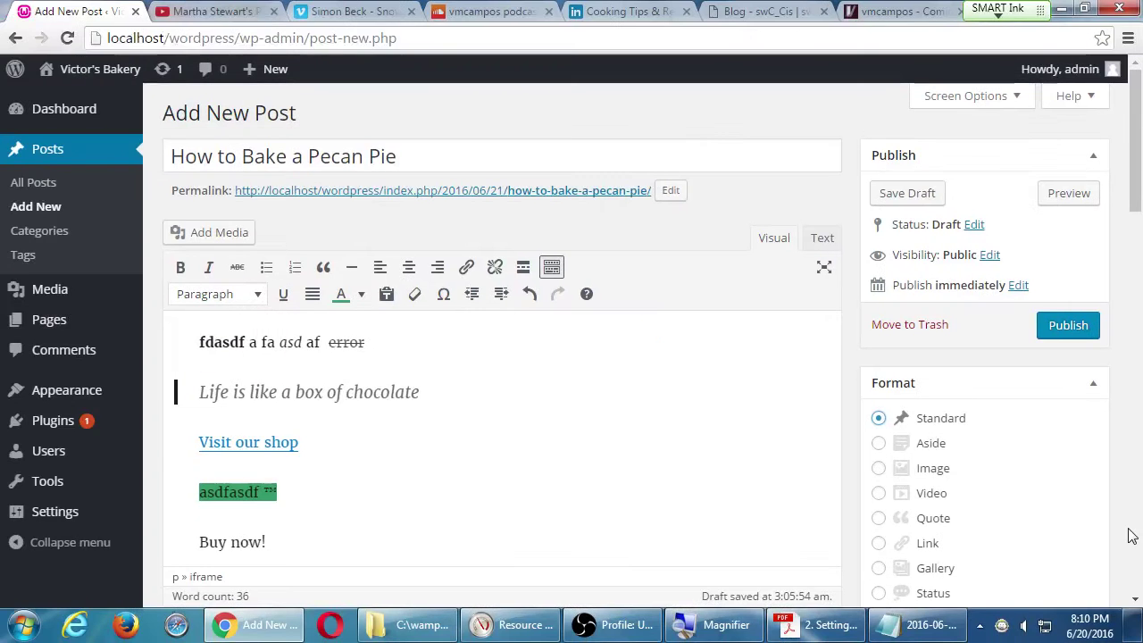
scroll(982, 464, down, 1)
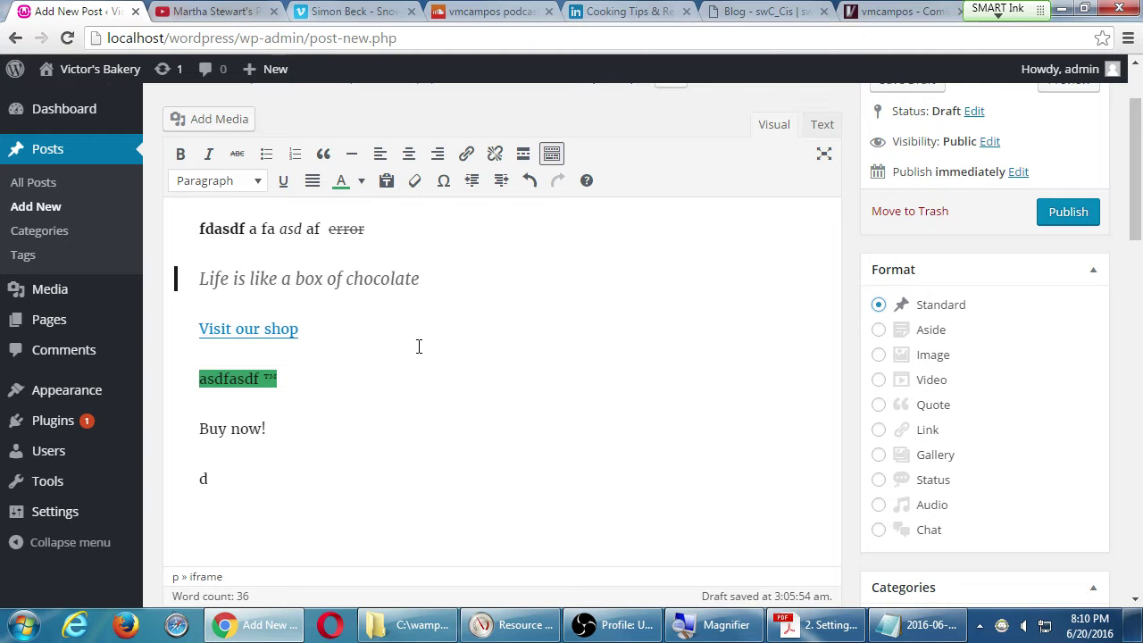
click(929, 382)
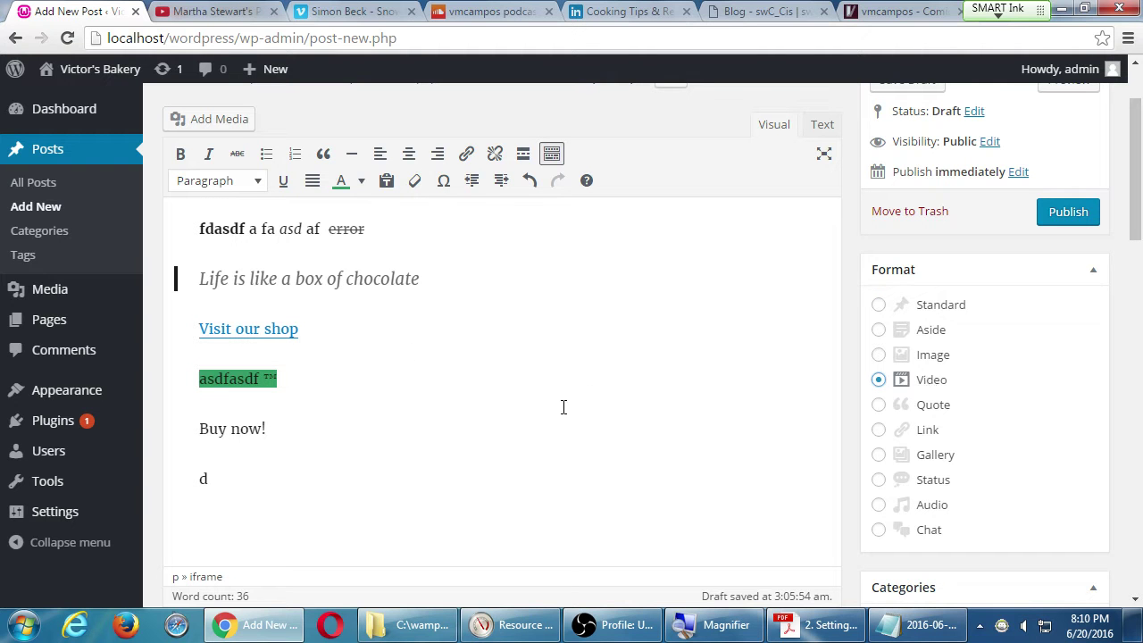
click(946, 308)
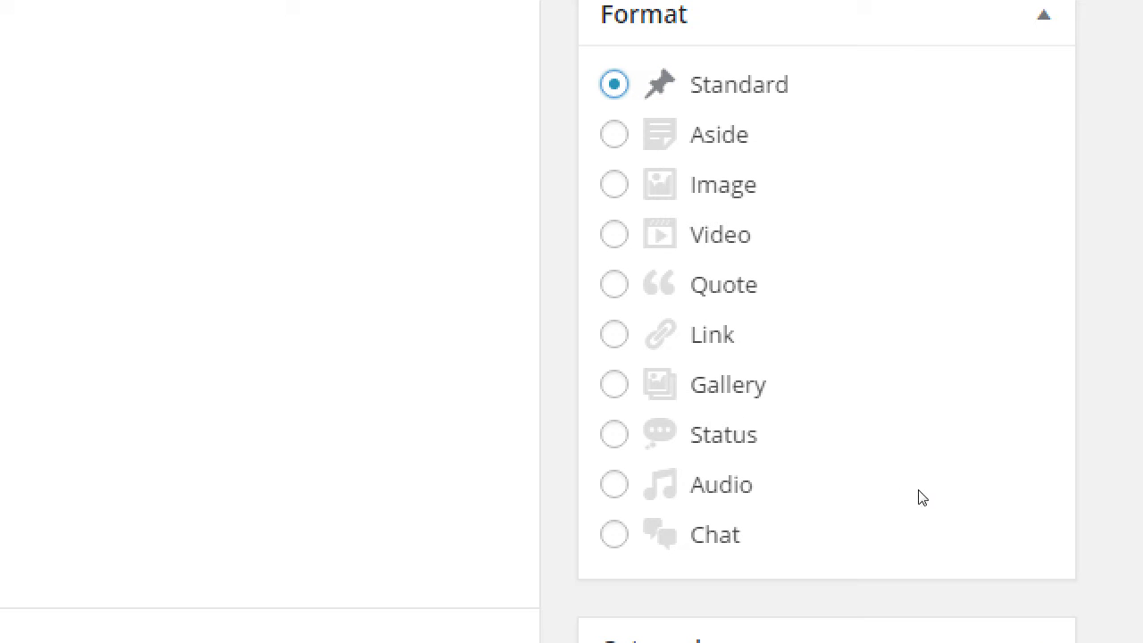
click(932, 497)
key(Up)
key(Up)
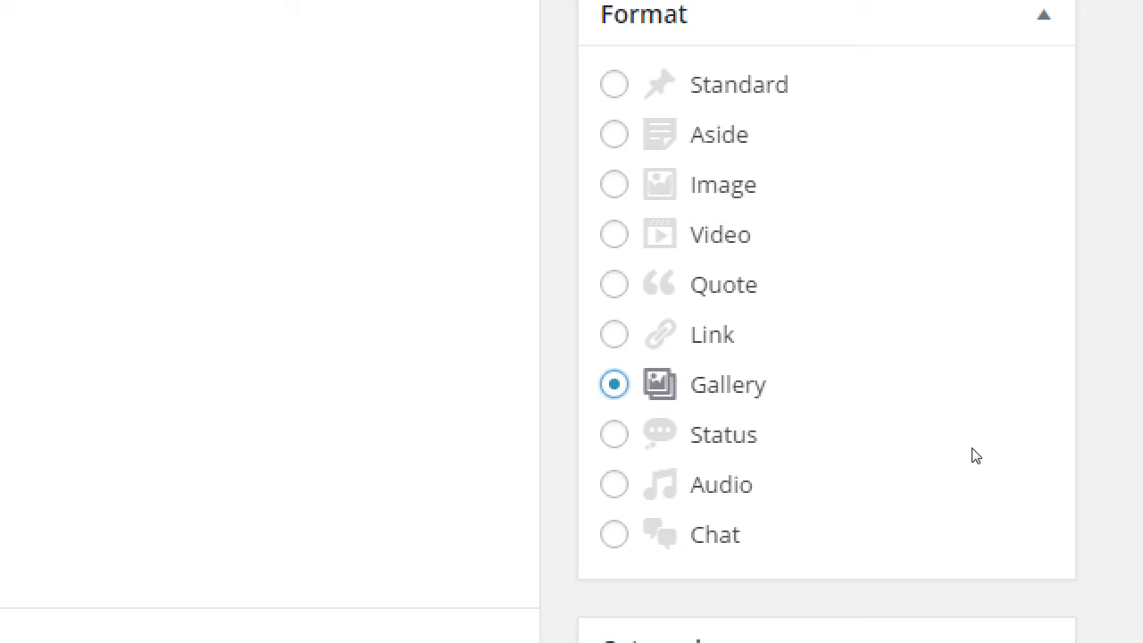
key(Up)
key(Up)
key(Up)
key(Up)
key(Up)
key(Up)
scroll(1141, 248, up, 1)
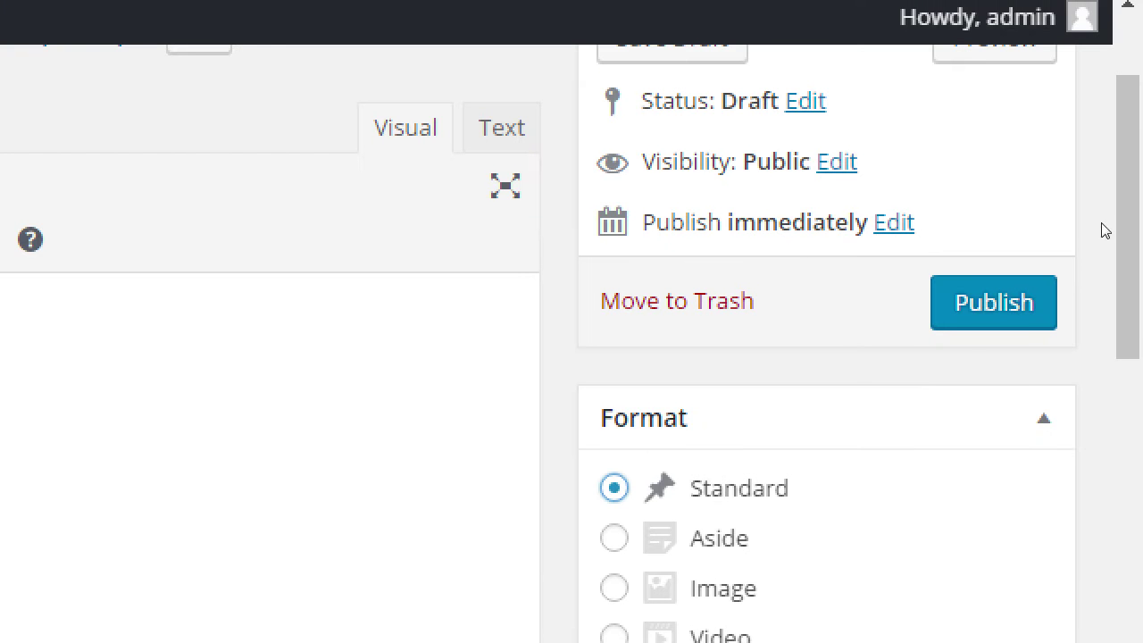
scroll(1078, 299, up, 3)
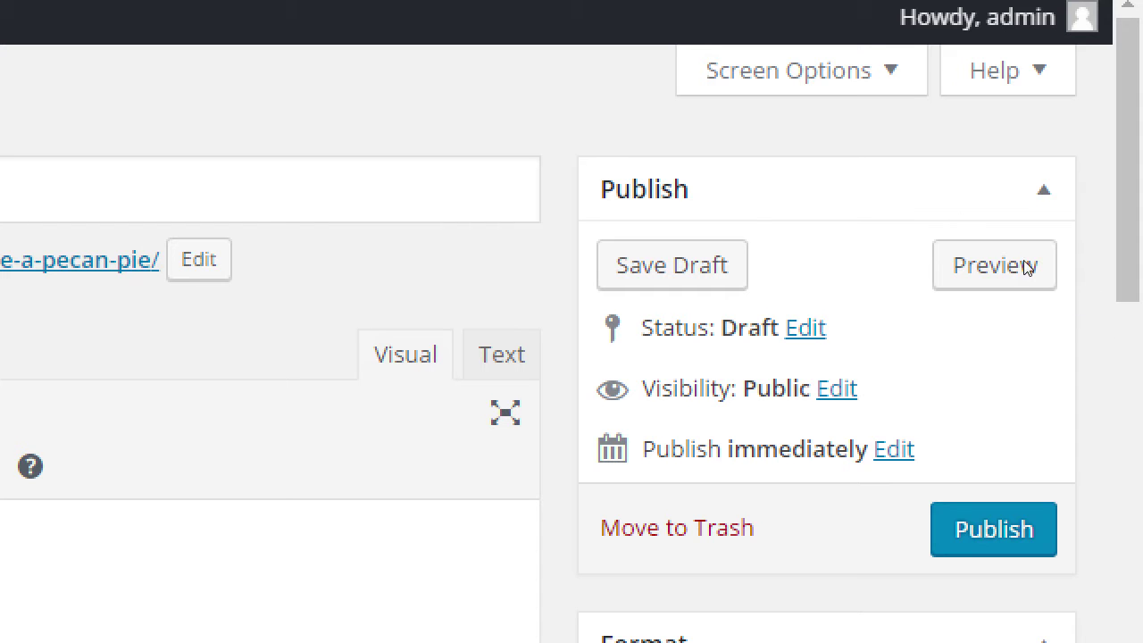
- Collapse and re-expand the Publish box, then save the pecan pie post as a draft
click(919, 168)
click(1042, 189)
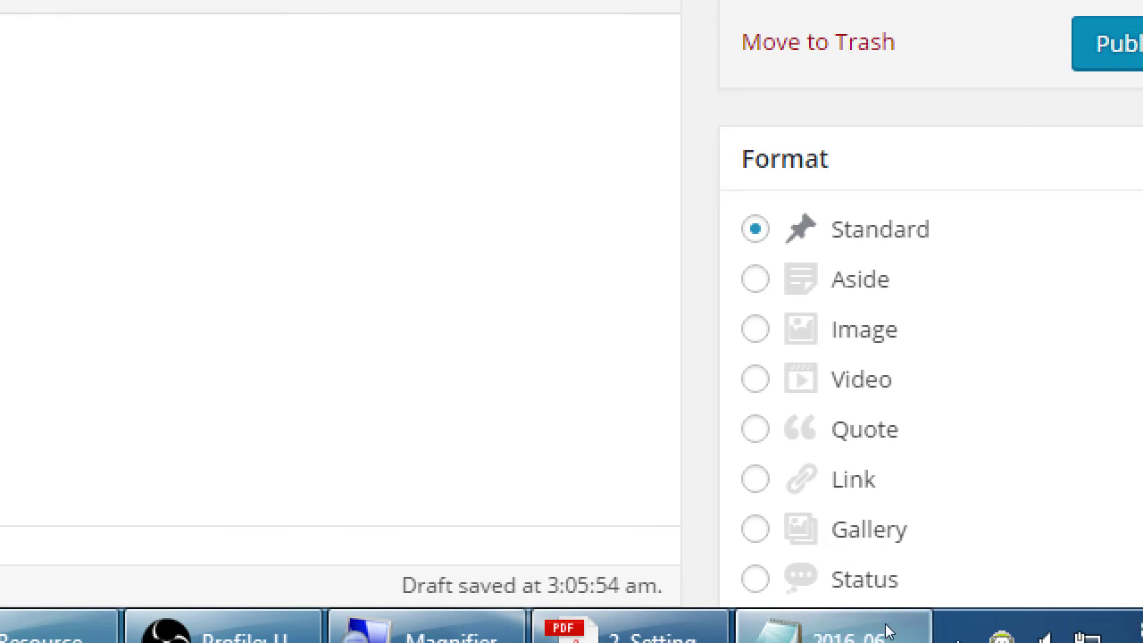
scroll(768, 607, down, 2)
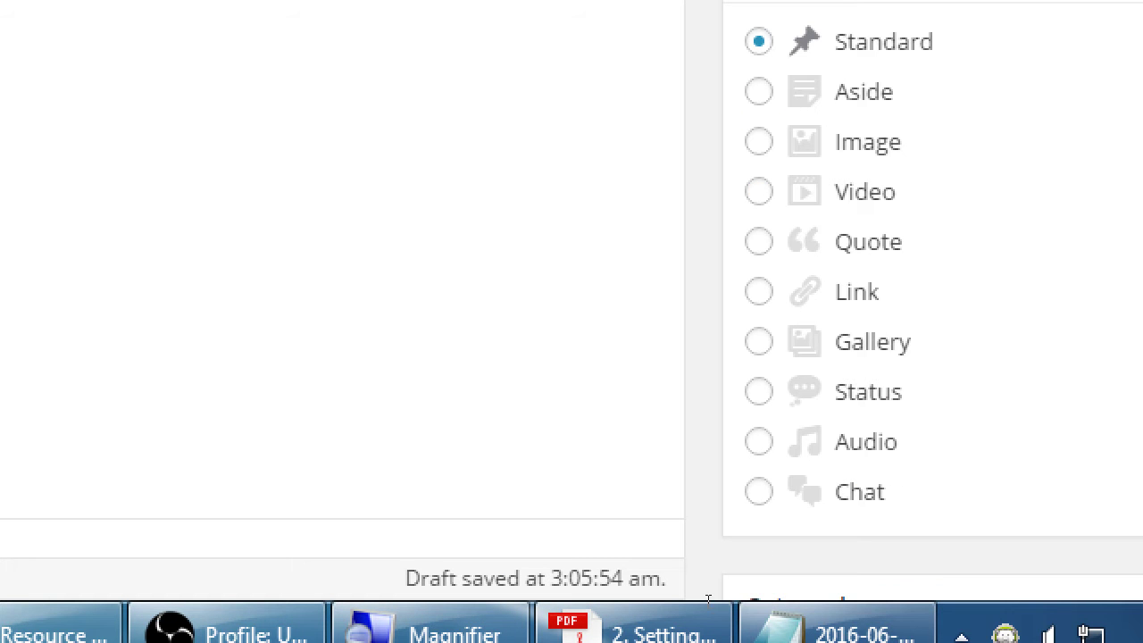
drag(710, 591, 757, 595)
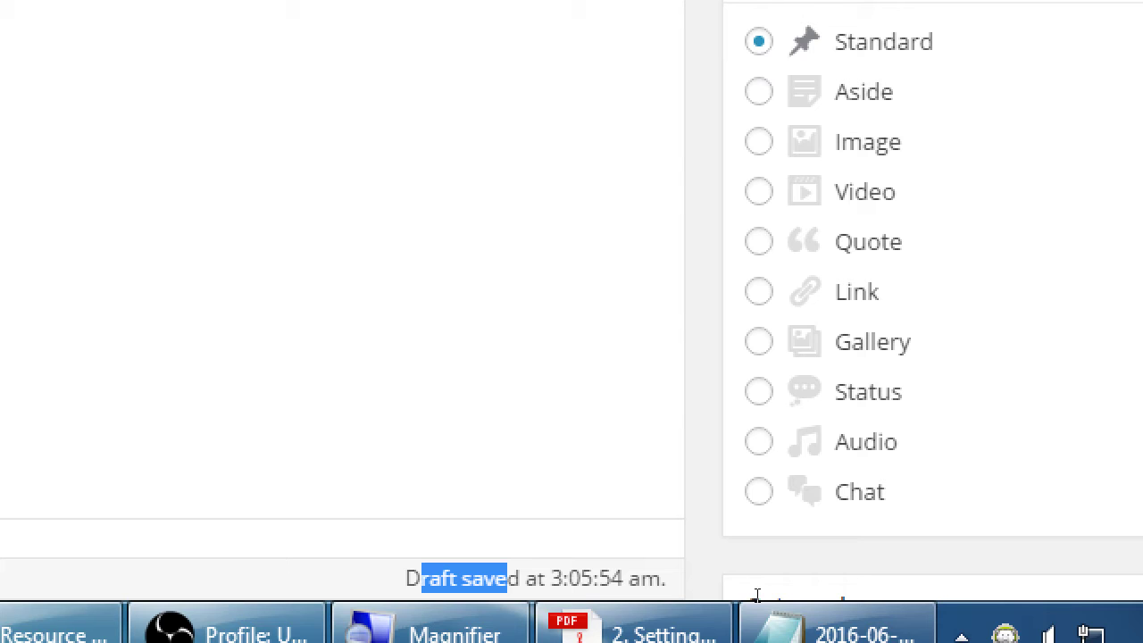
scroll(1043, 193, up, 2)
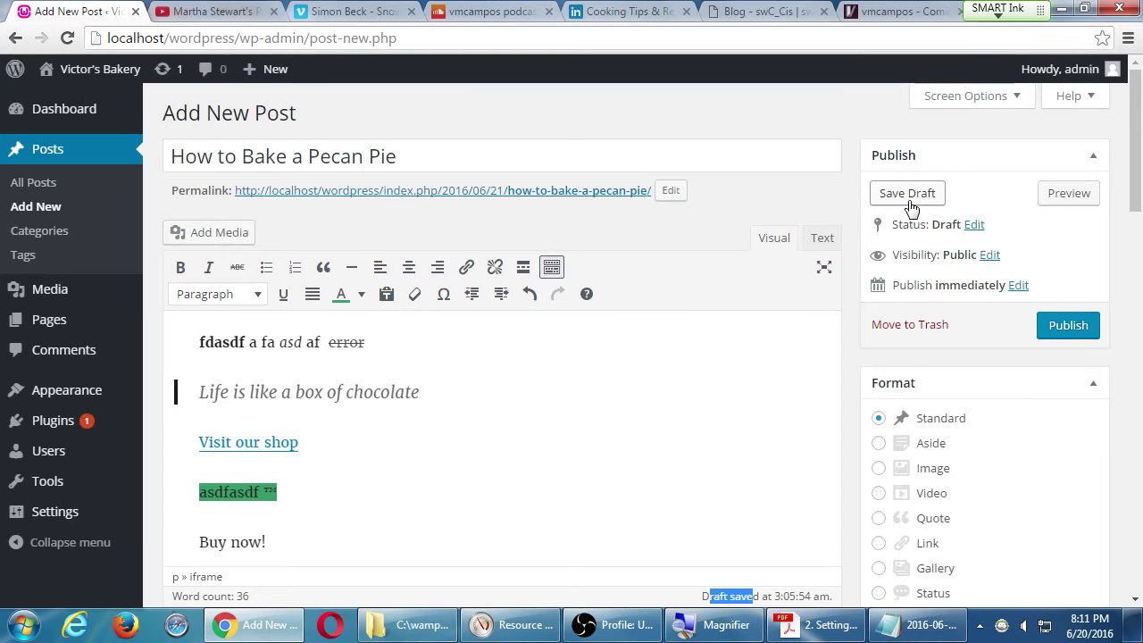
click(907, 194)
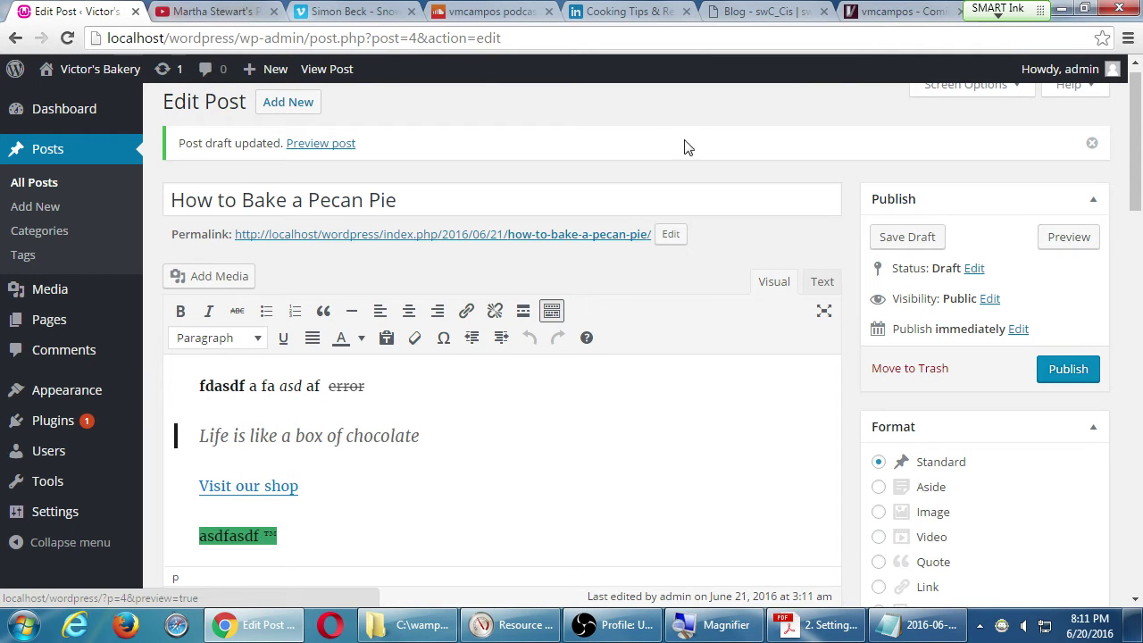
- Close all other browser tabs and preview the pecan pie post
right_click(119, 8)
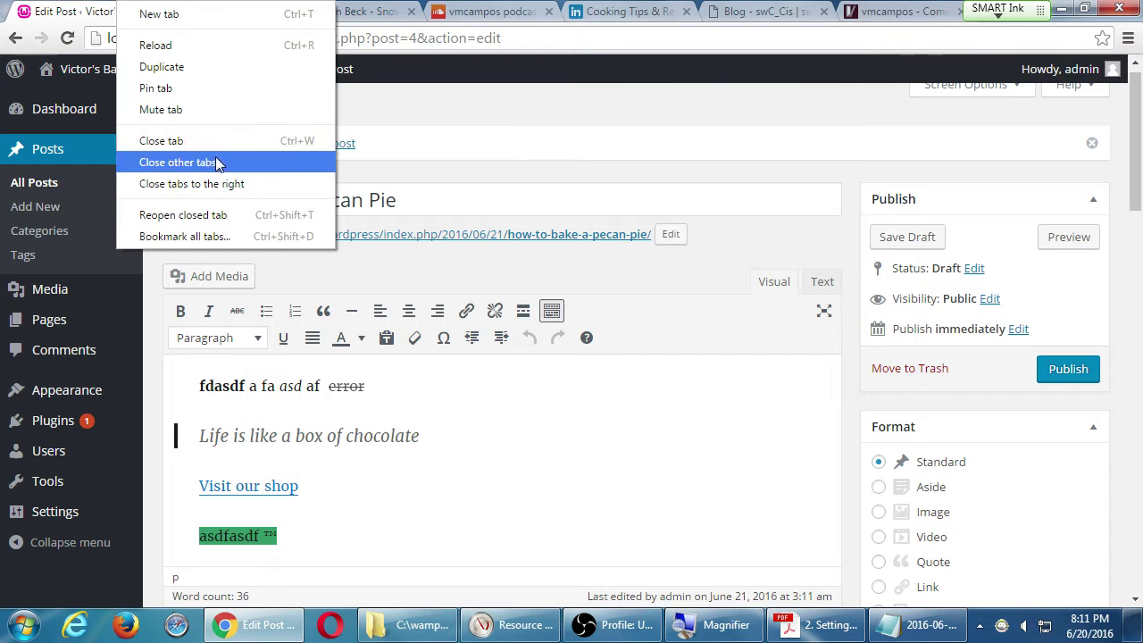
click(213, 162)
click(1064, 241)
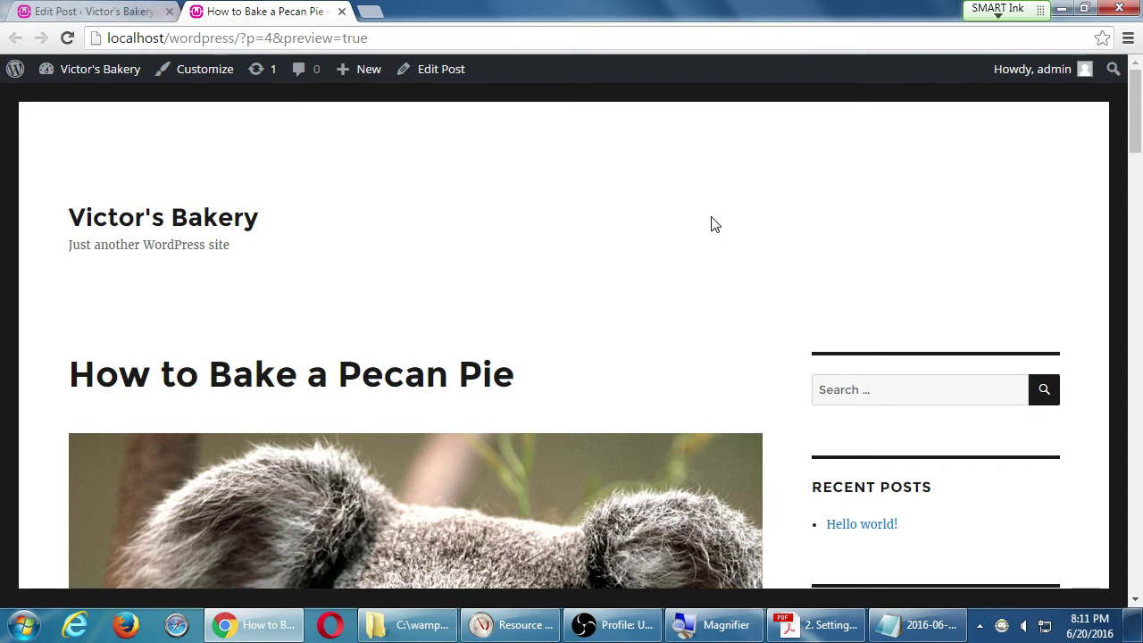
scroll(786, 232, down, 1)
scroll(785, 233, down, 4)
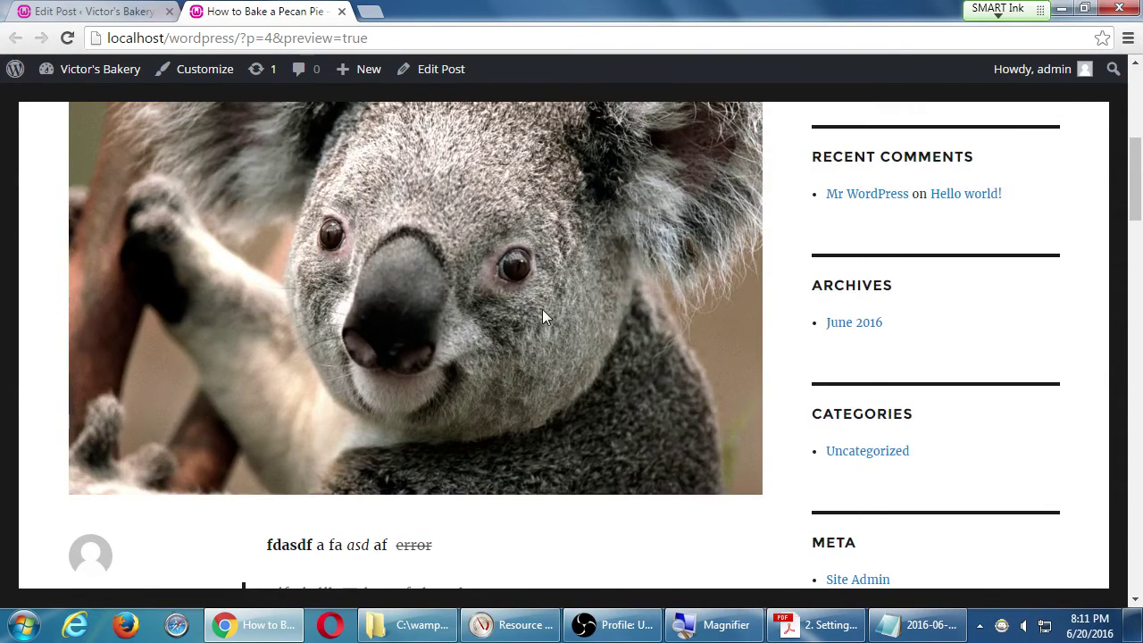
scroll(542, 309, up, 5)
drag(175, 379, 341, 381)
click(590, 378)
scroll(592, 375, down, 1)
scroll(594, 373, up, 1)
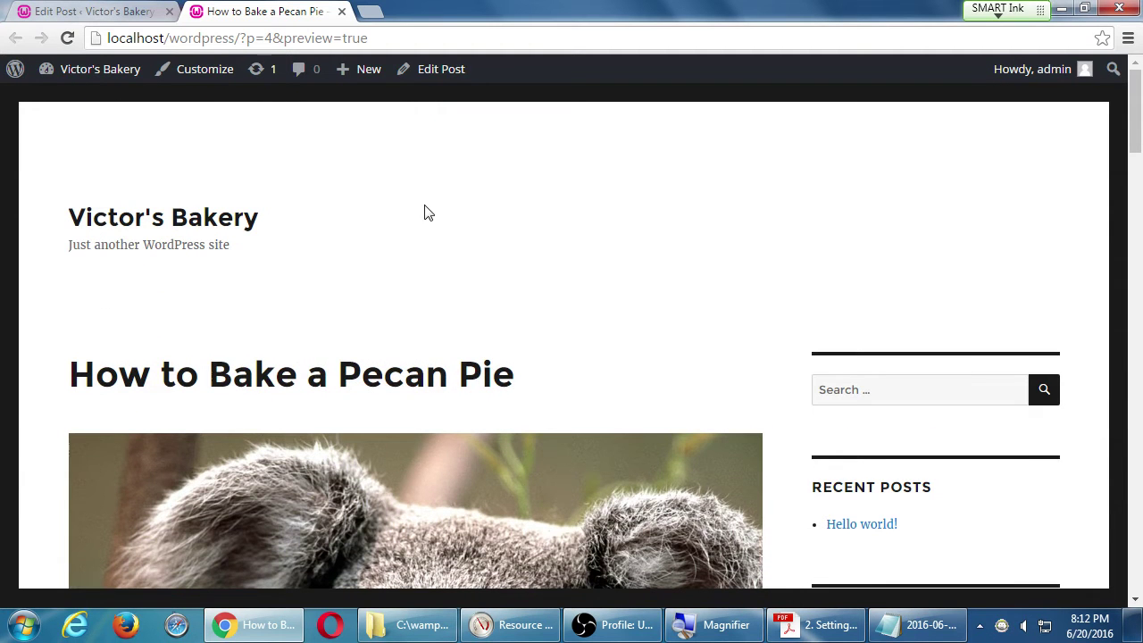
- Play the pecan pie video, raise then mute the computer volume, and pause it
scroll(416, 199, down, 4)
scroll(417, 195, down, 3)
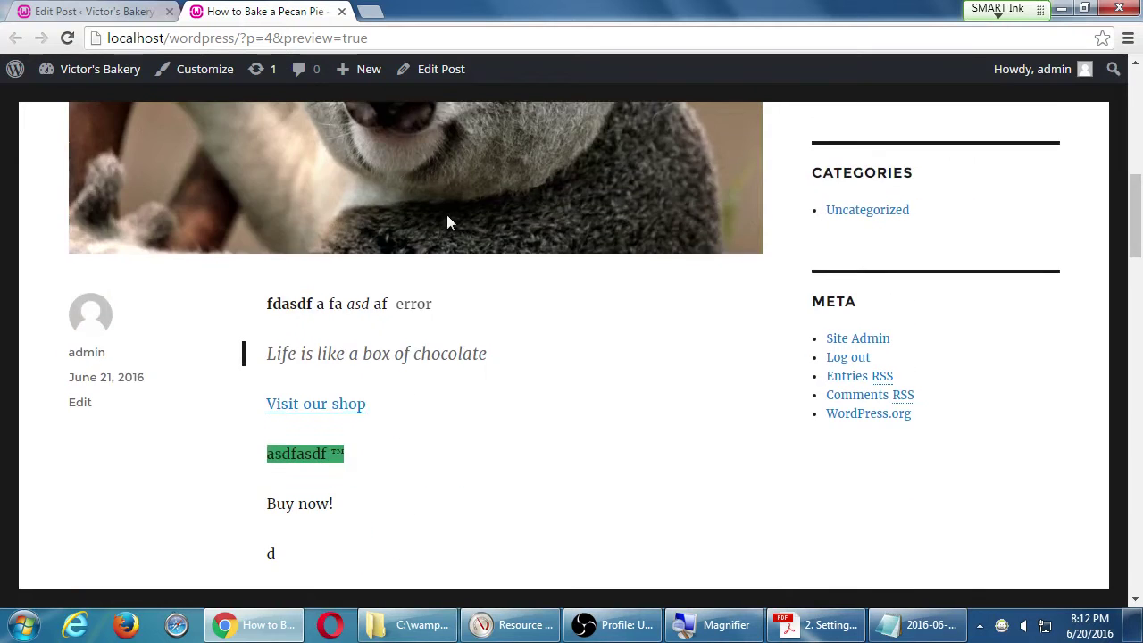
scroll(150, 257, down, 1)
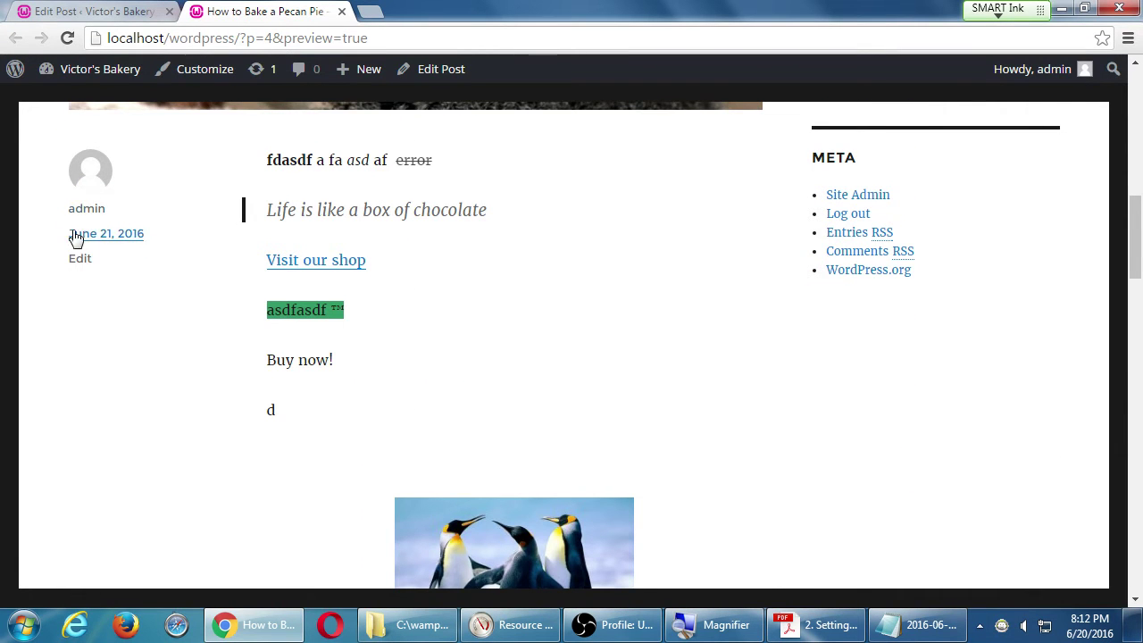
scroll(500, 348, down, 3)
scroll(502, 347, down, 3)
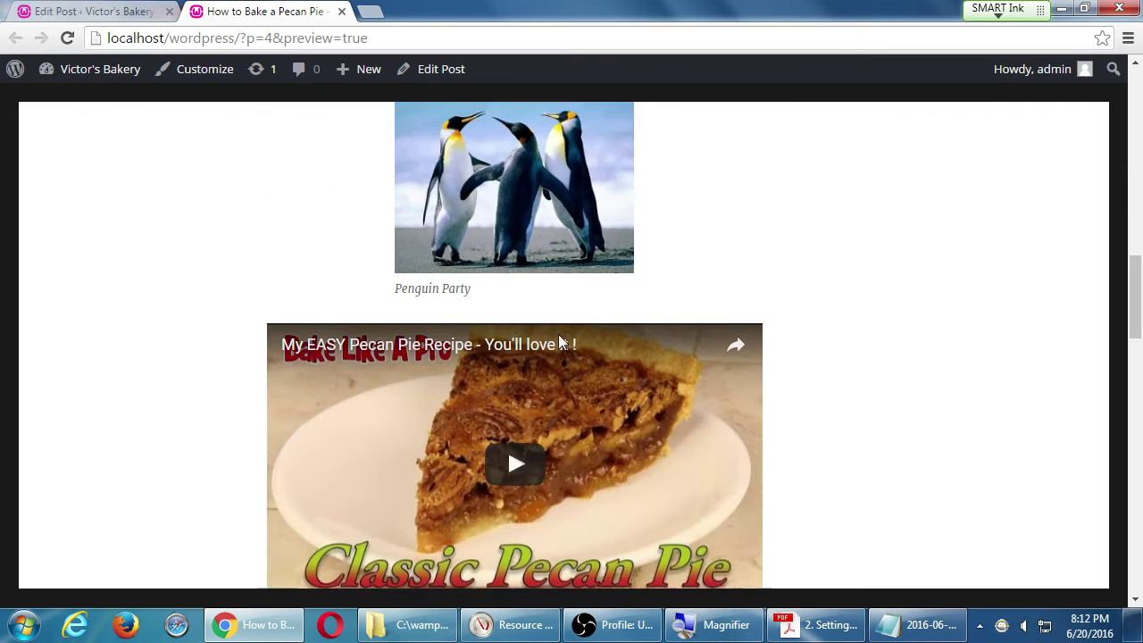
click(523, 357)
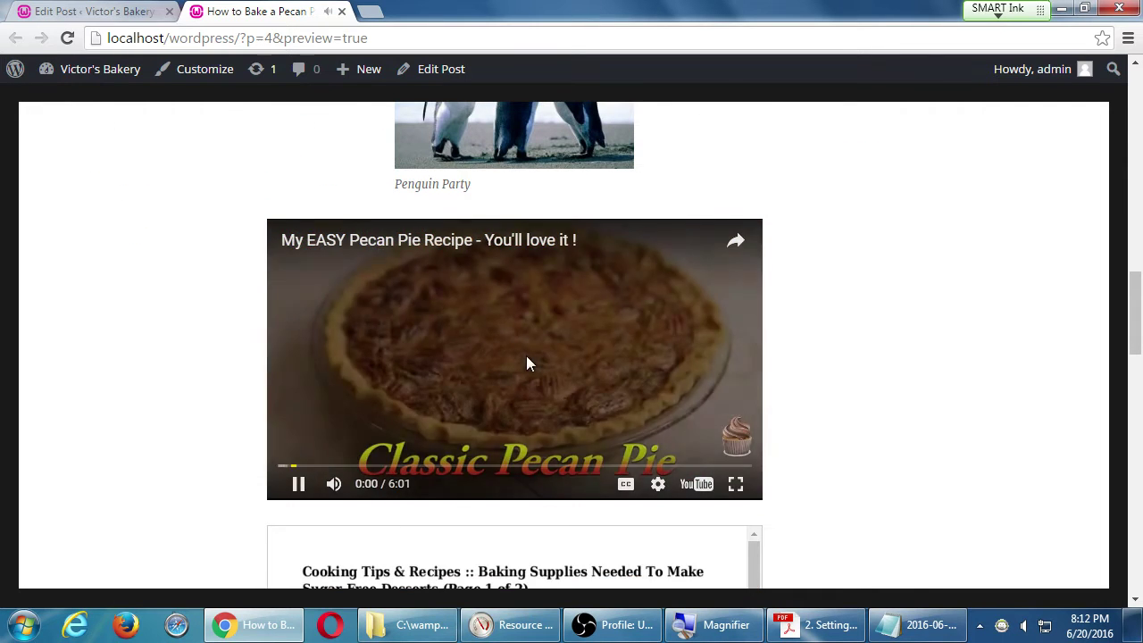
click(1023, 625)
drag(1023, 498, 1021, 427)
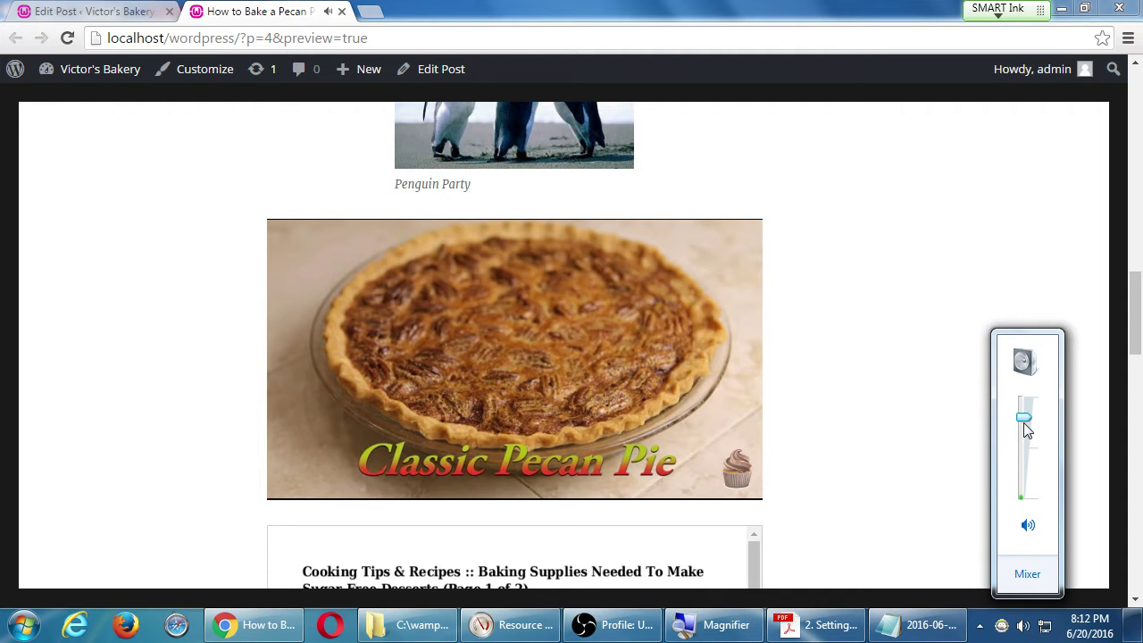
click(1028, 524)
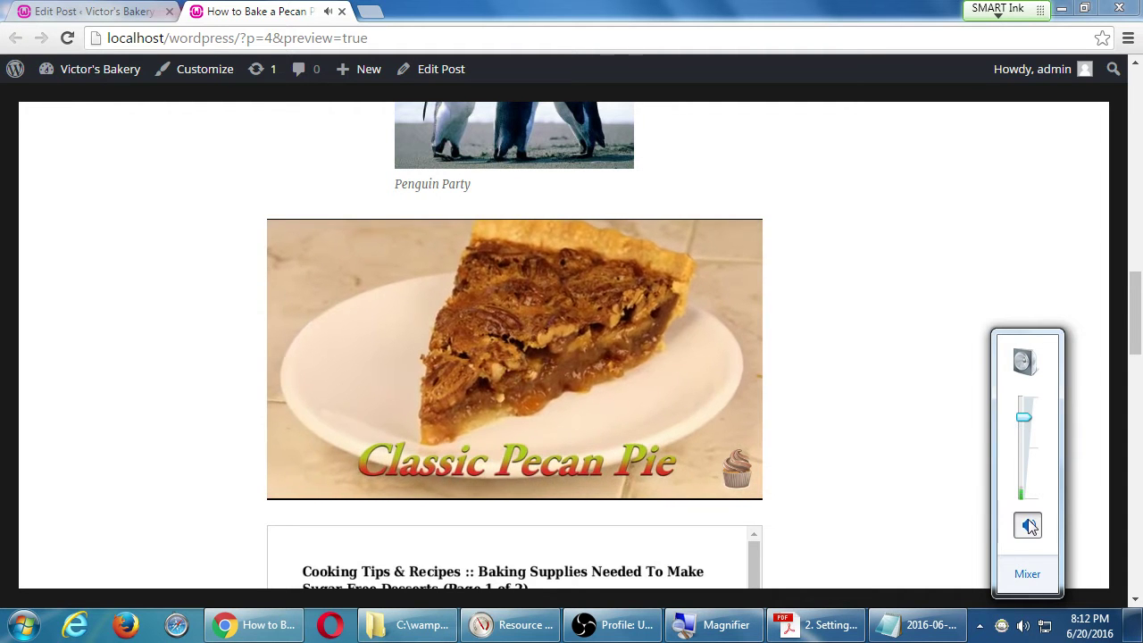
click(913, 387)
click(298, 486)
- Page the SlideShare back to slide 1 and on to slide 2, then return to the editor
scroll(117, 452, down, 4)
scroll(395, 409, down, 15)
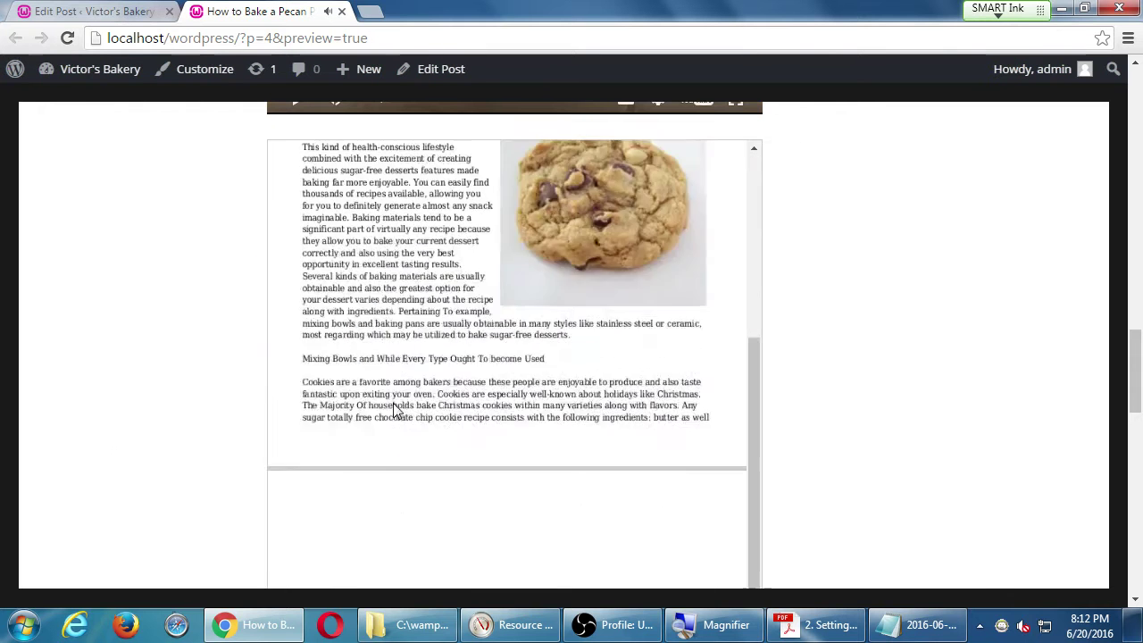
scroll(176, 331, up, 10)
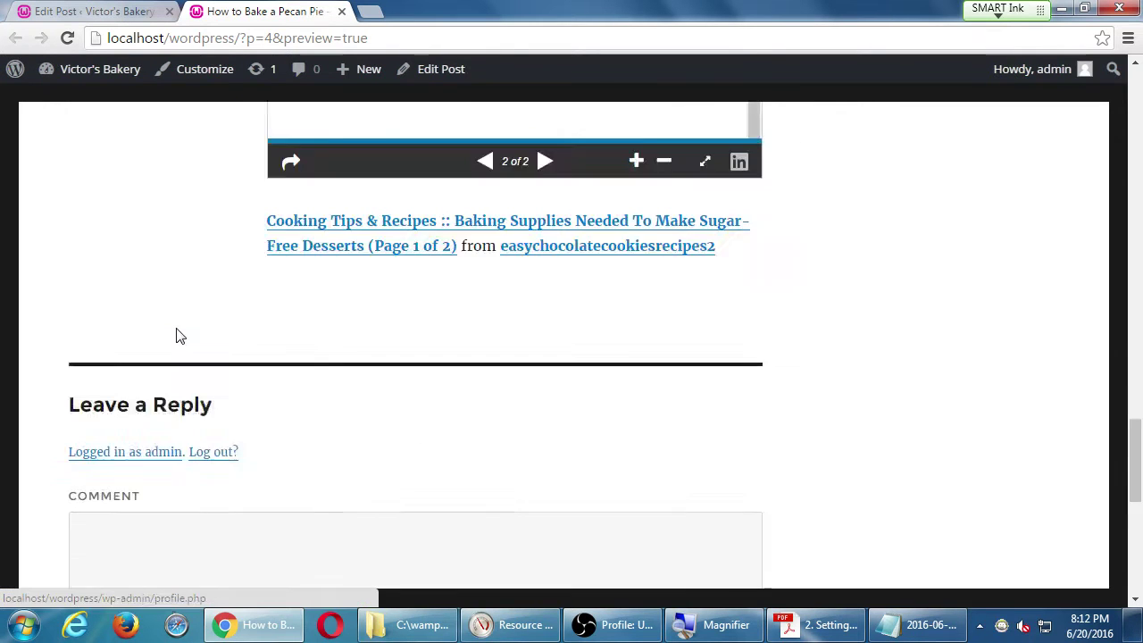
scroll(178, 334, down, 3)
scroll(178, 338, down, 1)
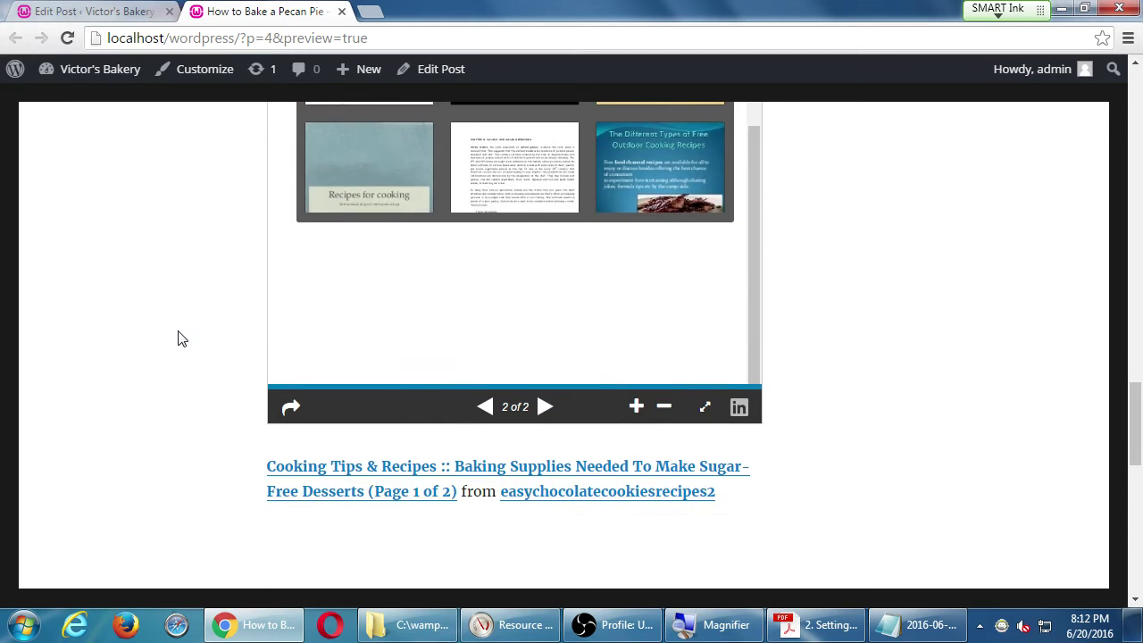
click(482, 407)
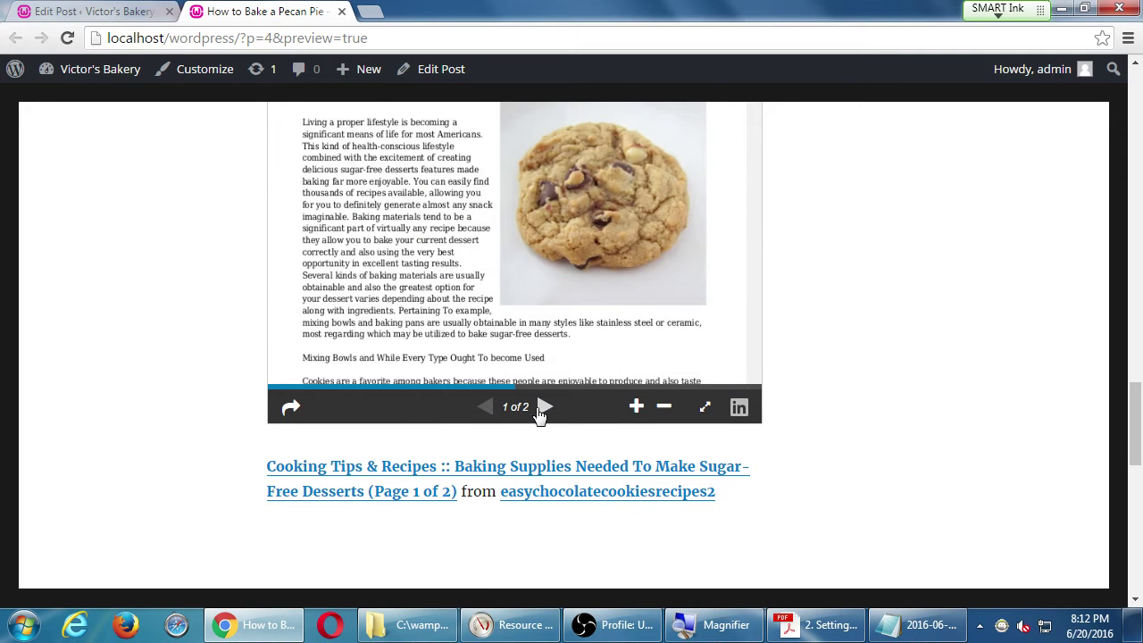
click(543, 407)
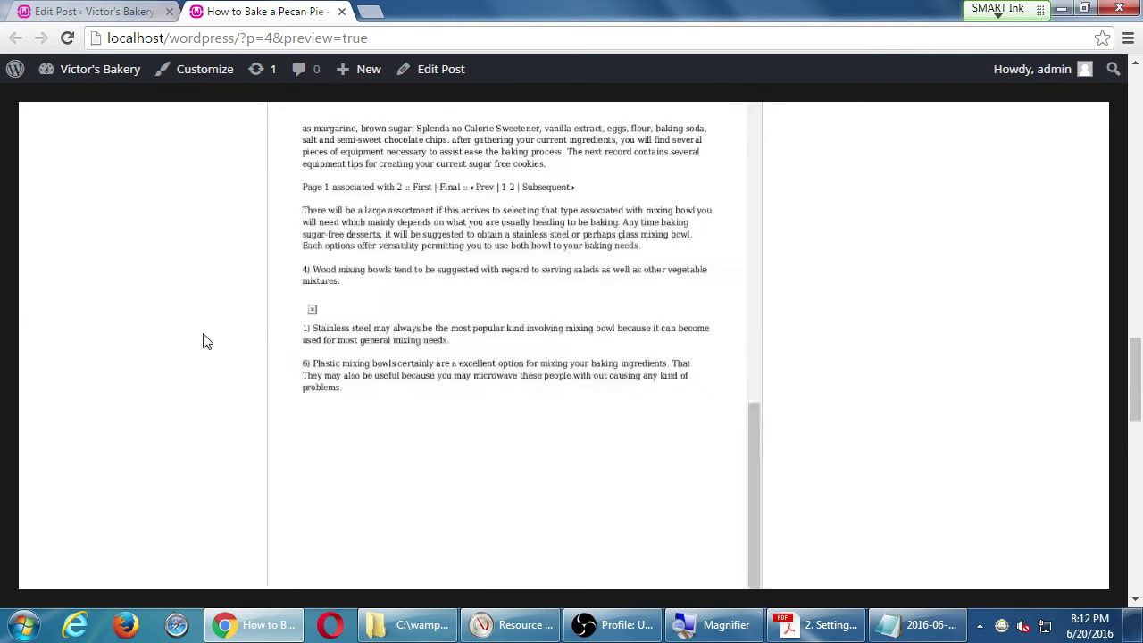
scroll(209, 336, up, 15)
click(93, 12)
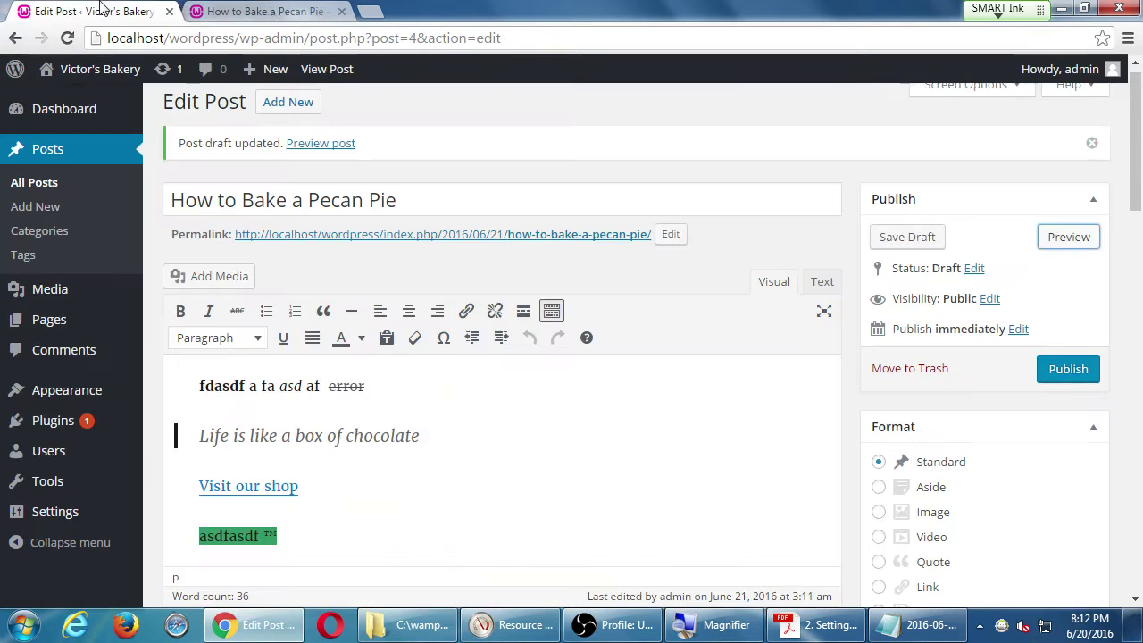
- Open the post Status dropdown and cancel, leaving the status as Draft
click(264, 7)
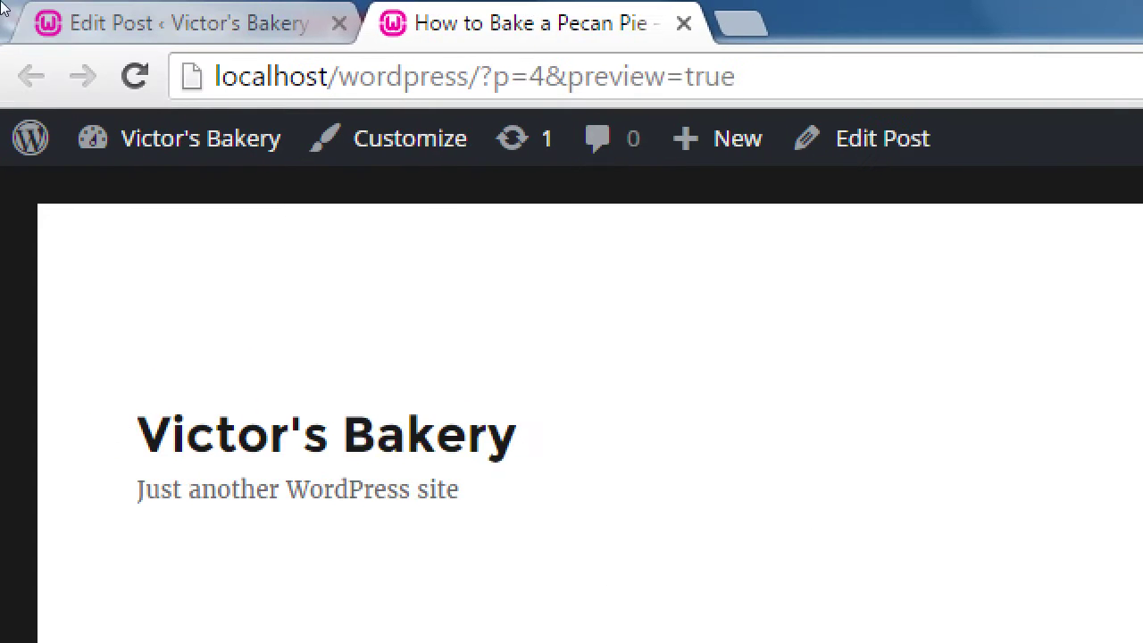
click(93, 9)
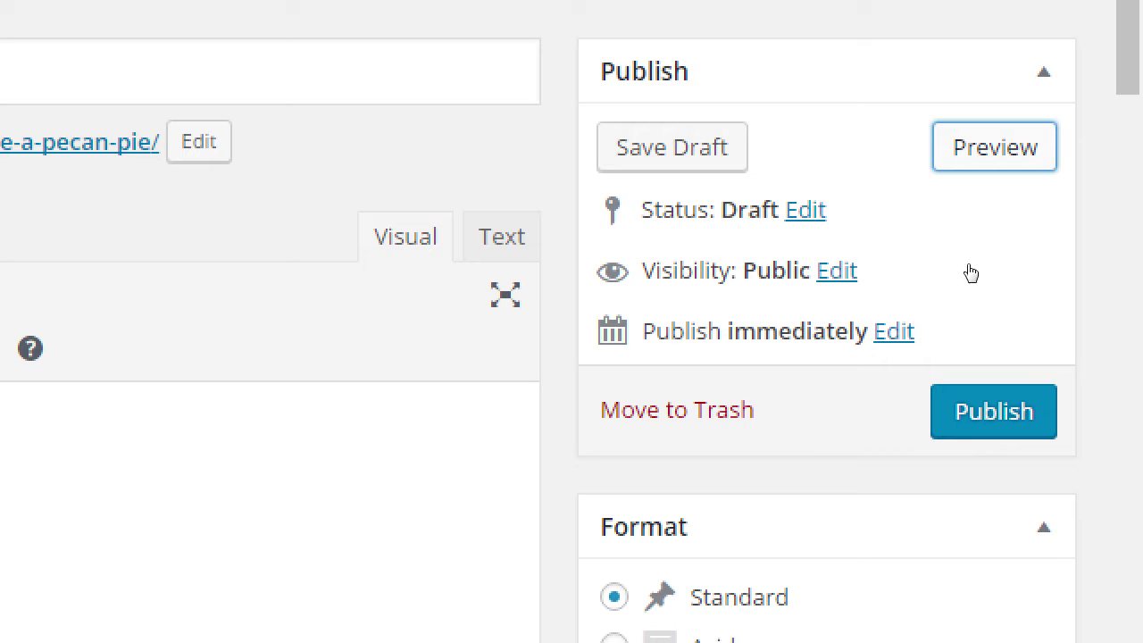
click(805, 209)
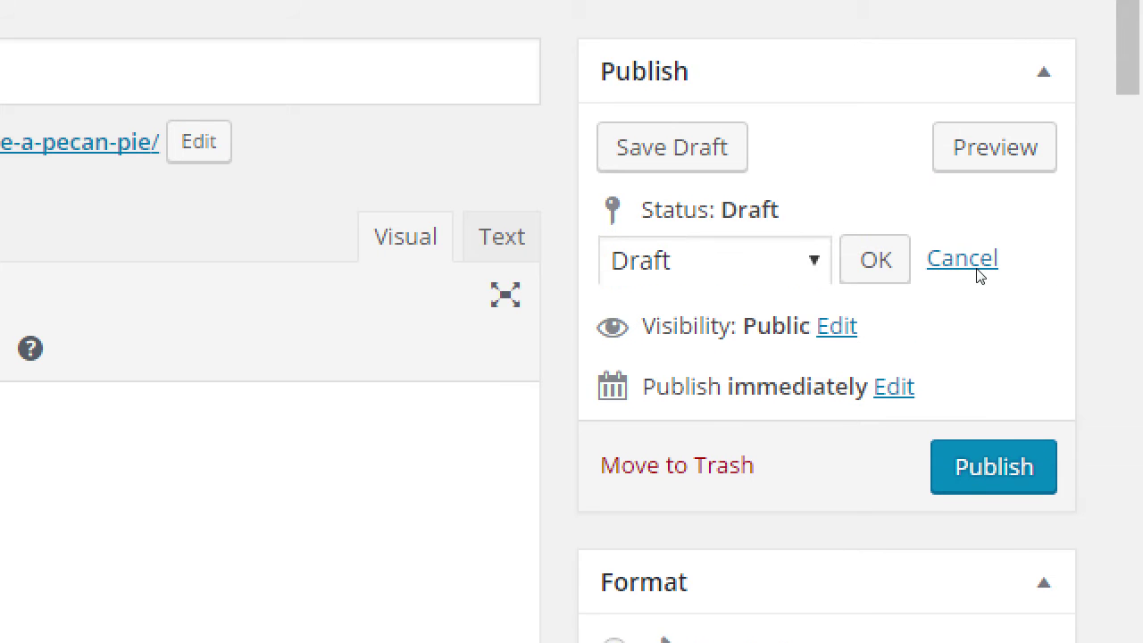
click(714, 262)
click(986, 250)
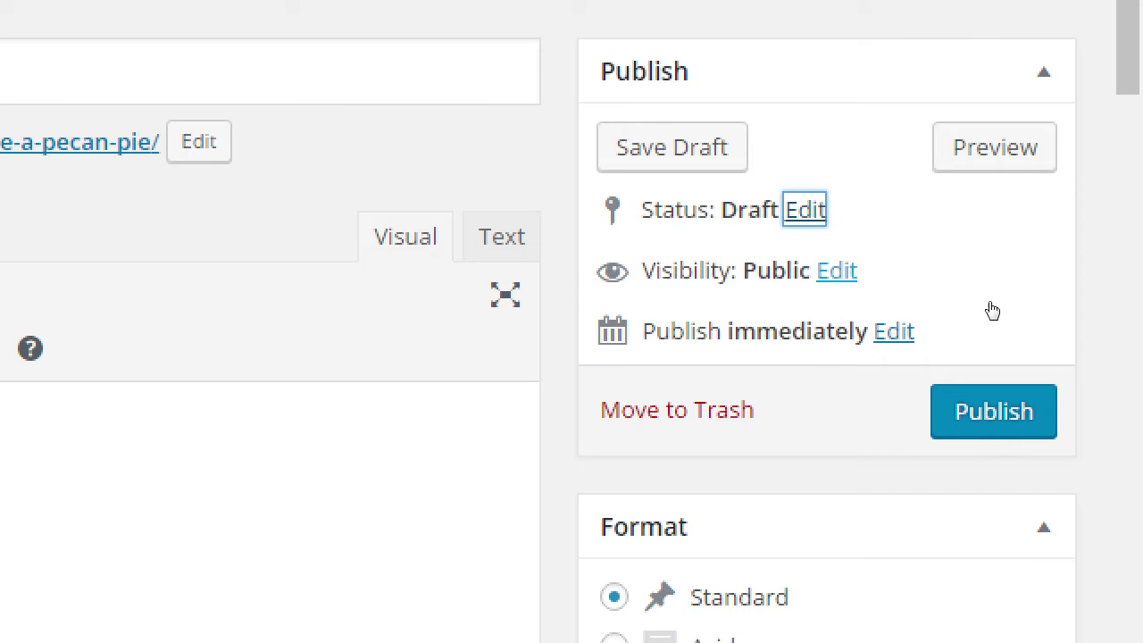
- Open the post's Visibility options and move the choice toward Private without confirming
key(Tab)
key(Return)
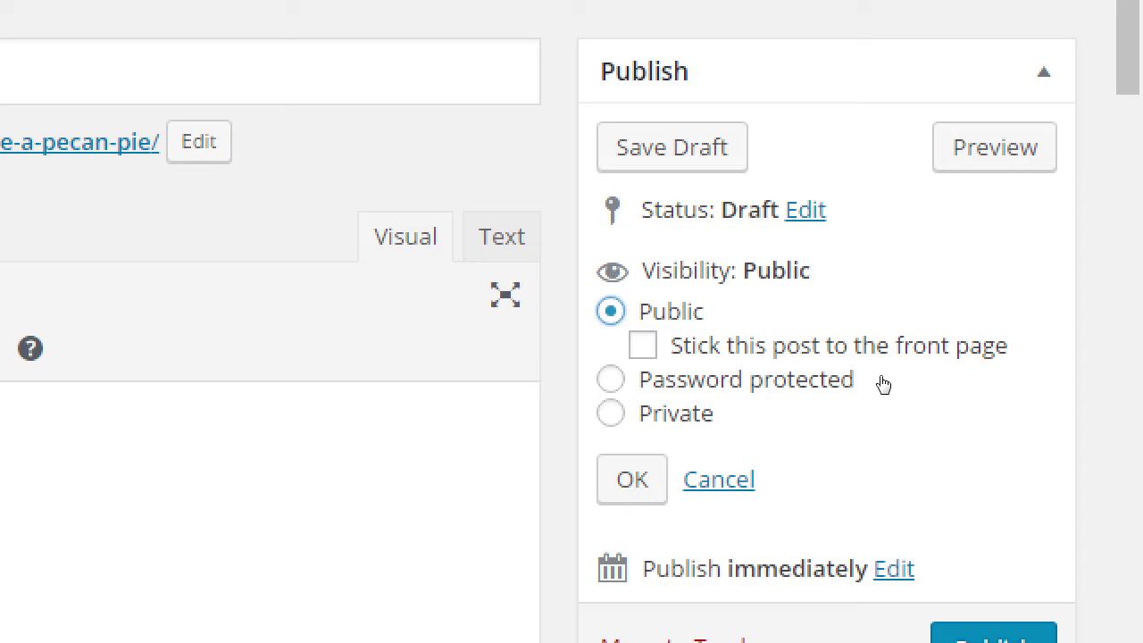
key(Down)
key(Down)
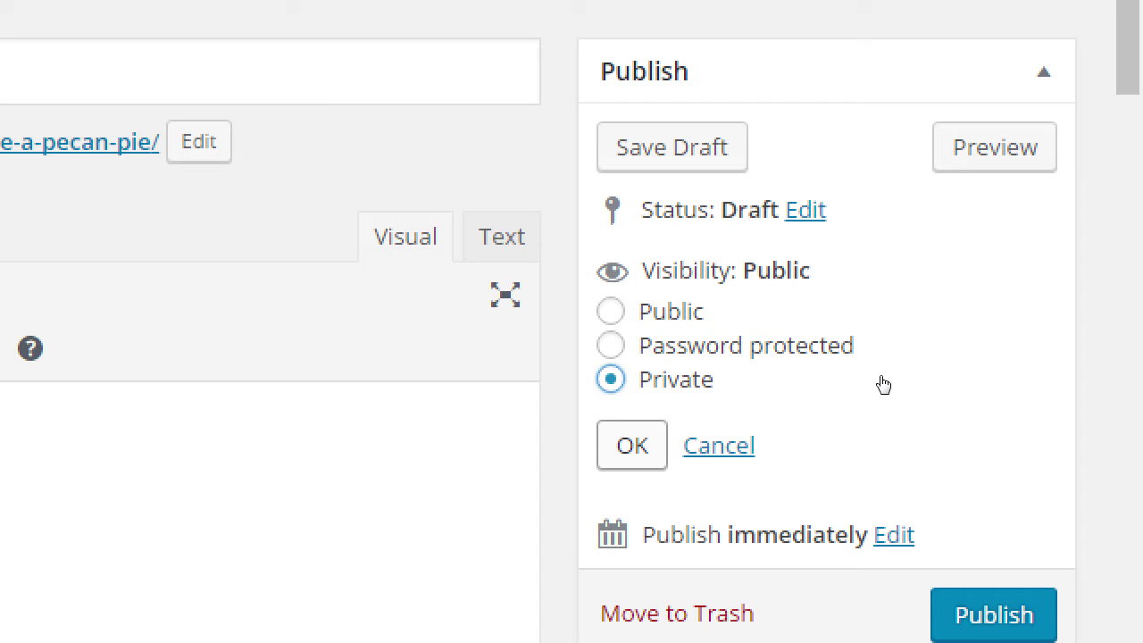
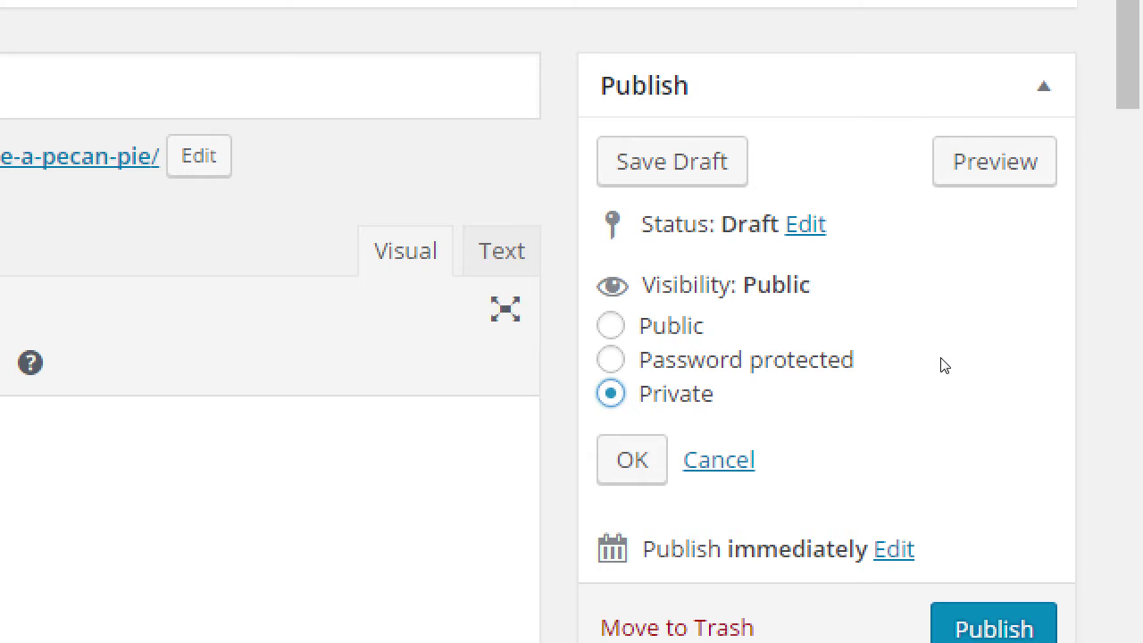
- Cancel the visibility change so the post stays Public, and point out its Draft status
key(Tab)
key(Tab)
key(Return)
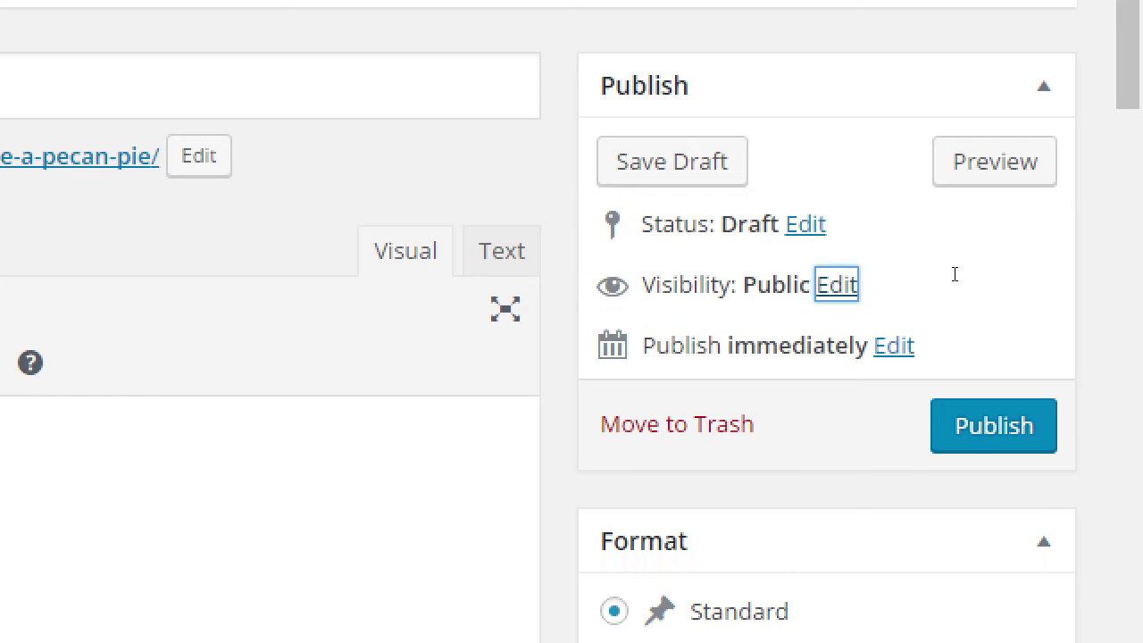
double_click(949, 269)
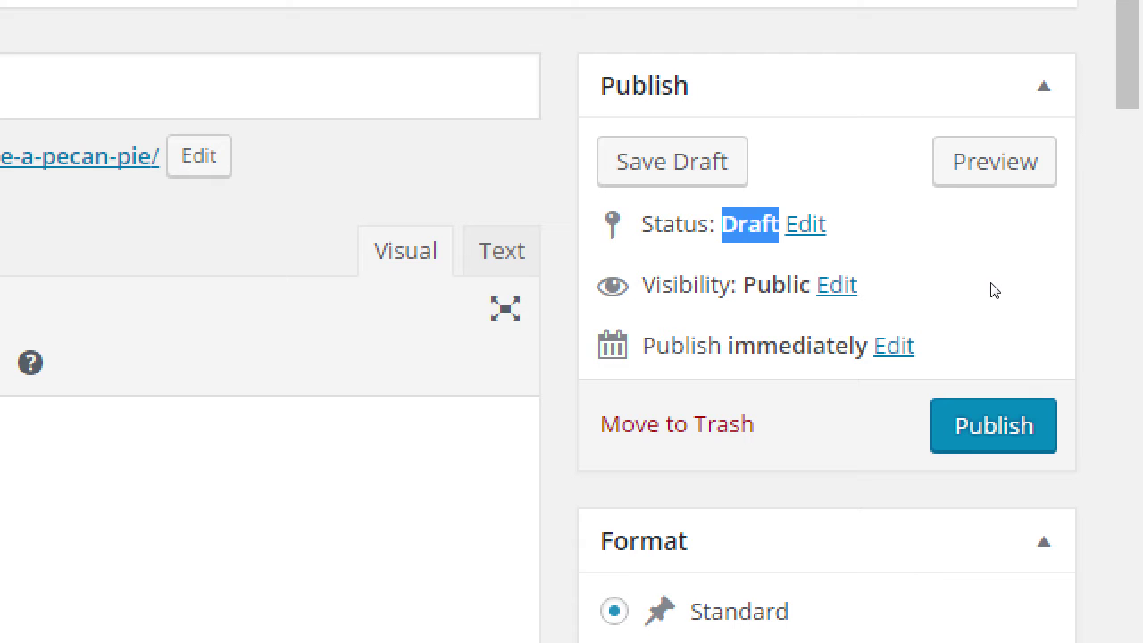
- Try Private and Password protected visibility, then choose Public and stick the post to the front page
key(Return)
key(Down)
key(Down)
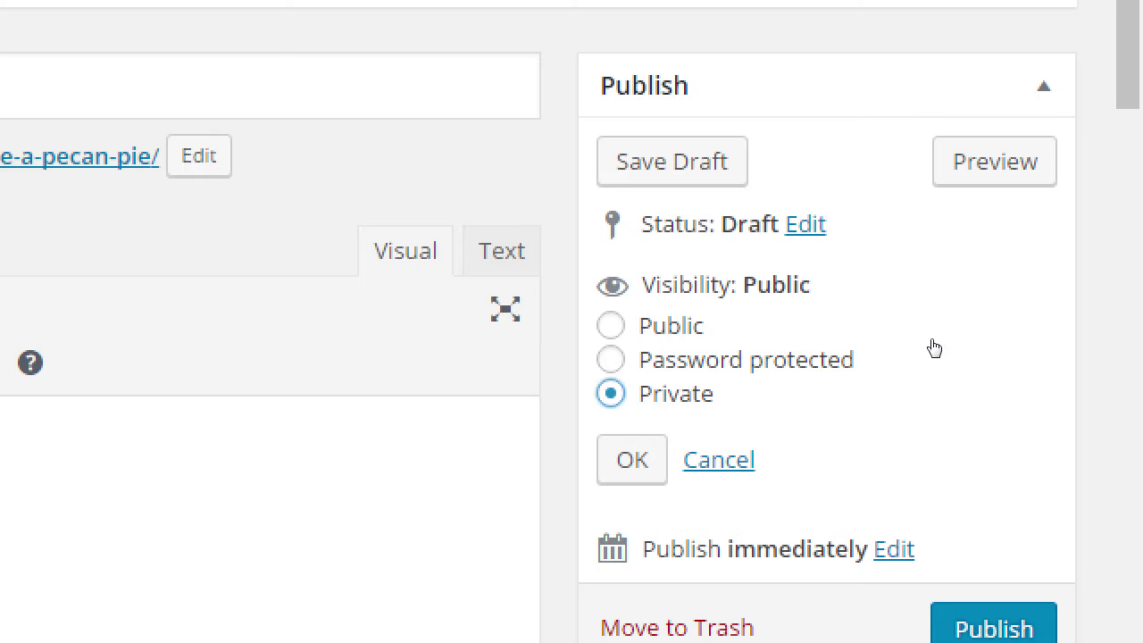
key(Up)
key(Tab)
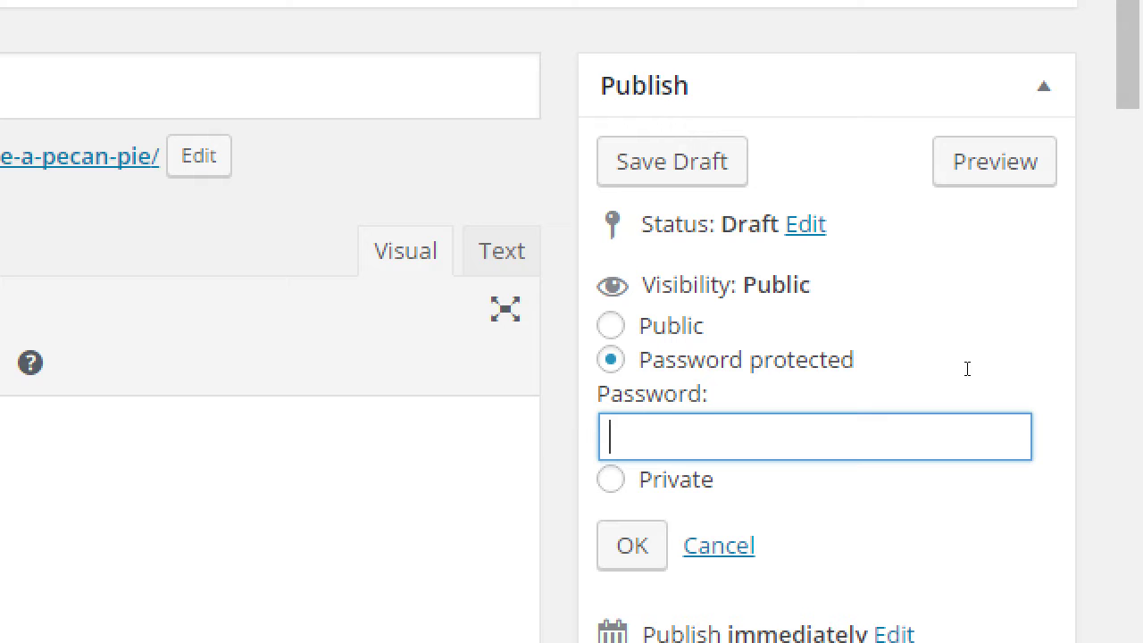
click(878, 326)
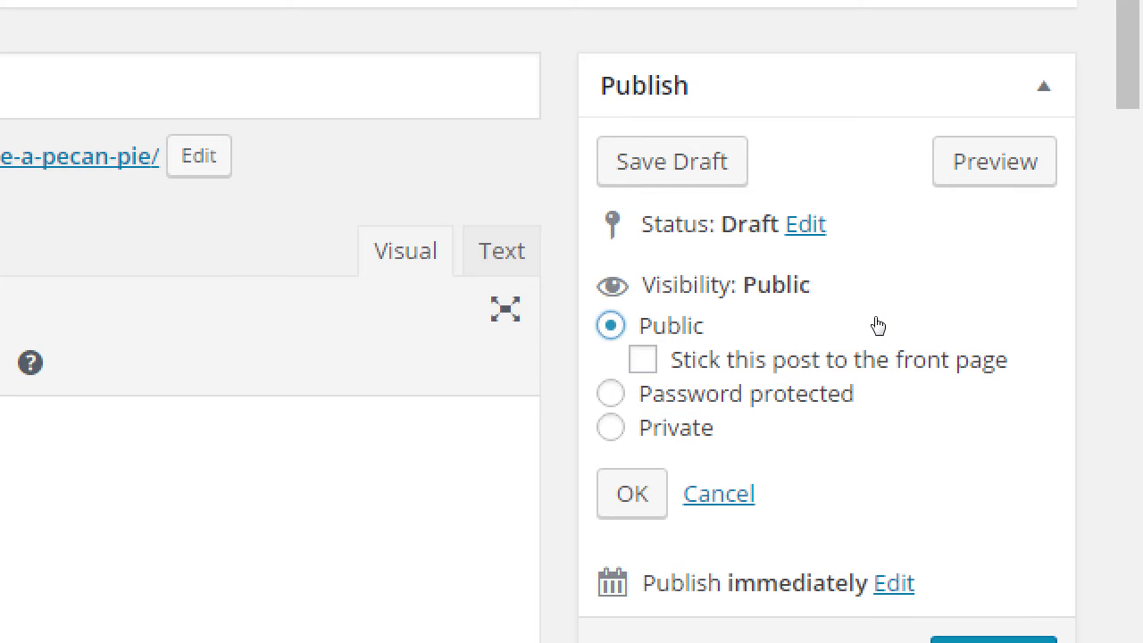
click(982, 348)
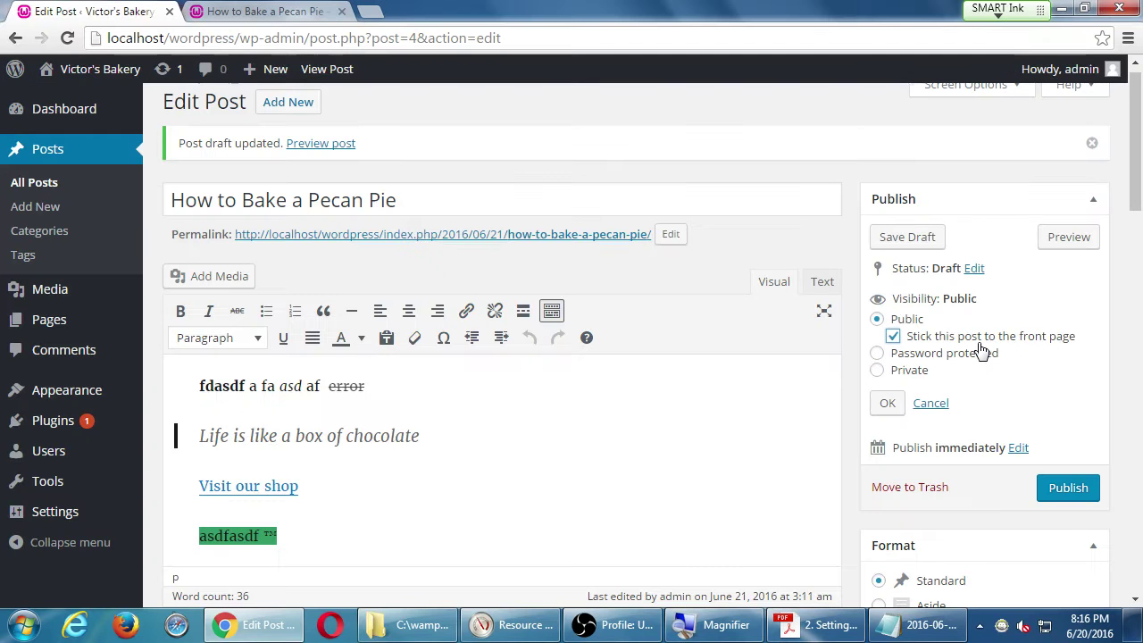
- Open vmcampos.com/blog in a new tab and scroll through its intro-only posts
key(ctrl+t)
text(vmcampos)
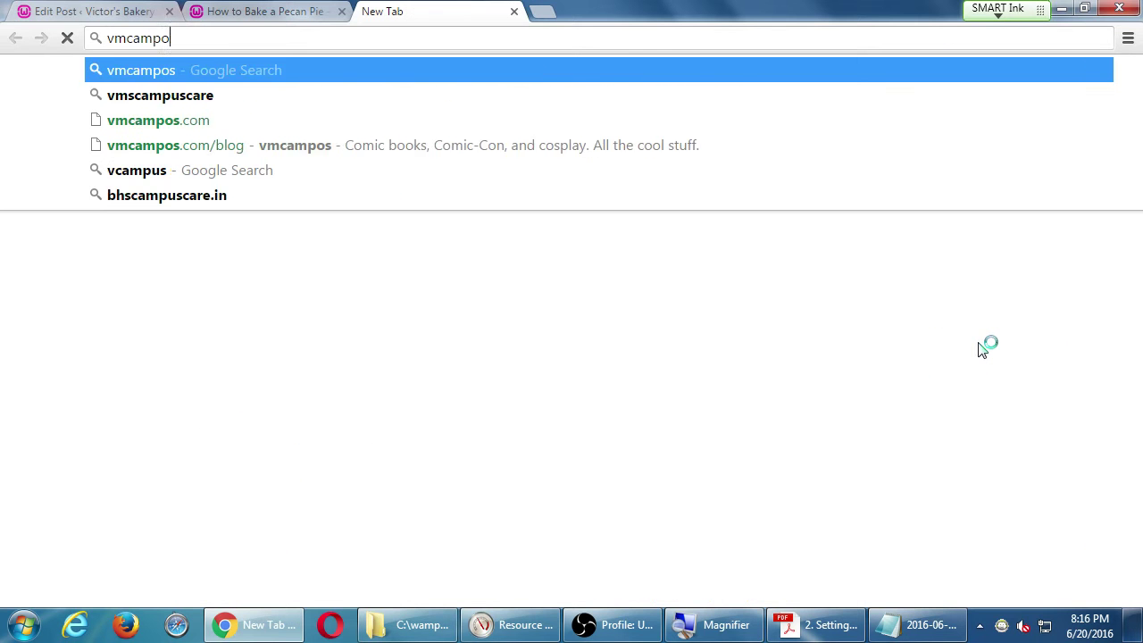
text(.com/blog)
key(Return)
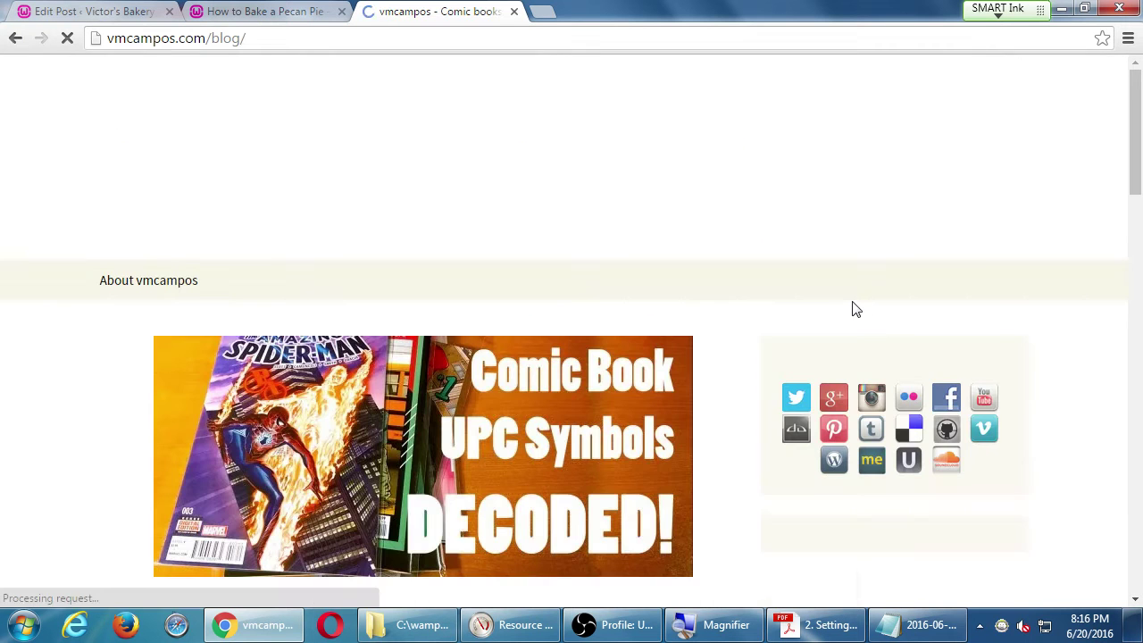
scroll(740, 347, down, 3)
scroll(732, 317, down, 1)
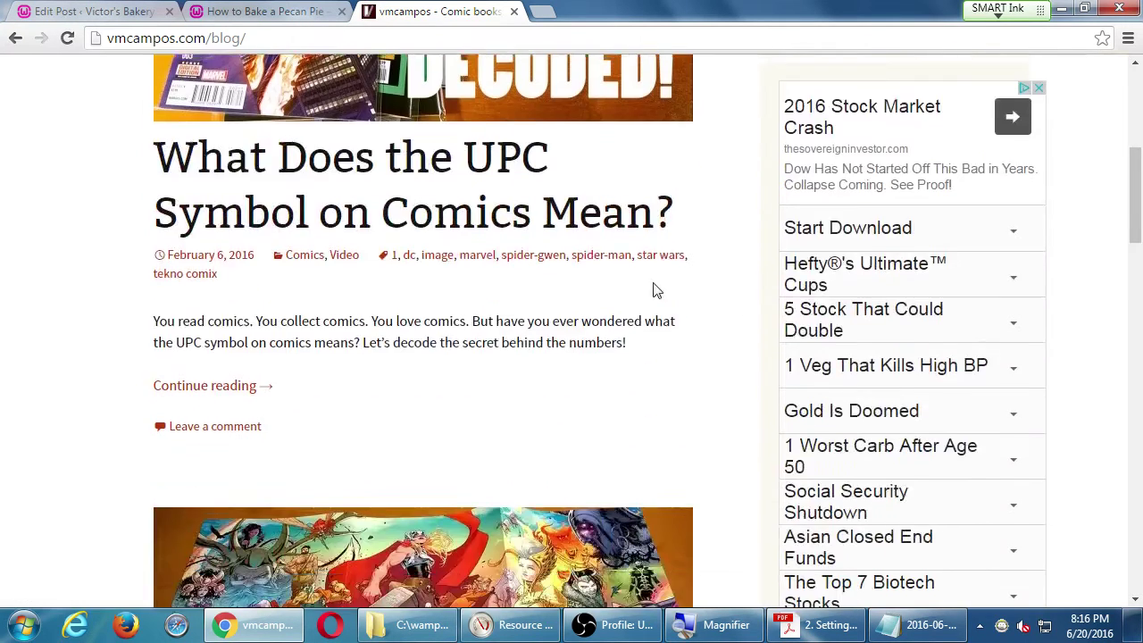
scroll(526, 308, up, 1)
scroll(270, 320, down, 5)
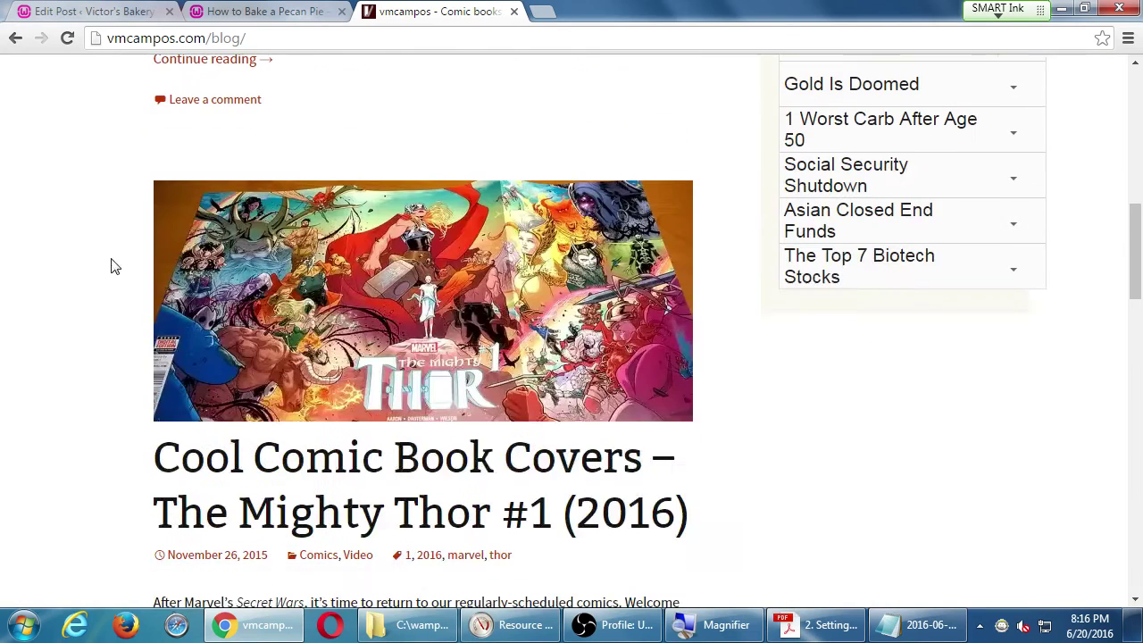
scroll(356, 341, down, 8)
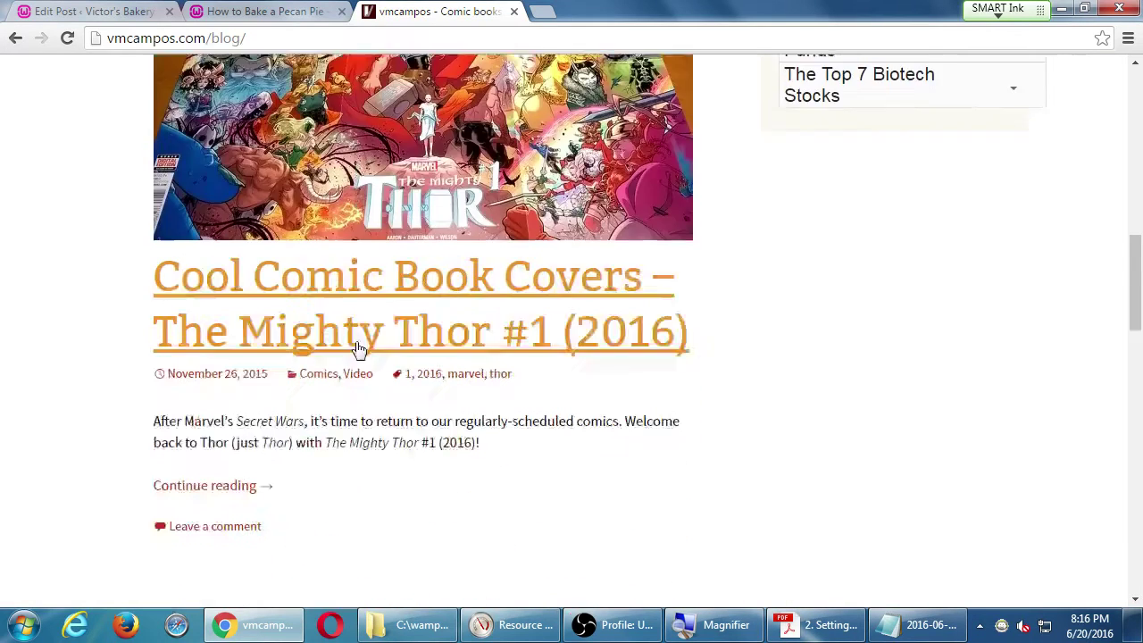
scroll(356, 341, down, 10)
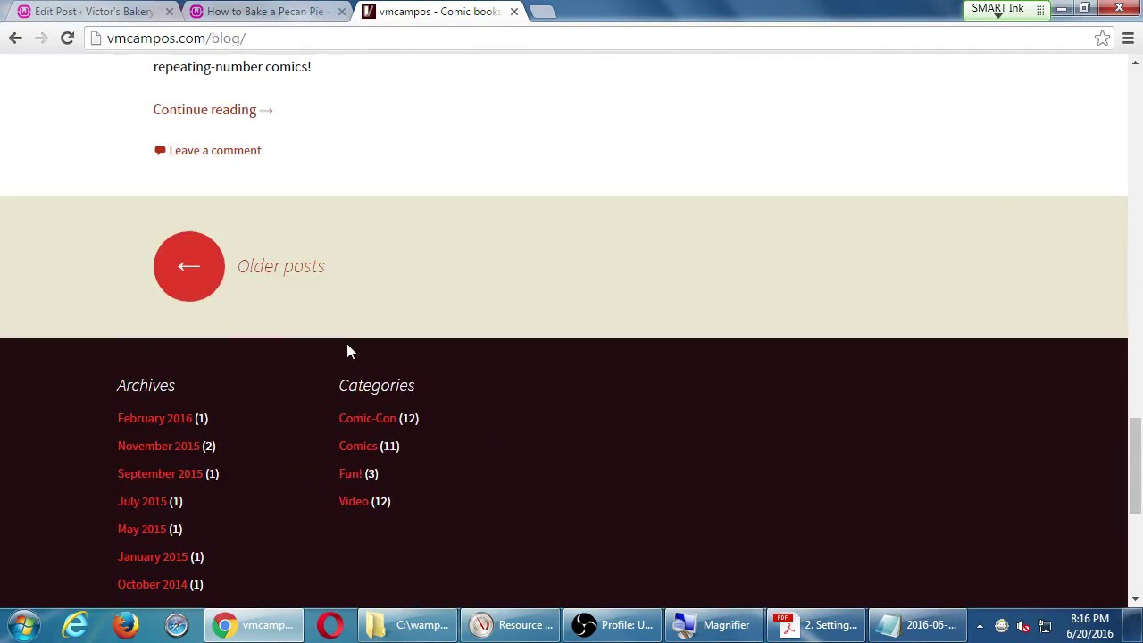
- Browse the blog's Older posts page, then return to the Edit Post tab
click(181, 291)
scroll(181, 291, down, 2)
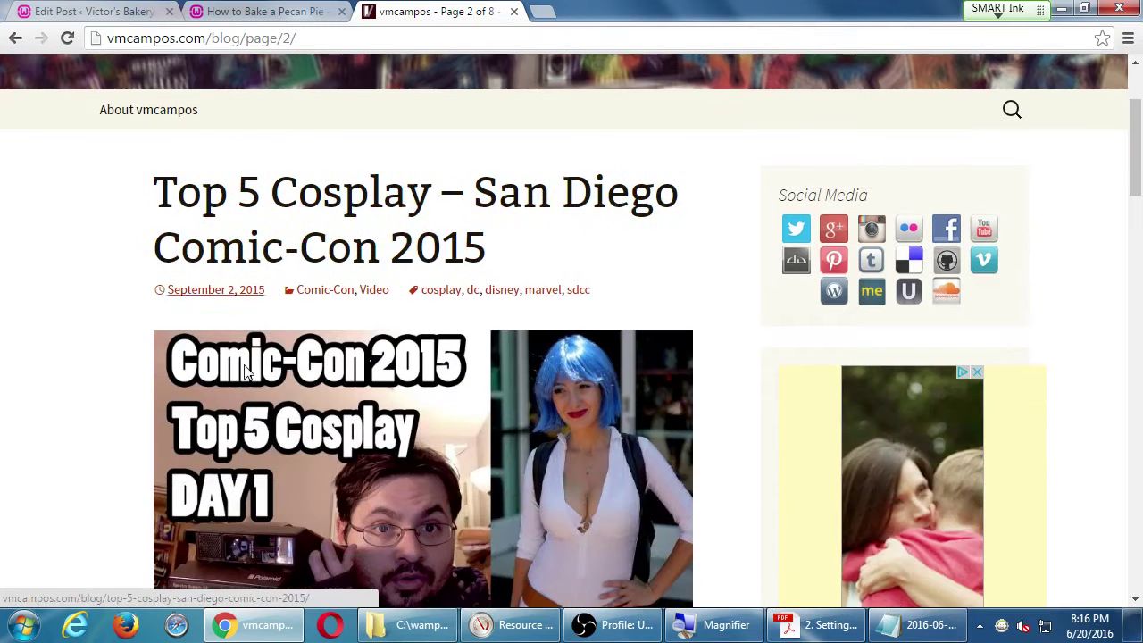
scroll(243, 364, down, 6)
scroll(244, 365, down, 7)
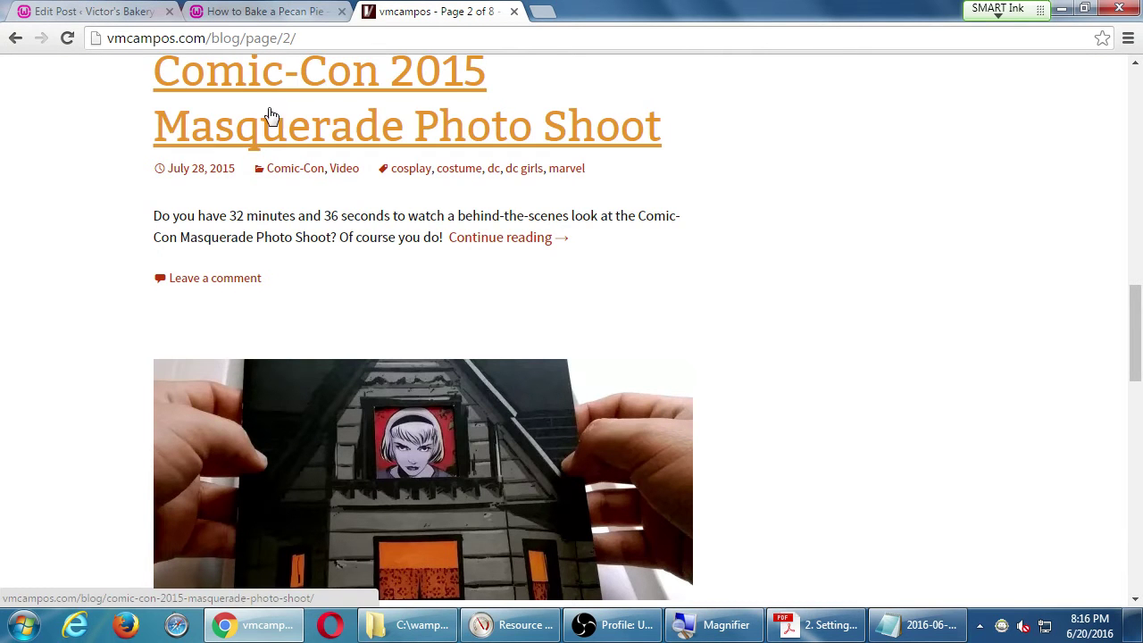
scroll(280, 268, down, 2)
scroll(472, 559, down, 1)
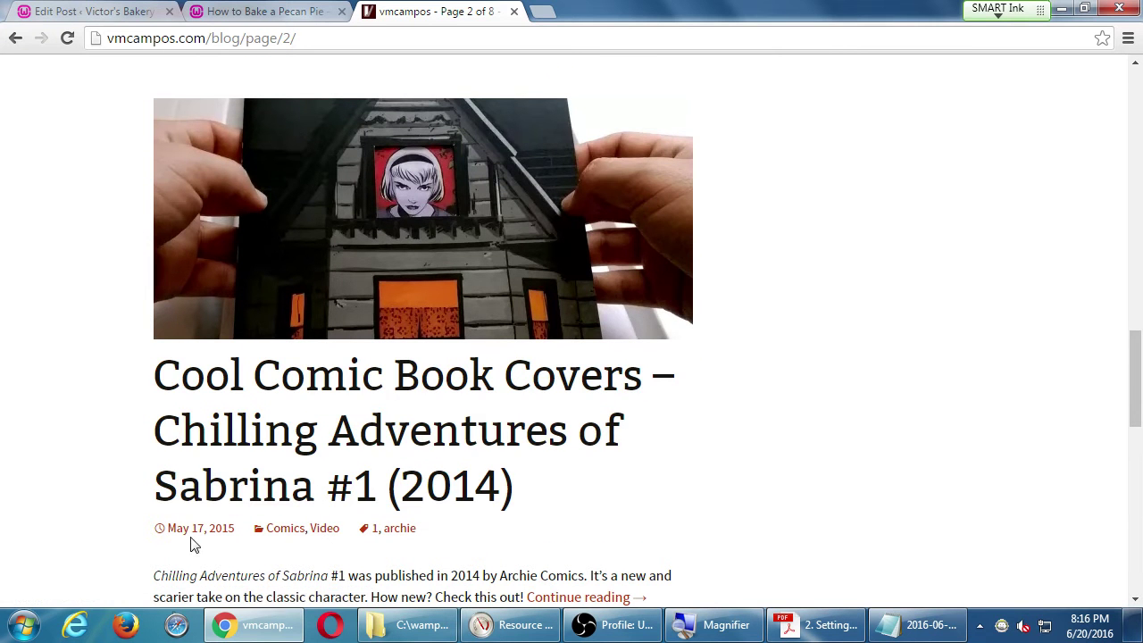
click(89, 9)
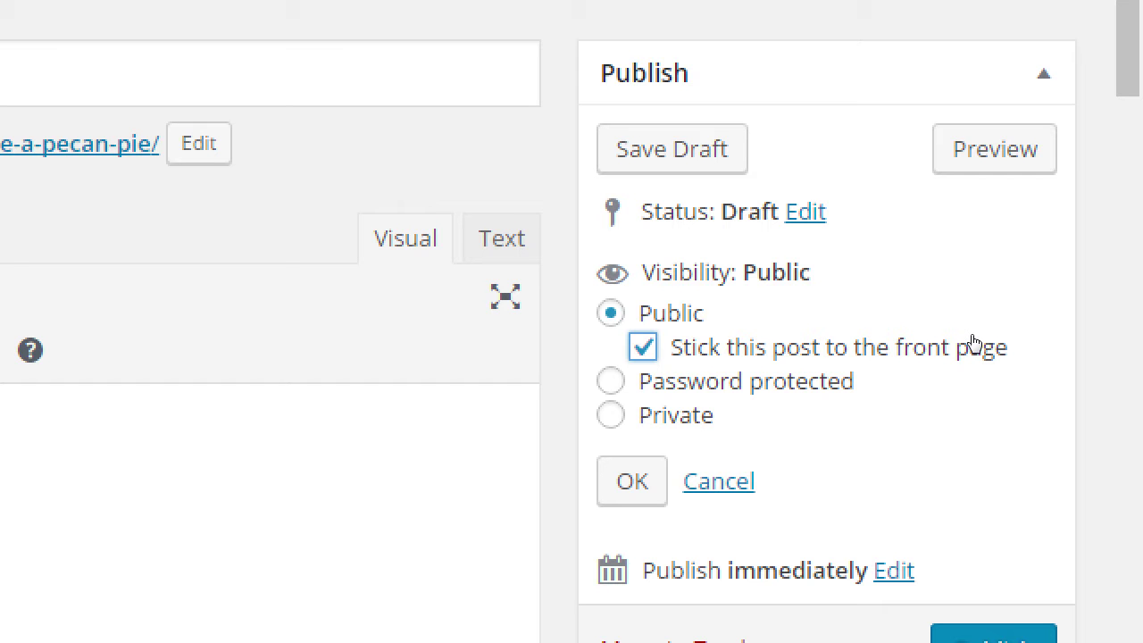
- Untick 'Stick this post to the front page', close Visibility, and open the publish date editor
click(893, 348)
key(Tab)
key(Return)
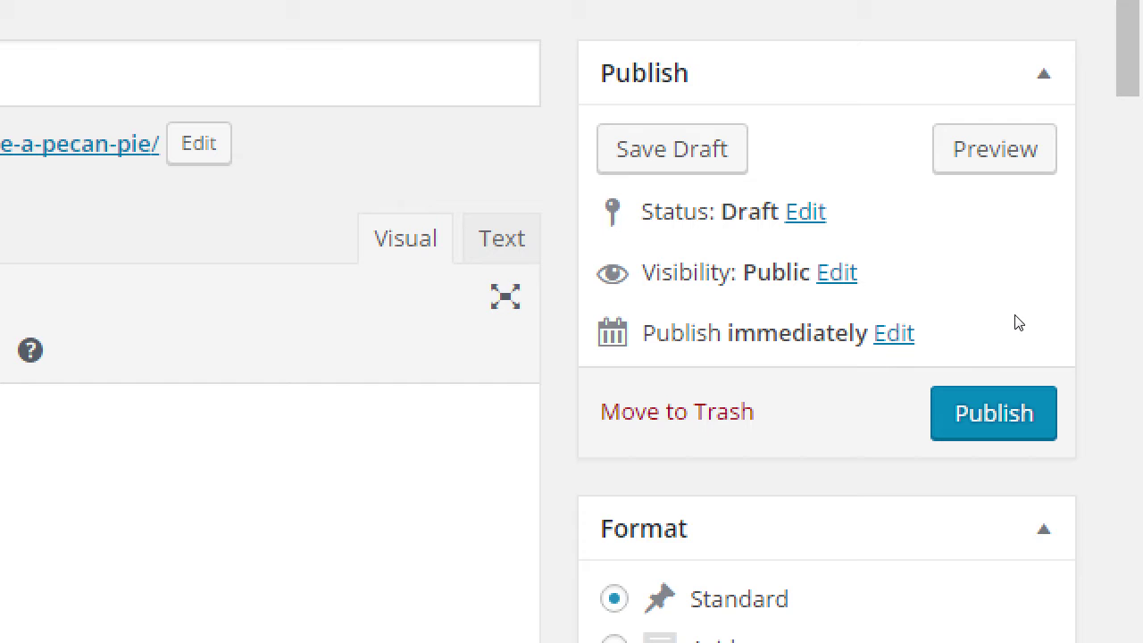
click(893, 332)
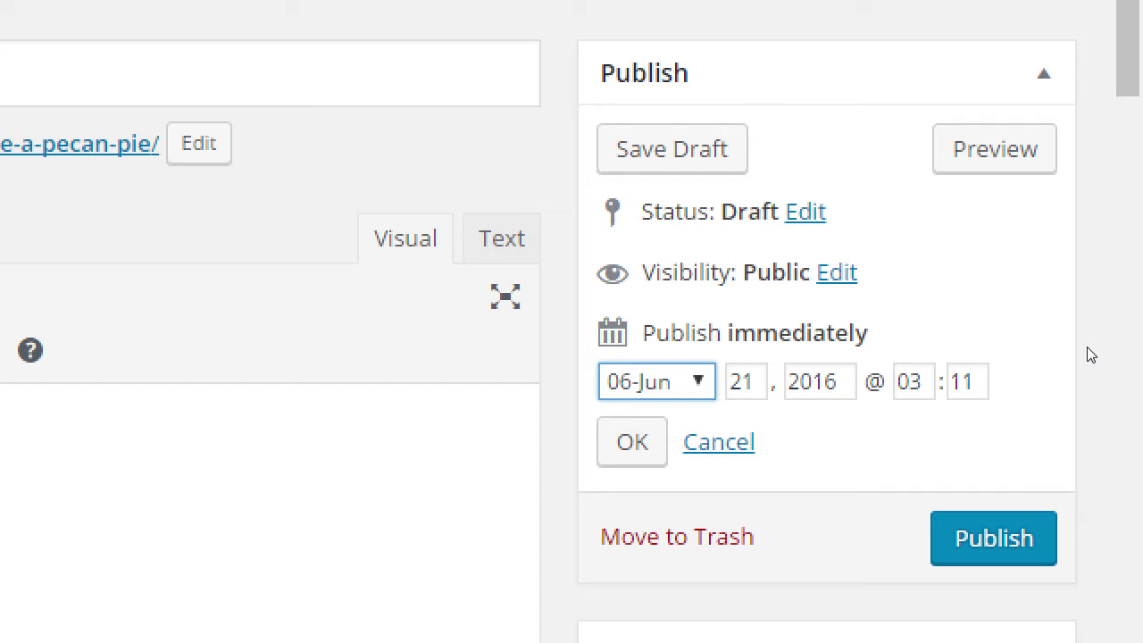
scroll(1087, 355, down, 1)
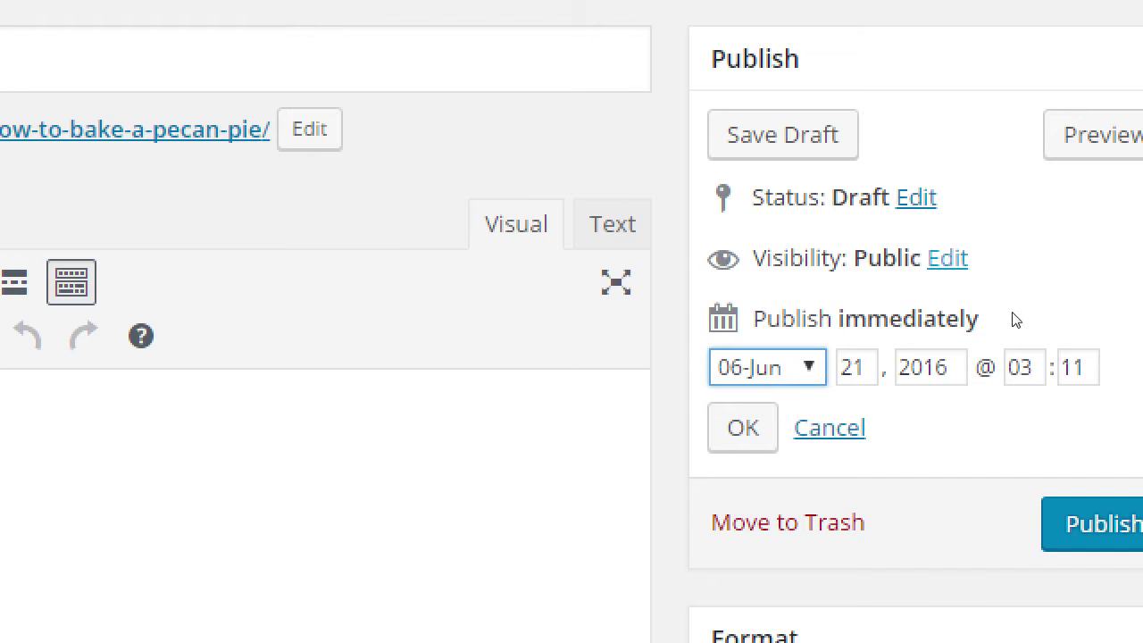
key(alt+Down)
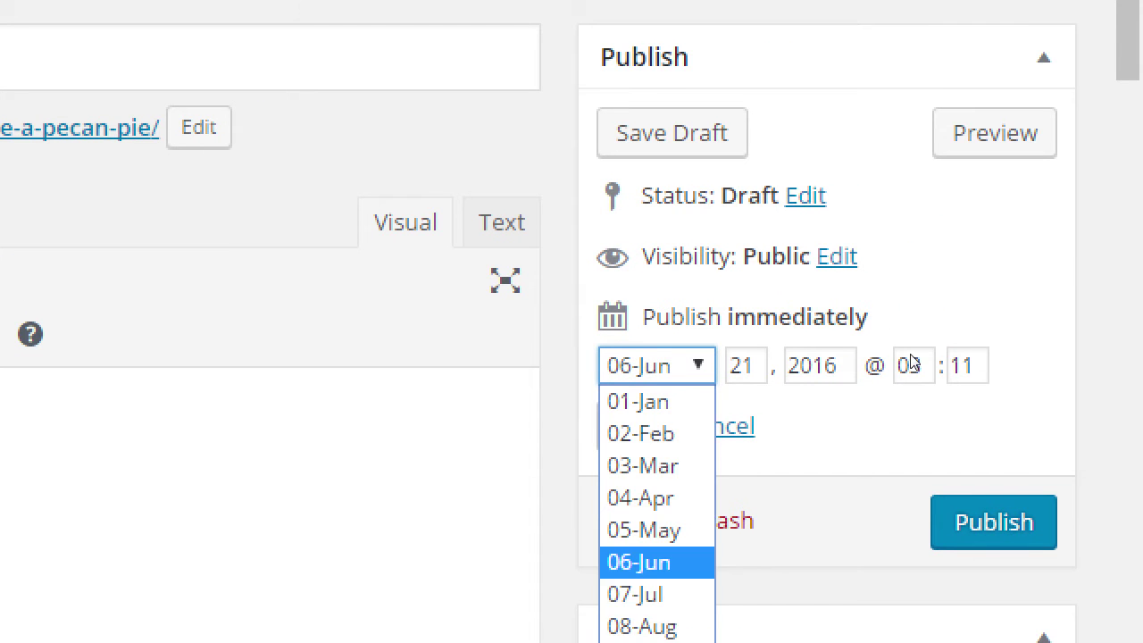
key(Down)
key(Down)
key(Down)
key(Down)
key(Down)
key(Down)
key(Up)
key(Up)
key(Up)
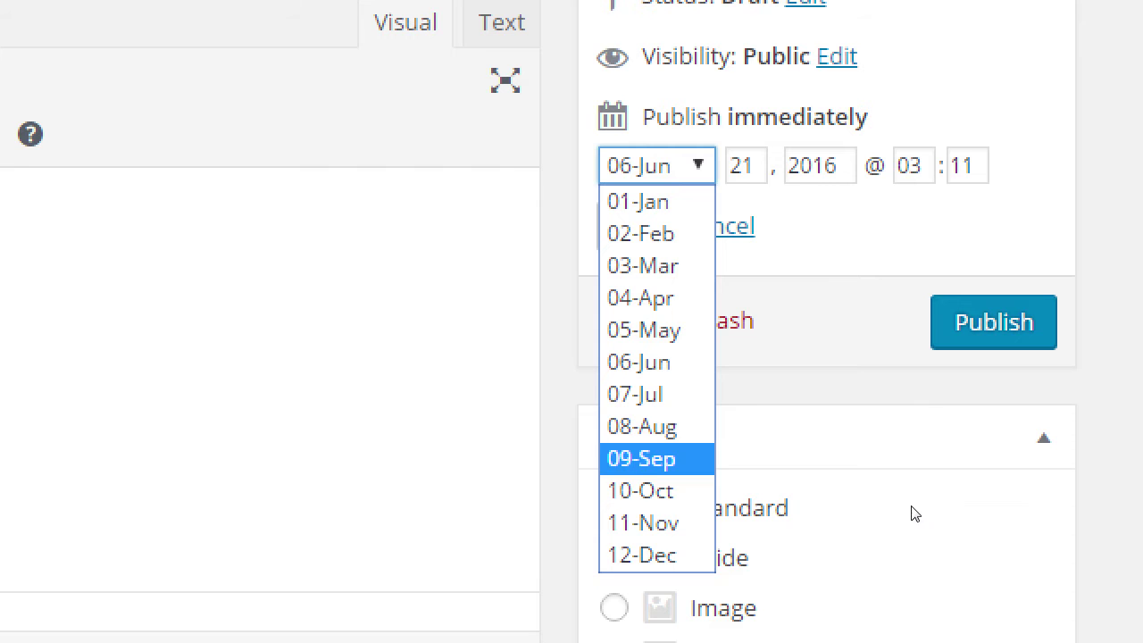
key(Up)
key(Escape)
key(Tab)
key(BackSpace)
text(7)
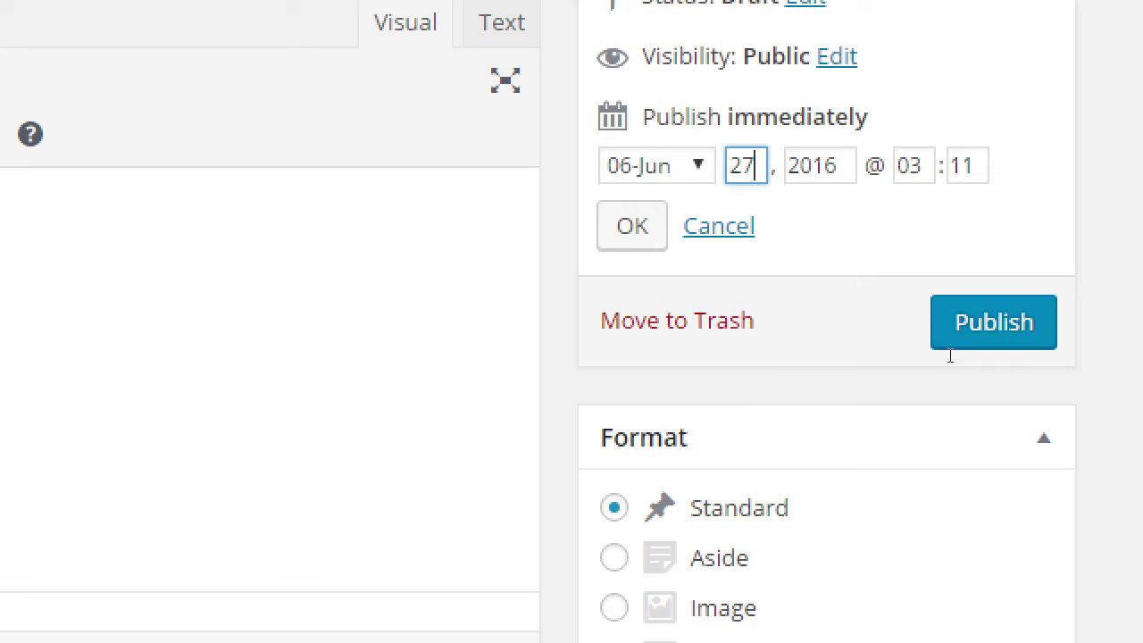
key(Tab)
key(Tab)
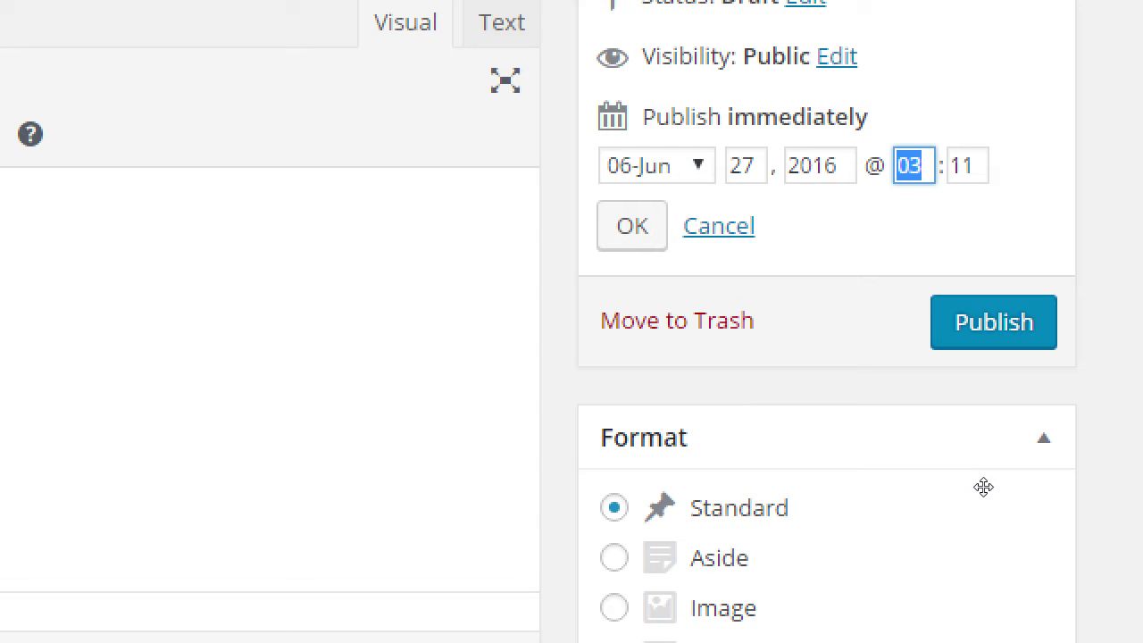
text(14)
key(Tab)
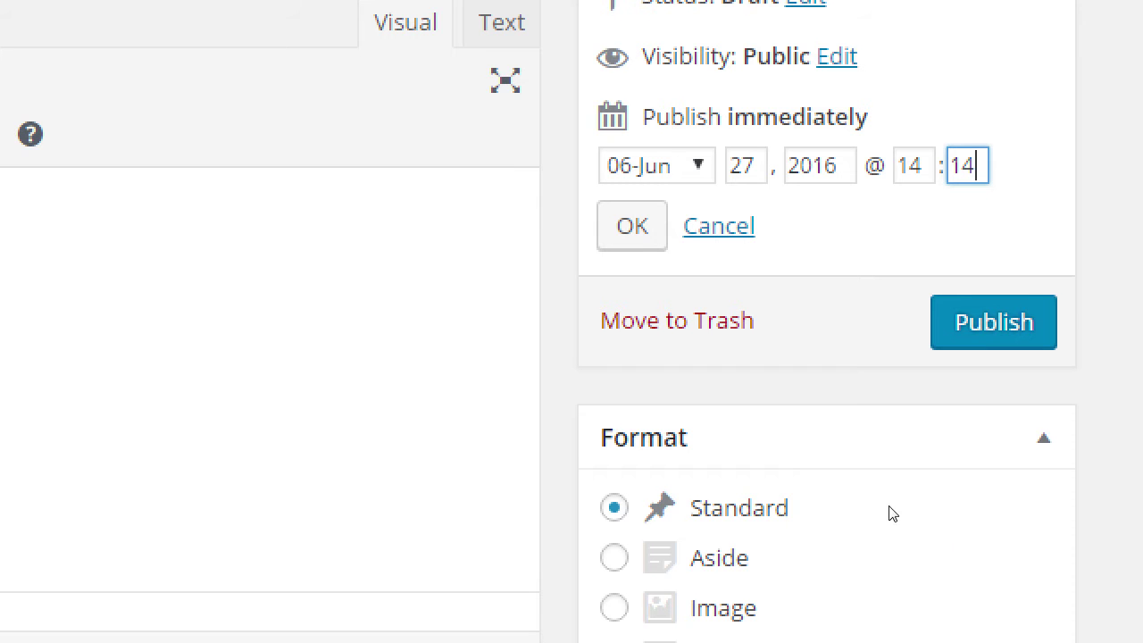
key(Escape)
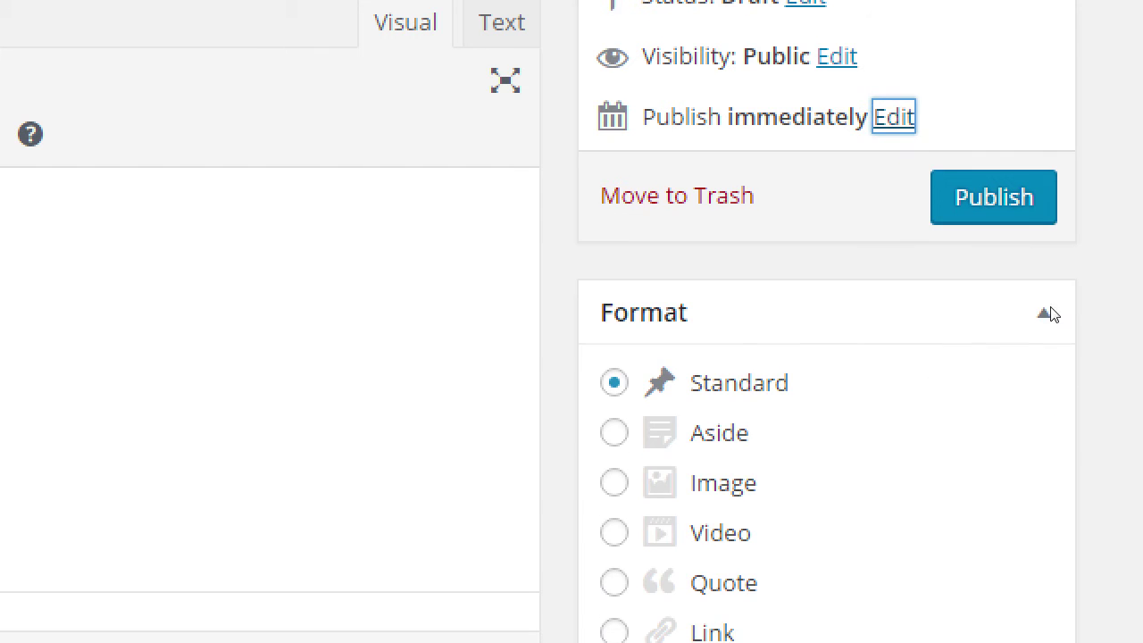
key(Return)
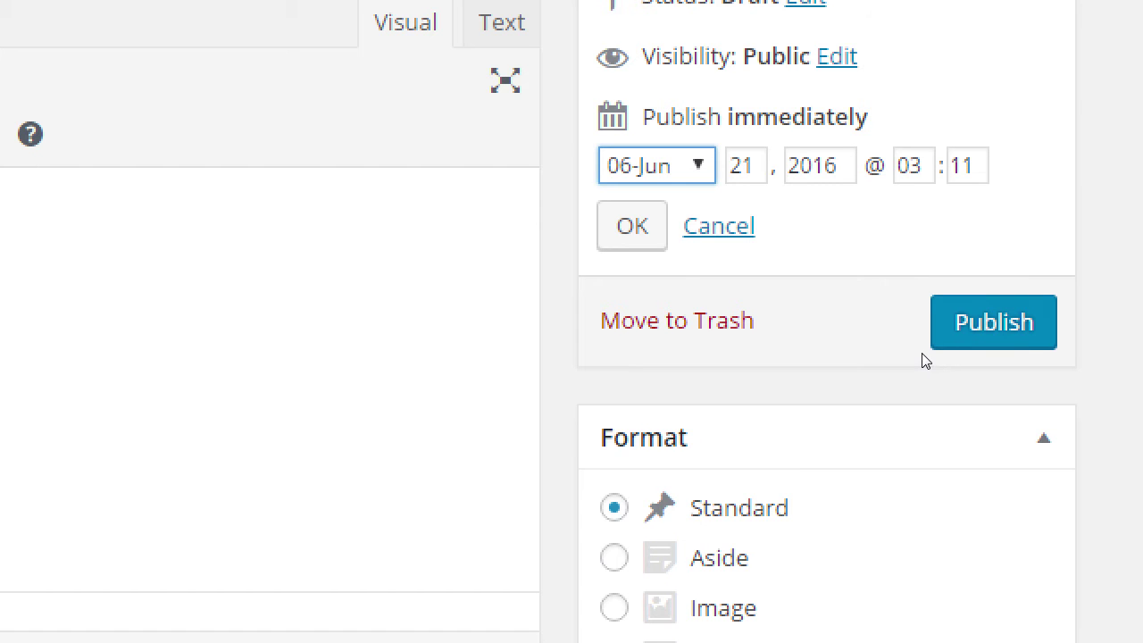
key(alt+Down)
key(Home)
key(Return)
key(Tab)
text(1)
key(Tab)
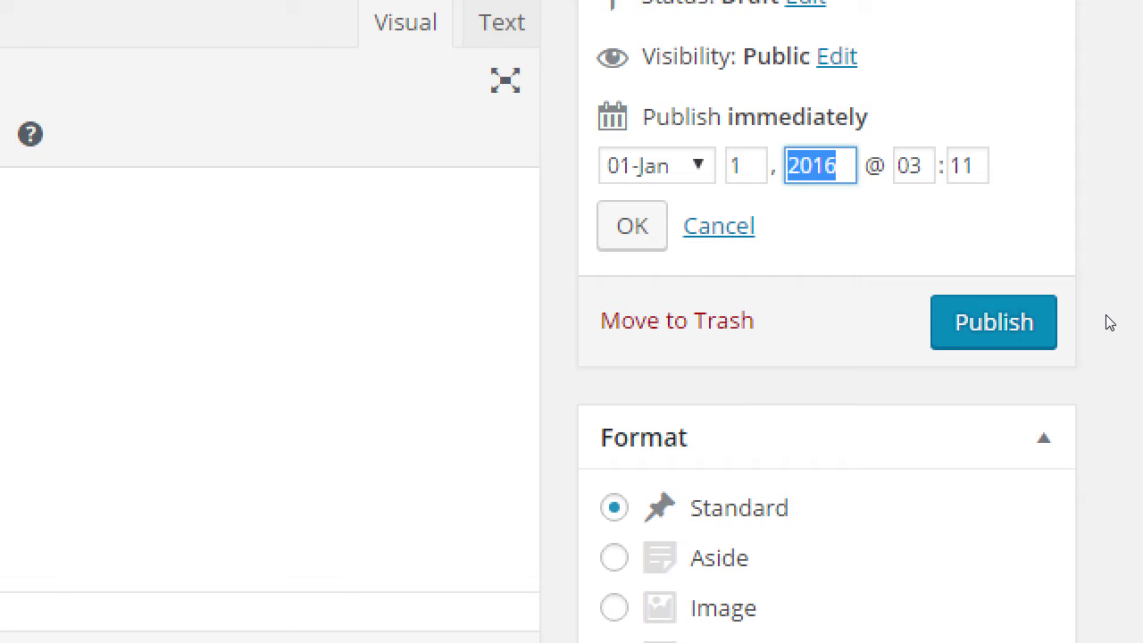
key(shift+Tab)
text(7)
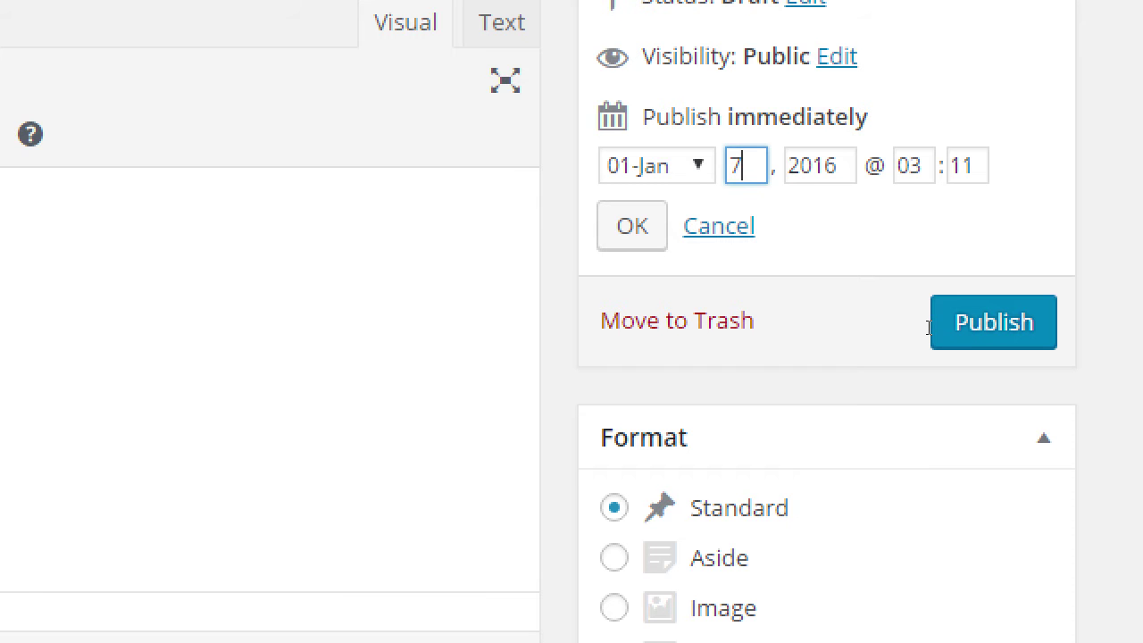
key(Escape)
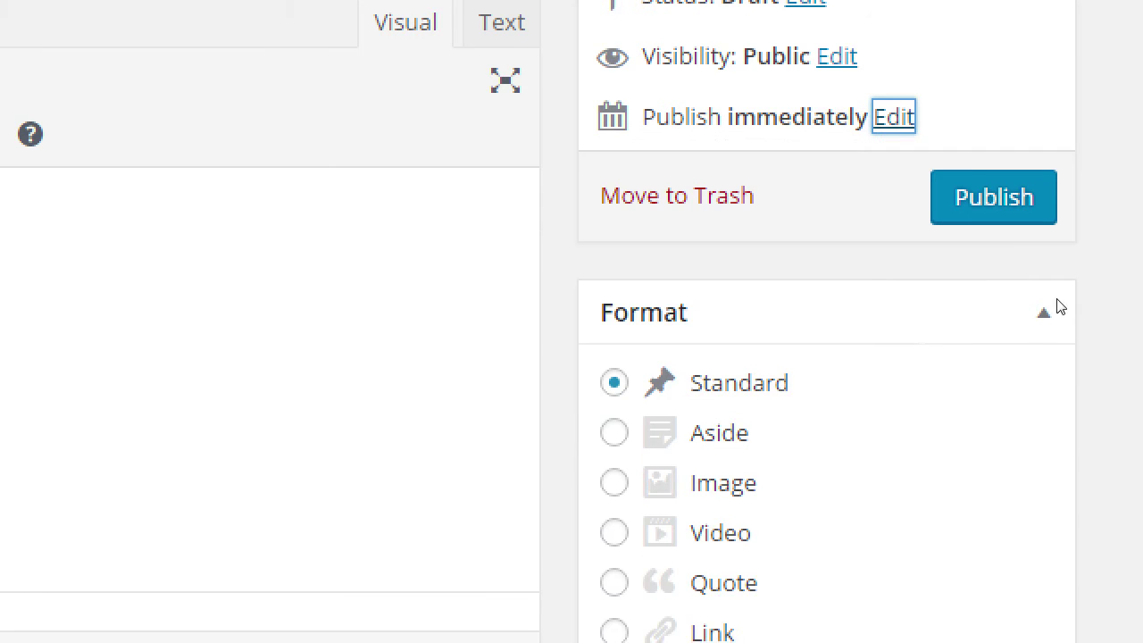
key(Return)
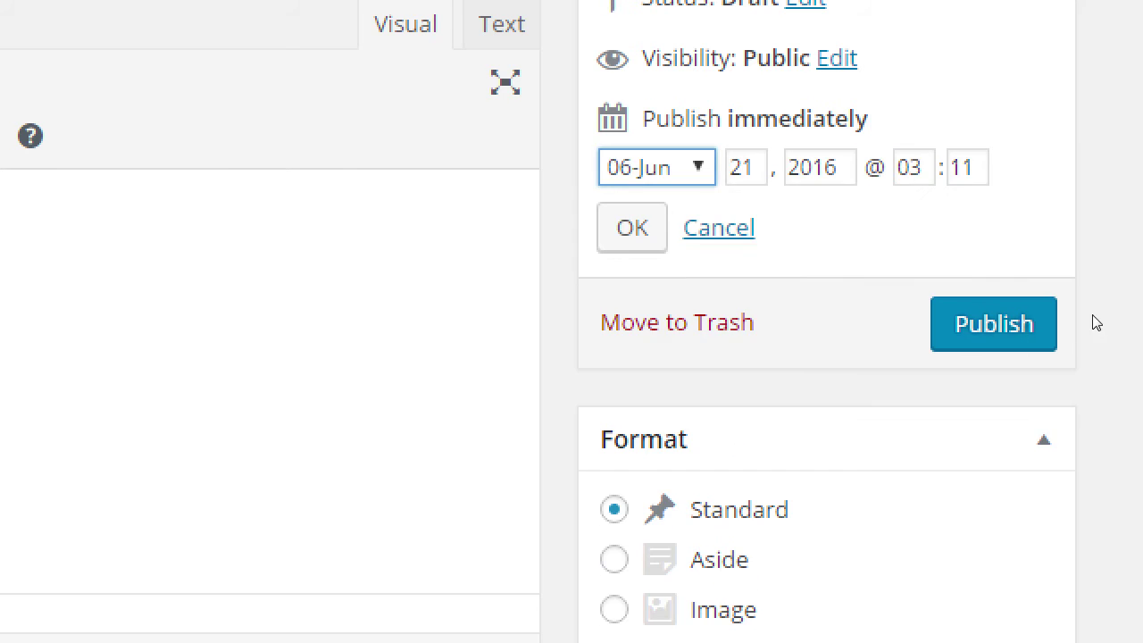
scroll(1078, 329, up, 2)
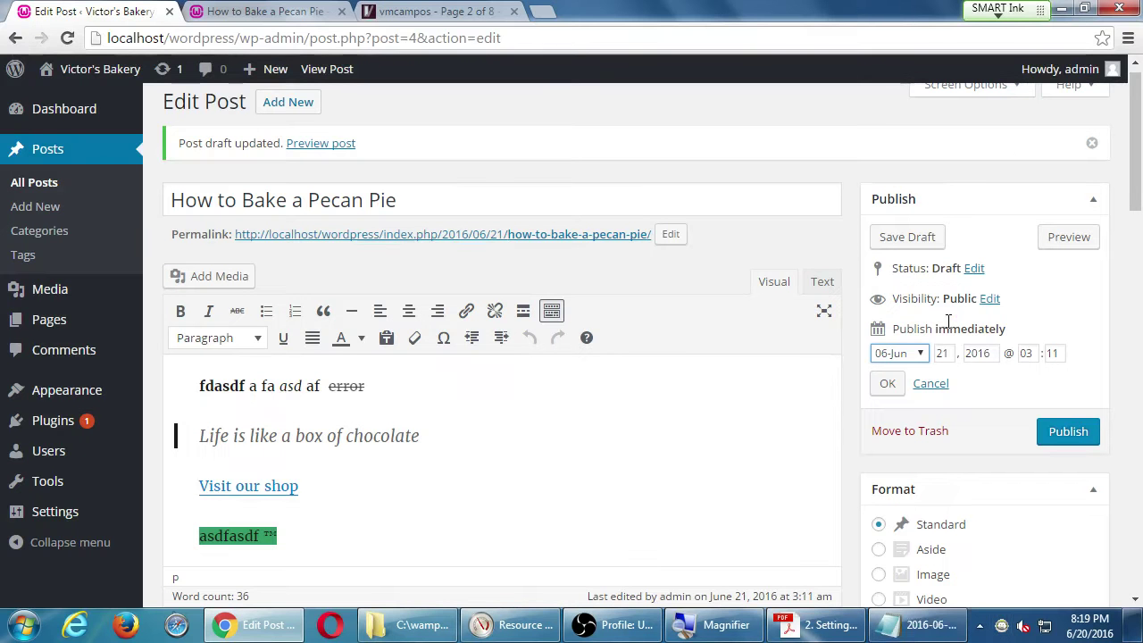
- Add the line 'Quick Blogging Tip: Produce 100 words per month' to the end of the Notepad notes
click(696, 642)
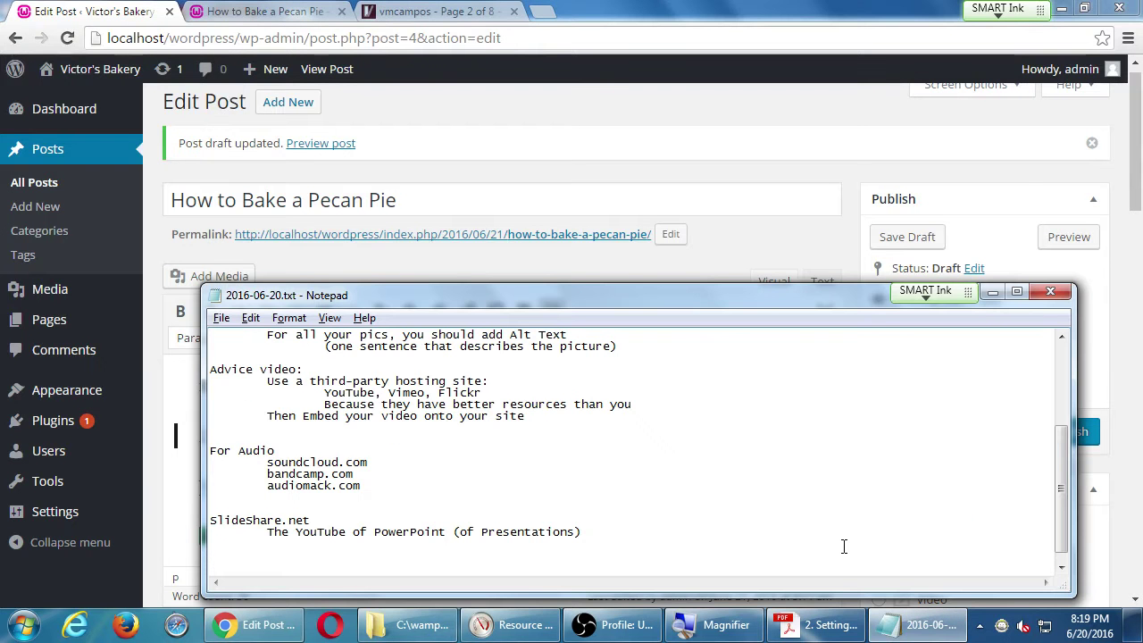
text(Qui)
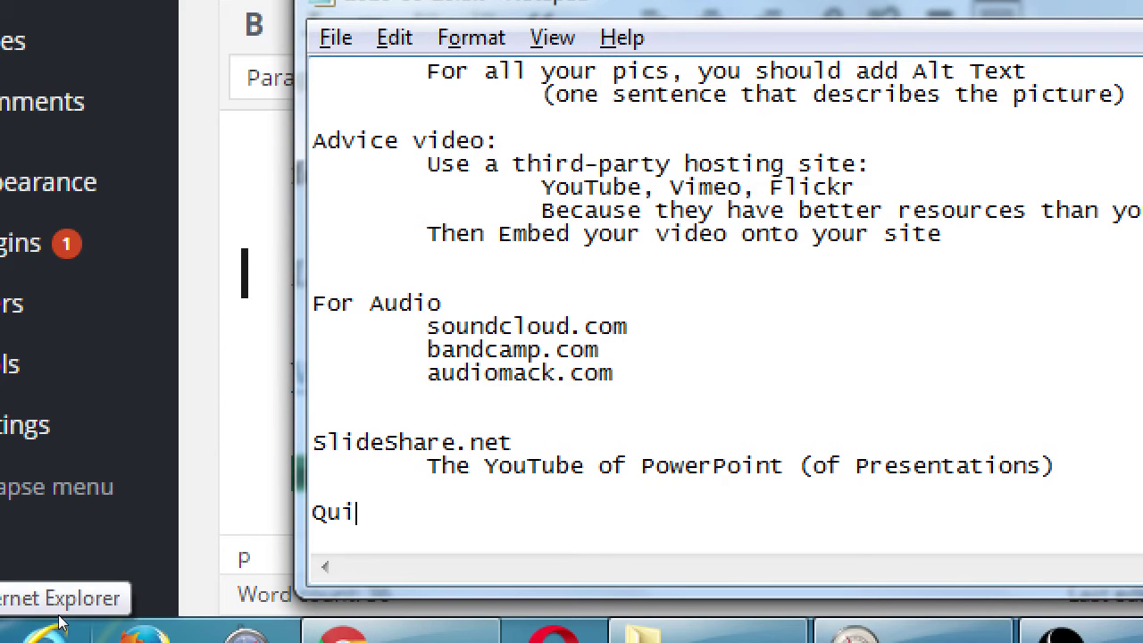
text(ck Blogging Tip: )
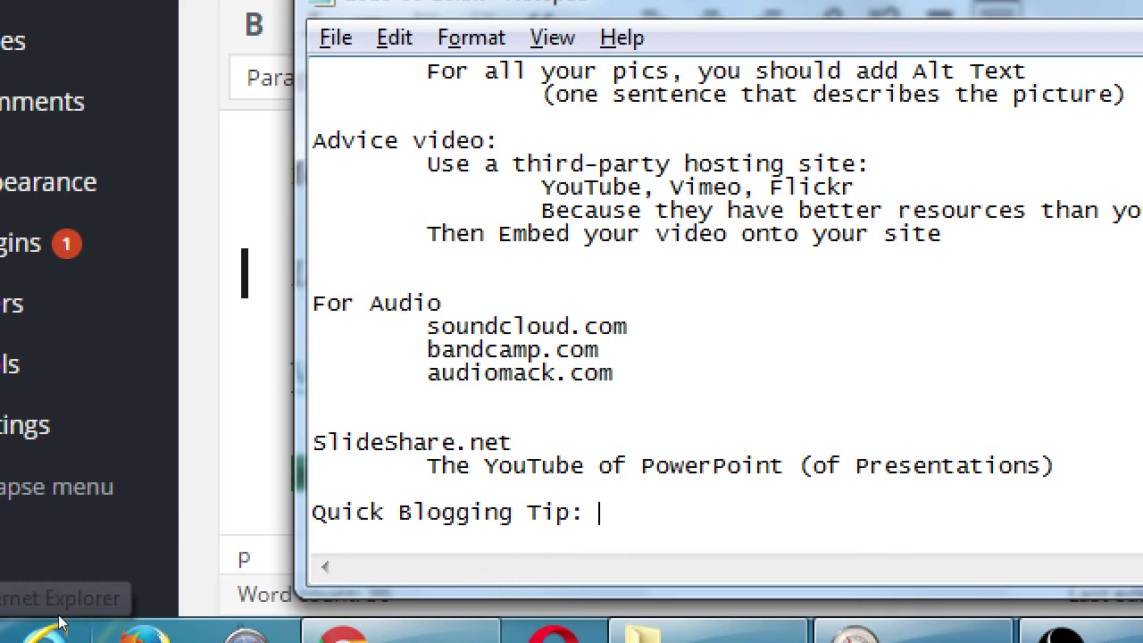
text(Produce 100 words per m)
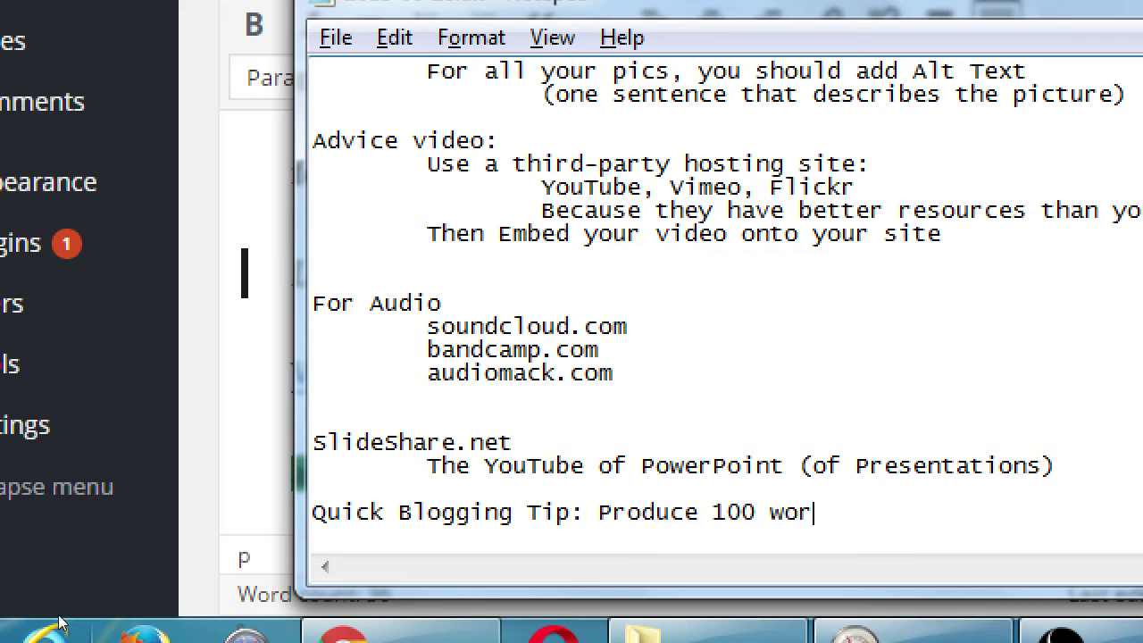
text(onth)
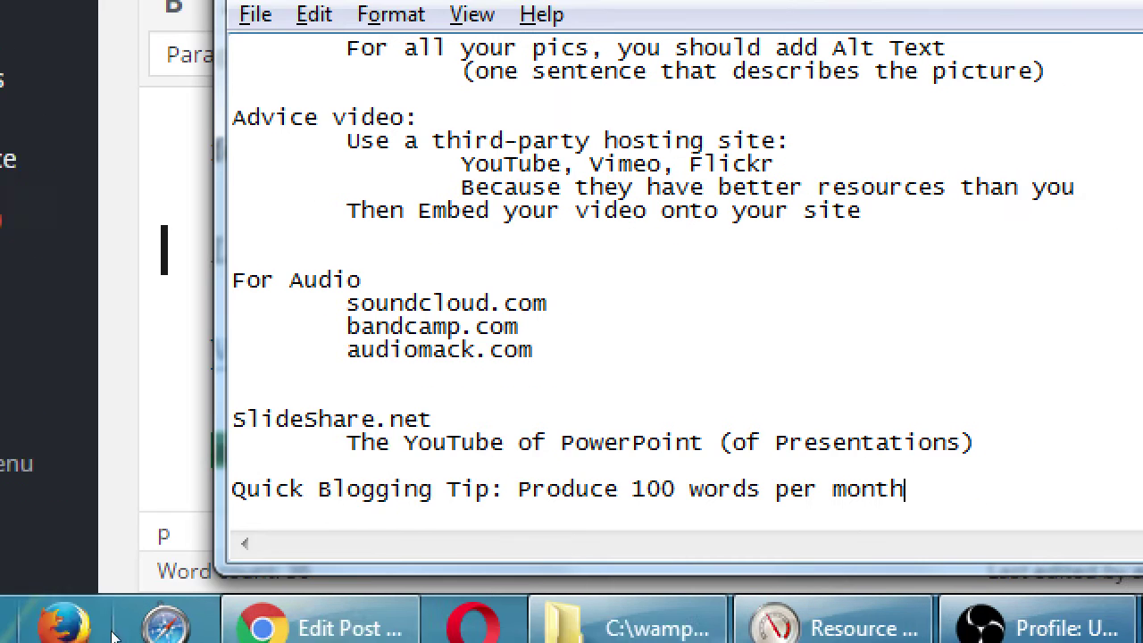
mouse_move(705, 638)
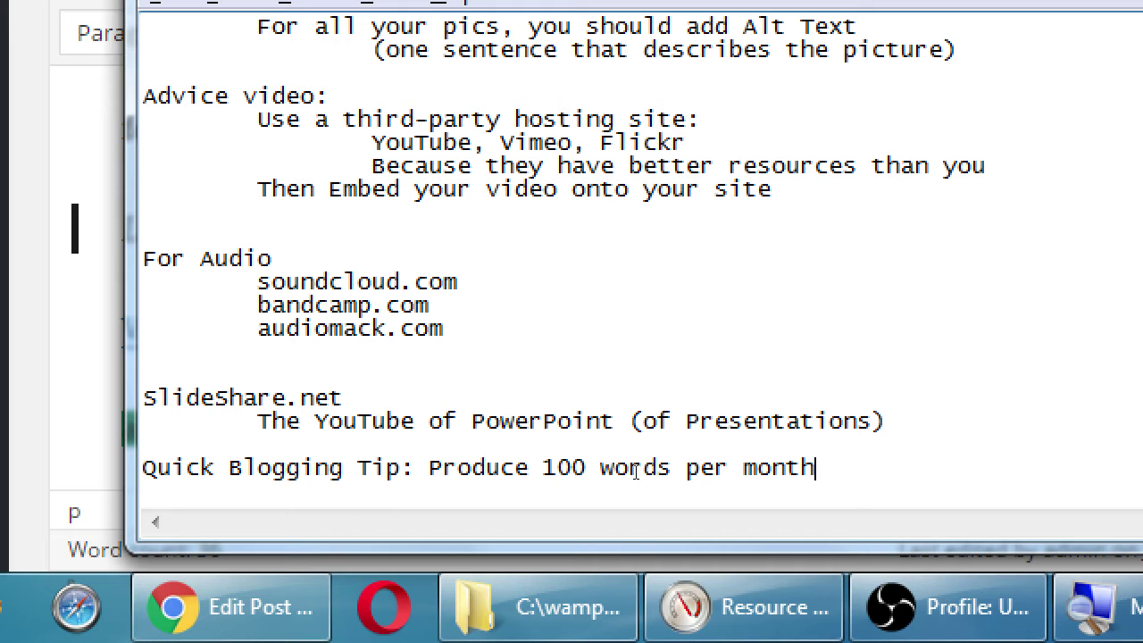
key(super+minus)
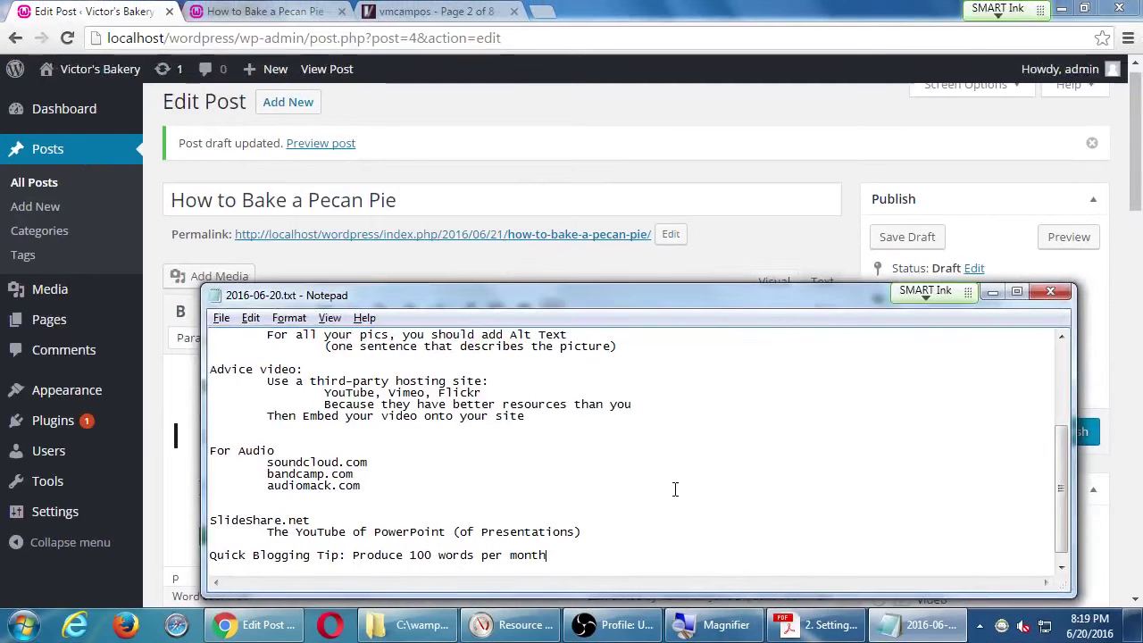
- Launch Calculator and compute 300*52, giving 15600
key(super)
text(calc)
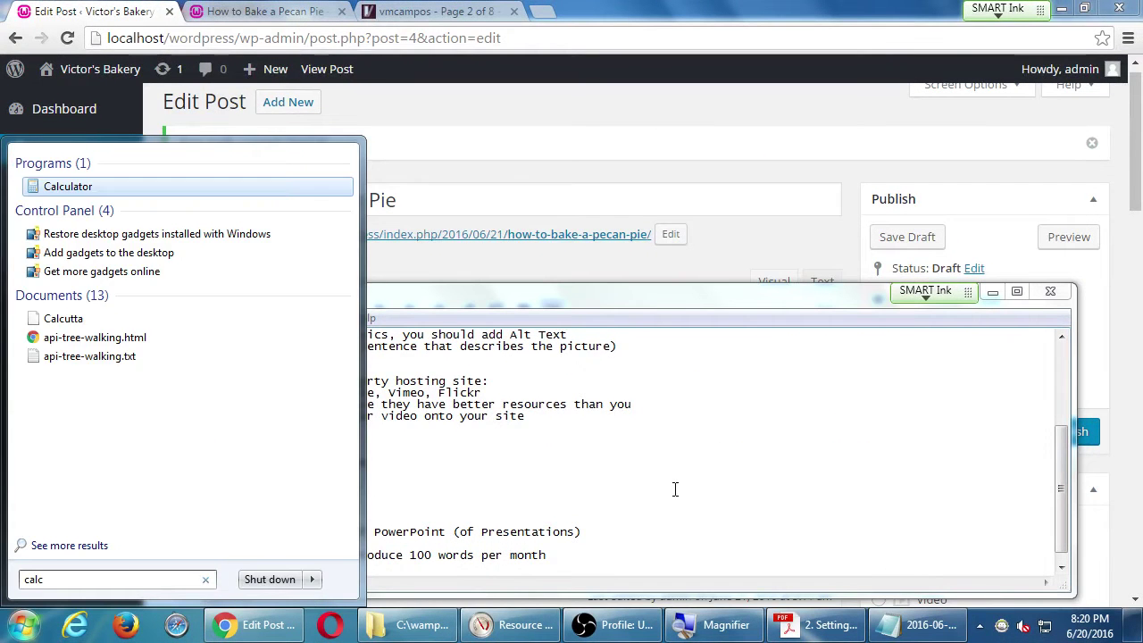
key(Return)
text(300*52)
key(Return)
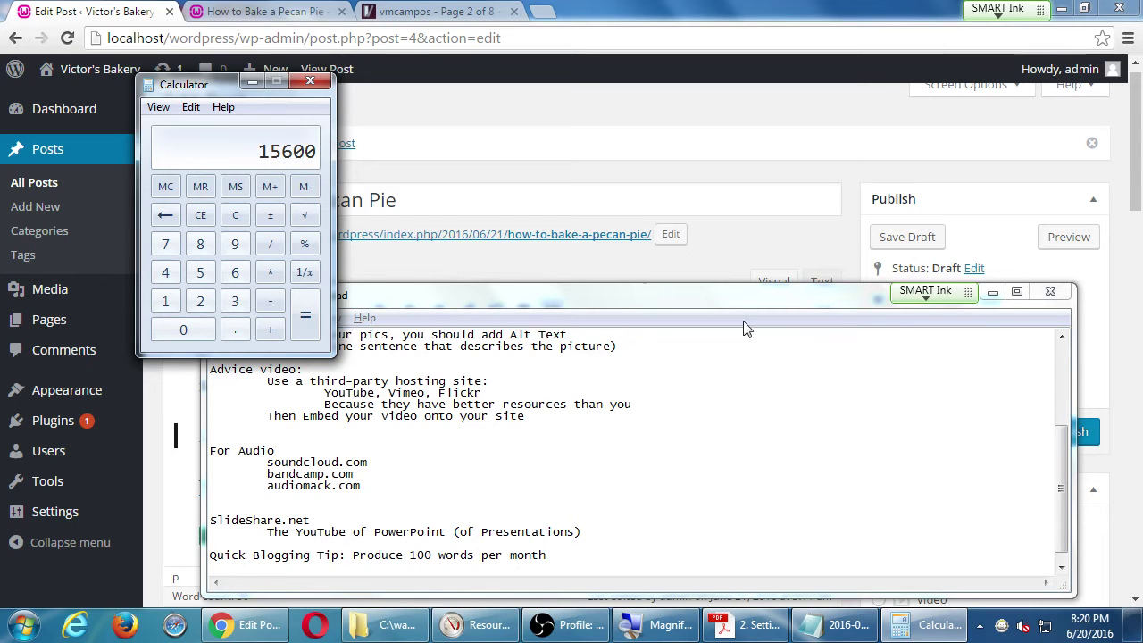
- Close Calculator and bring the WordPress post editor back to the front
click(493, 510)
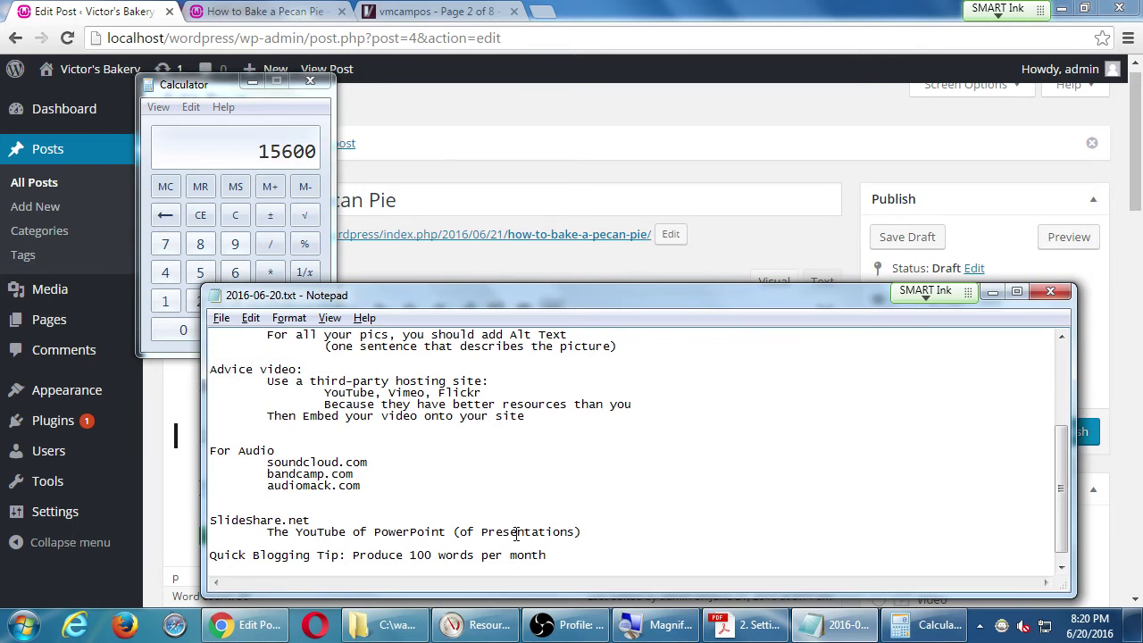
click(309, 80)
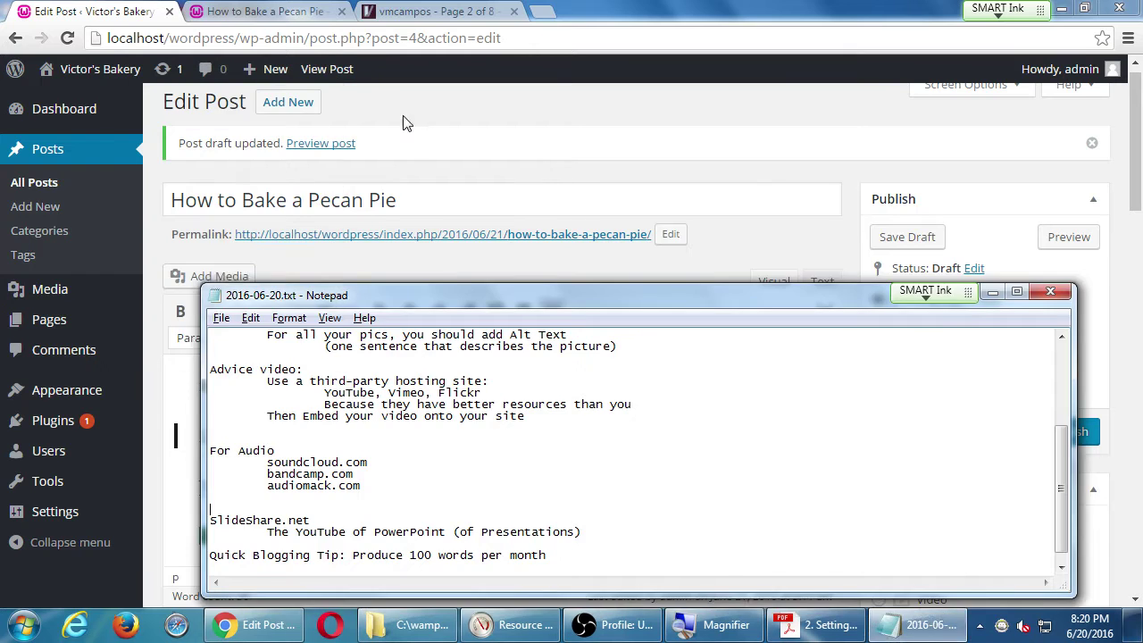
click(402, 125)
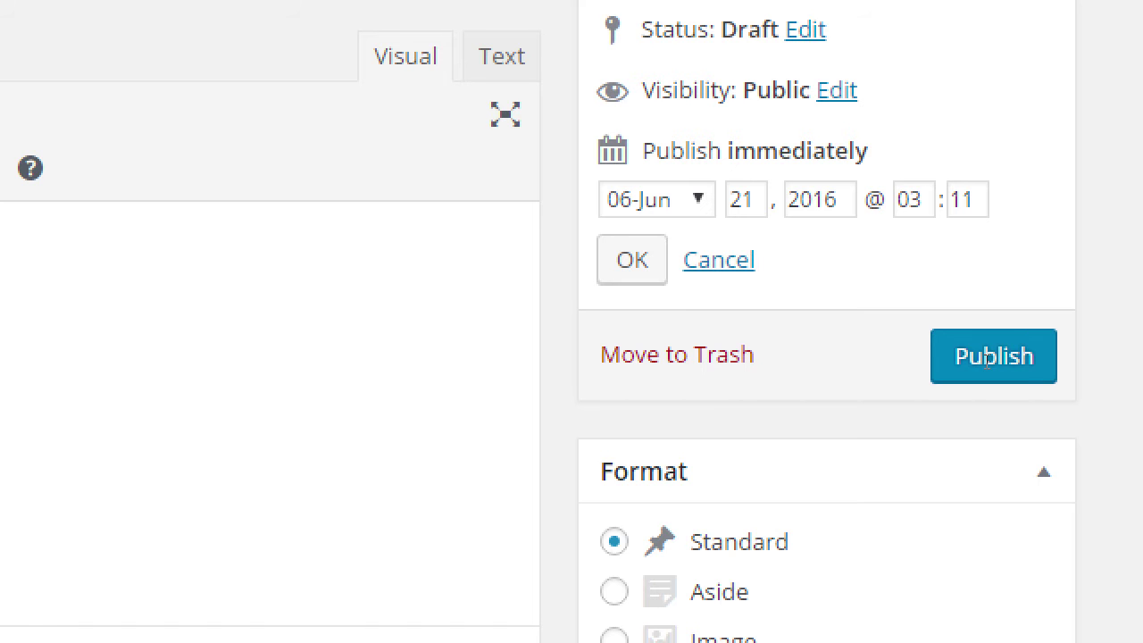
- Change the publish month to 07-Jul, then to 08-Aug
key(alt+Down)
key(Down)
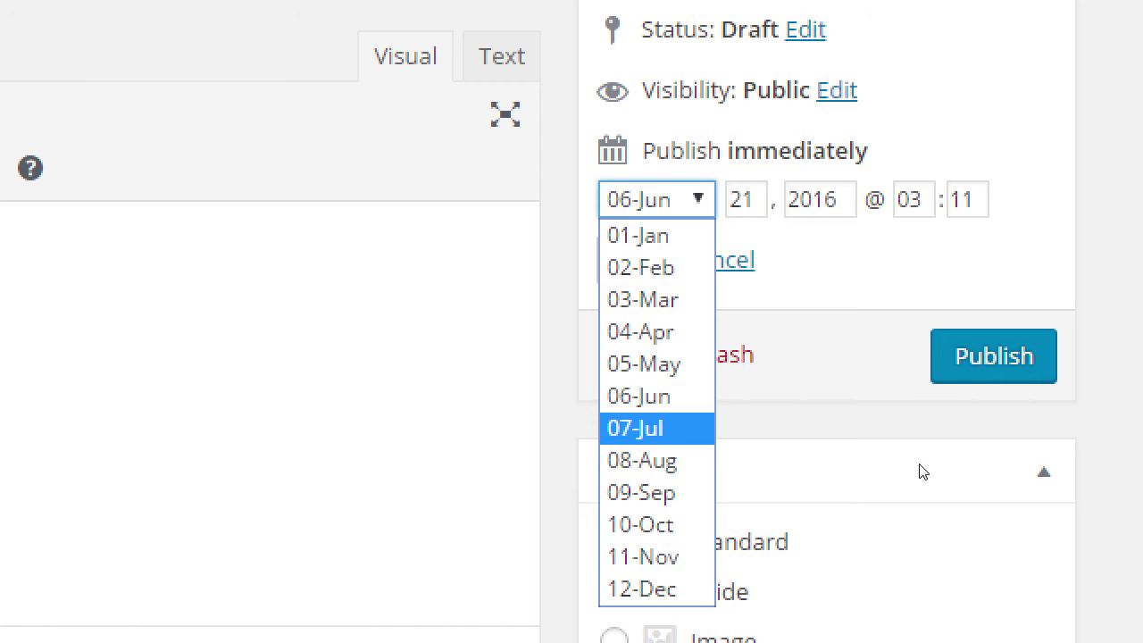
key(Return)
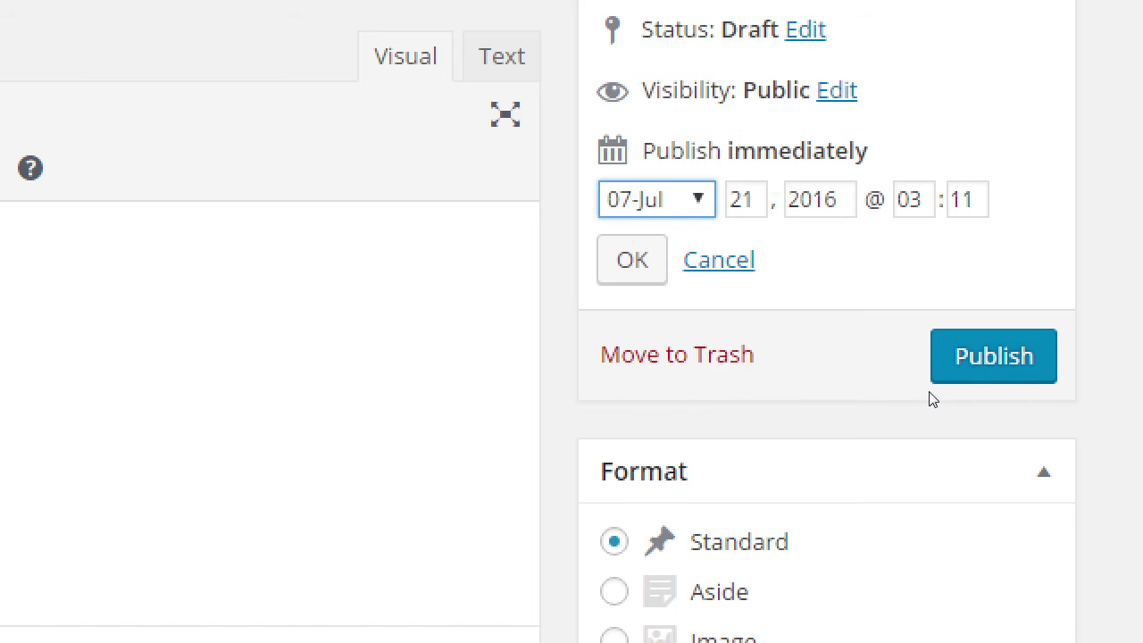
key(alt+Down)
key(0)
key(9)
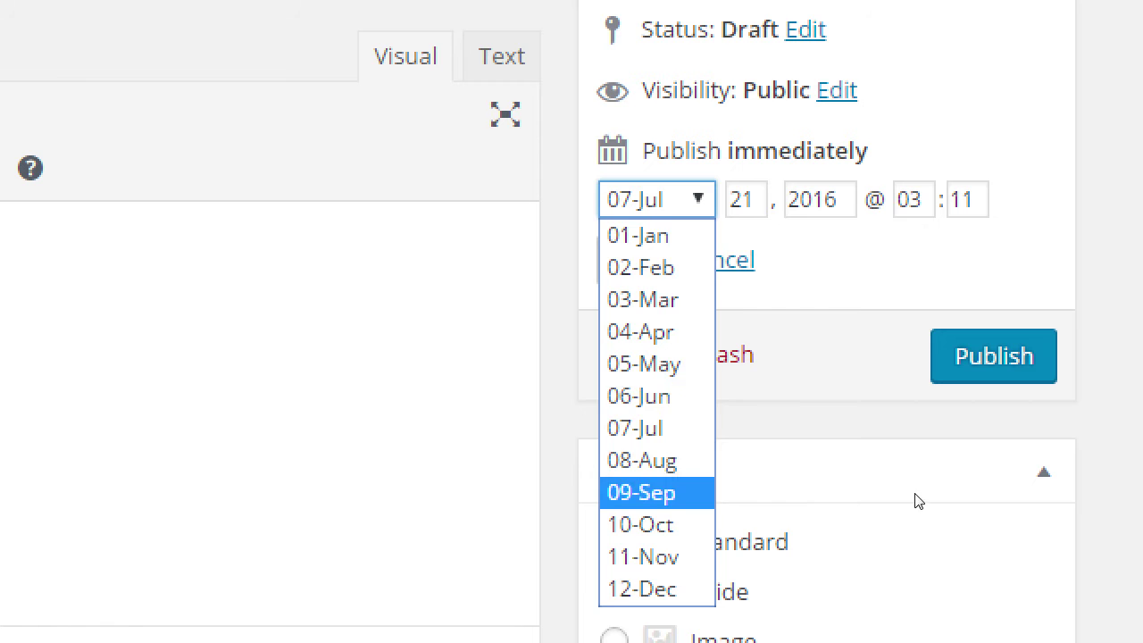
key(Up)
key(Return)
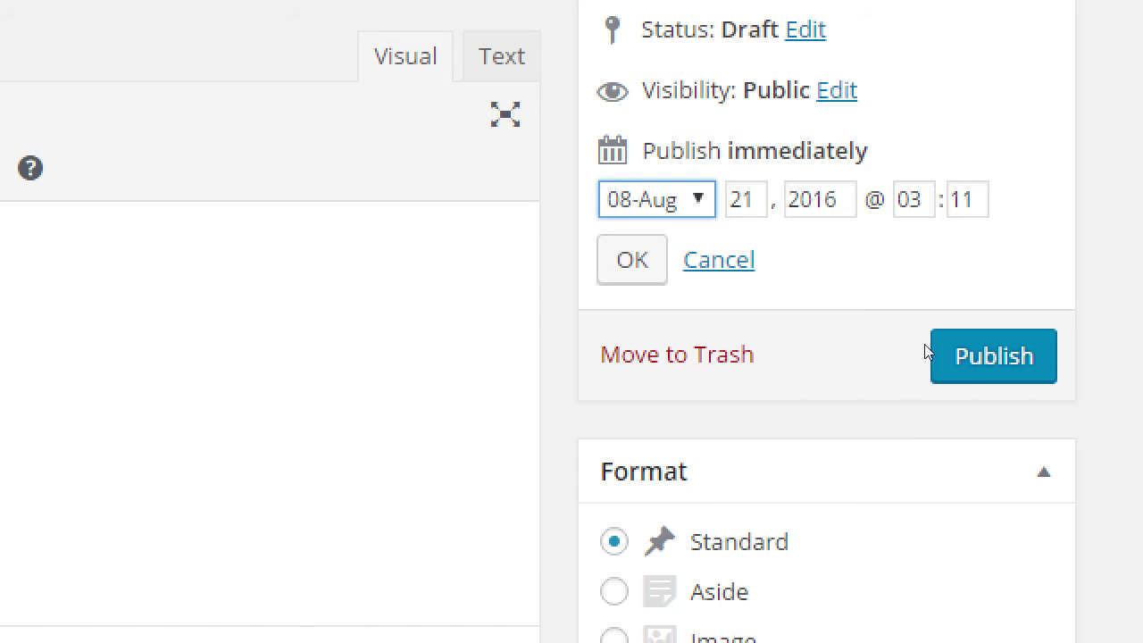
- Close the month list and cancel the date edit, leaving the post to publish immediately
key(alt+Down)
key(0)
key(2)
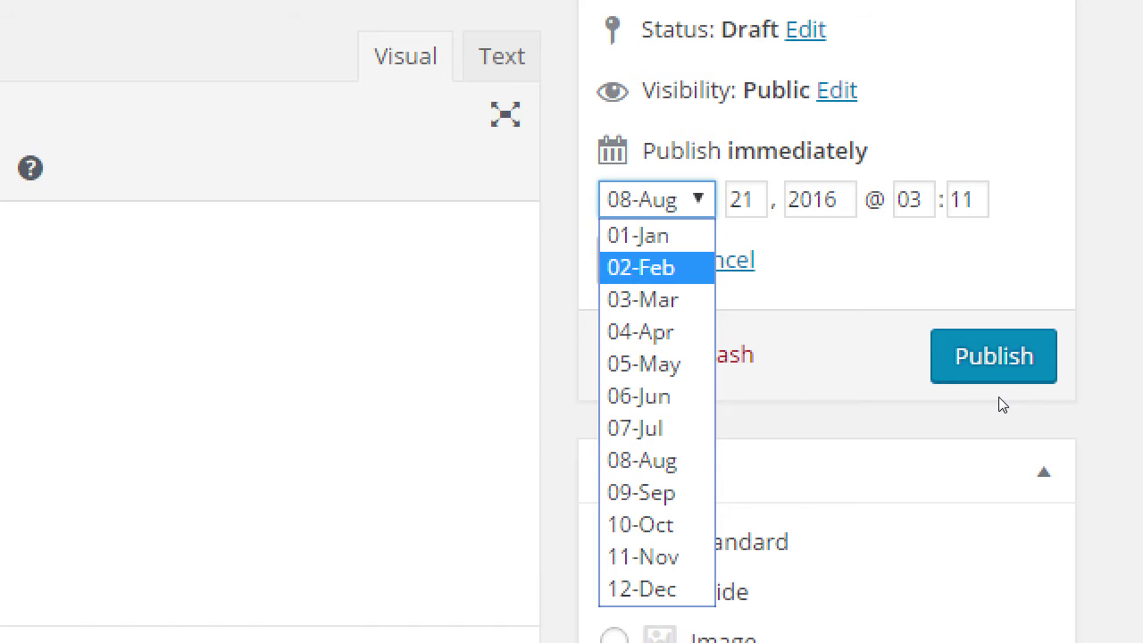
key(Escape)
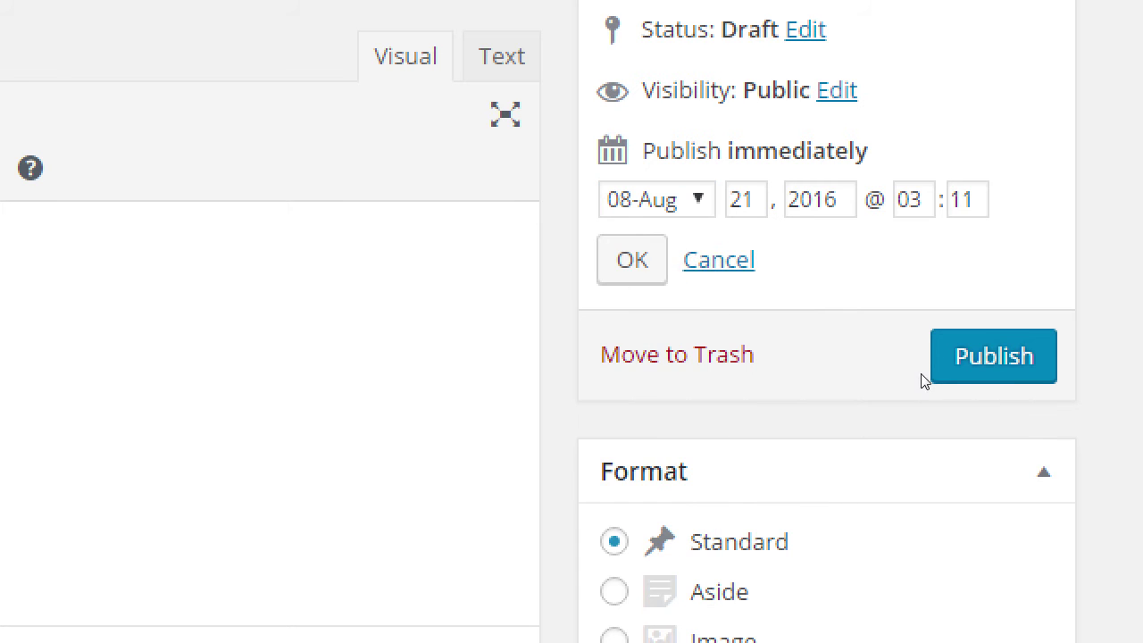
key(Escape)
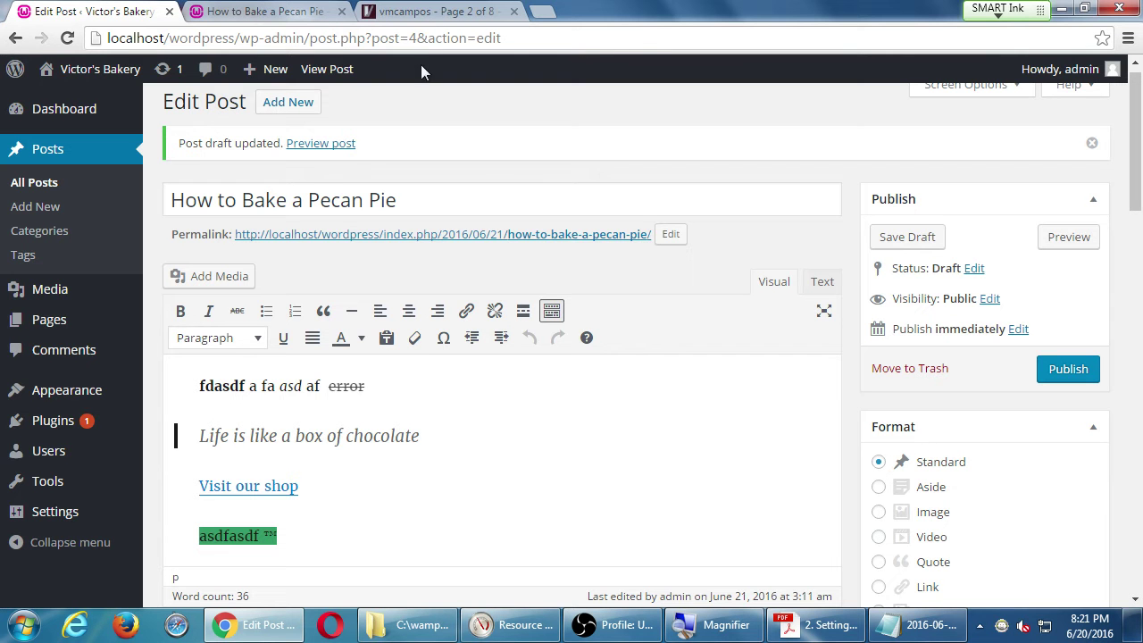
click(272, 11)
scroll(273, 310, down, 3)
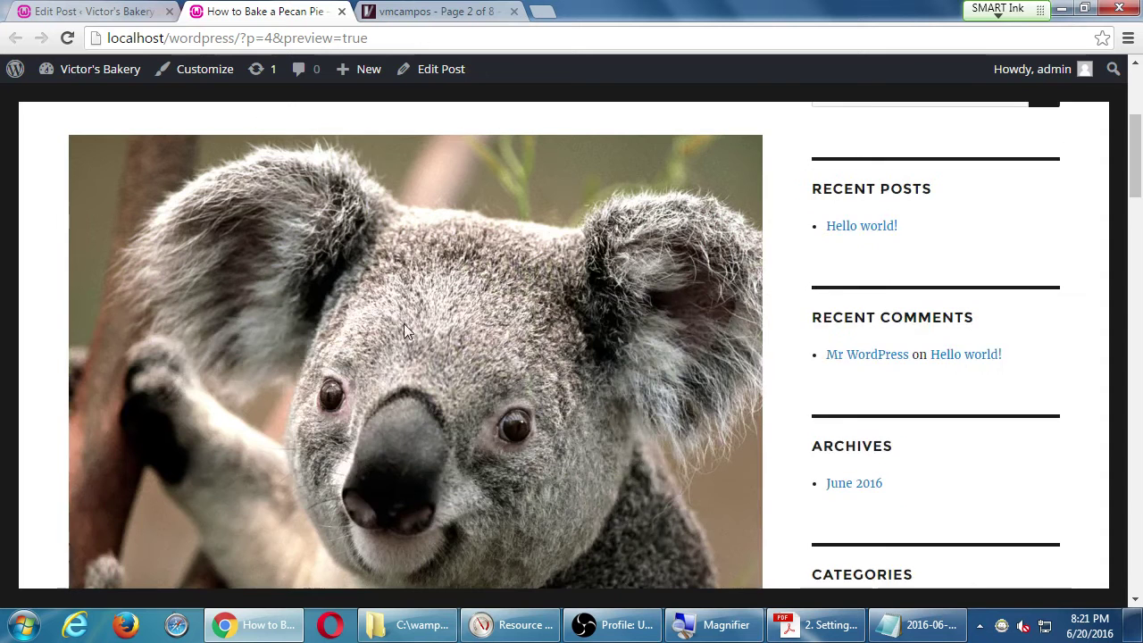
drag(393, 311, 587, 335)
scroll(586, 335, down, 1)
scroll(523, 327, up, 4)
drag(95, 223, 312, 235)
scroll(300, 243, down, 2)
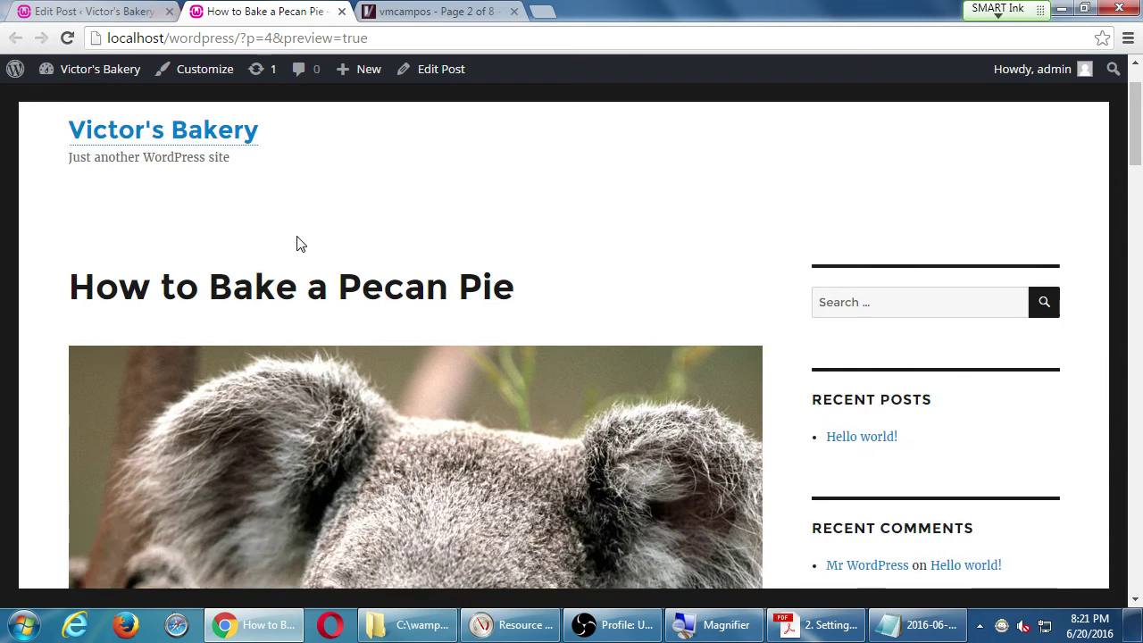
drag(96, 224, 525, 212)
click(554, 231)
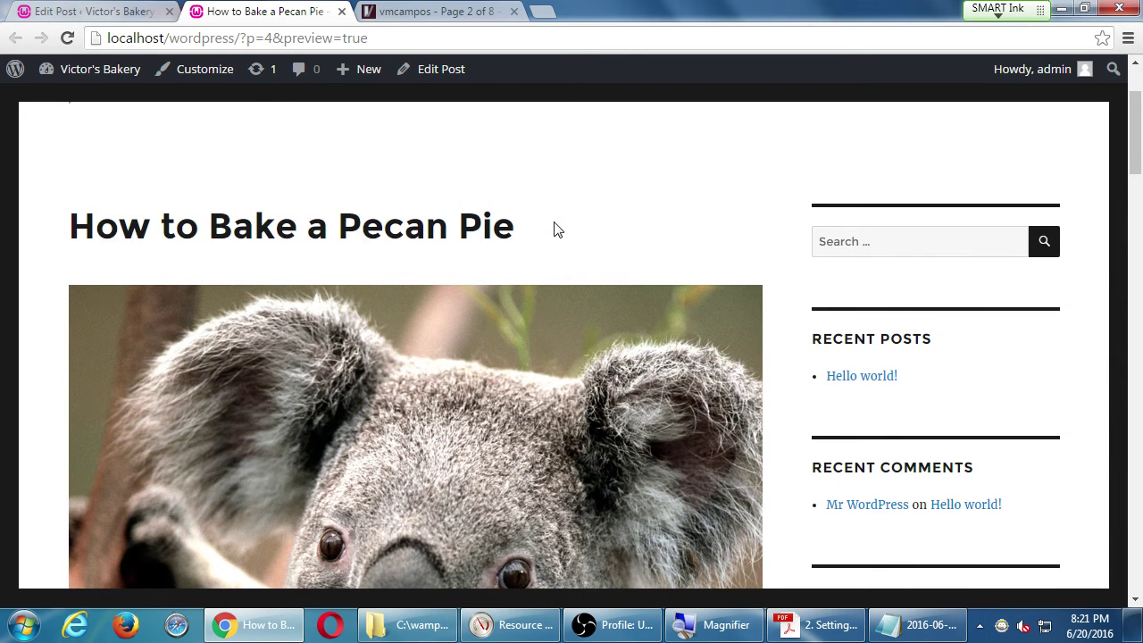
scroll(553, 230, down, 5)
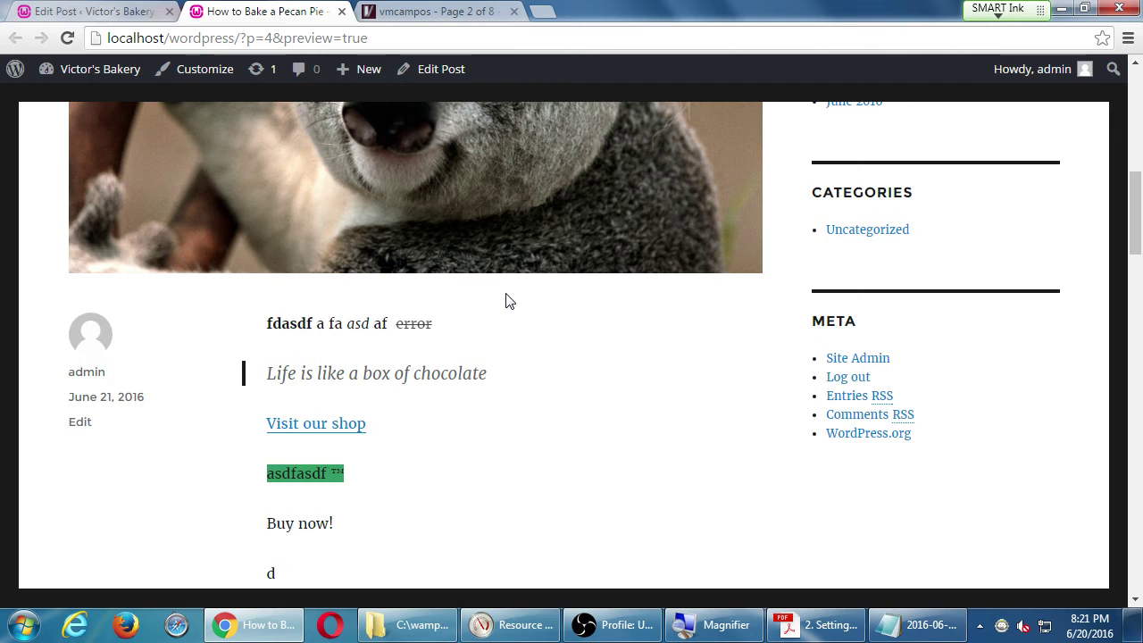
click(57, 9)
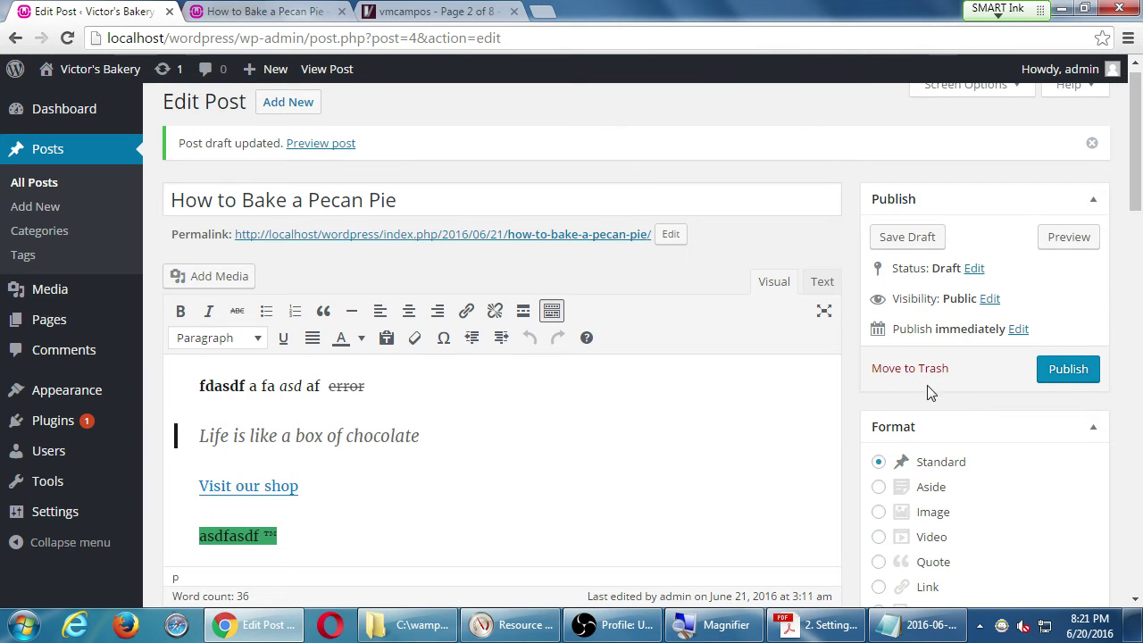
- Scroll down and back up the Edit Post page to review its boxes
scroll(934, 381, down, 9)
scroll(949, 428, down, 5)
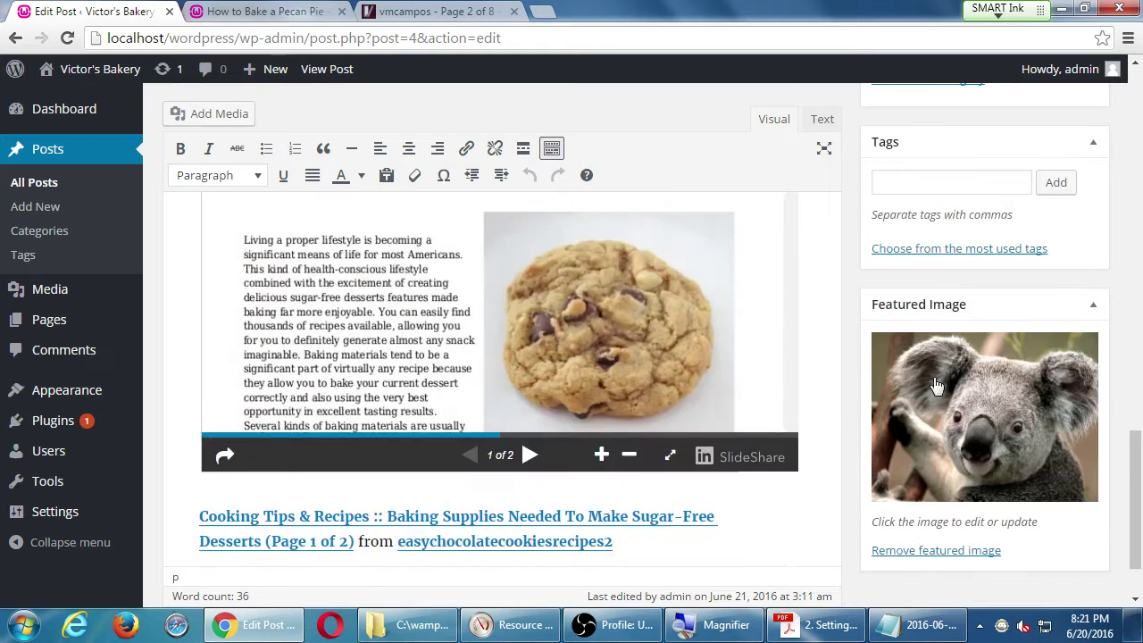
scroll(763, 283, down, 2)
scroll(760, 280, up, 12)
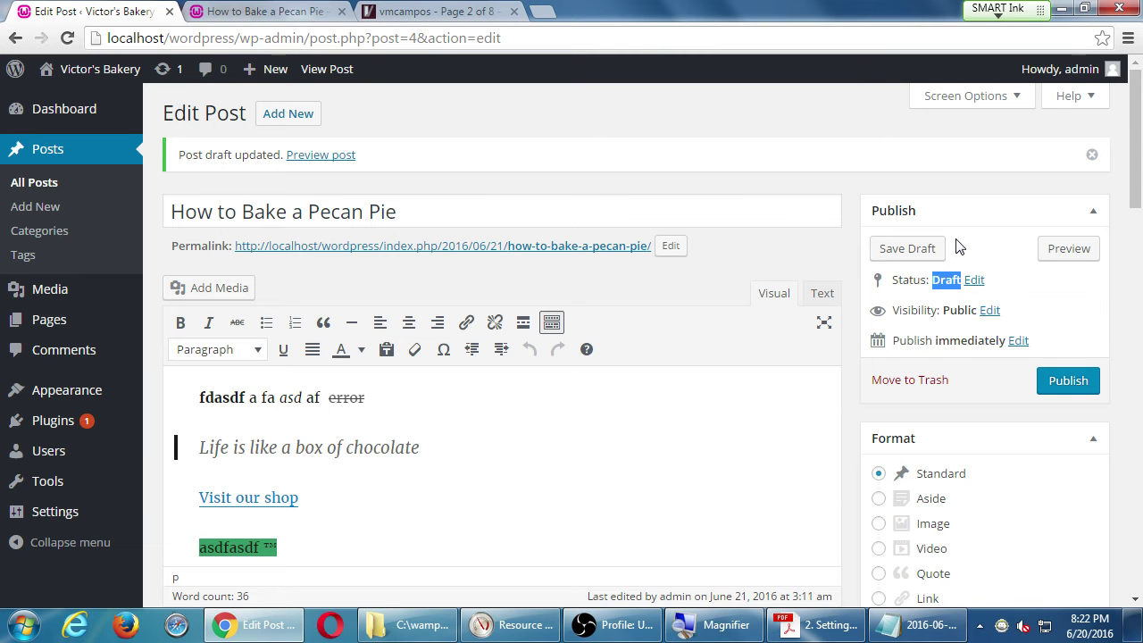
scroll(1040, 451, down, 10)
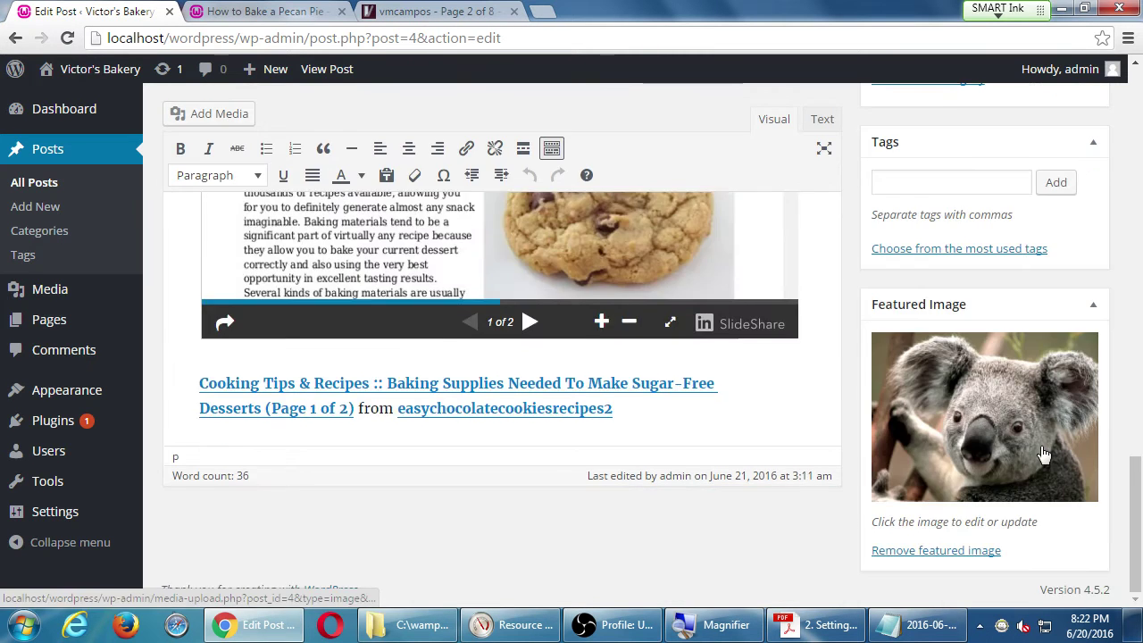
scroll(1041, 451, up, 10)
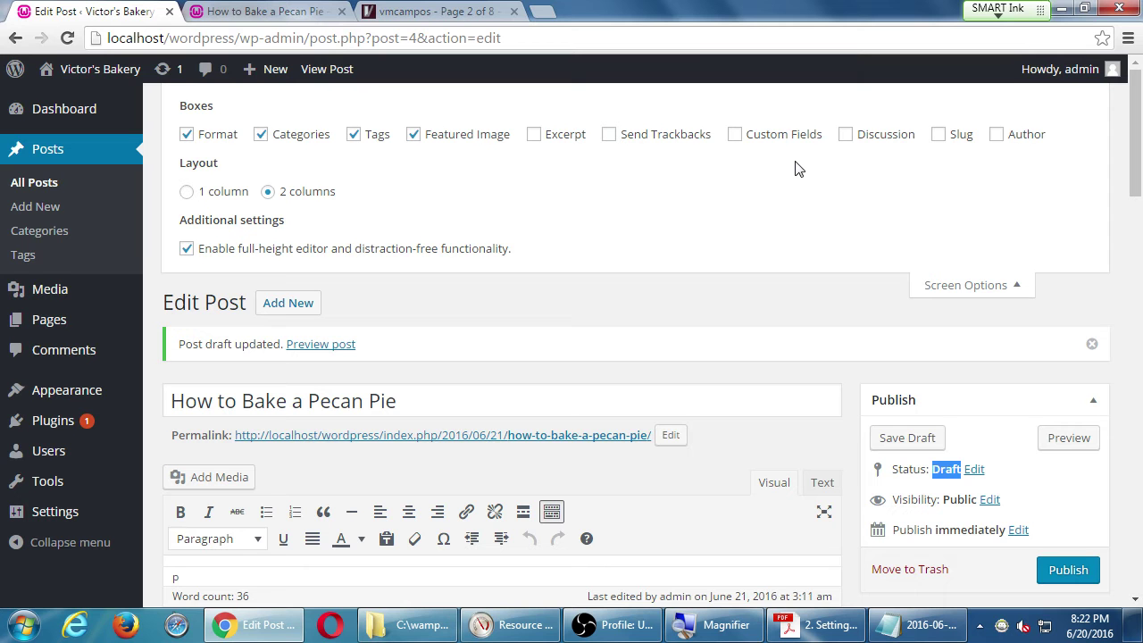
- Enable the Excerpt, Send Trackbacks, Custom Fields, Discussion, Slug and Author boxes in Screen Options
click(533, 135)
click(608, 136)
click(752, 143)
click(847, 138)
click(938, 135)
click(995, 136)
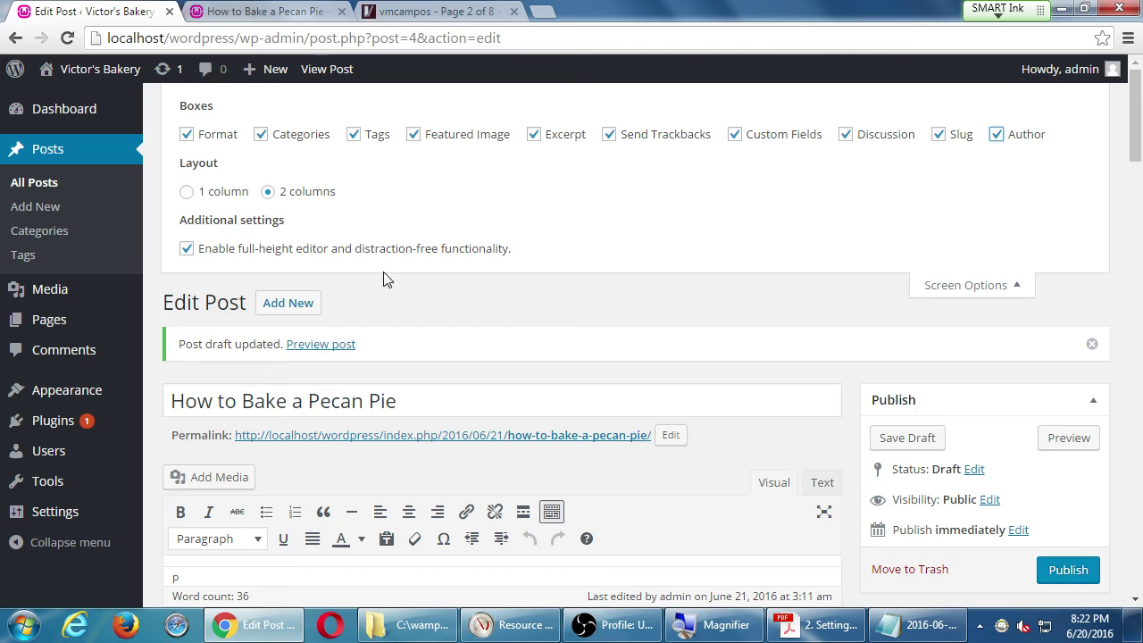
scroll(604, 275, down, 3)
scroll(603, 272, down, 1)
- Try distraction-free mode, toggle the full-height editor option off and back on, and scroll to Excerpt
click(825, 149)
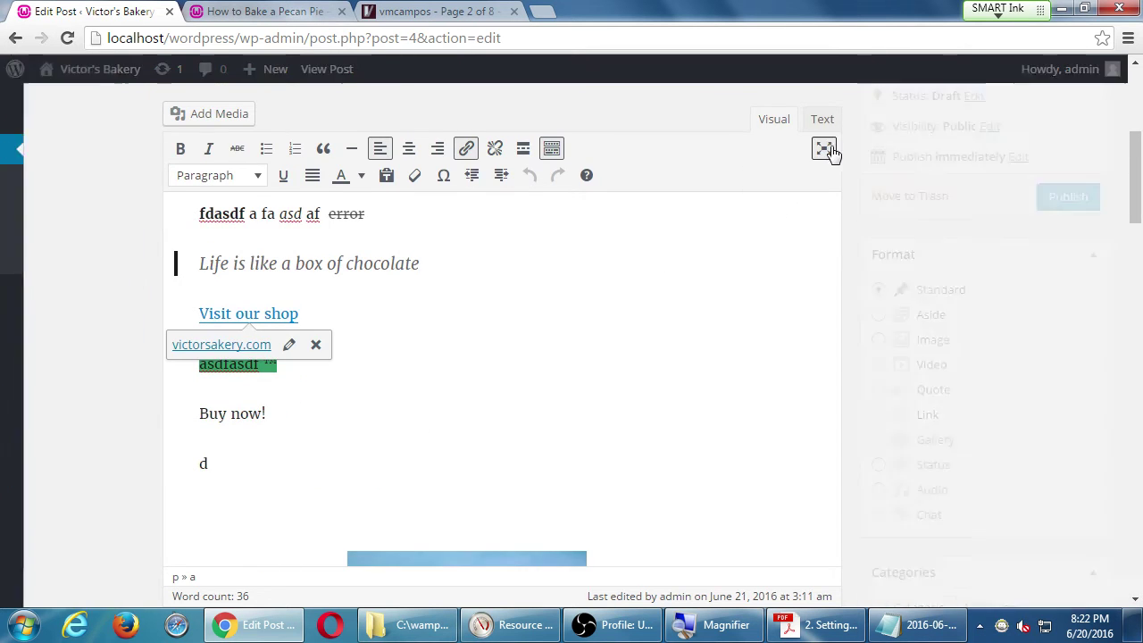
click(829, 153)
scroll(622, 249, up, 4)
click(230, 256)
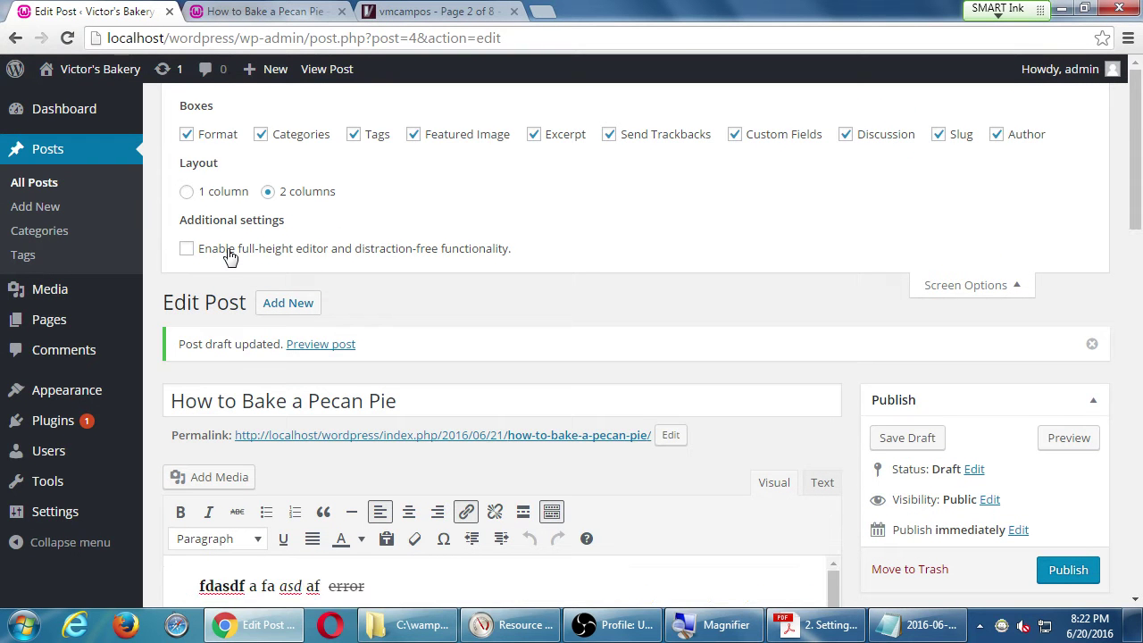
click(230, 256)
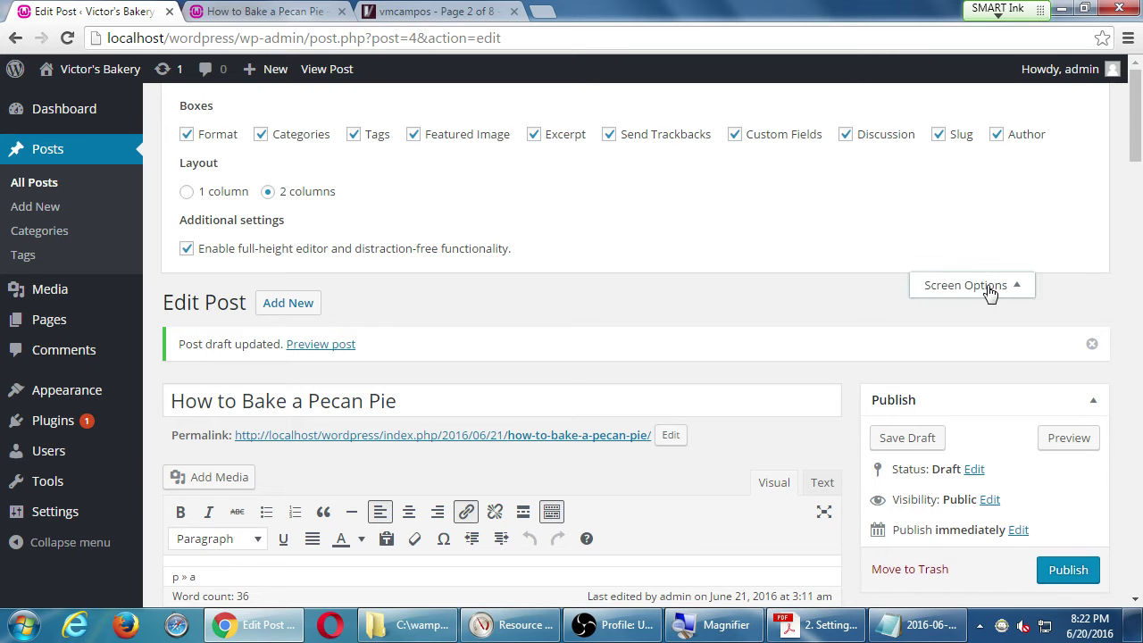
scroll(989, 293, down, 10)
scroll(996, 293, down, 10)
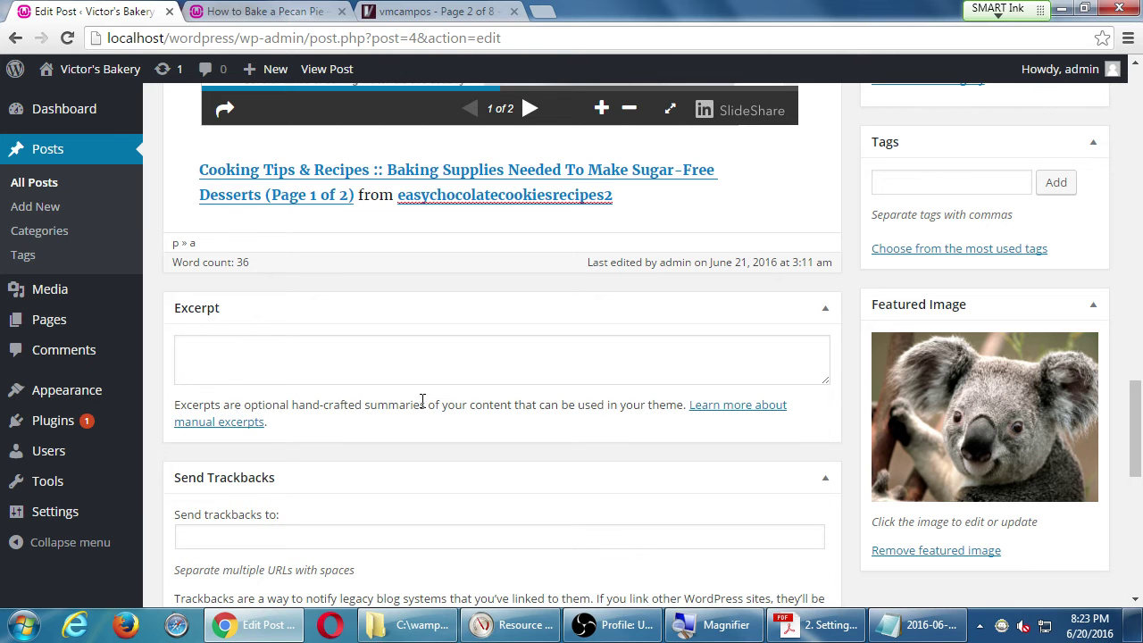
click(445, 13)
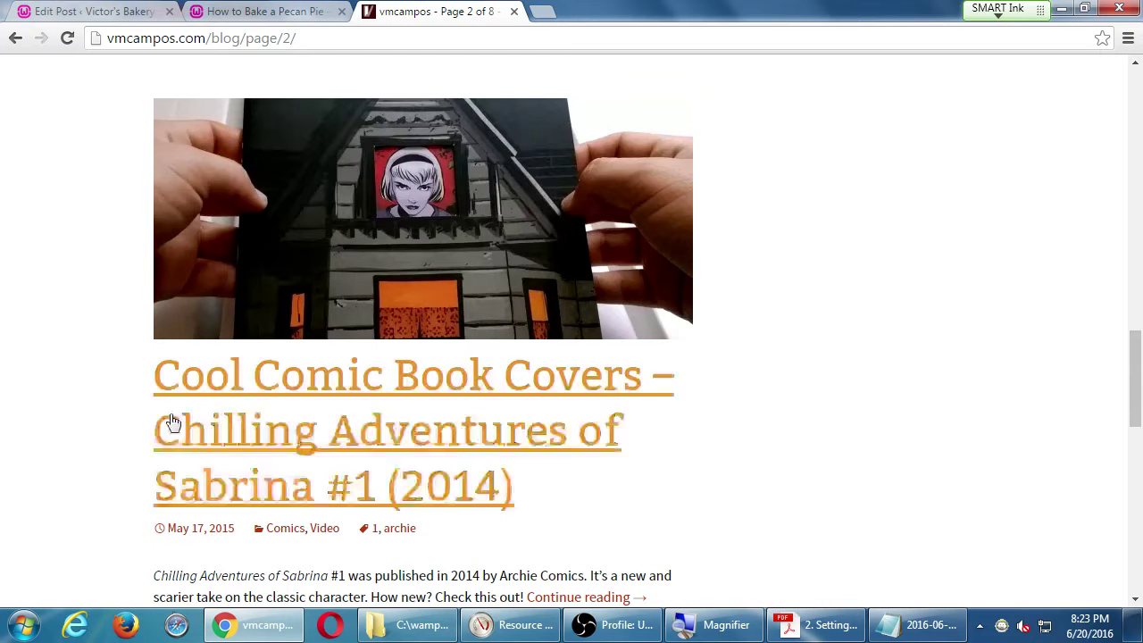
scroll(263, 248, down, 2)
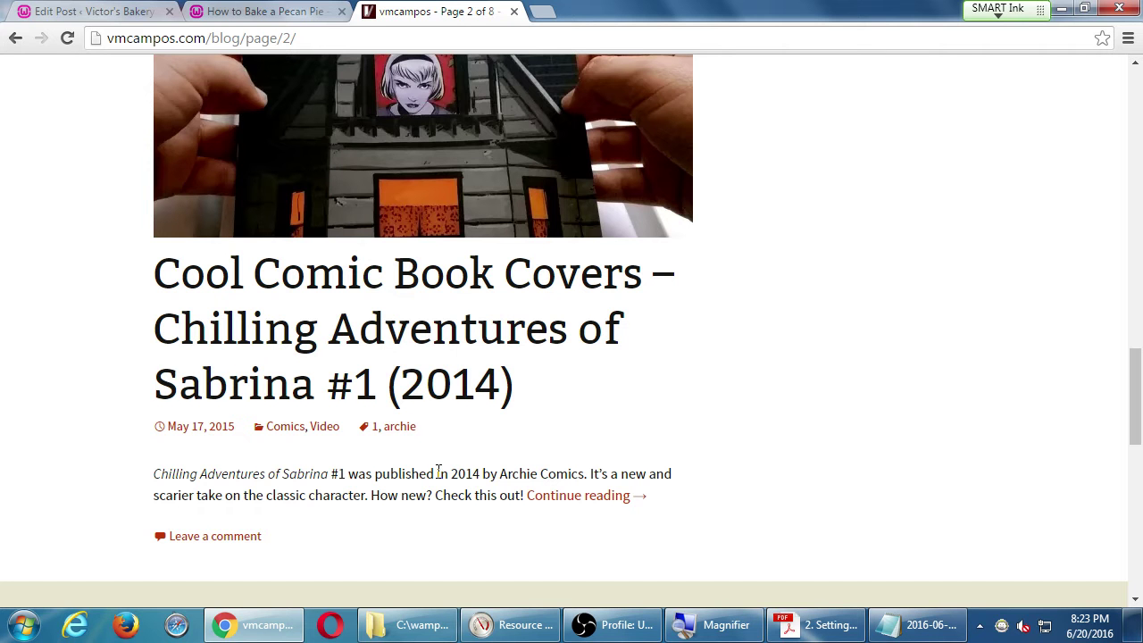
key(ctrl+1)
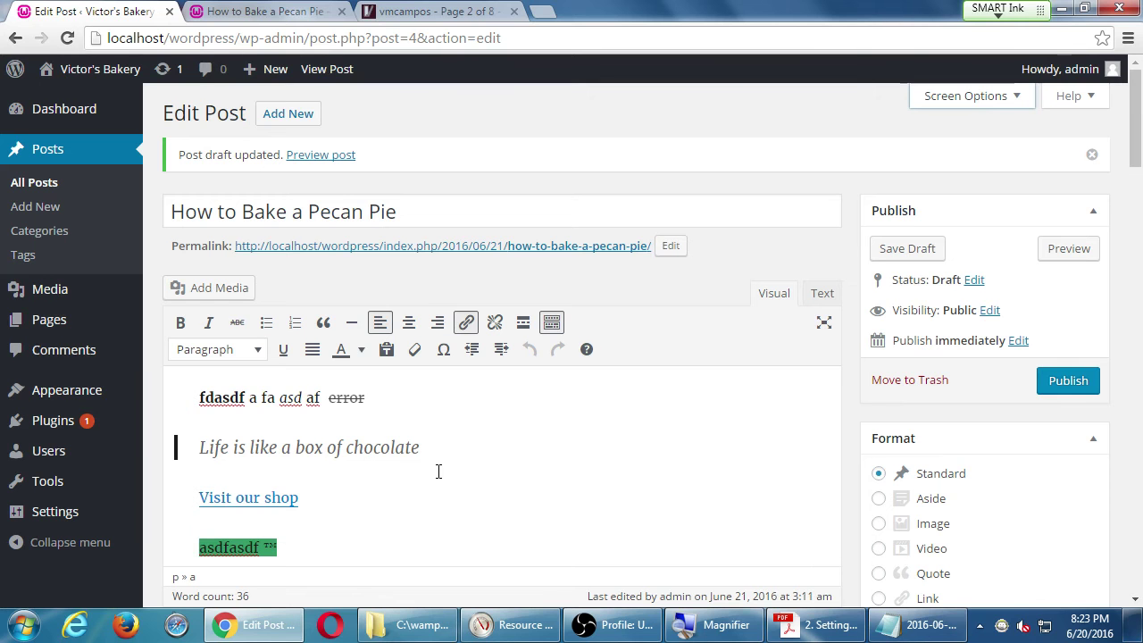
scroll(1031, 542, down, 15)
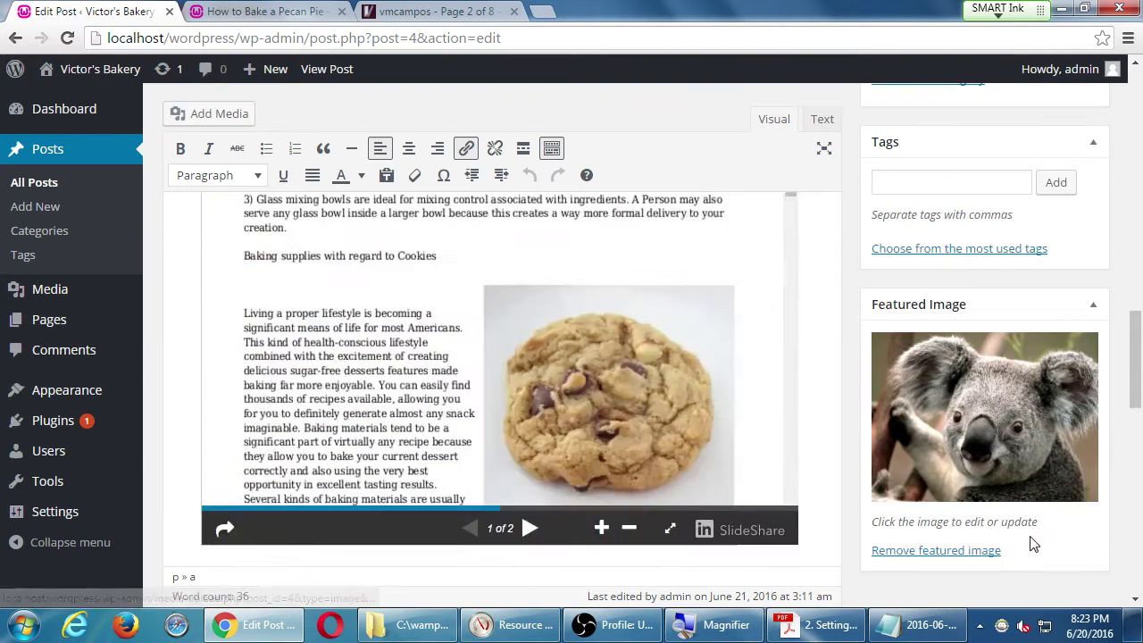
scroll(1031, 542, up, 3)
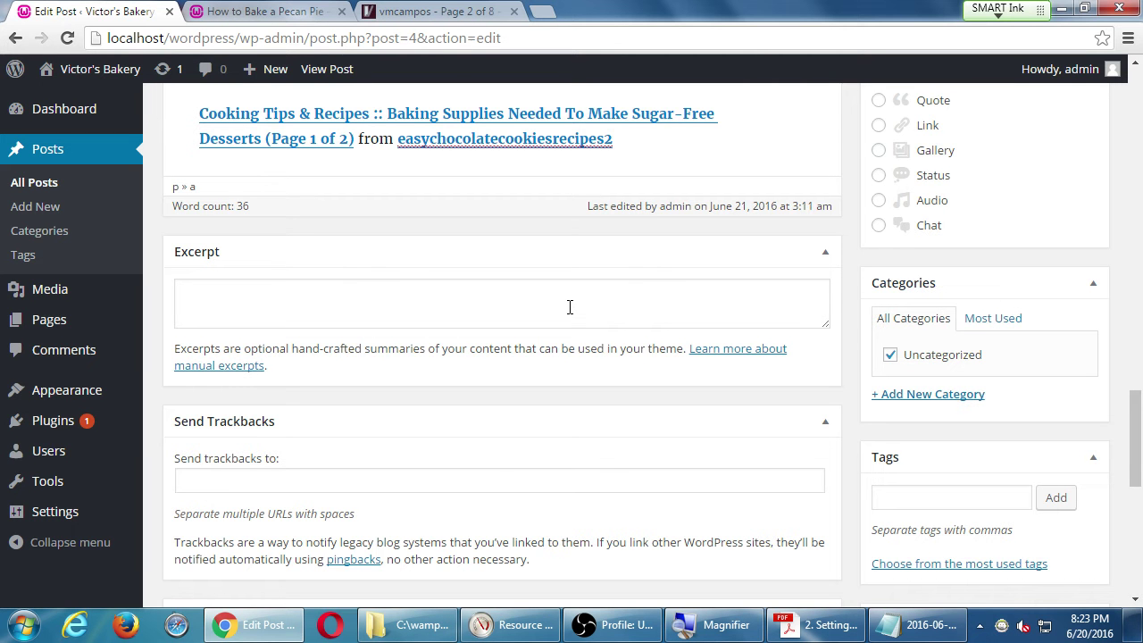
scroll(569, 307, up, 12)
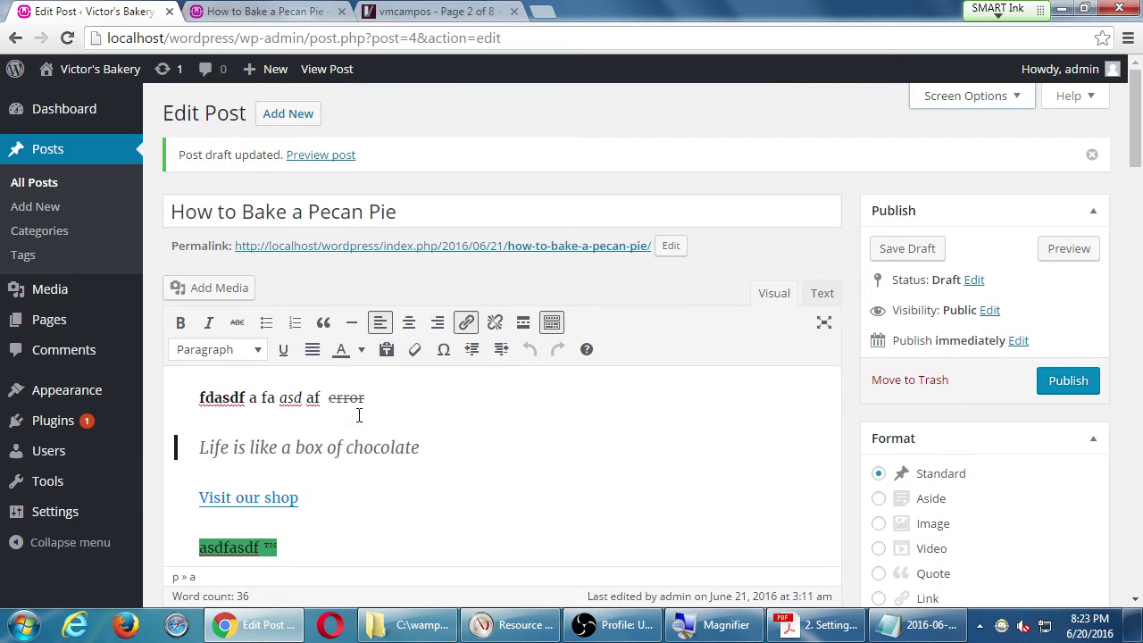
drag(241, 398, 345, 465)
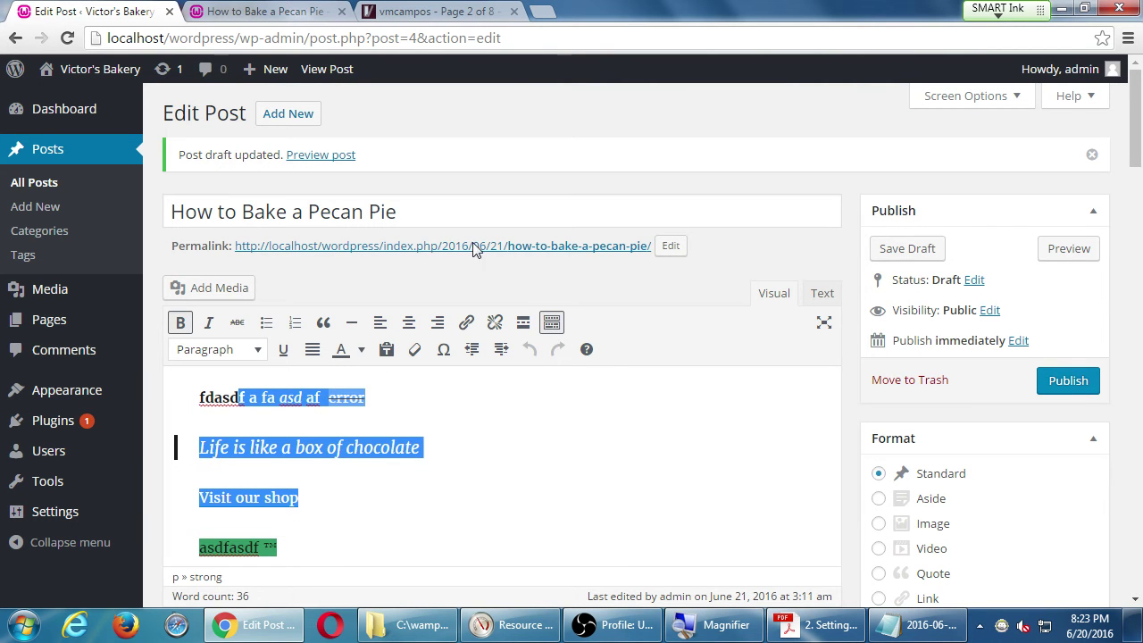
click(492, 19)
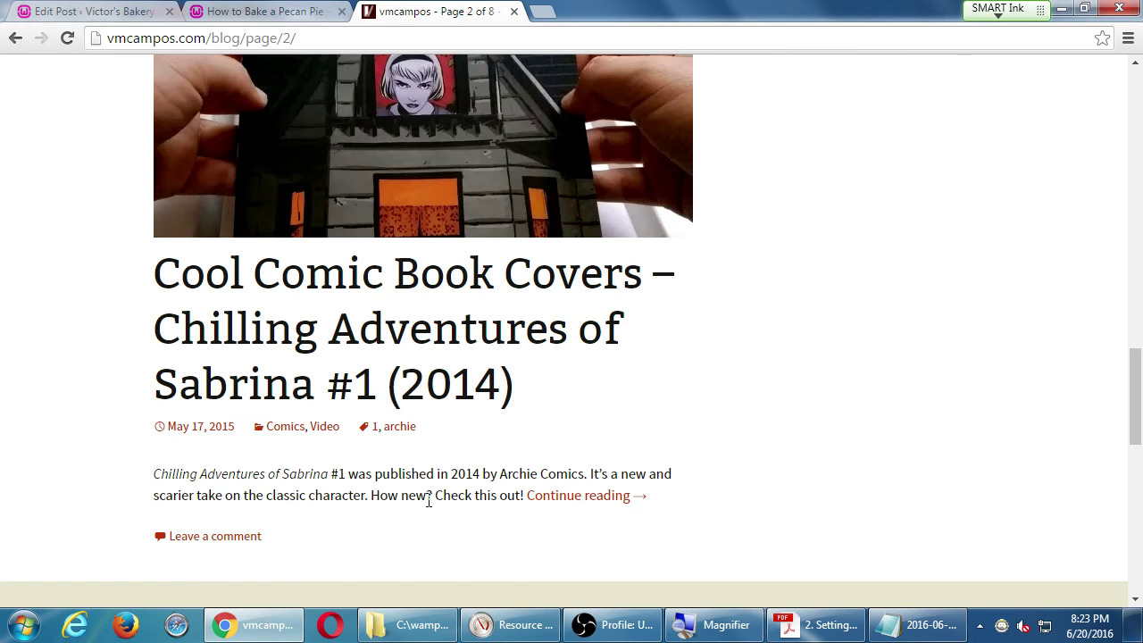
key(ctrl+1)
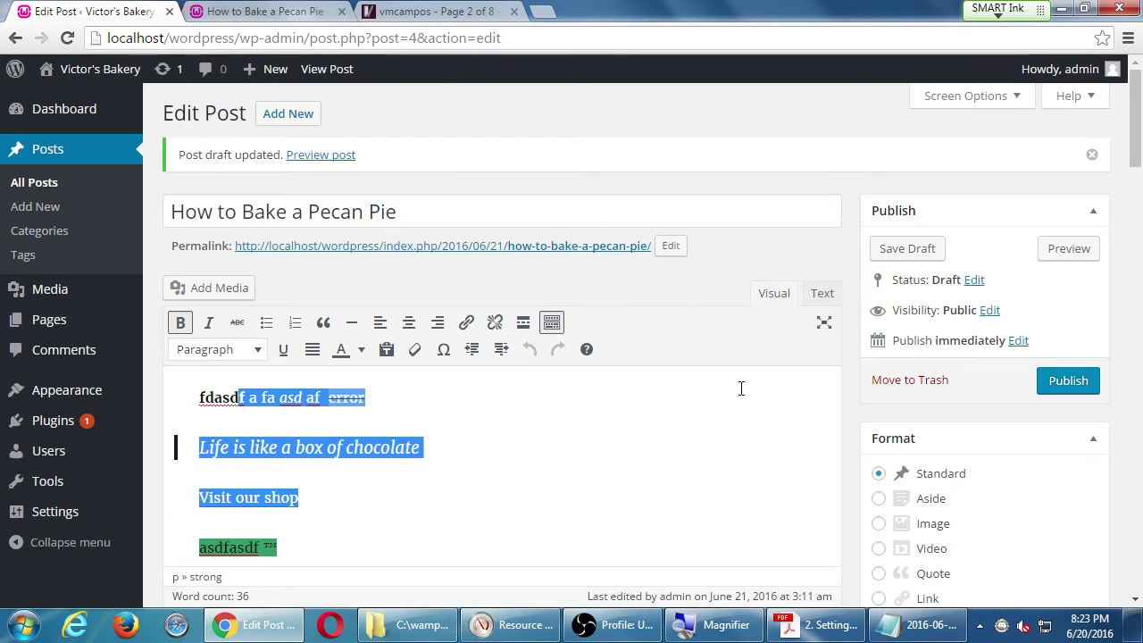
scroll(890, 377, down, 10)
scroll(890, 376, down, 5)
scroll(804, 403, up, 1)
scroll(767, 399, up, 12)
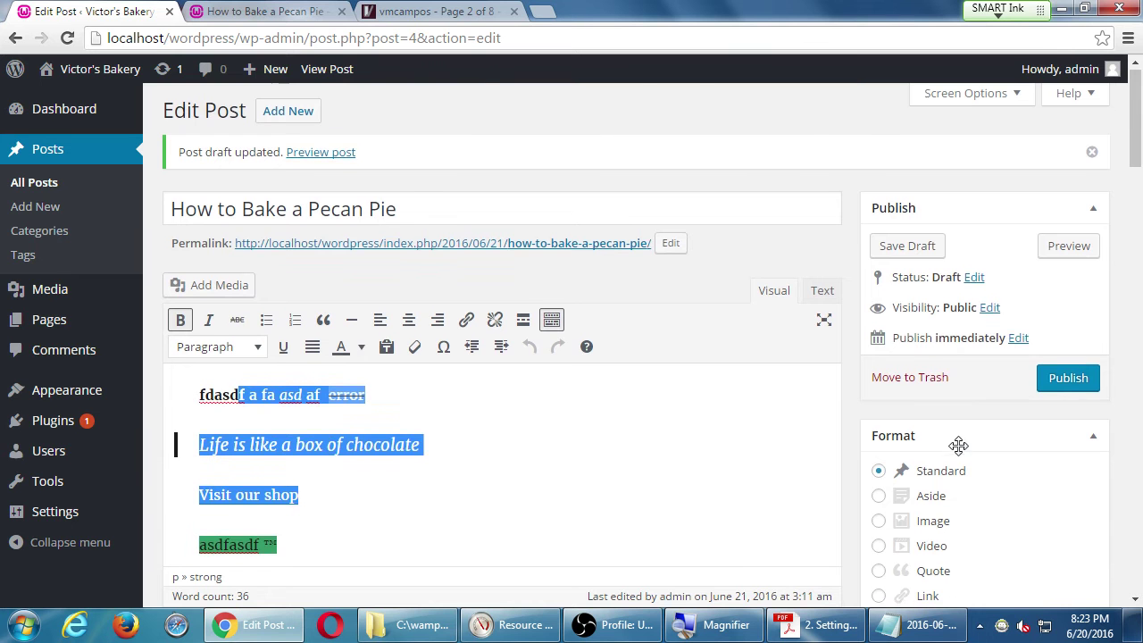
scroll(956, 450, down, 10)
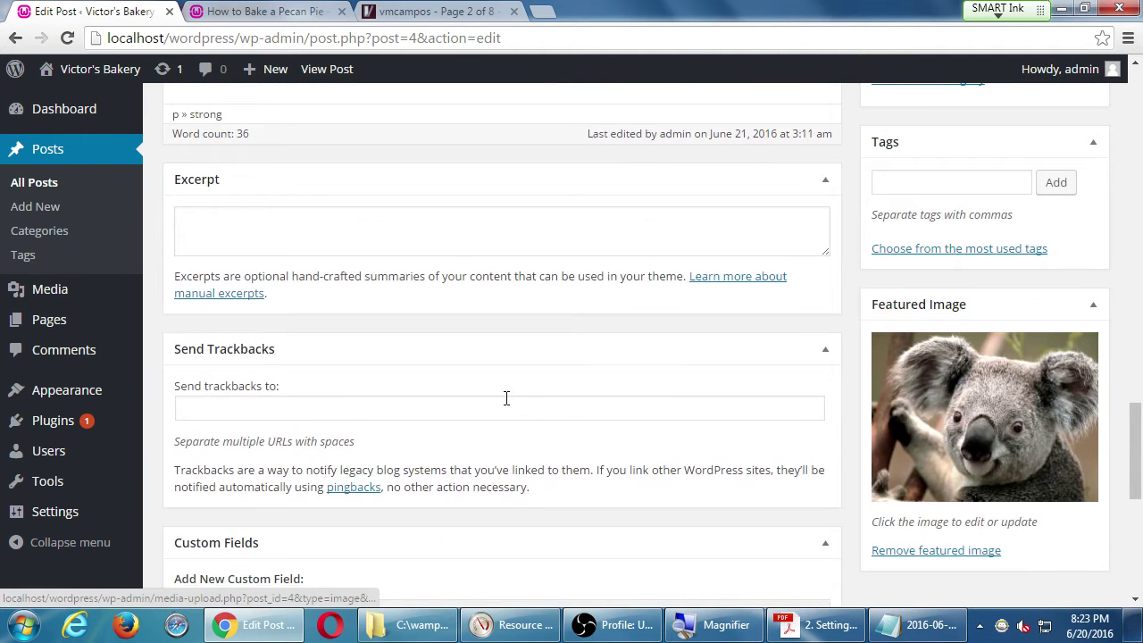
scroll(528, 396, up, 1)
click(264, 314)
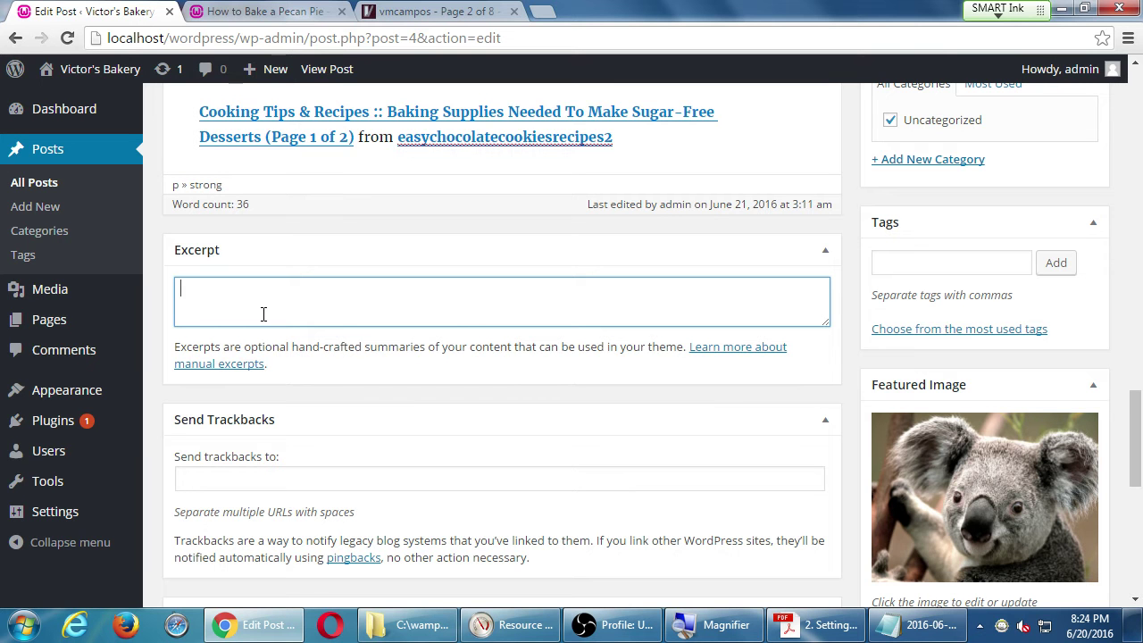
scroll(370, 334, down, 2)
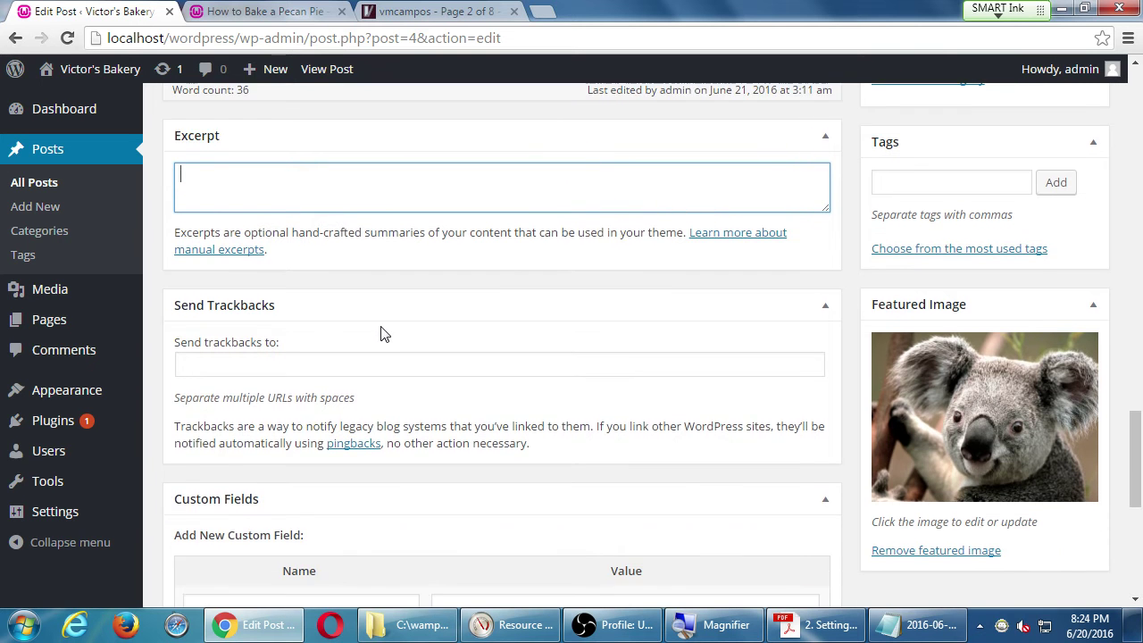
scroll(380, 330, down, 1)
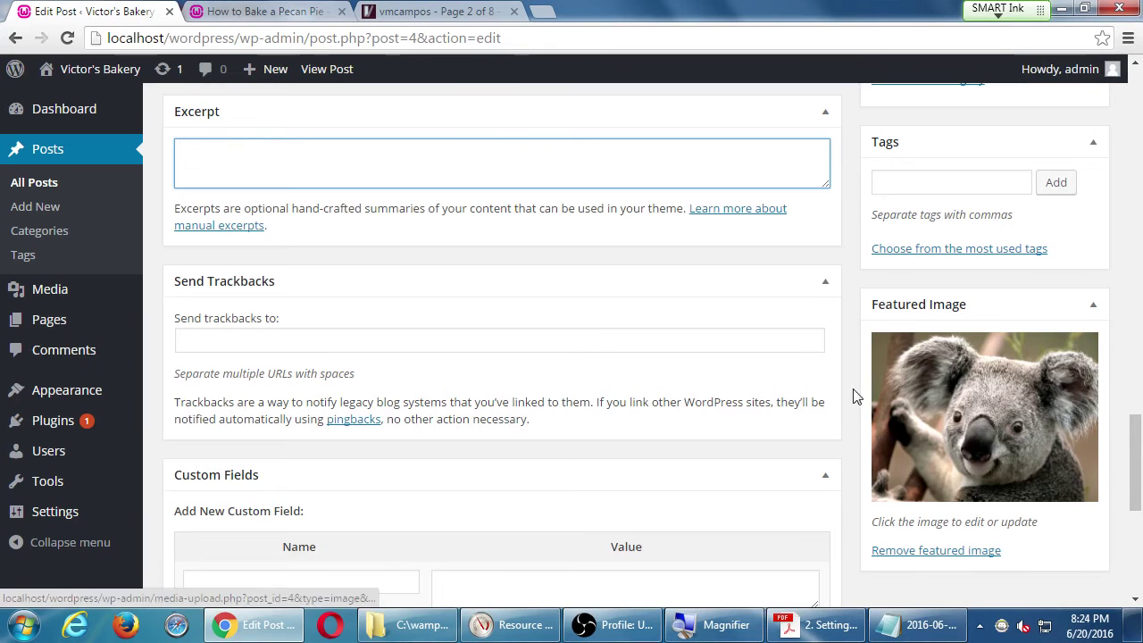
scroll(863, 393, down, 3)
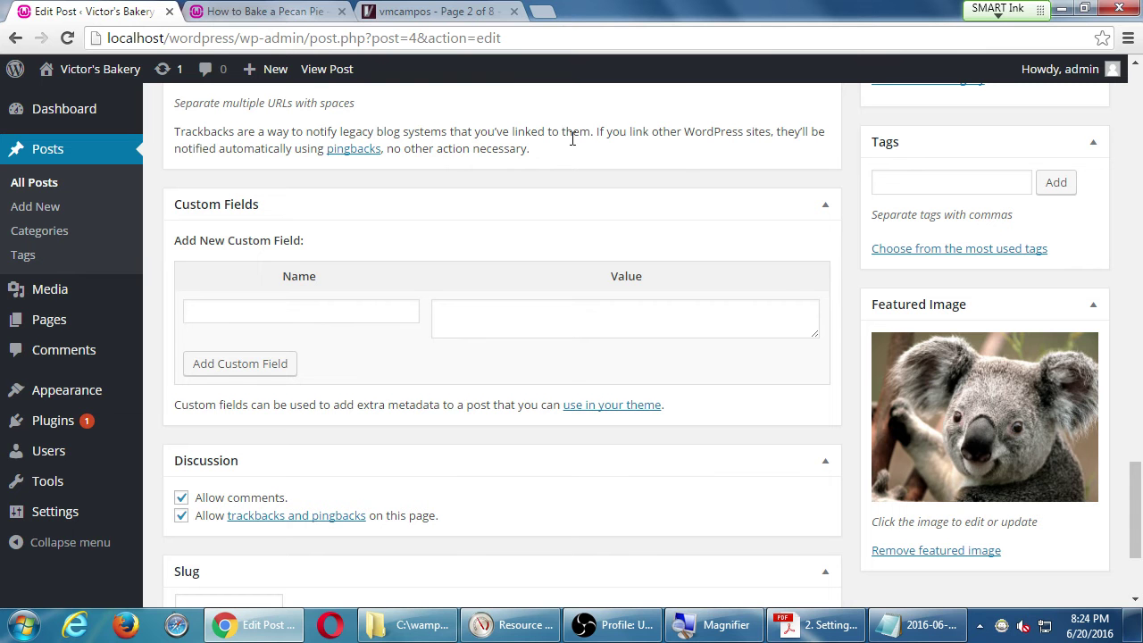
scroll(826, 325, down, 1)
scroll(826, 325, down, 2)
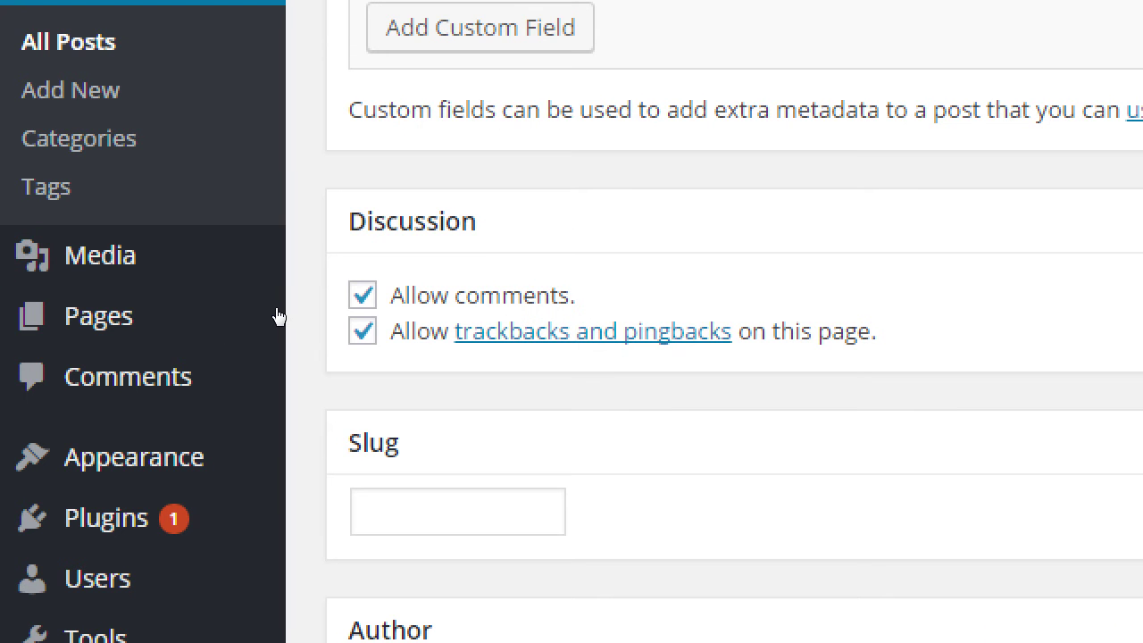
key(space)
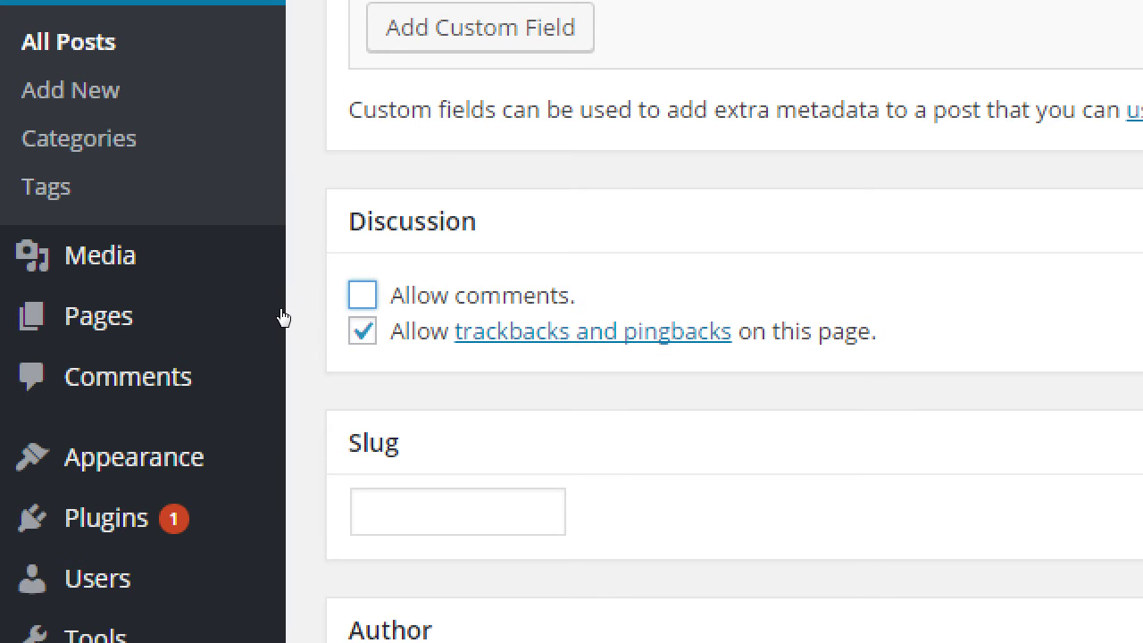
key(space)
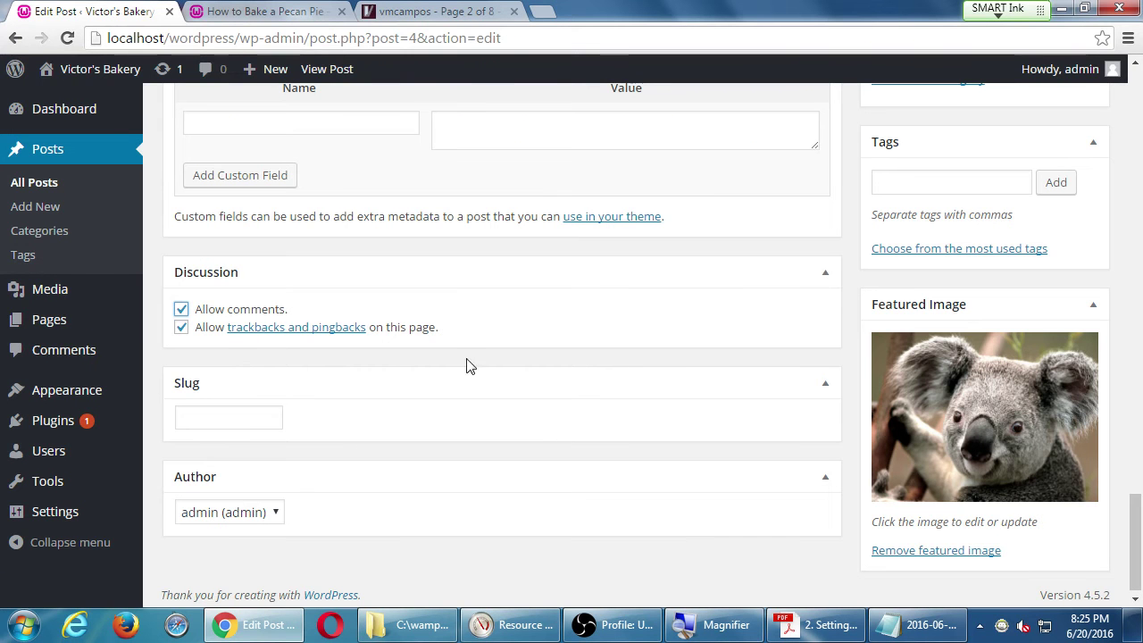
click(191, 415)
drag(1133, 536, 1136, 82)
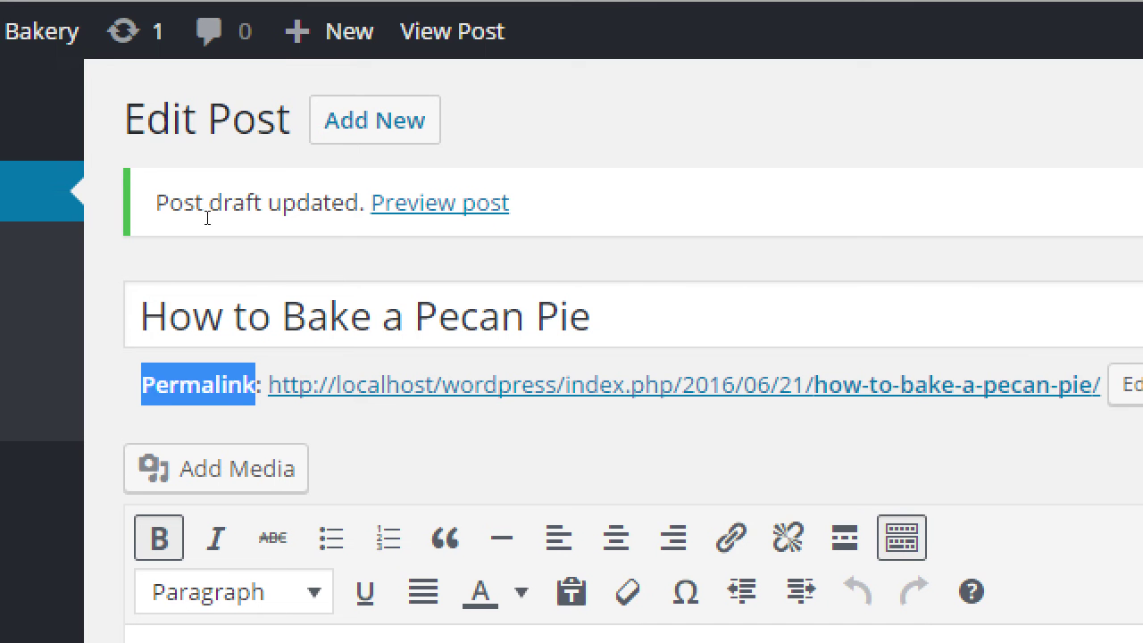
double_click(161, 262)
click(205, 247)
scroll(331, 327, down, 10)
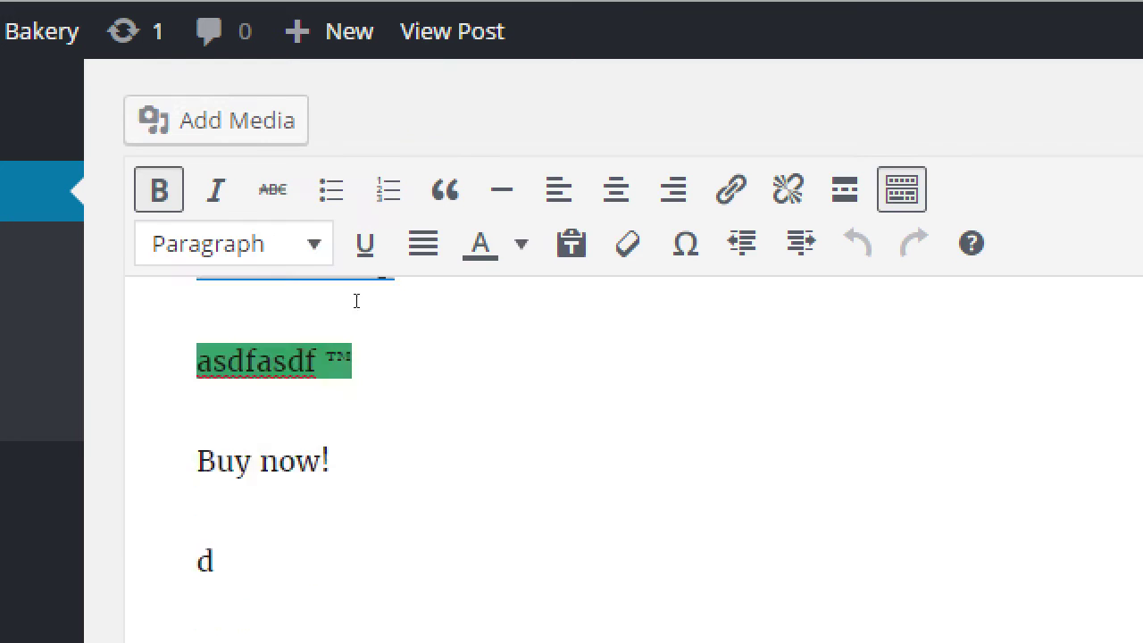
scroll(284, 410, down, 5)
scroll(299, 406, down, 2)
scroll(274, 503, down, 2)
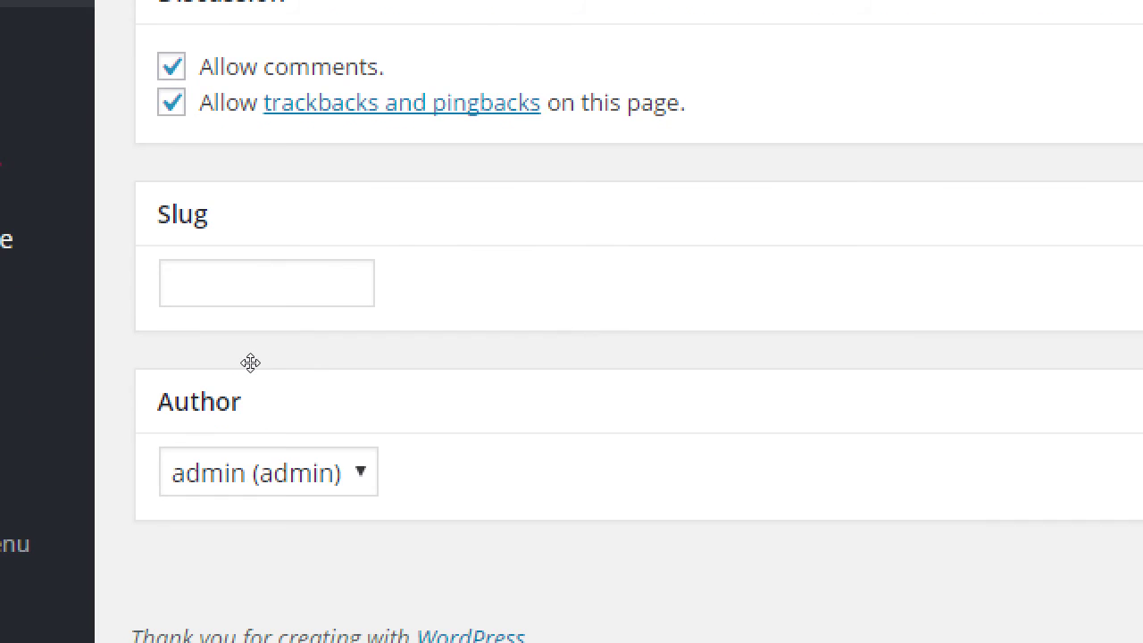
click(270, 487)
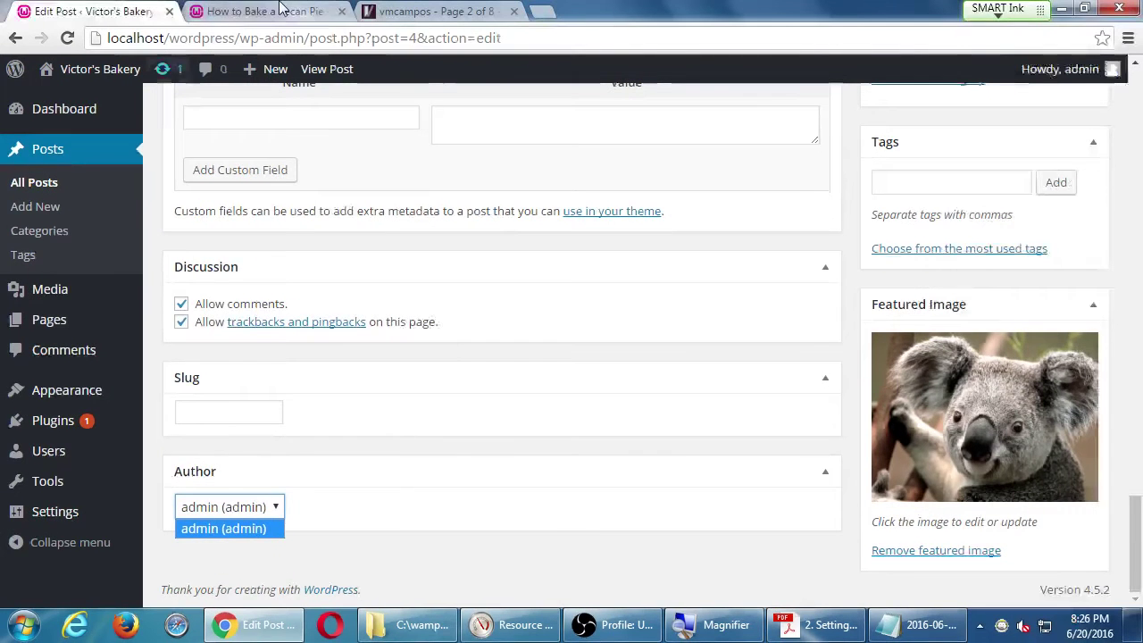
click(279, 9)
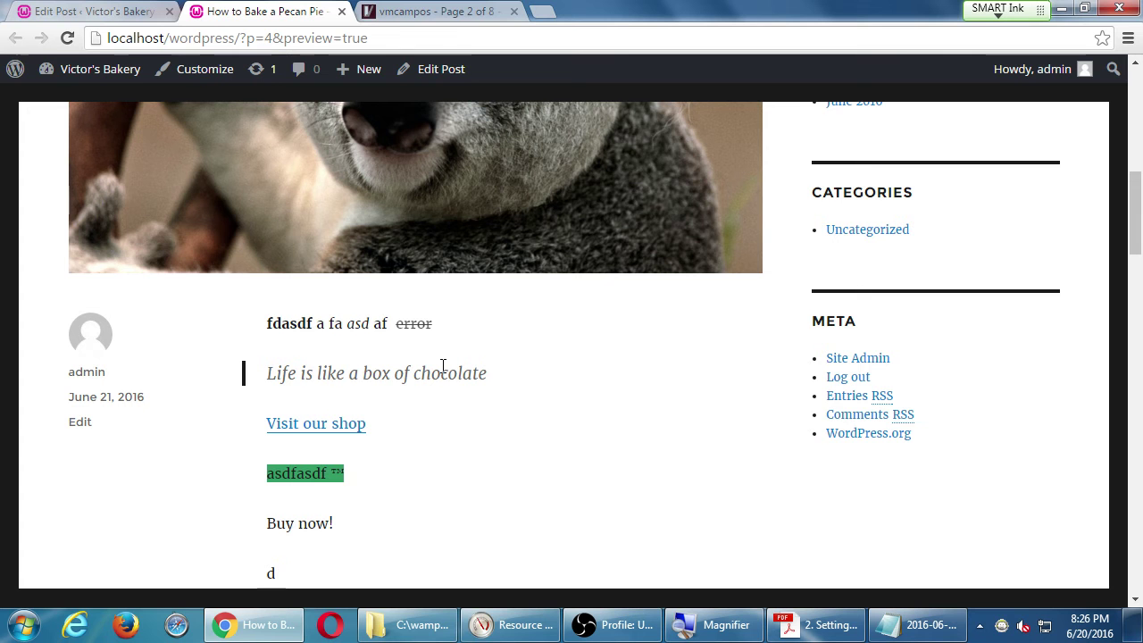
key(ctrl+Tab)
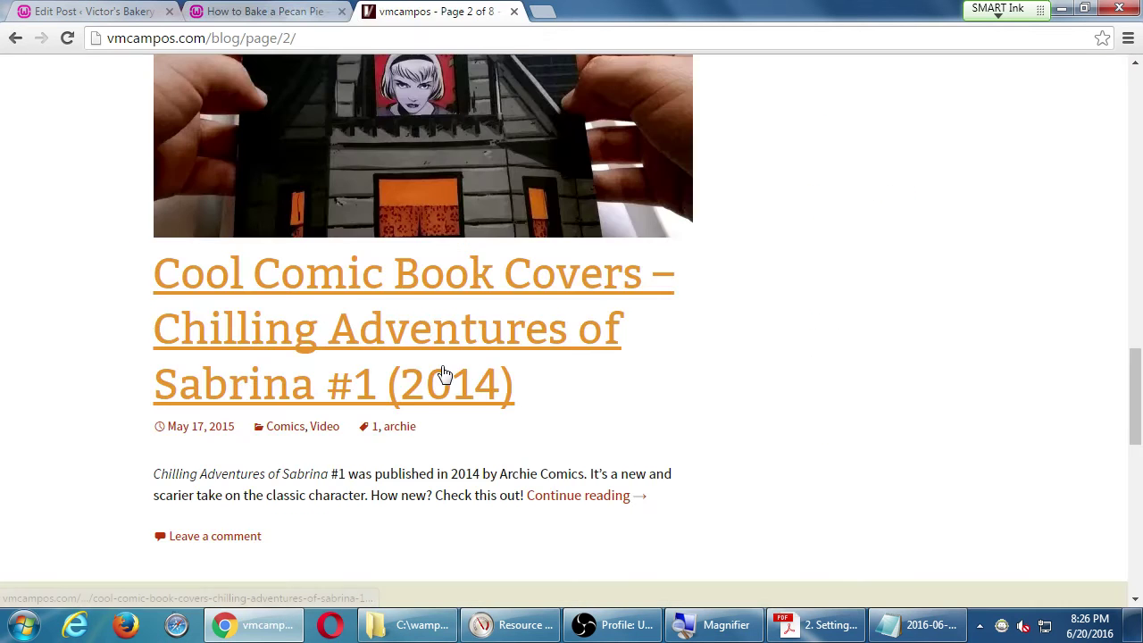
key(ctrl+Tab)
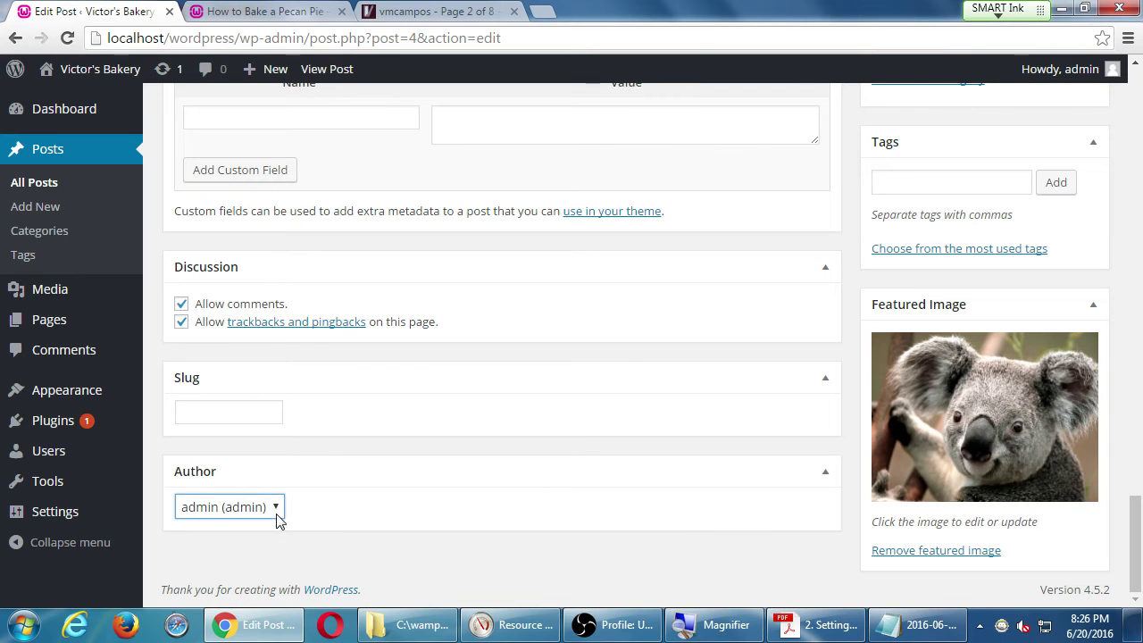
click(276, 511)
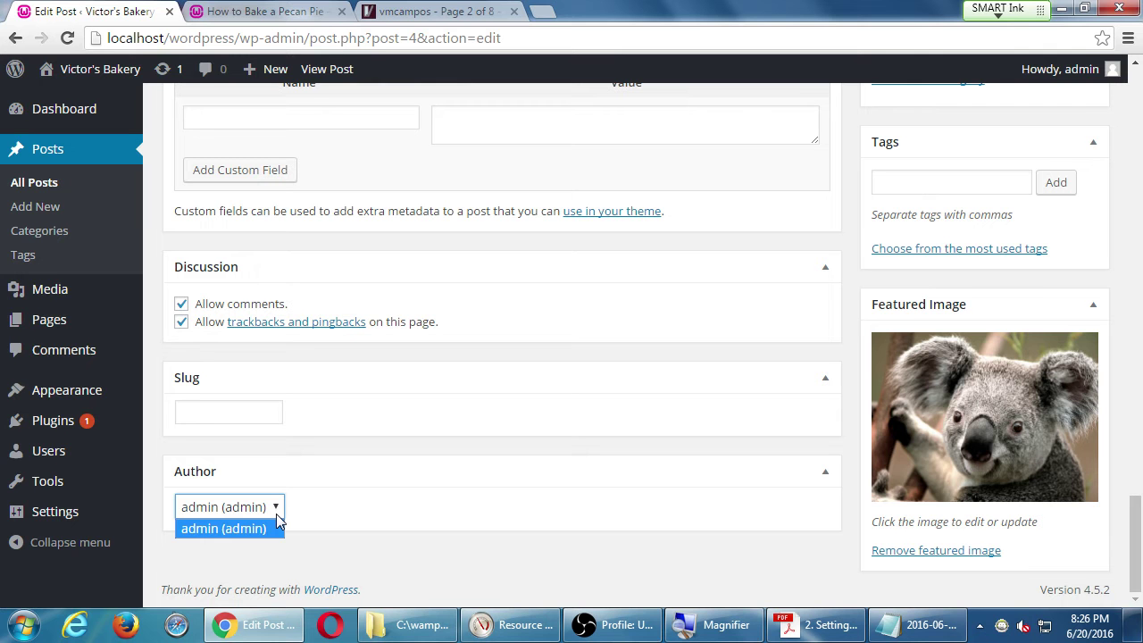
click(489, 555)
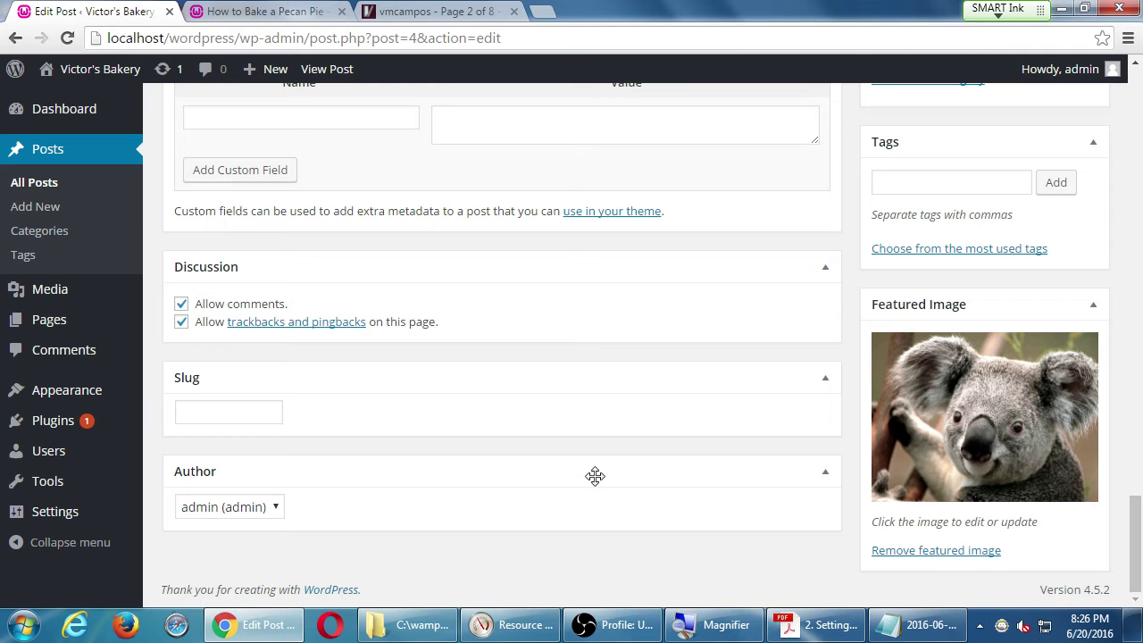
scroll(854, 420, up, 10)
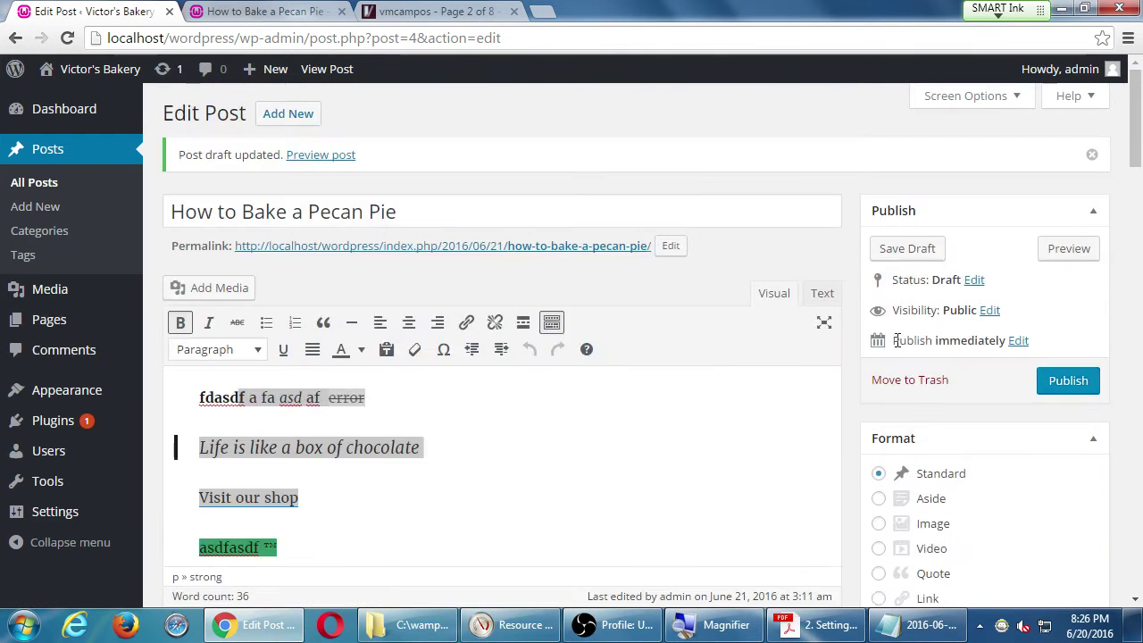
- Publish the pecan pie post and close the preview and vmcampos blog tabs
click(1054, 380)
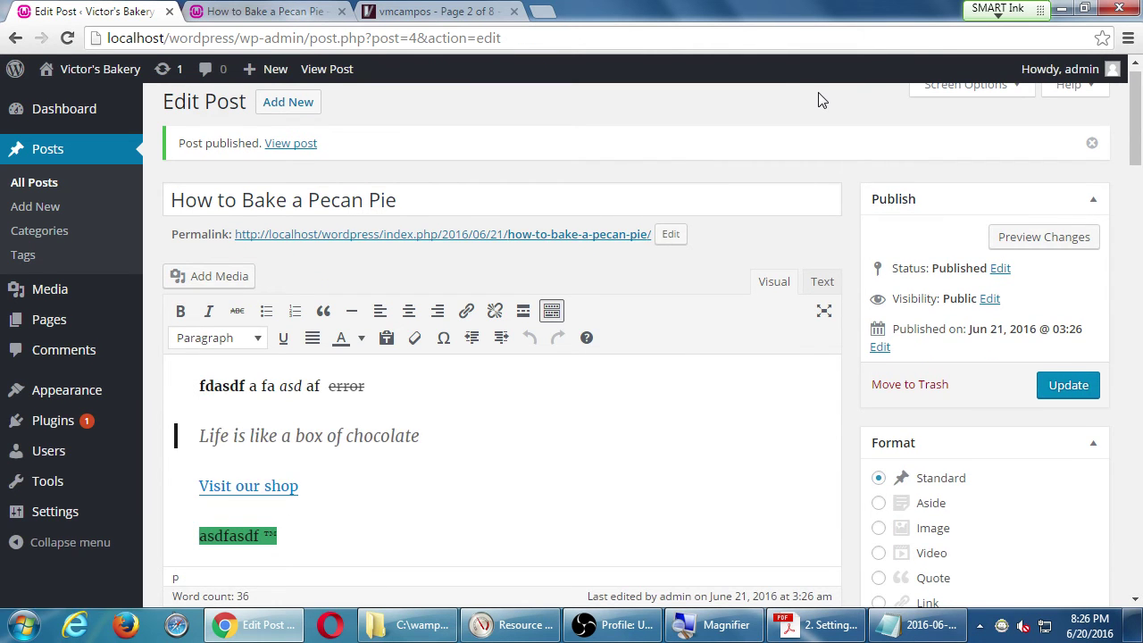
click(343, 12)
click(368, 12)
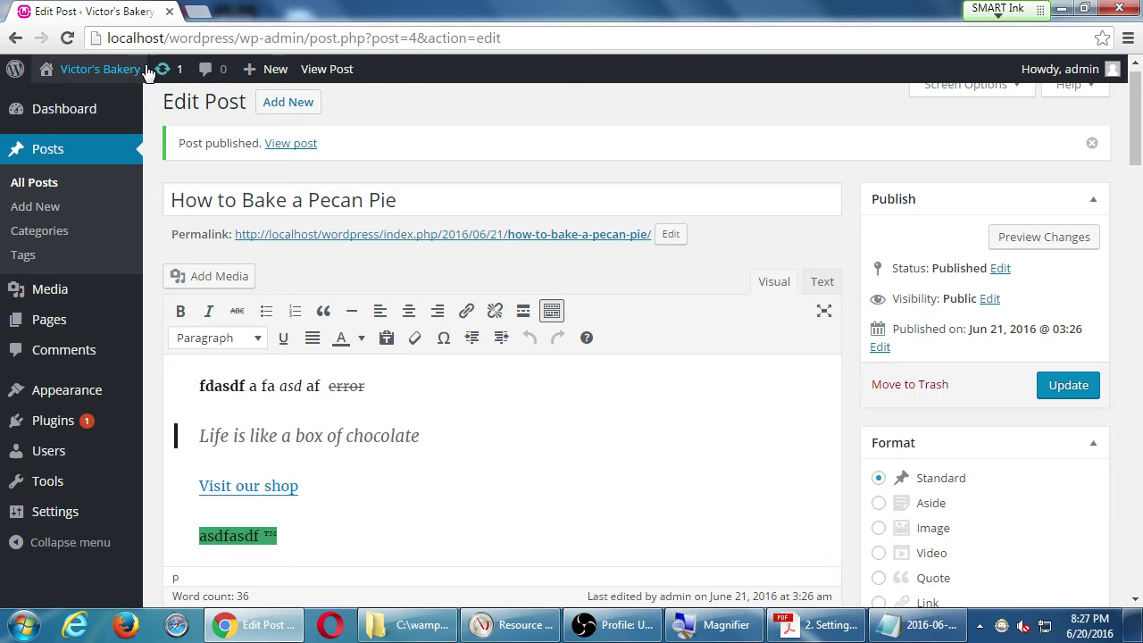
mouse_move(112, 75)
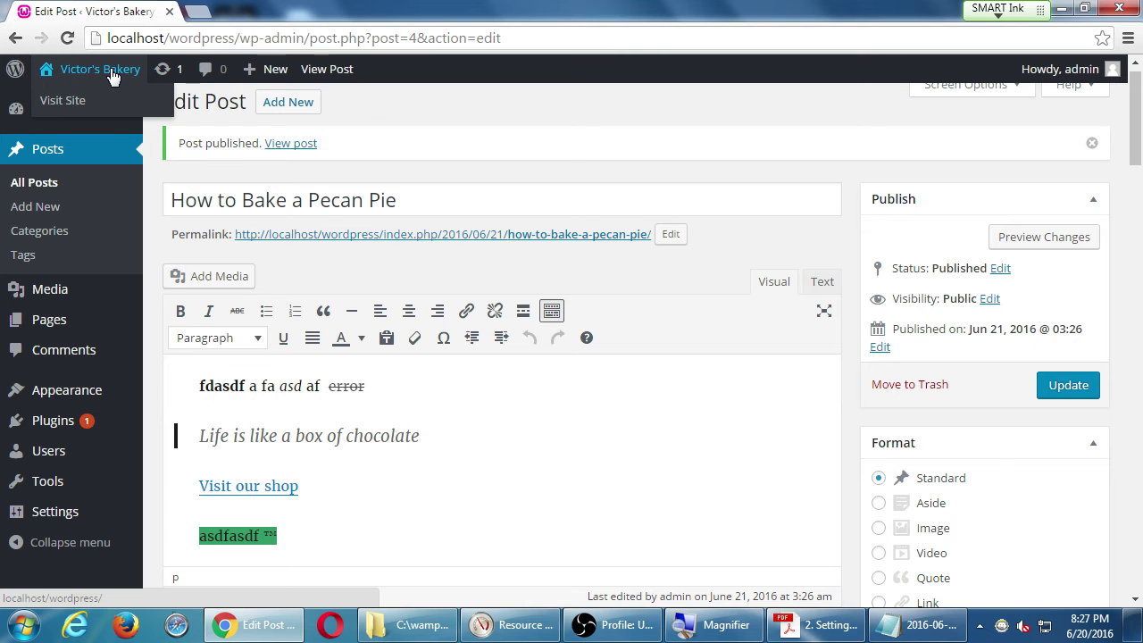
- Visit the Victor's Bakery homepage and scroll through the full pecan pie post above Hello world!
click(111, 70)
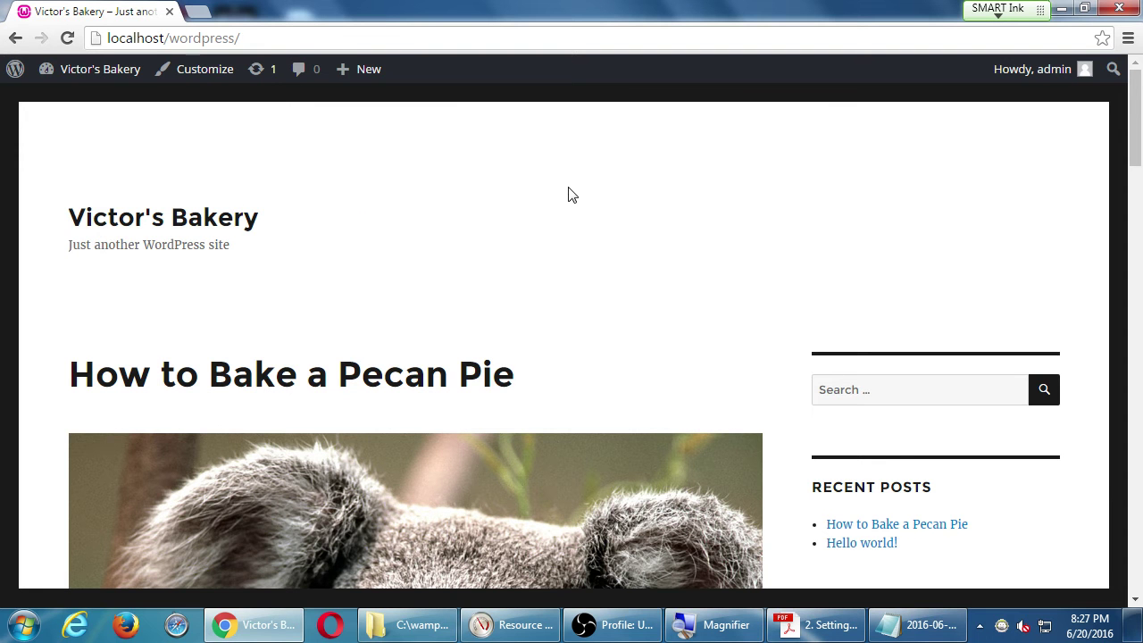
scroll(434, 230, down, 3)
scroll(254, 259, down, 2)
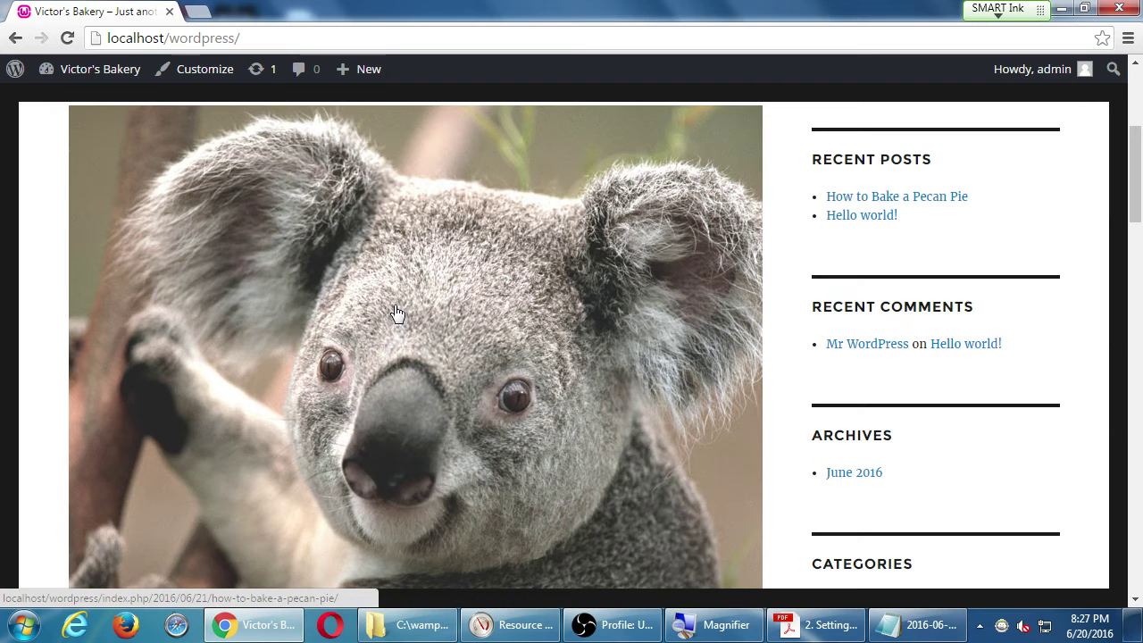
scroll(397, 312, down, 1)
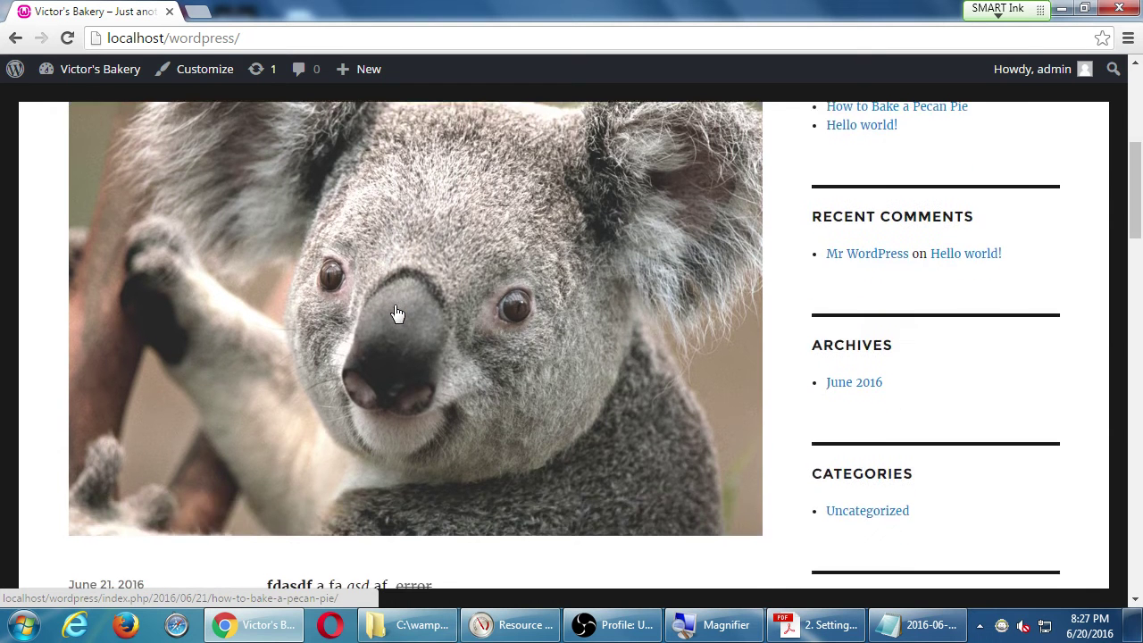
scroll(397, 312, down, 3)
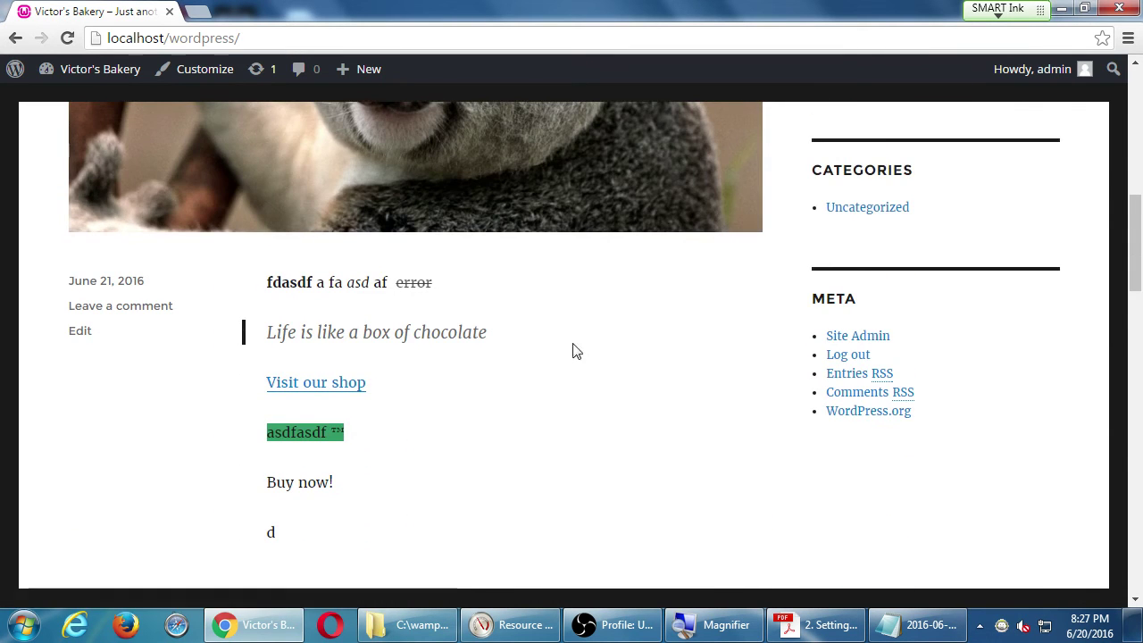
scroll(681, 337, down, 10)
scroll(431, 326, down, 5)
scroll(85, 300, down, 8)
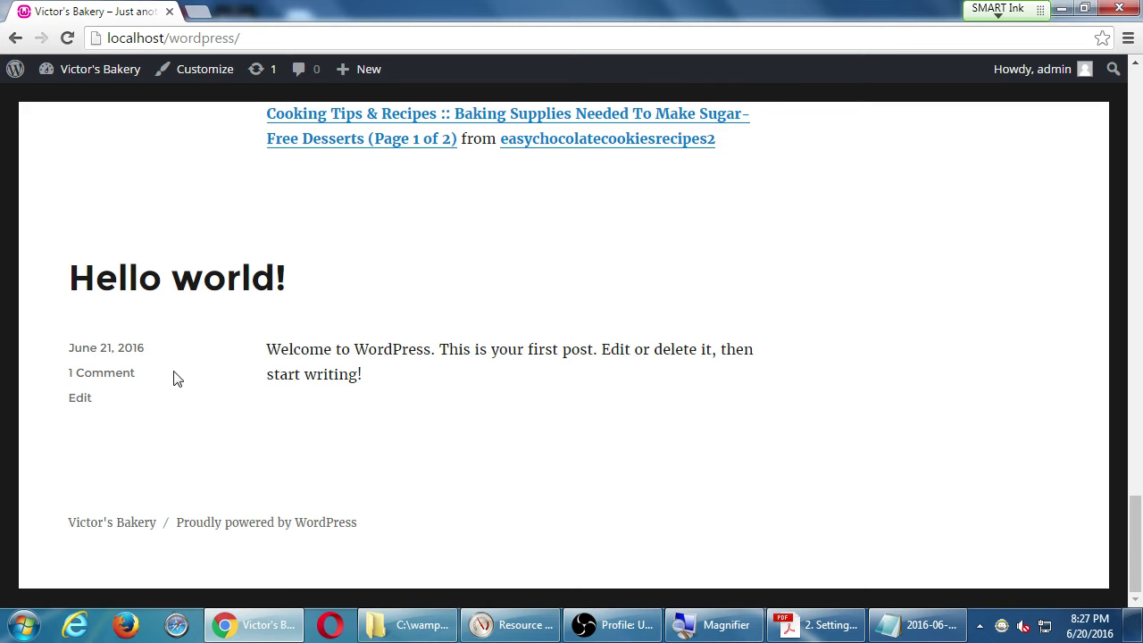
scroll(160, 393, up, 4)
scroll(150, 402, up, 12)
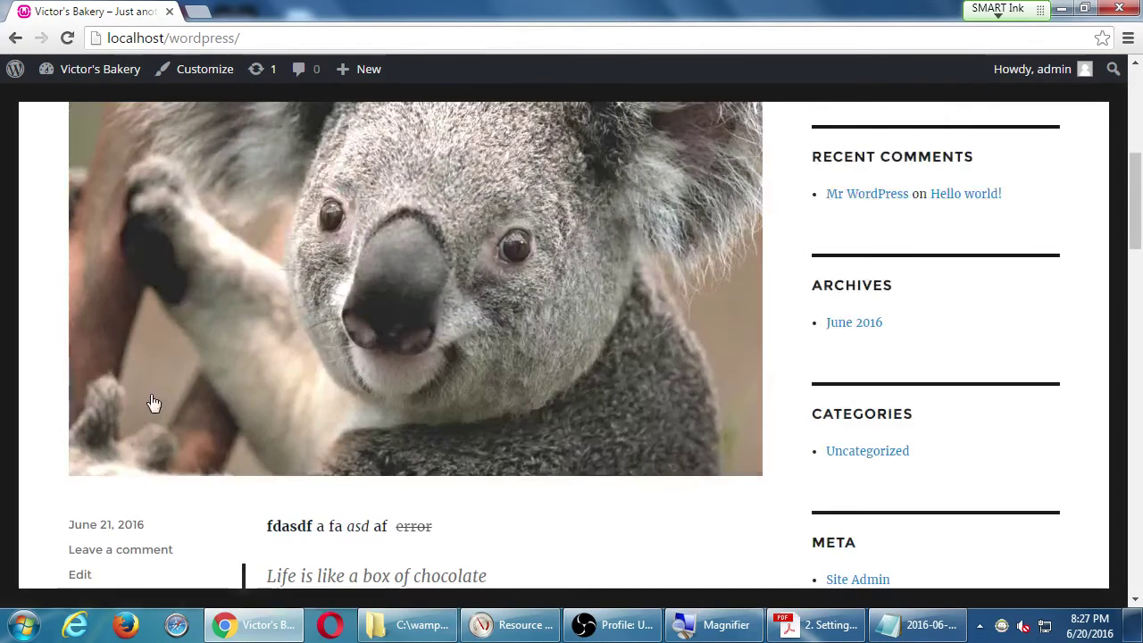
scroll(114, 354, up, 2)
scroll(114, 355, down, 7)
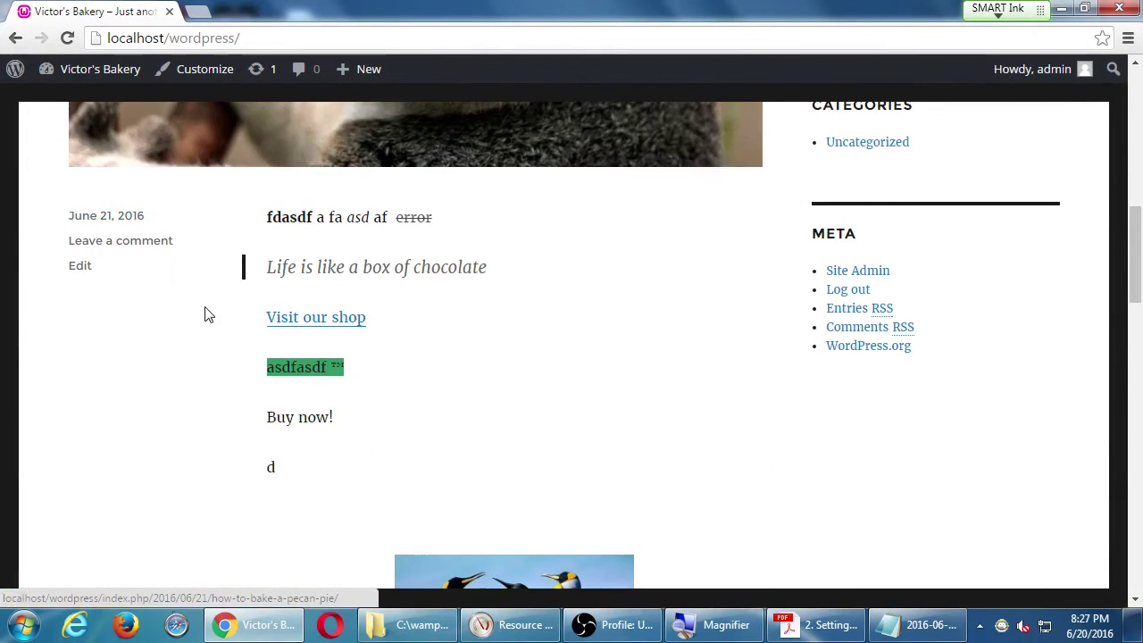
scroll(299, 296, down, 8)
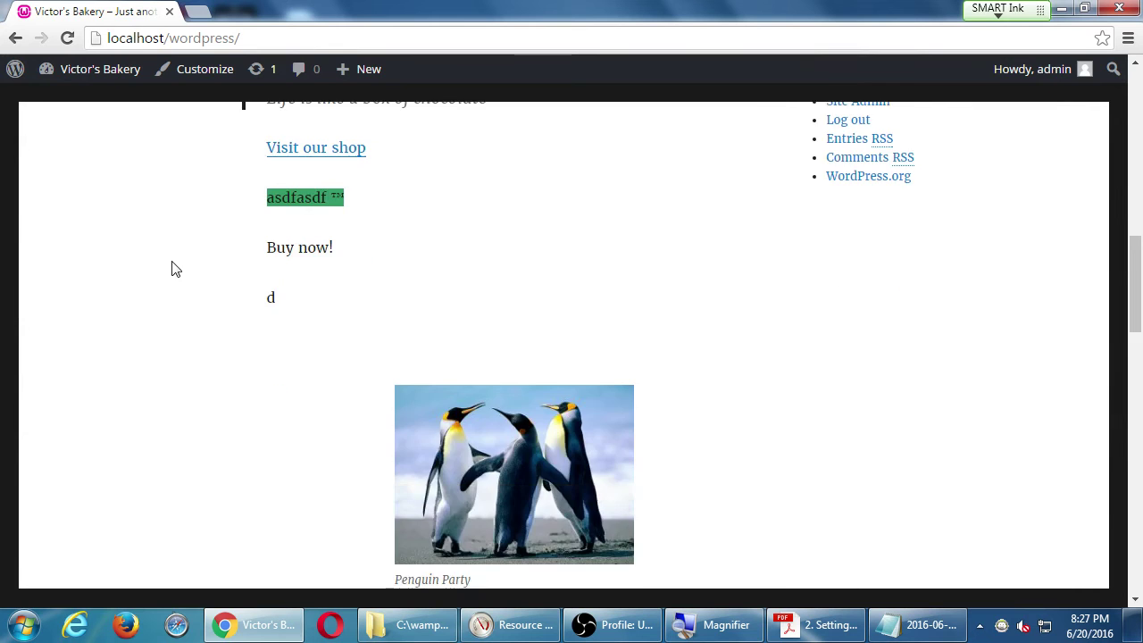
scroll(177, 263, down, 5)
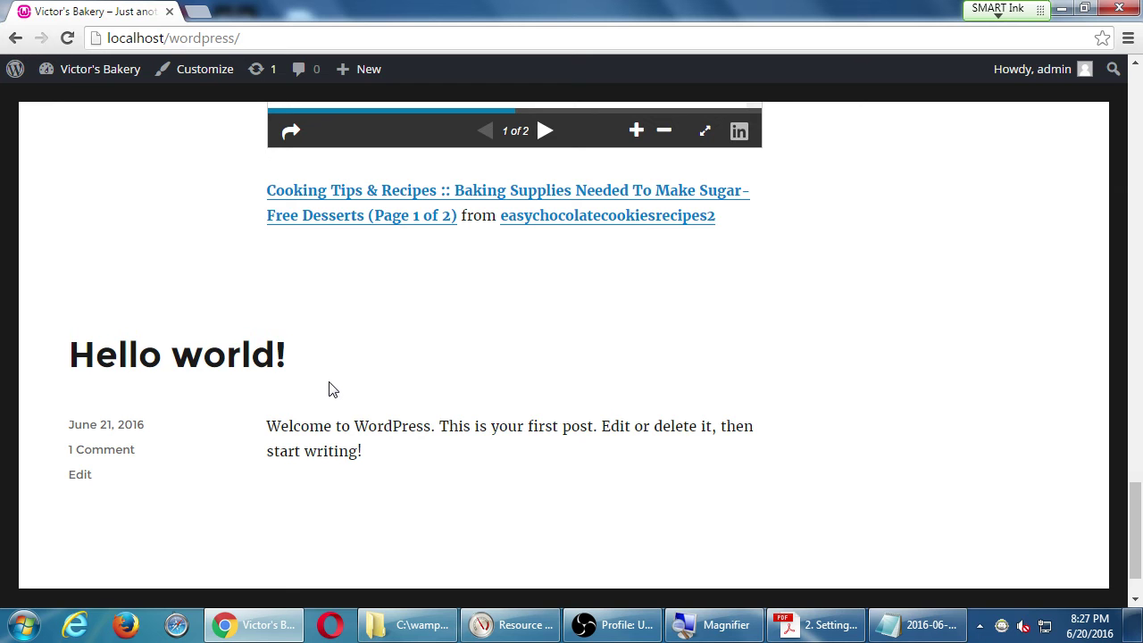
- Load vmcampos.com/blog in a new tab and scroll through its posts
key(ctrl+t)
text(mcampos)
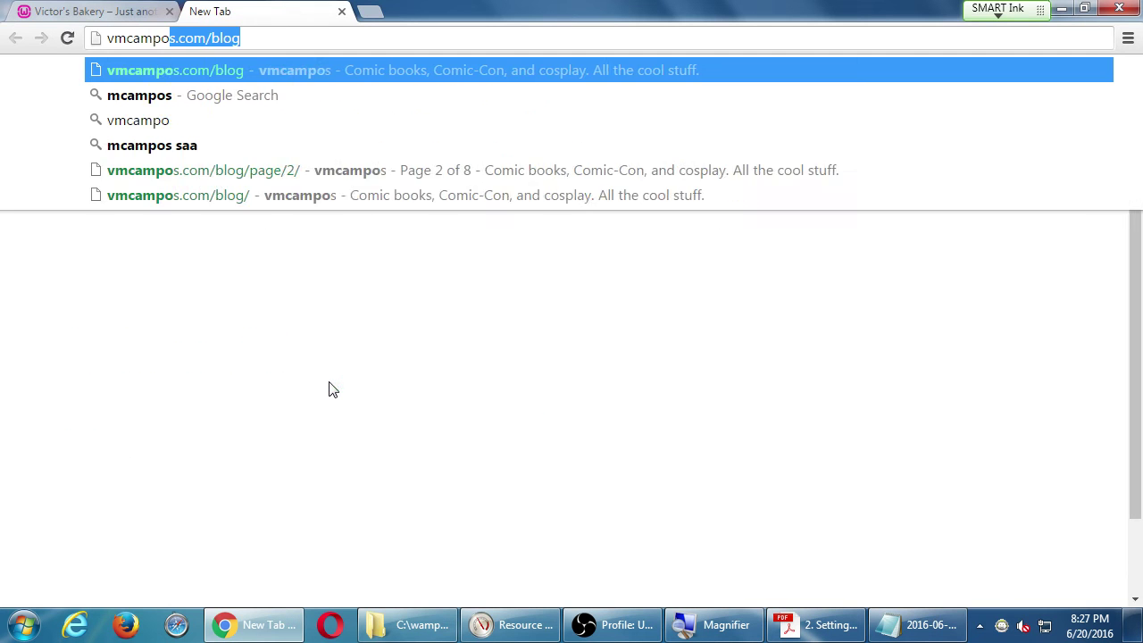
key(Return)
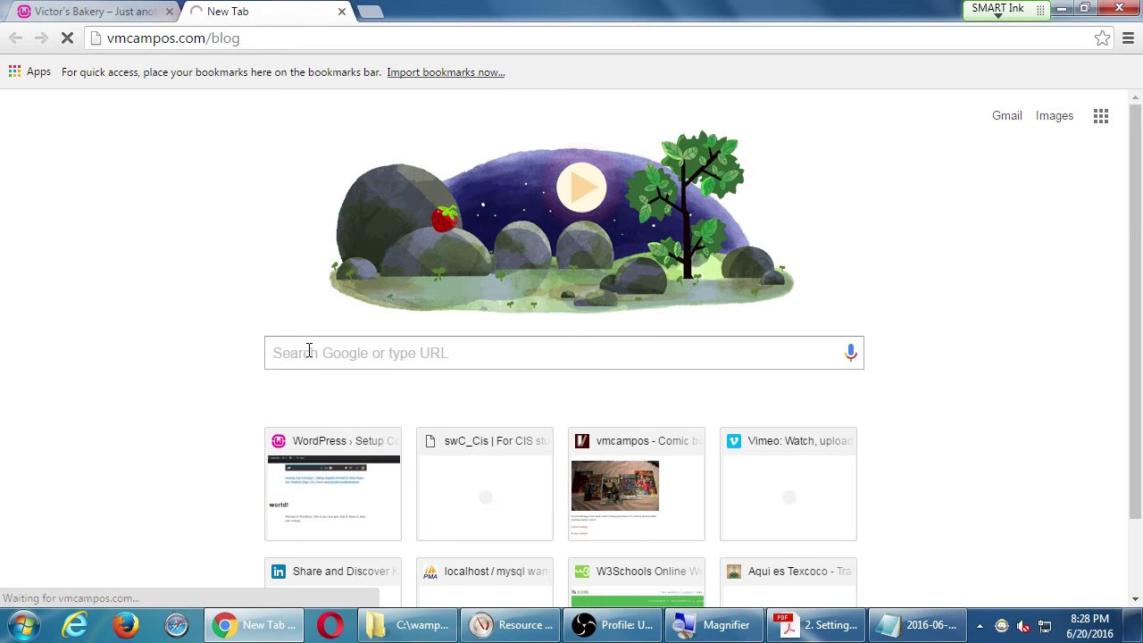
scroll(170, 324, down, 4)
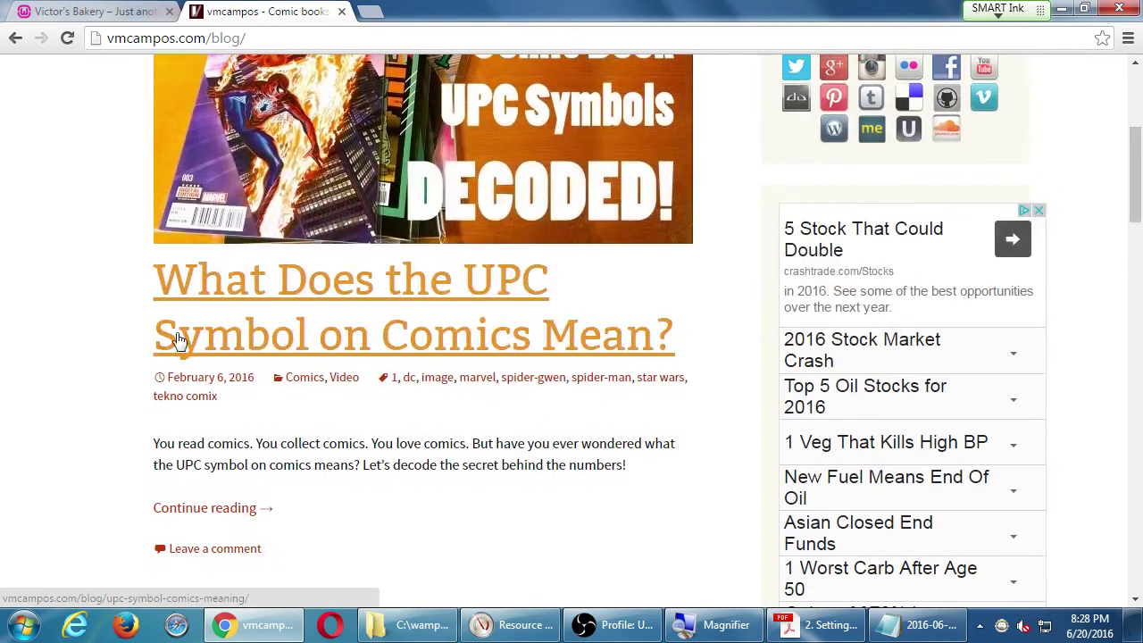
drag(438, 443, 323, 444)
scroll(115, 429, down, 2)
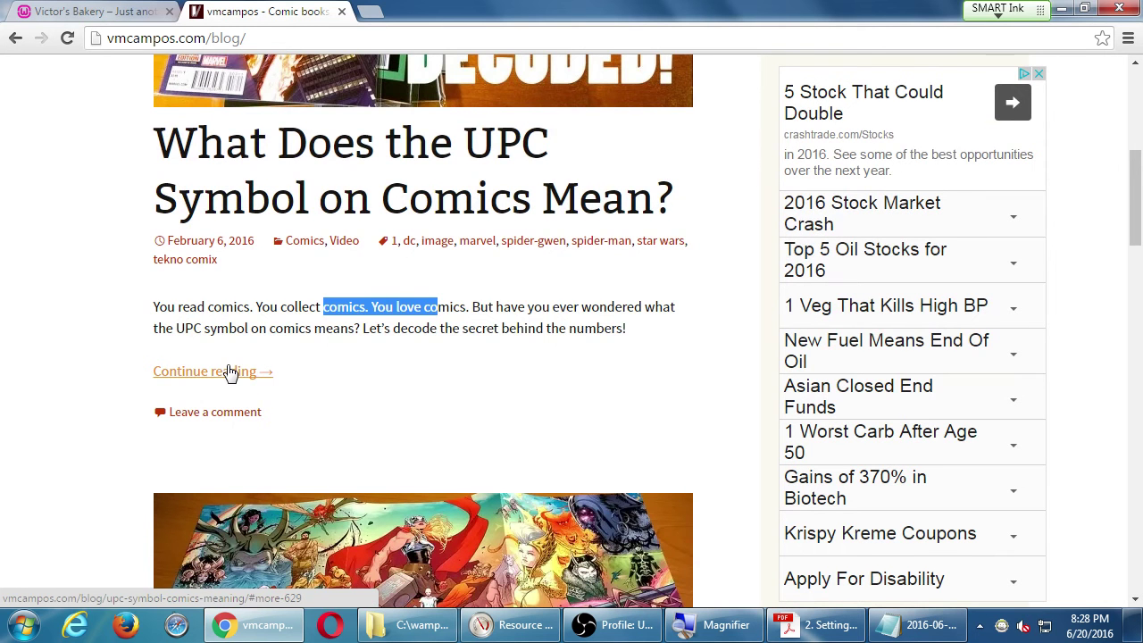
scroll(135, 357, down, 3)
scroll(548, 367, down, 2)
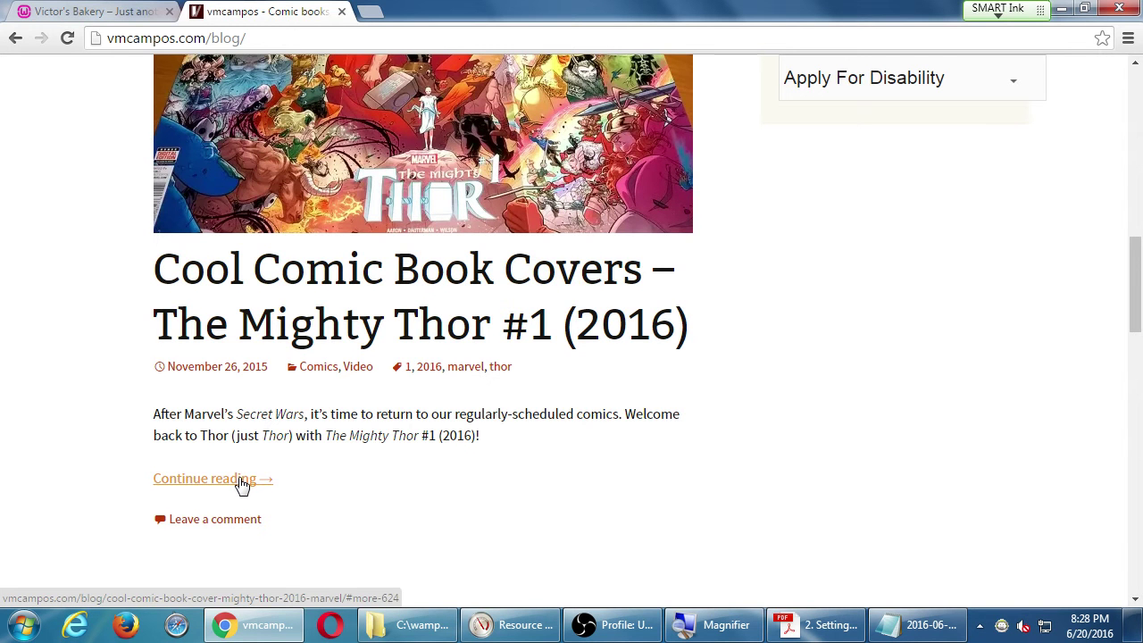
- Compare the bakery homepage against the vmcampos blog, ending on the bakery tab
click(96, 10)
scroll(138, 437, up, 15)
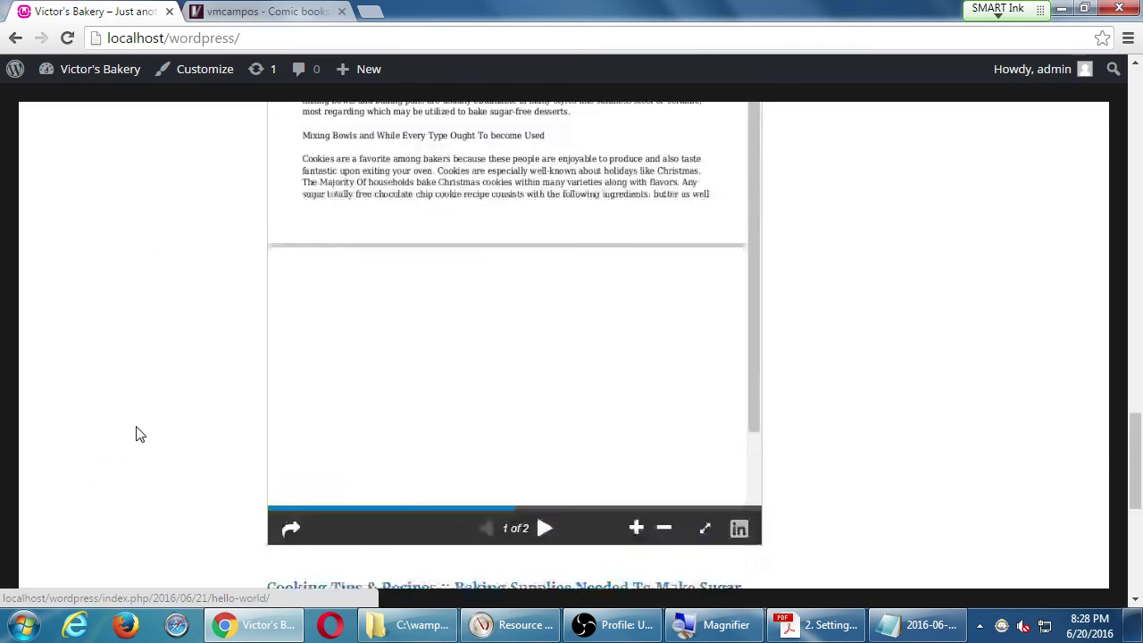
scroll(139, 434, down, 4)
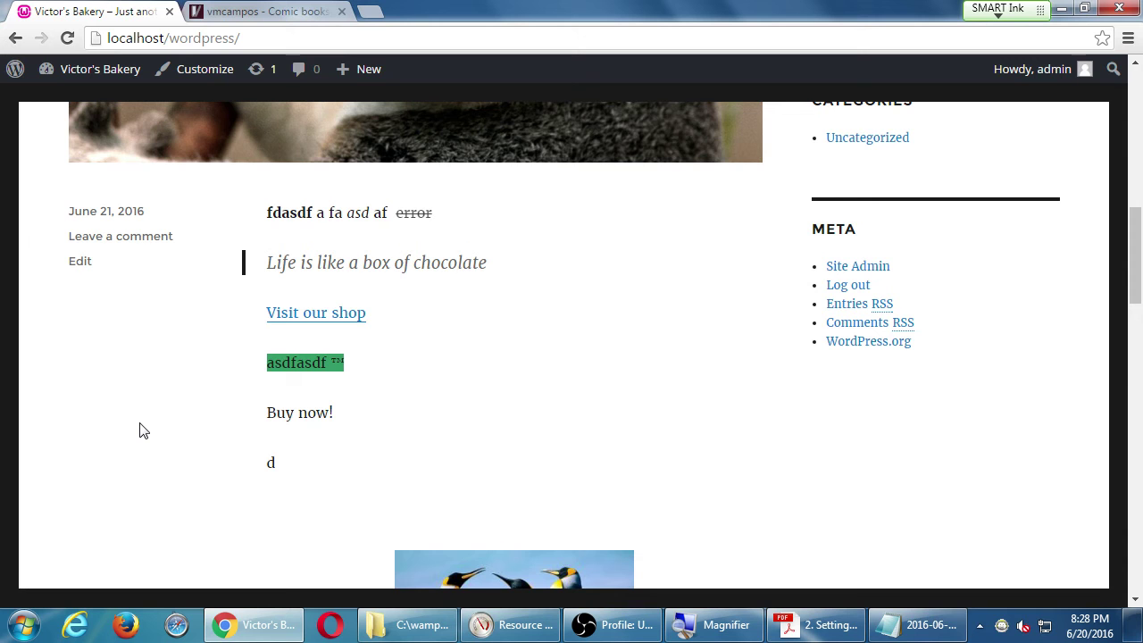
click(244, 11)
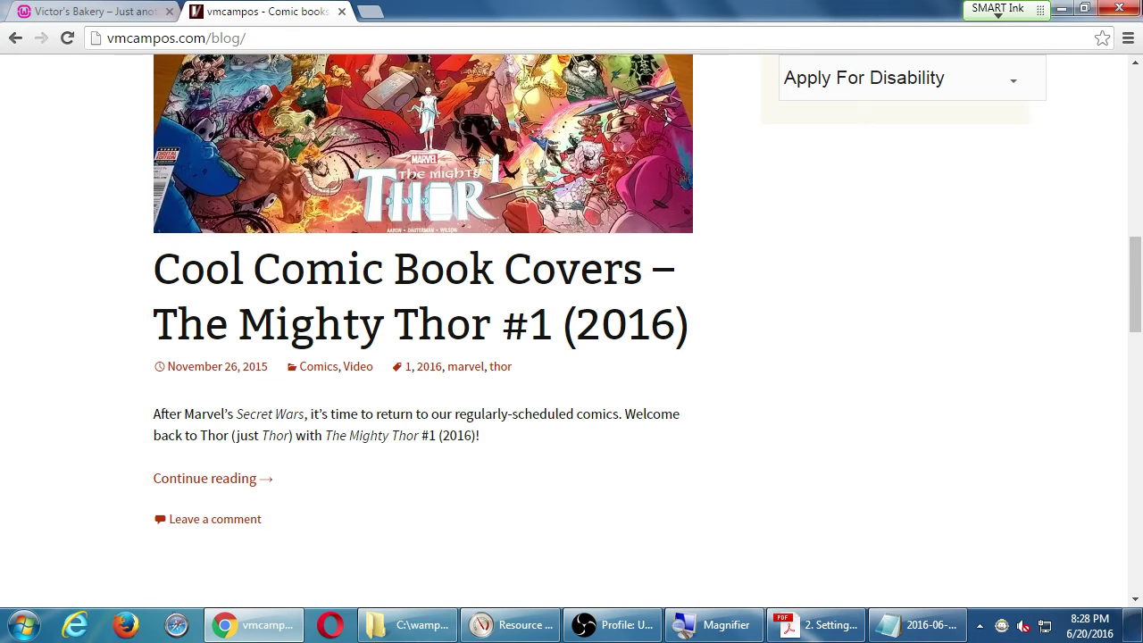
click(72, 11)
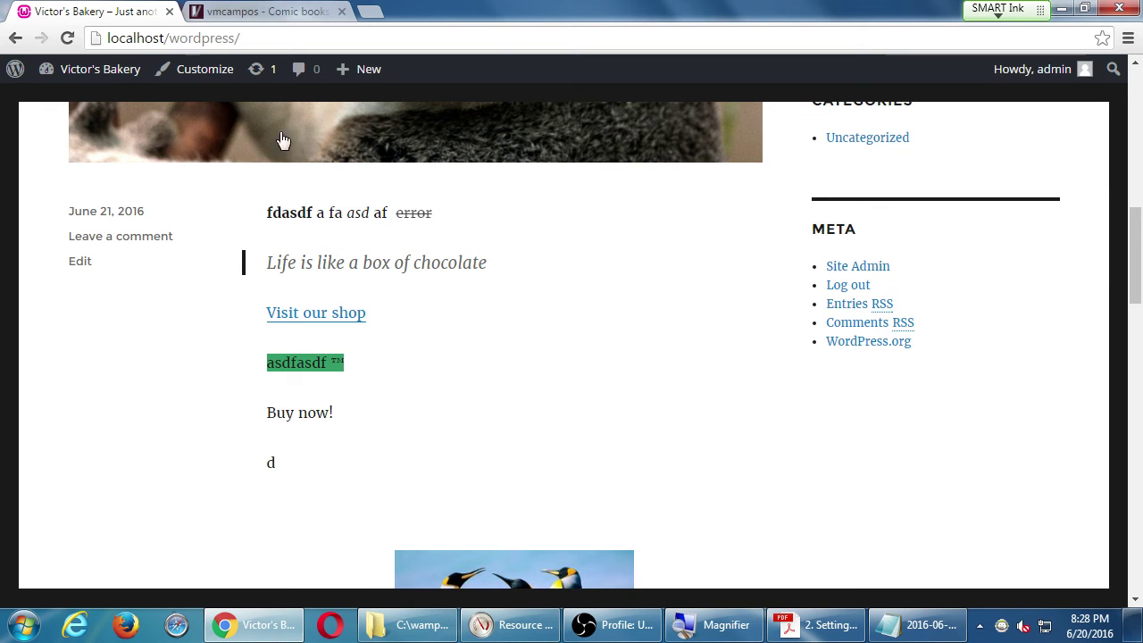
mouse_move(102, 80)
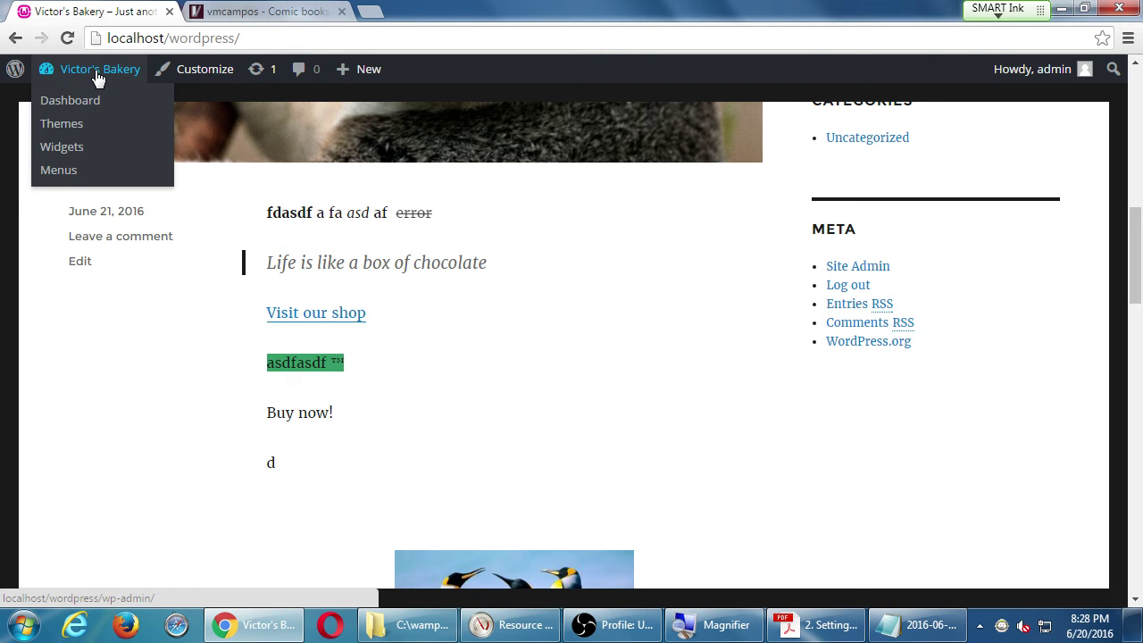
- Go from the site to the WordPress Dashboard and open the All Posts list
click(98, 79)
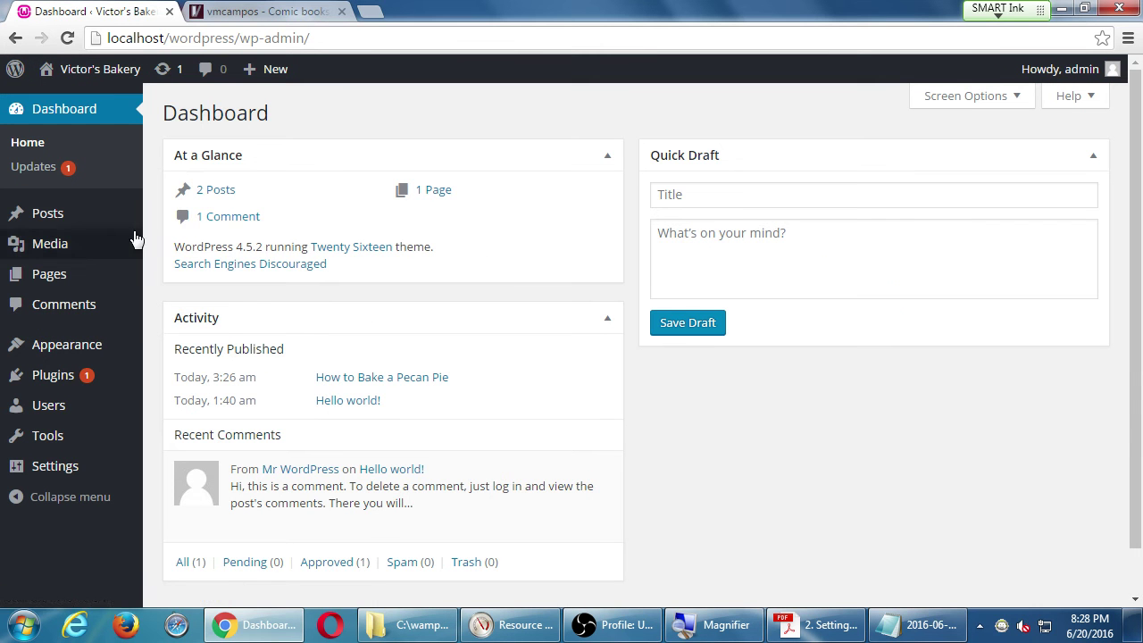
mouse_move(78, 219)
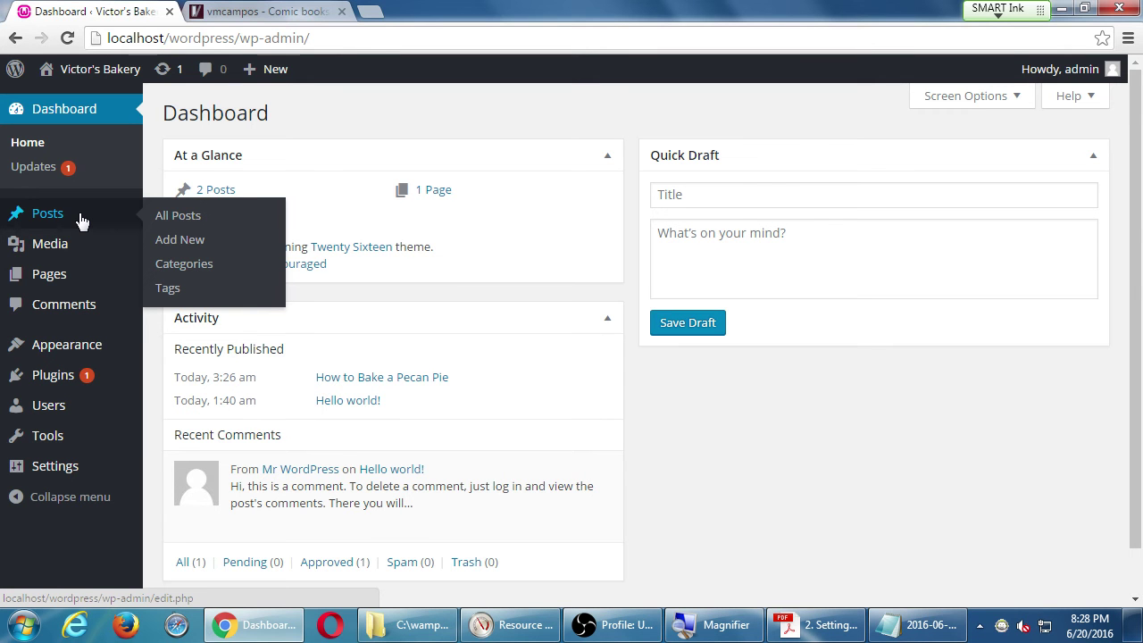
click(157, 217)
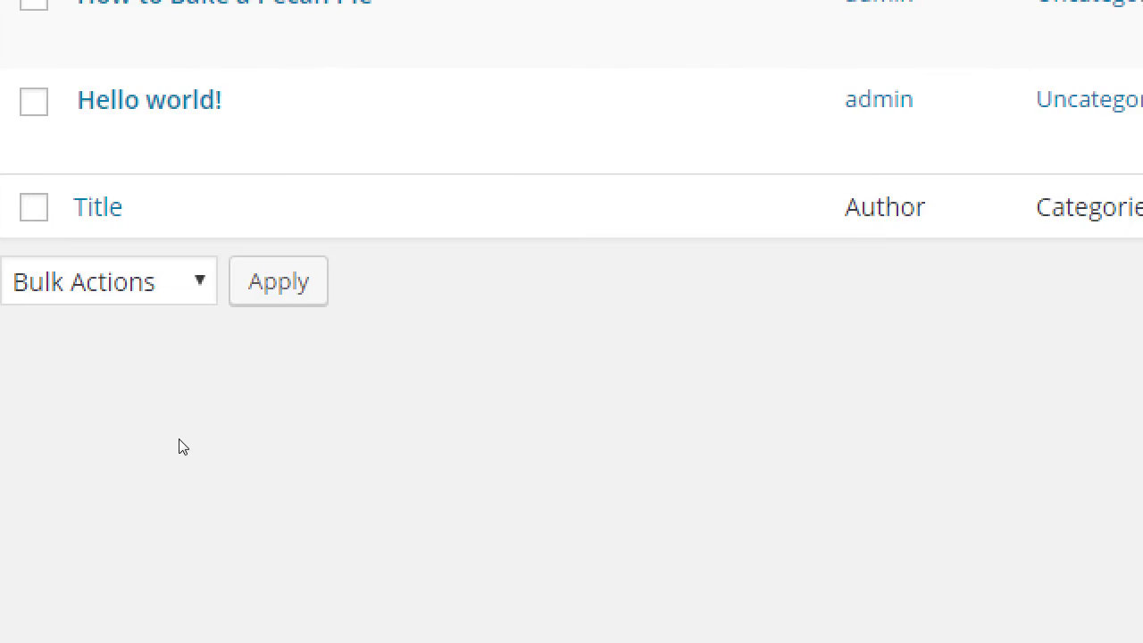
mouse_move(53, 420)
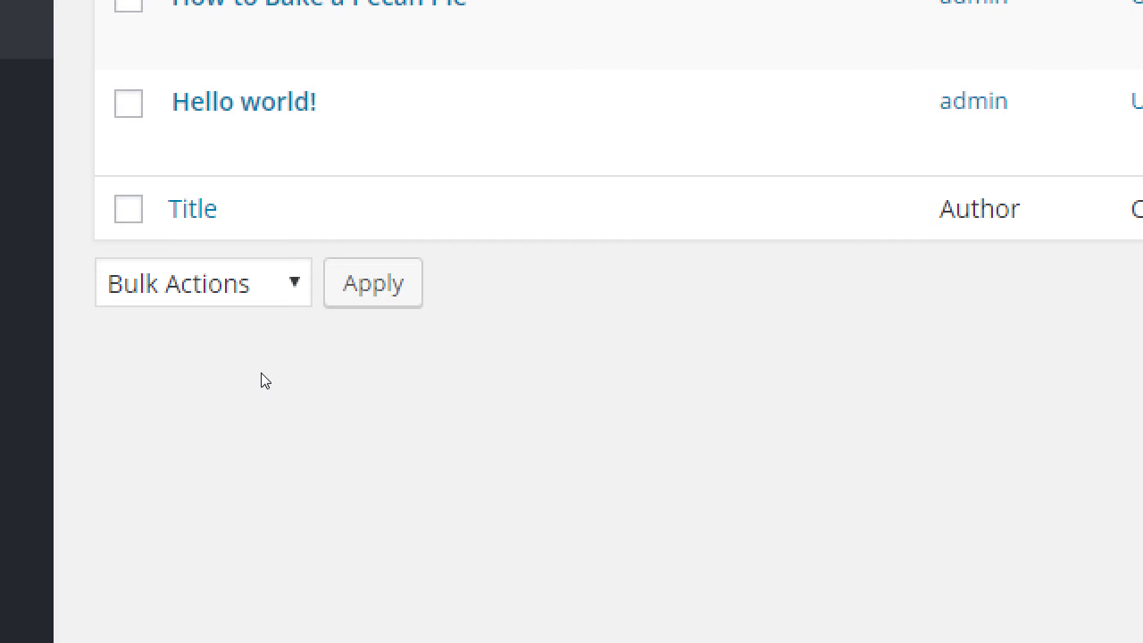
scroll(262, 380, up, 3)
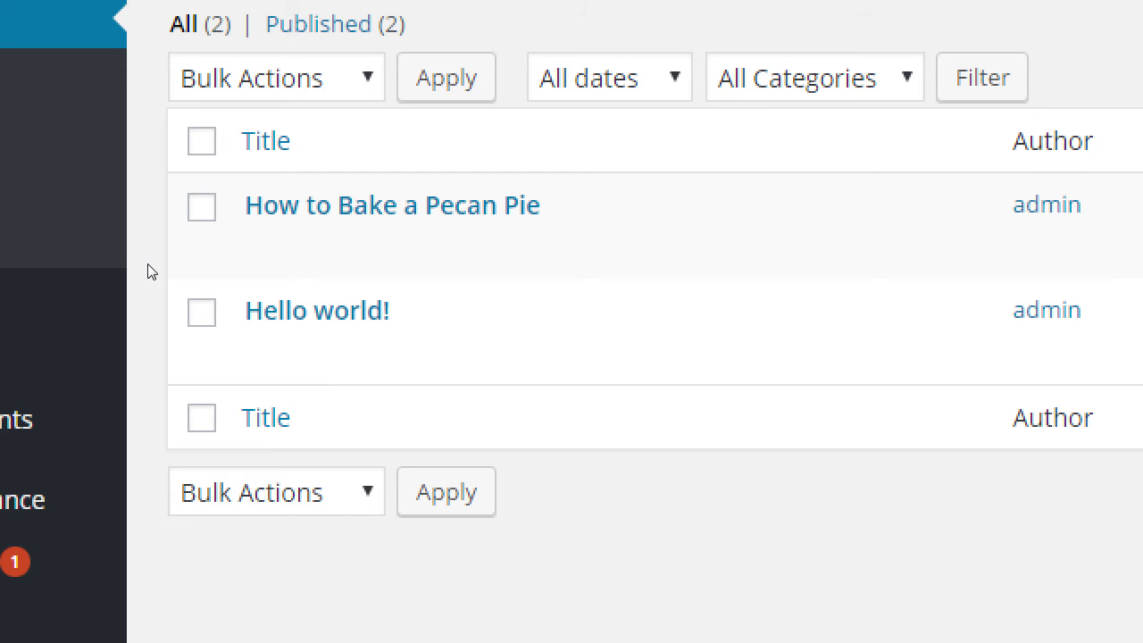
- Open Quick Edit for the How to Bake a Pecan Pie post
click(175, 255)
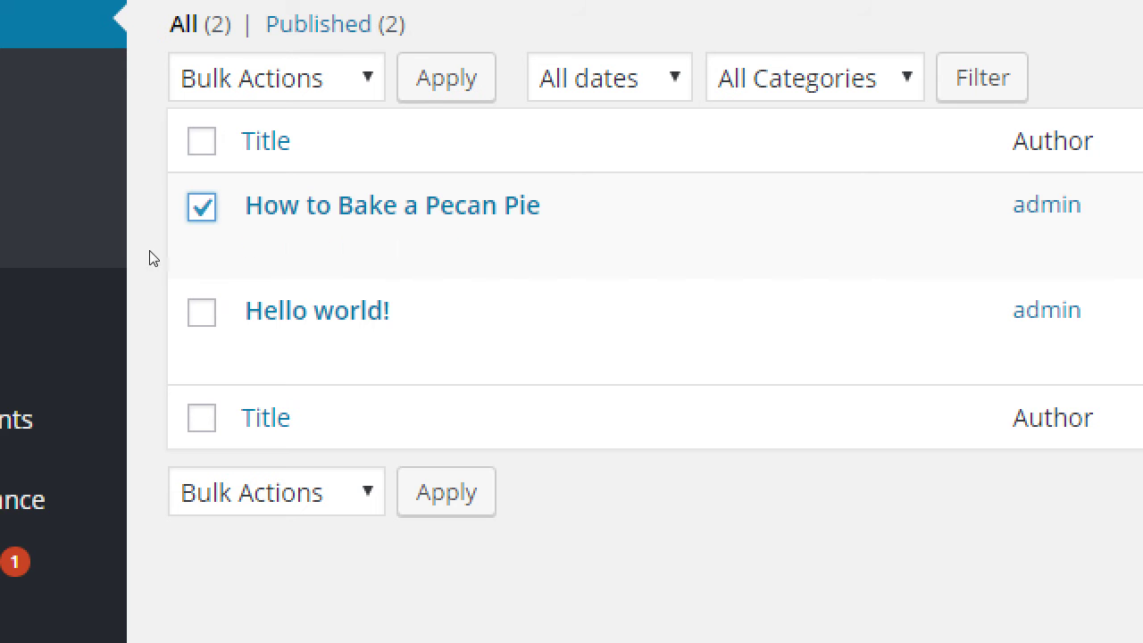
click(187, 249)
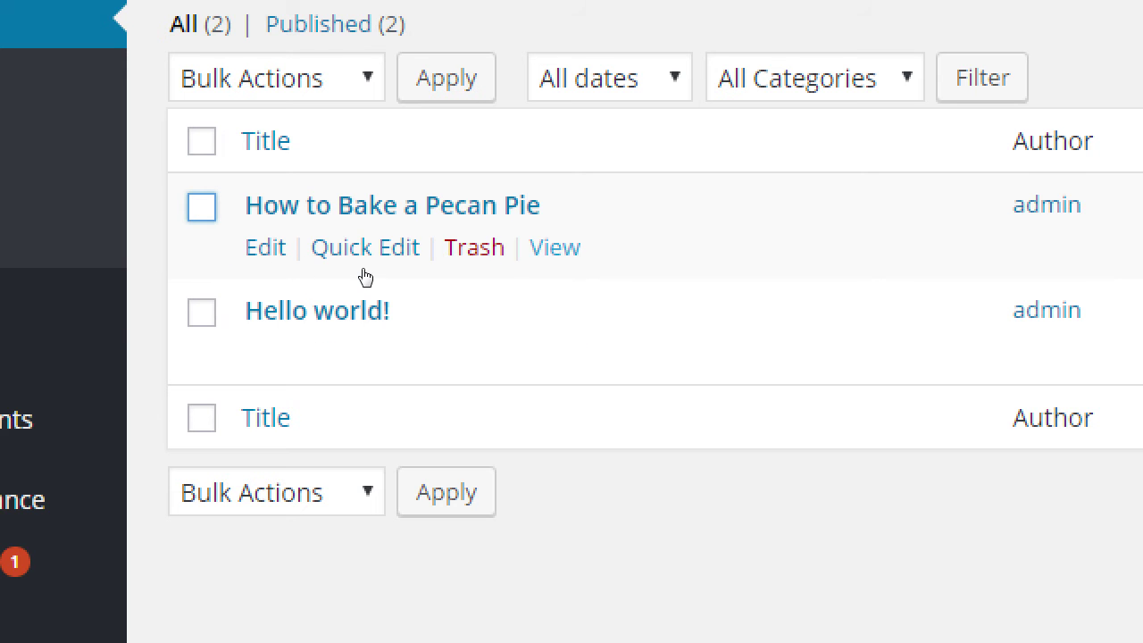
click(319, 248)
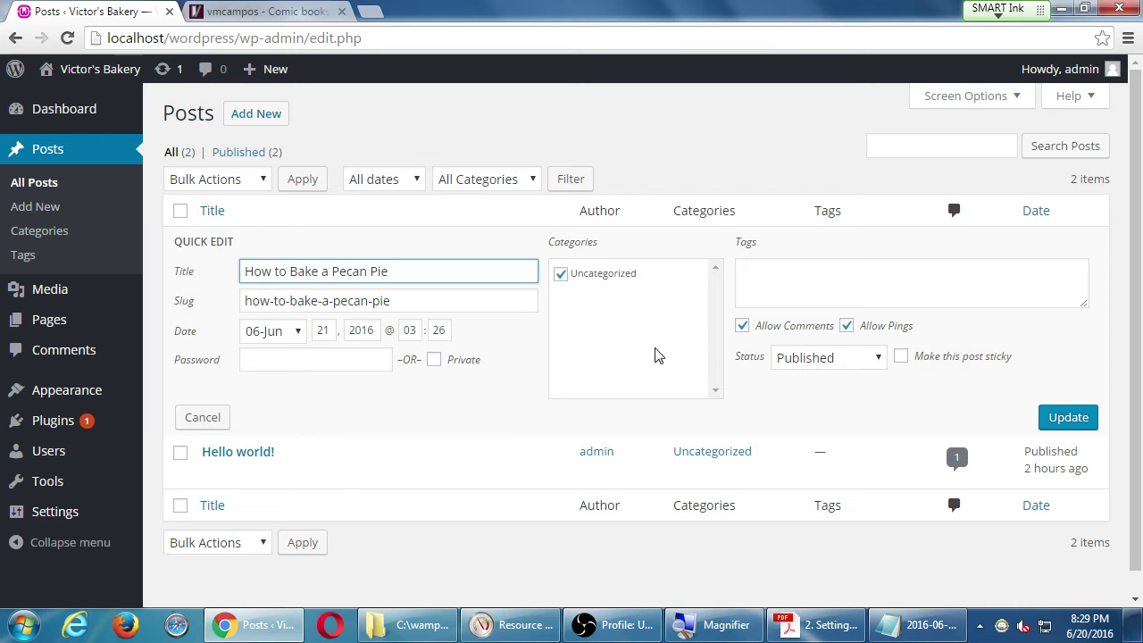
click(794, 362)
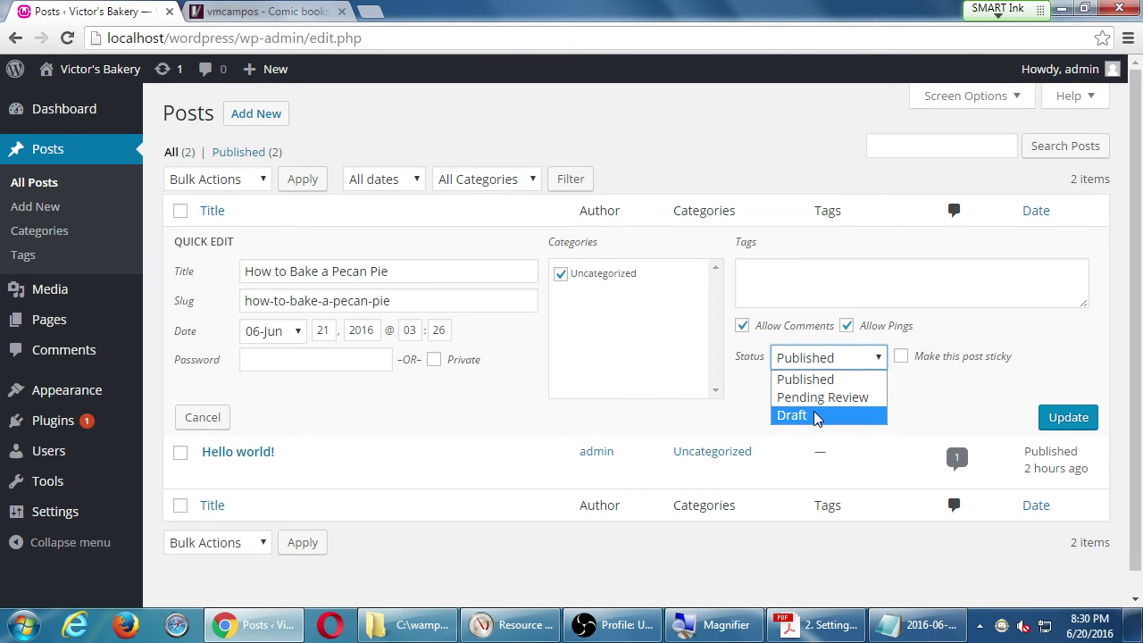
click(205, 419)
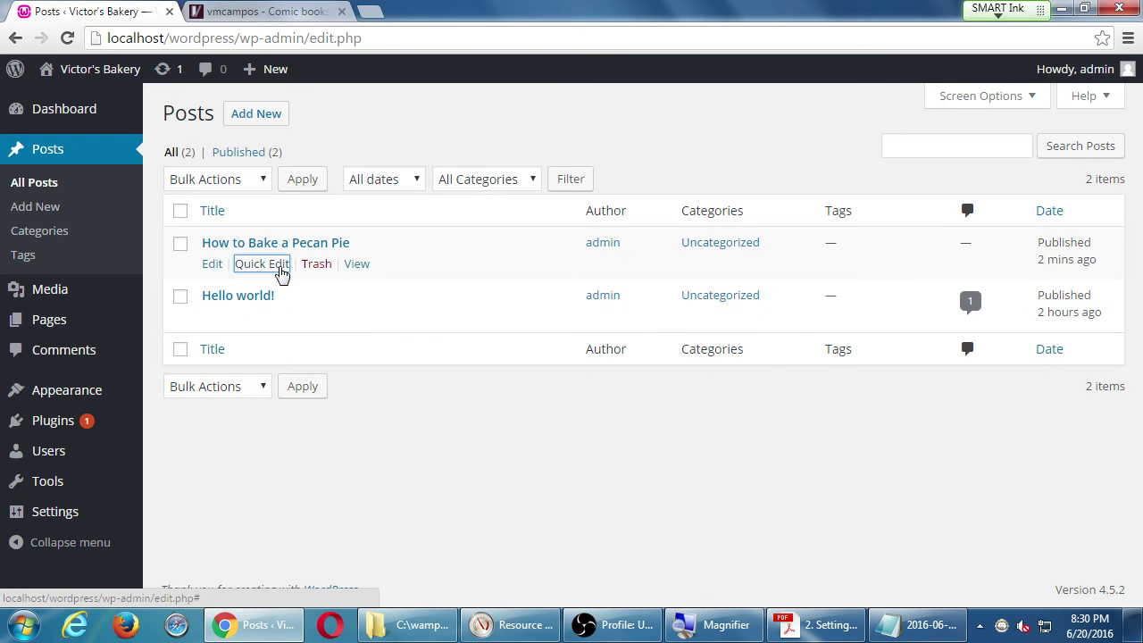
click(281, 265)
click(203, 417)
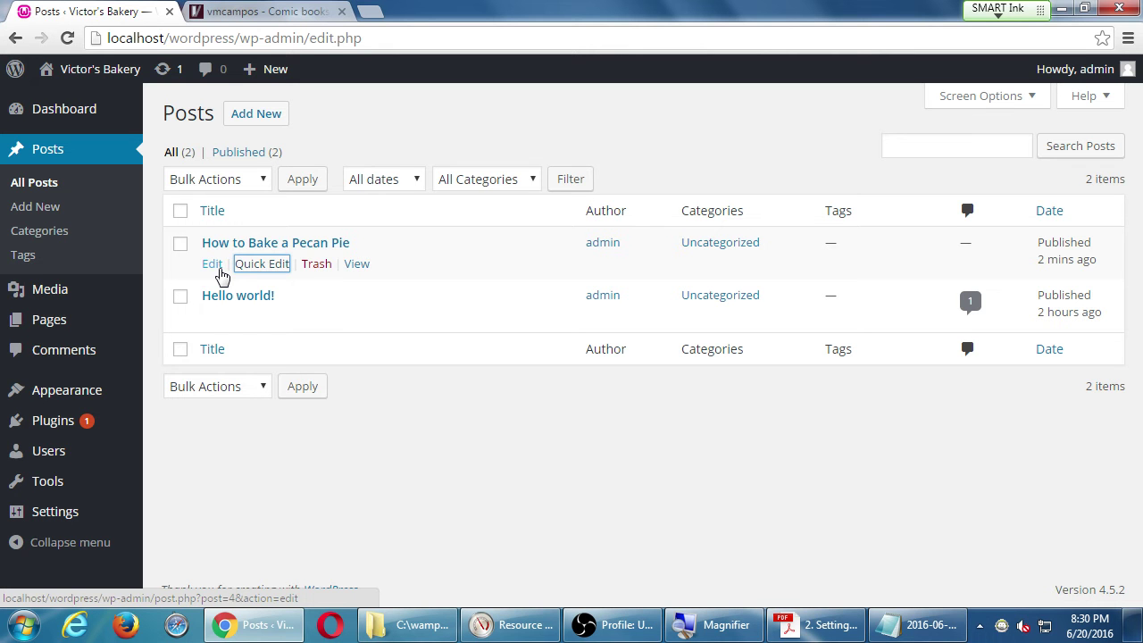
- Open the pecan pie post in the full editor, checking the vmcampos blog intro for reference
click(213, 265)
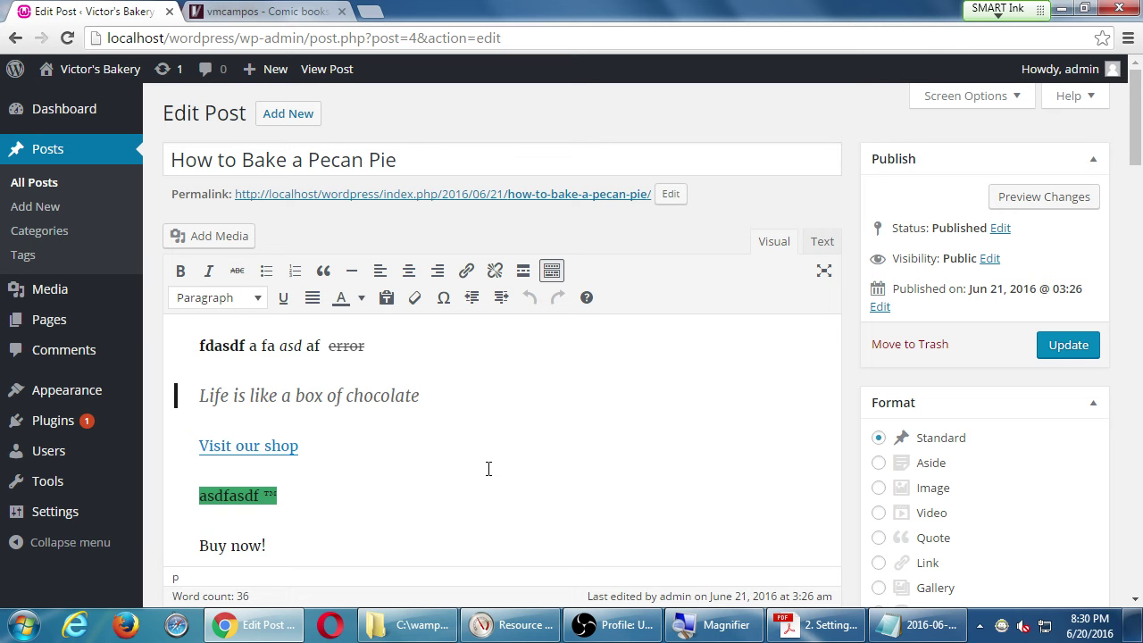
key(ctrl+Tab)
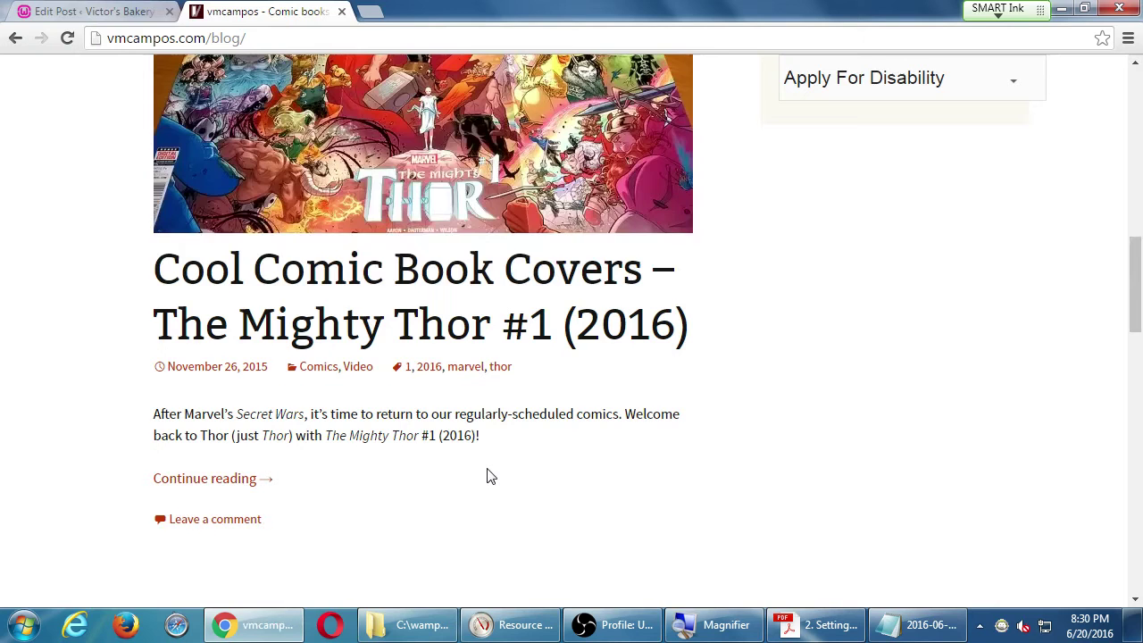
drag(288, 413, 357, 438)
click(486, 466)
click(74, 9)
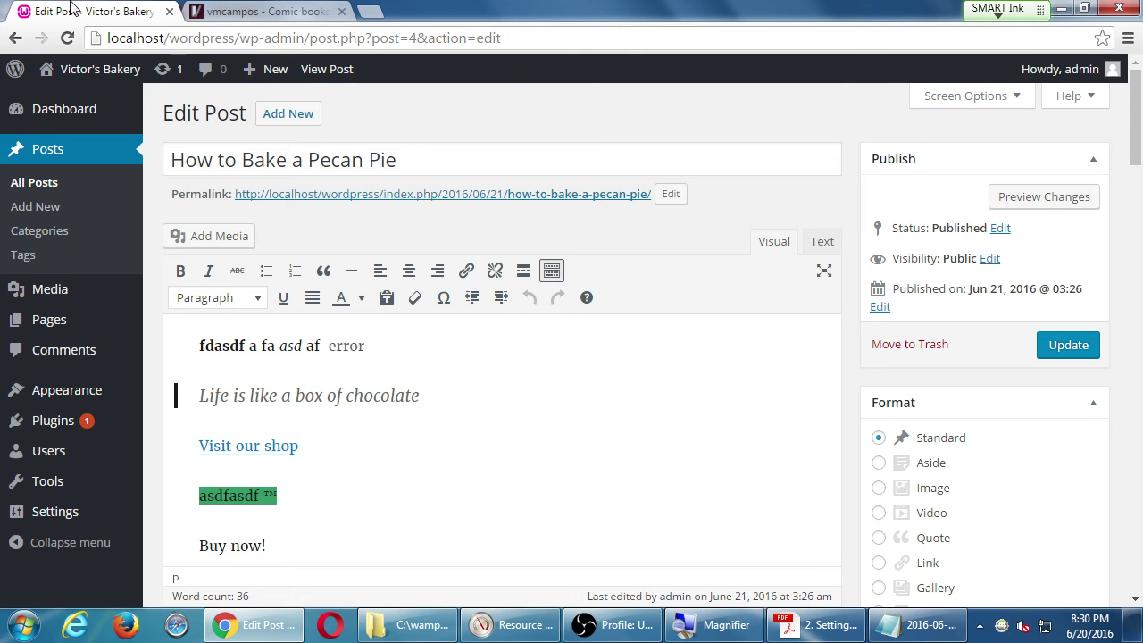
- Add the opening line 'Here's our classic recipe for a Pecan Pie, just like Grandma used to make.'
click(197, 344)
key(Return)
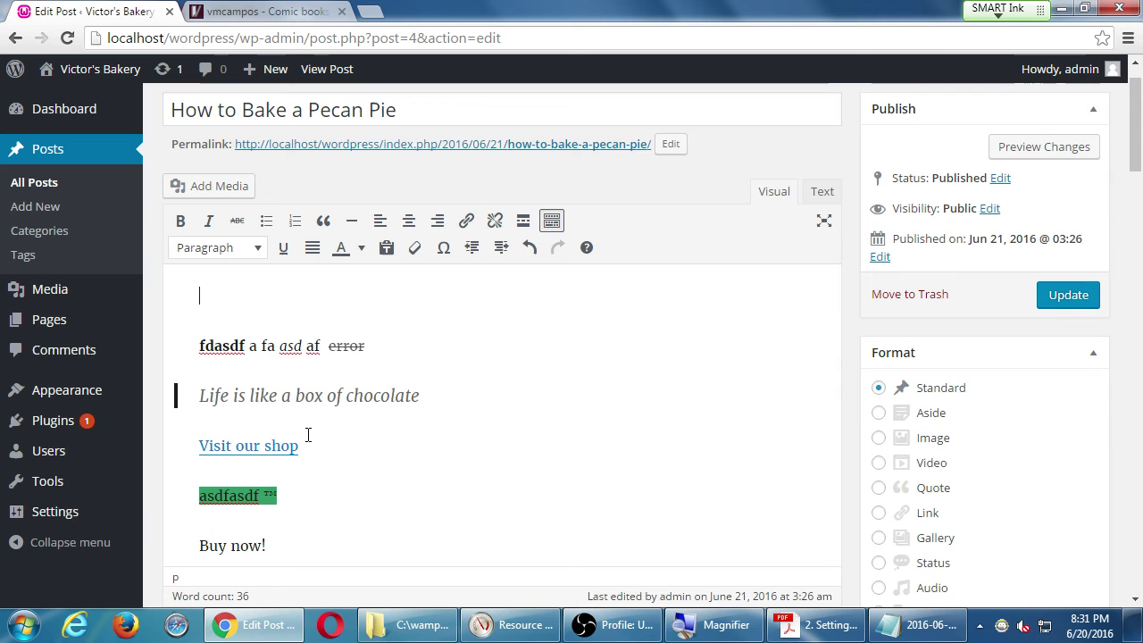
text(Here's)
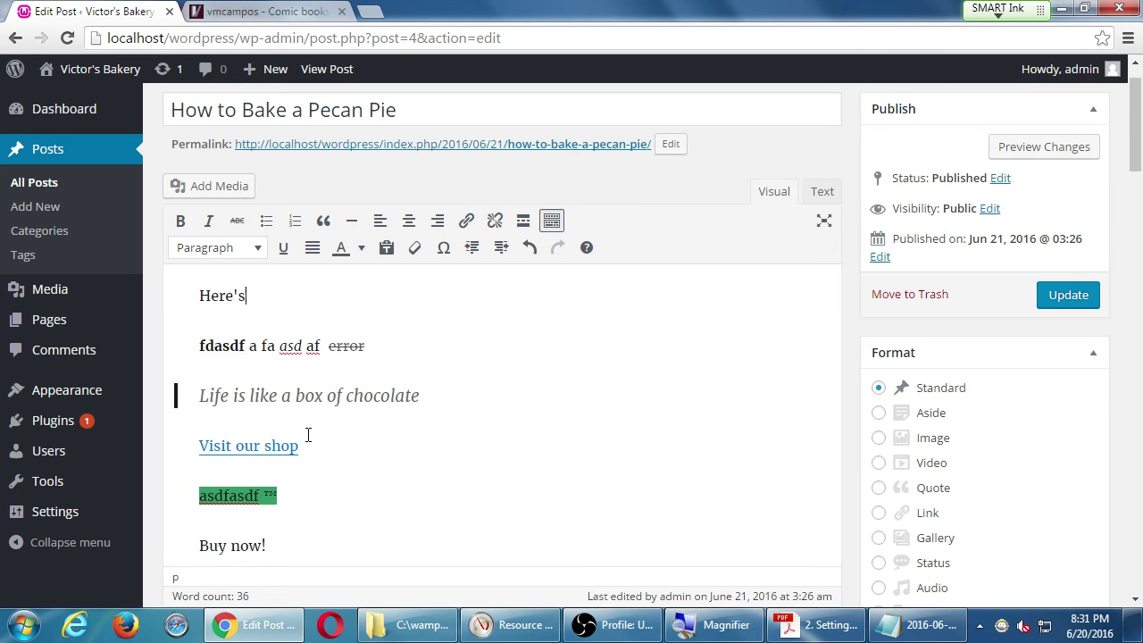
text( our classic re)
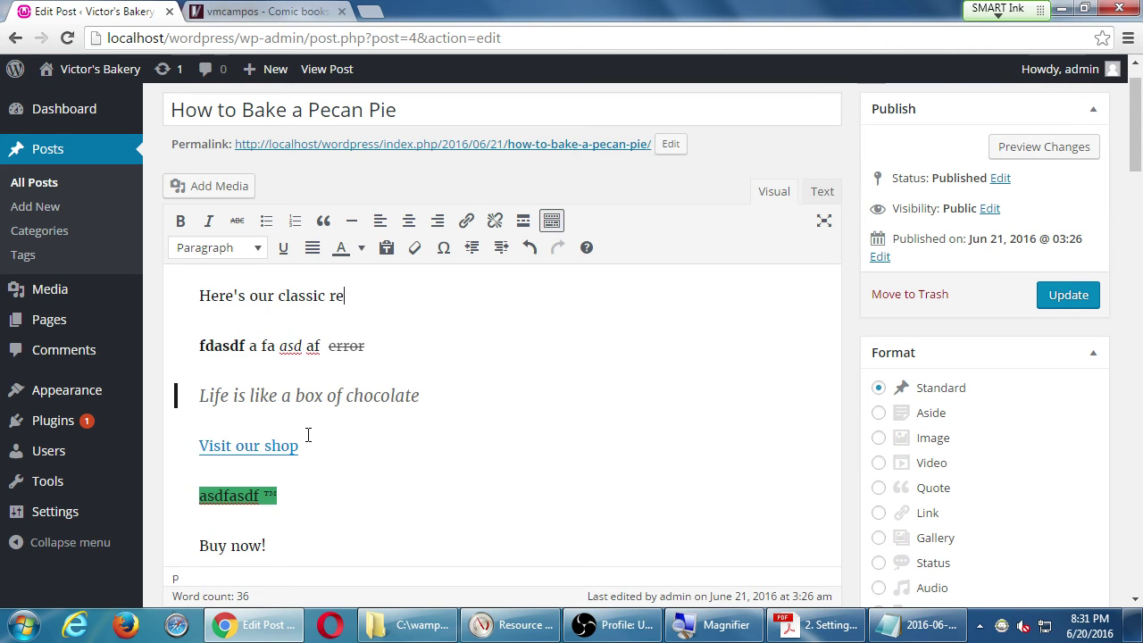
text(cipe for a Pecan Pie, sjs)
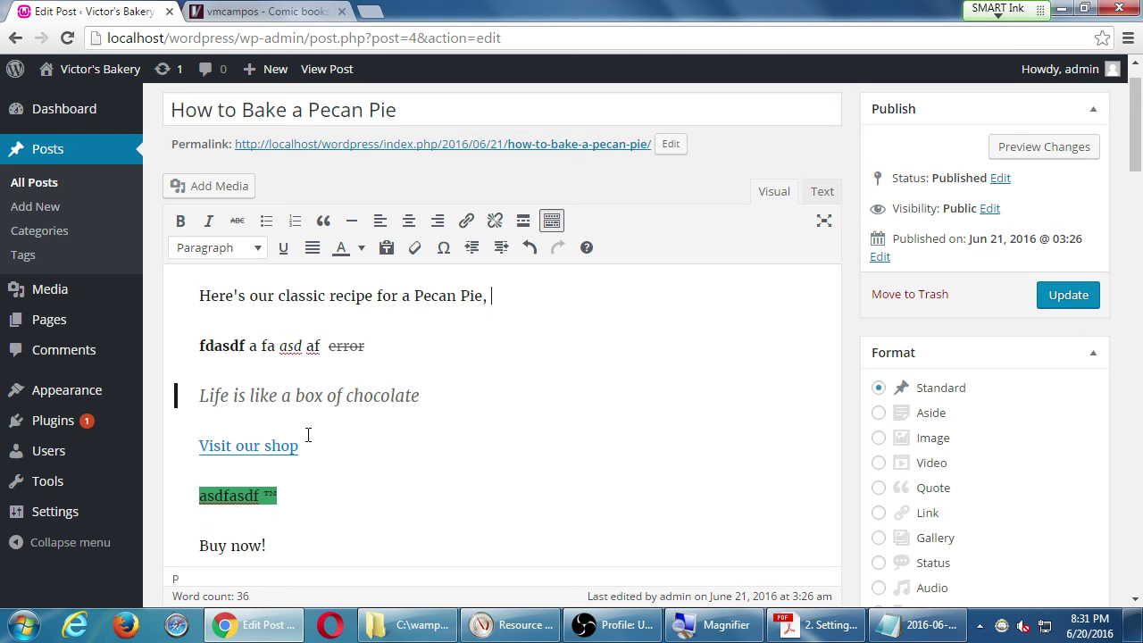
key(BackSpace)
key(BackSpace)
key(BackSpace)
text(just like Grandma used)
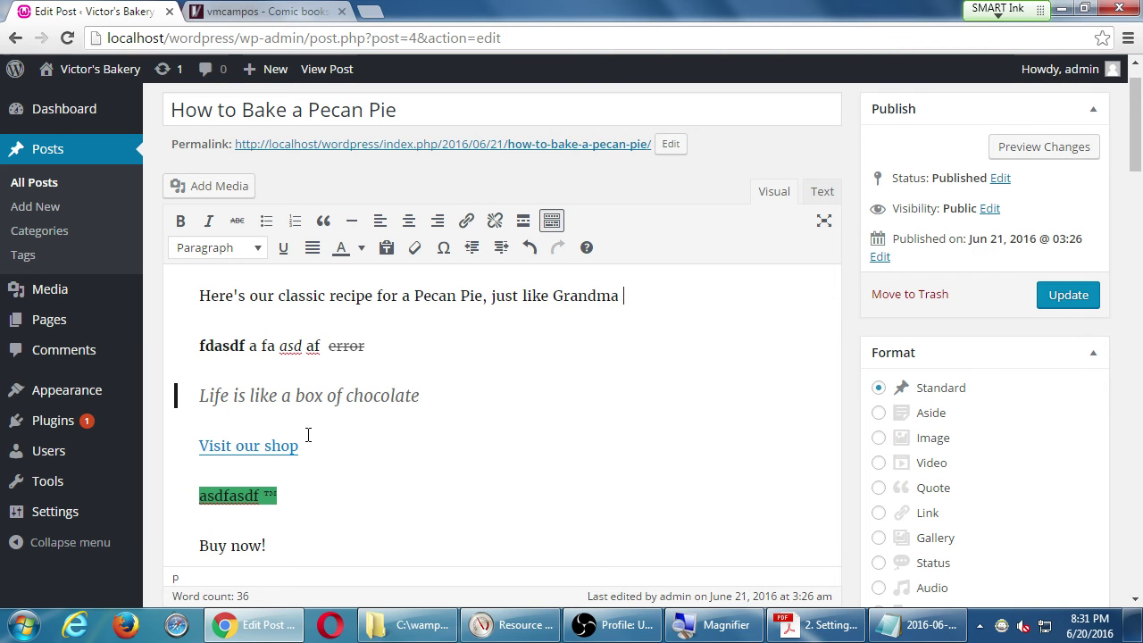
text( to make.)
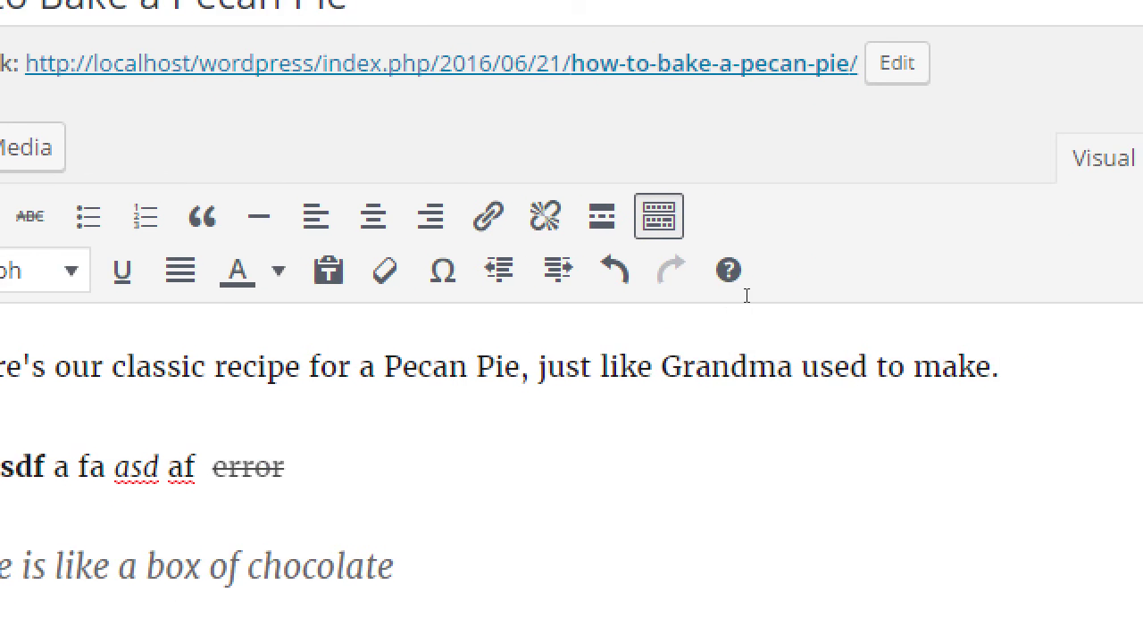
- Insert a Read More break in a new empty paragraph after the intro line
key(Return)
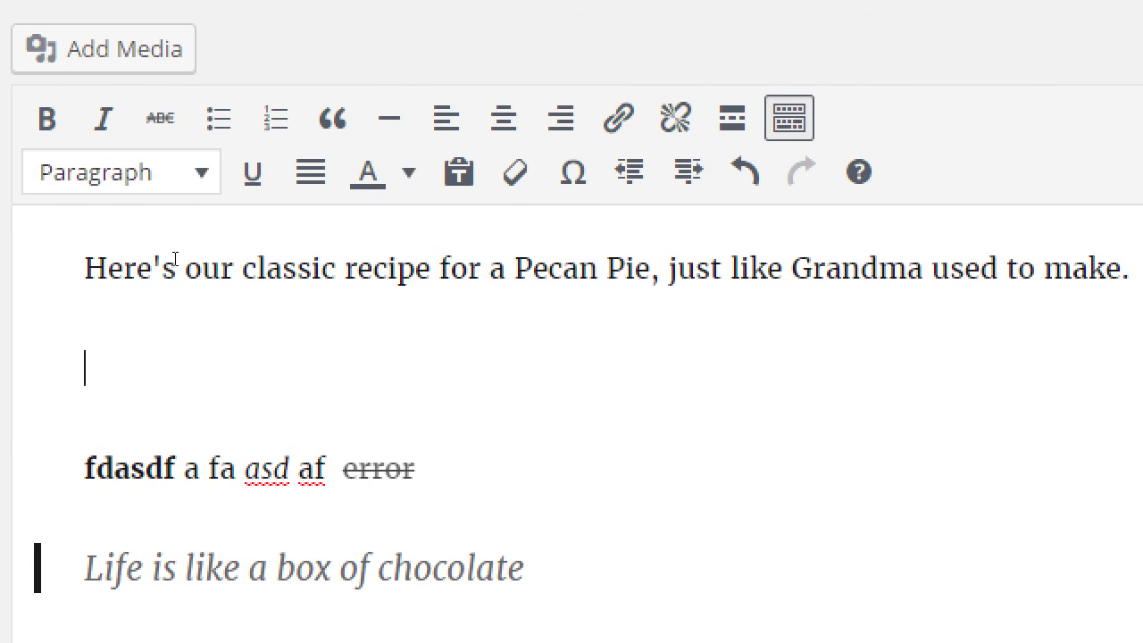
drag(55, 266, 232, 246)
click(258, 345)
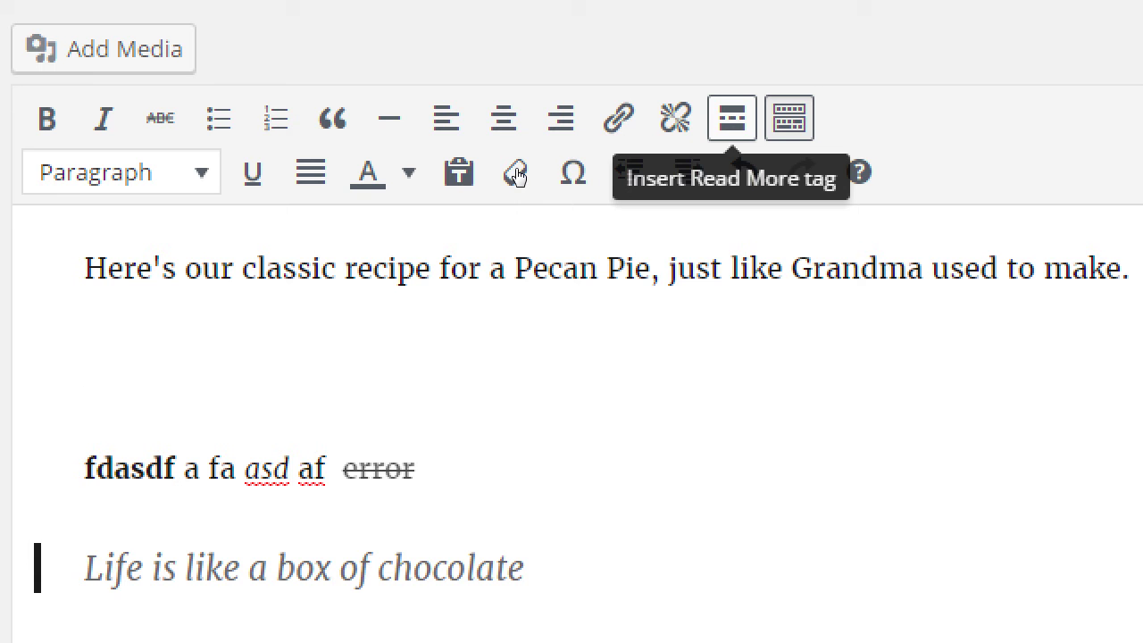
click(732, 118)
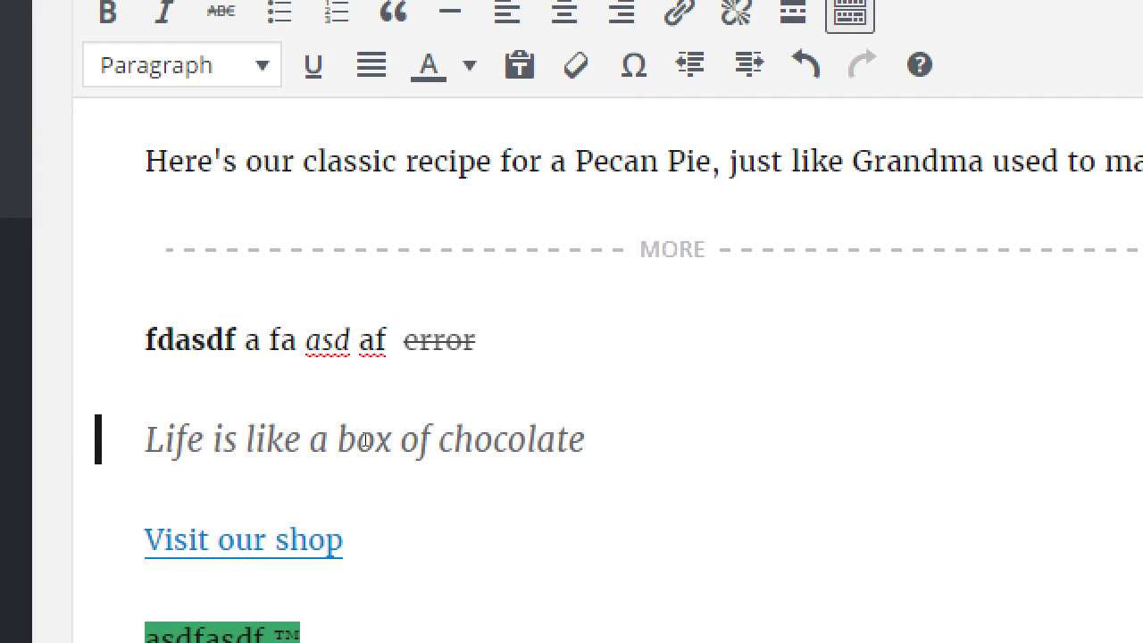
- Undo the extra Read More break below Visit our shop and review the intro
key(Down)
key(Return)
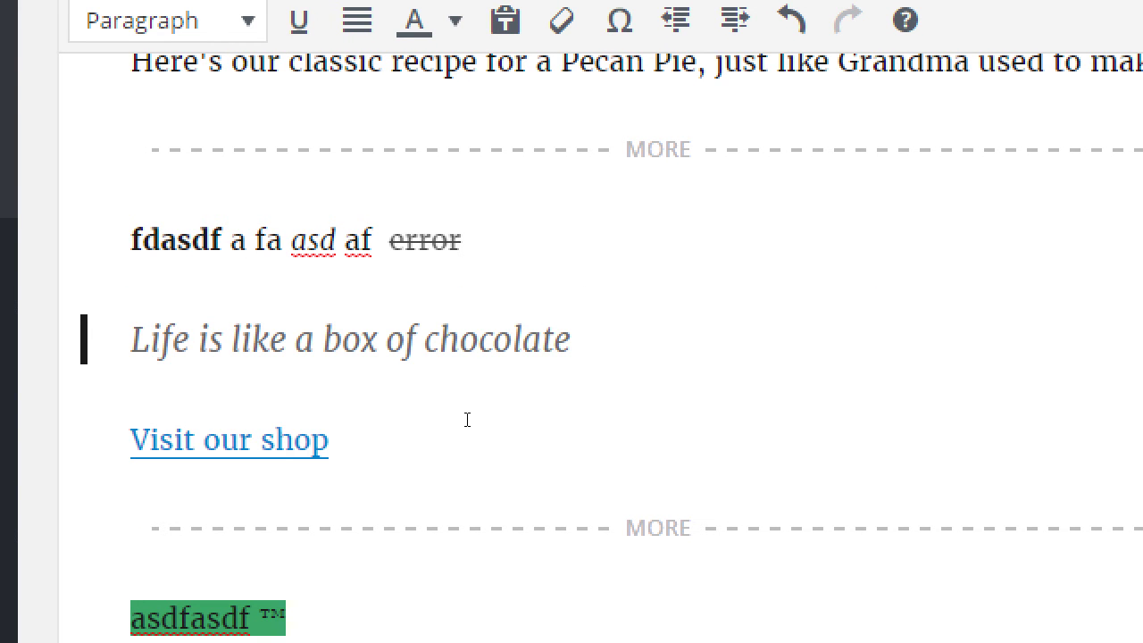
key(ctrl+z)
key(ctrl+z)
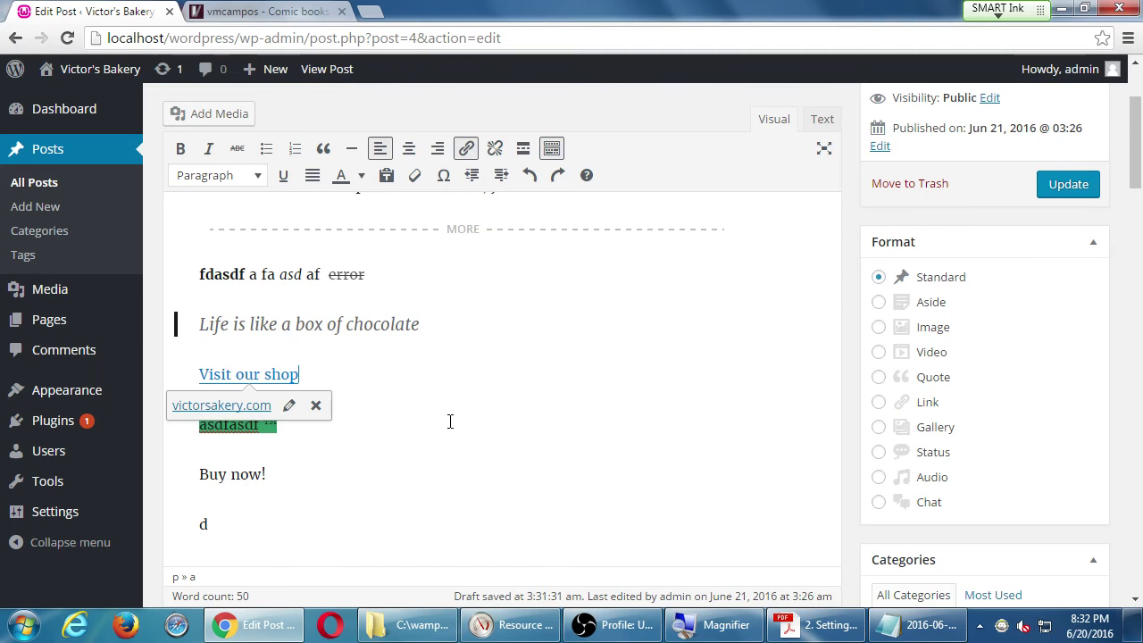
scroll(691, 443, up, 2)
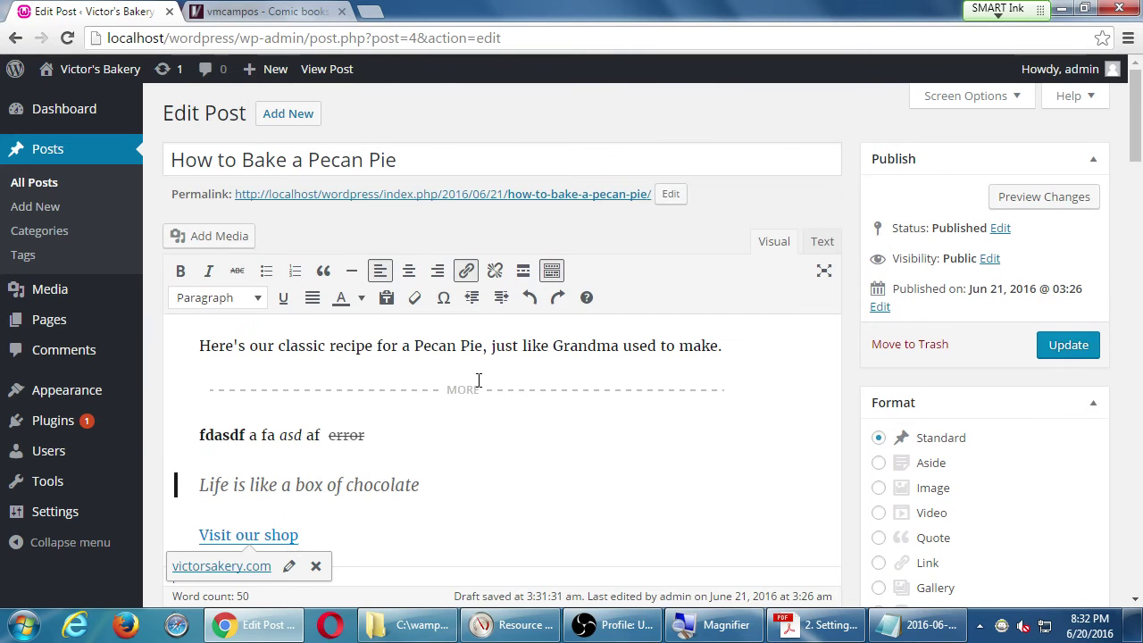
drag(290, 345, 568, 338)
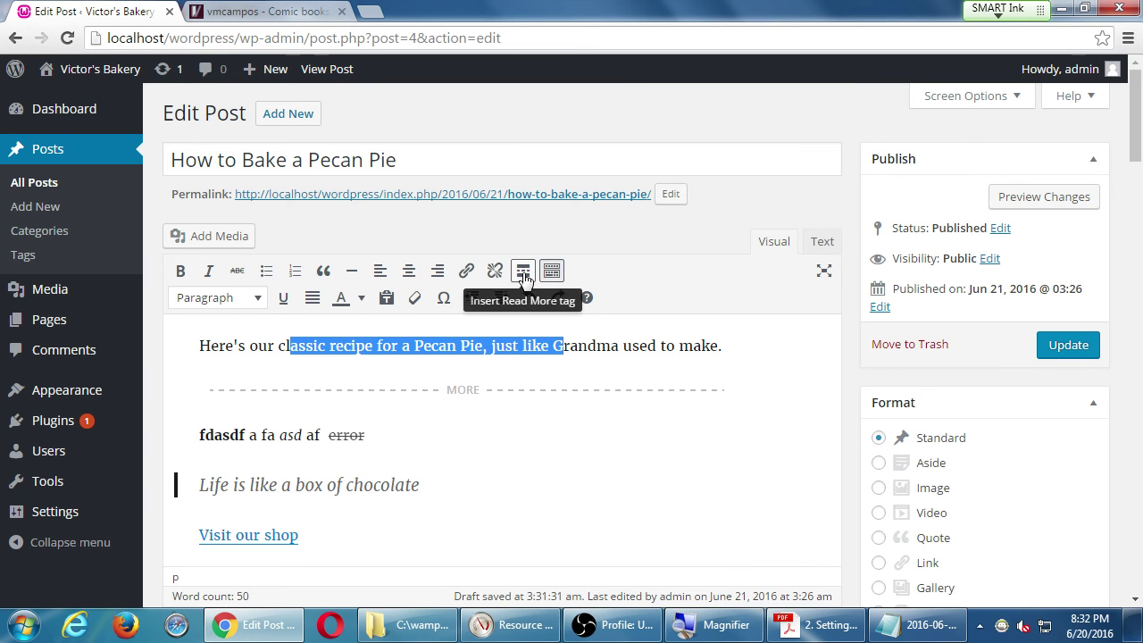
drag(275, 436, 355, 487)
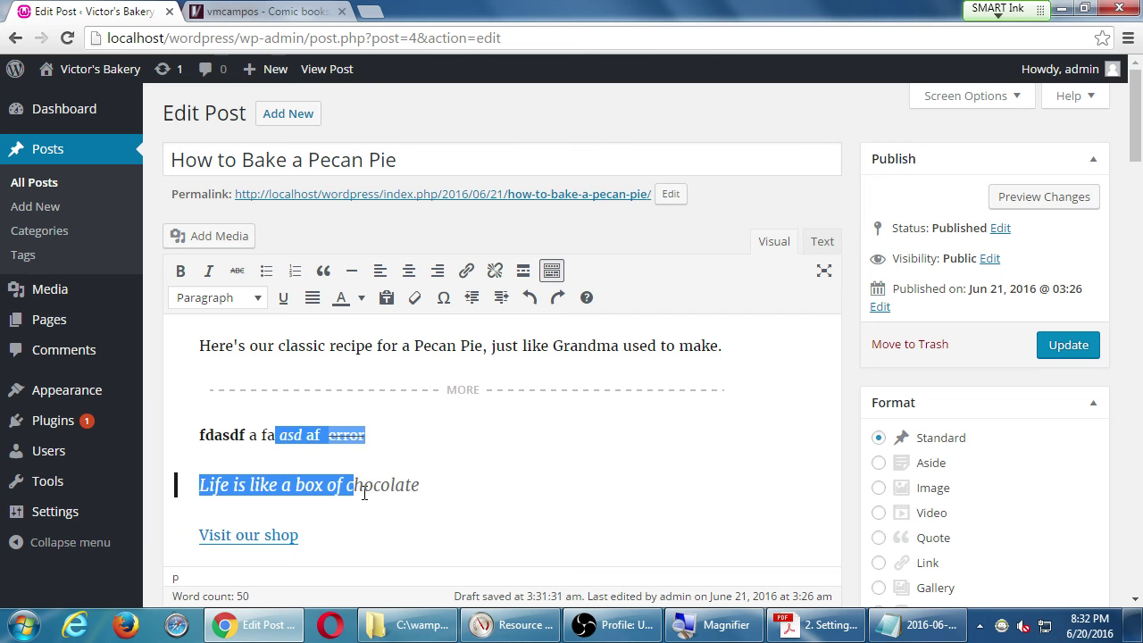
- Select and delete all the post's body content, including the intro line and break
click(424, 483)
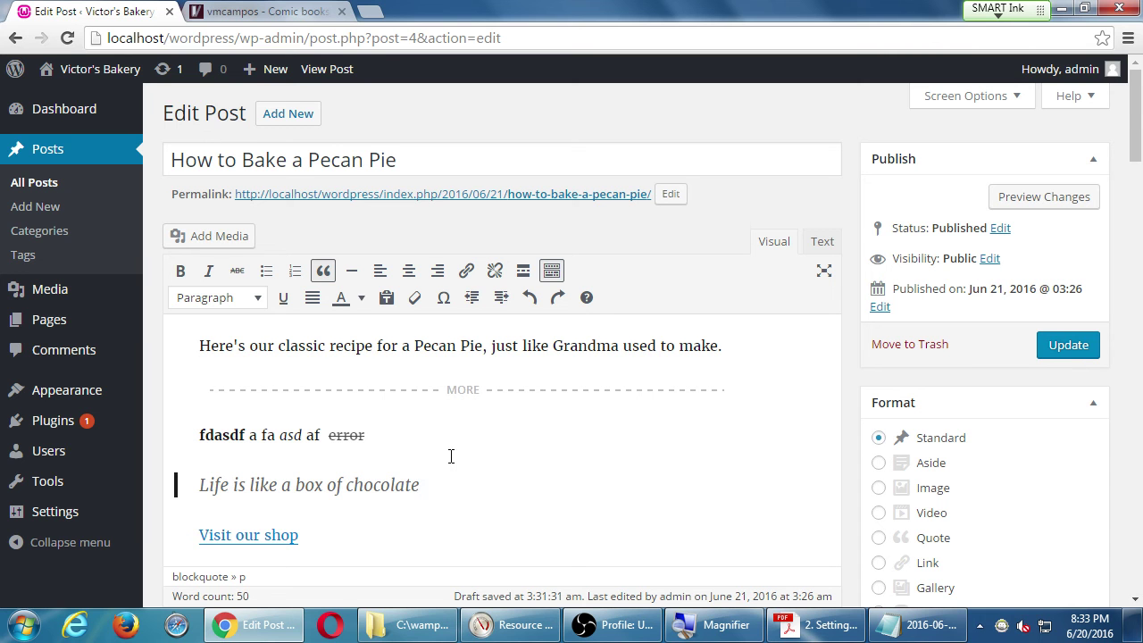
click(412, 436)
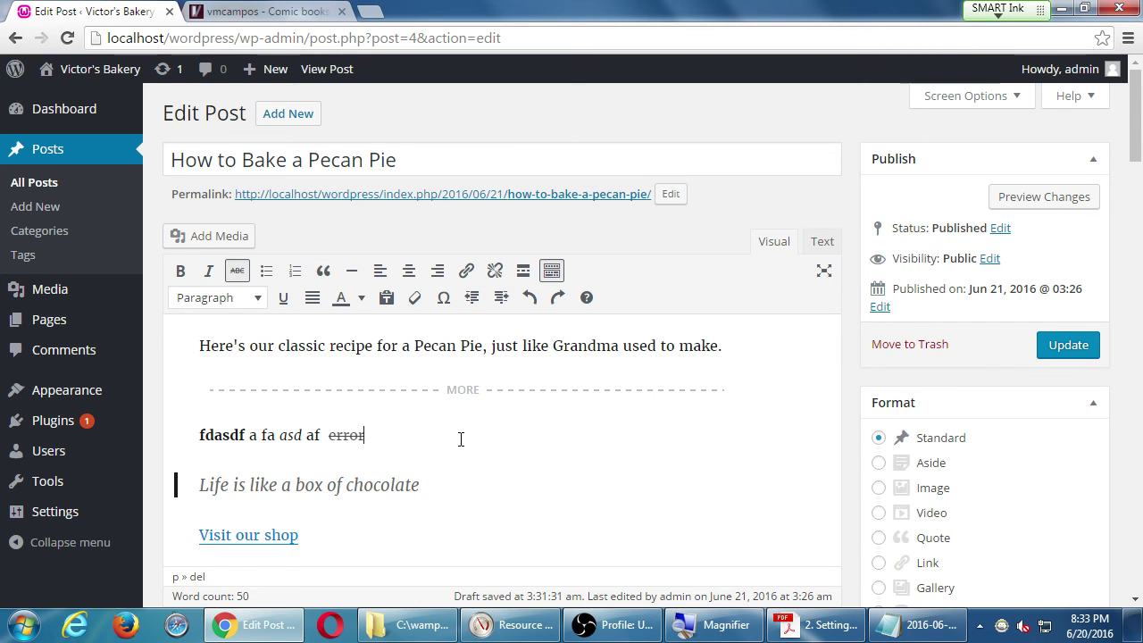
key(Home)
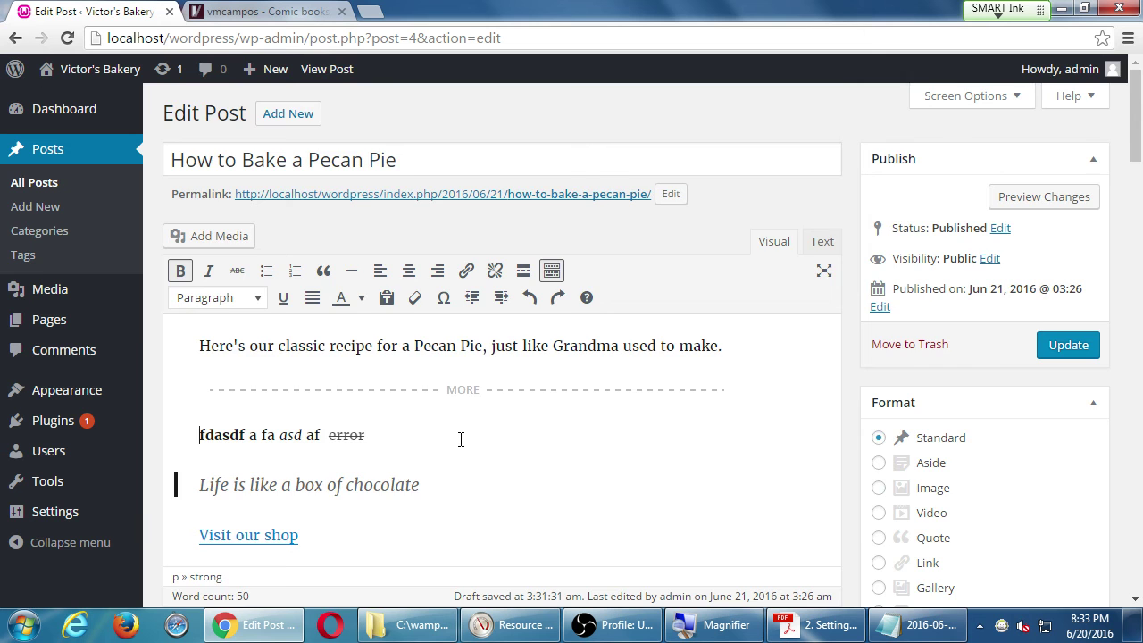
key(ctrl+shift+End)
key(Delete)
key(ctrl+shift+Home)
key(Delete)
- Test a Read More break between two lines of sample gibberish text
text(sfdfdsafdssafdsfdasdaf)
key(Return)
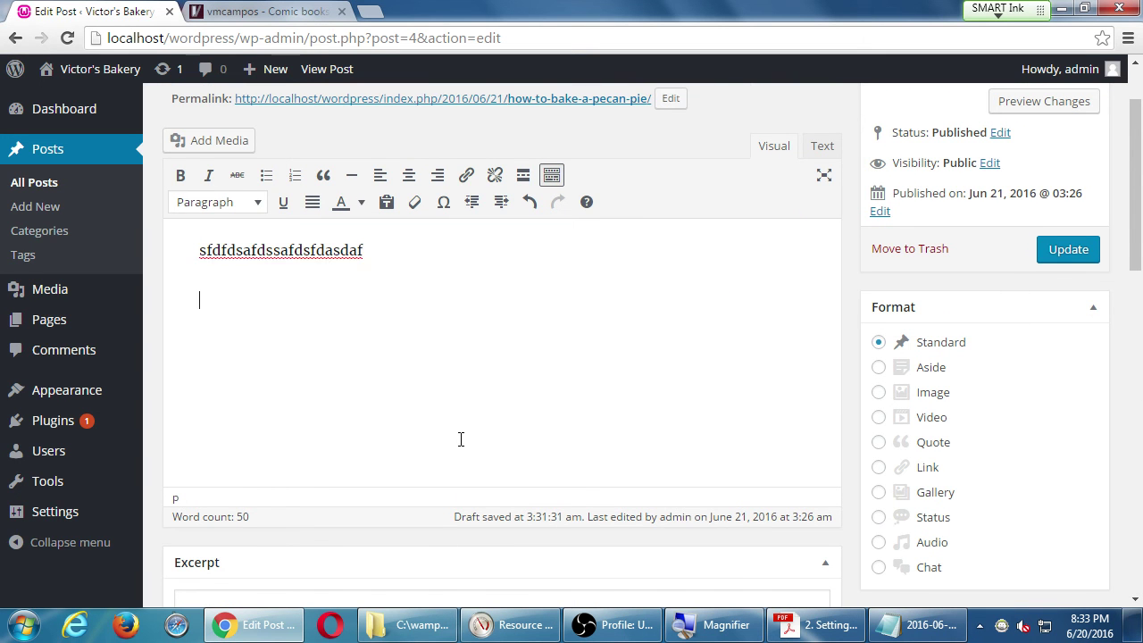
click(523, 176)
key(Return)
text(laksjdlkdsafjlkfdsajkl)
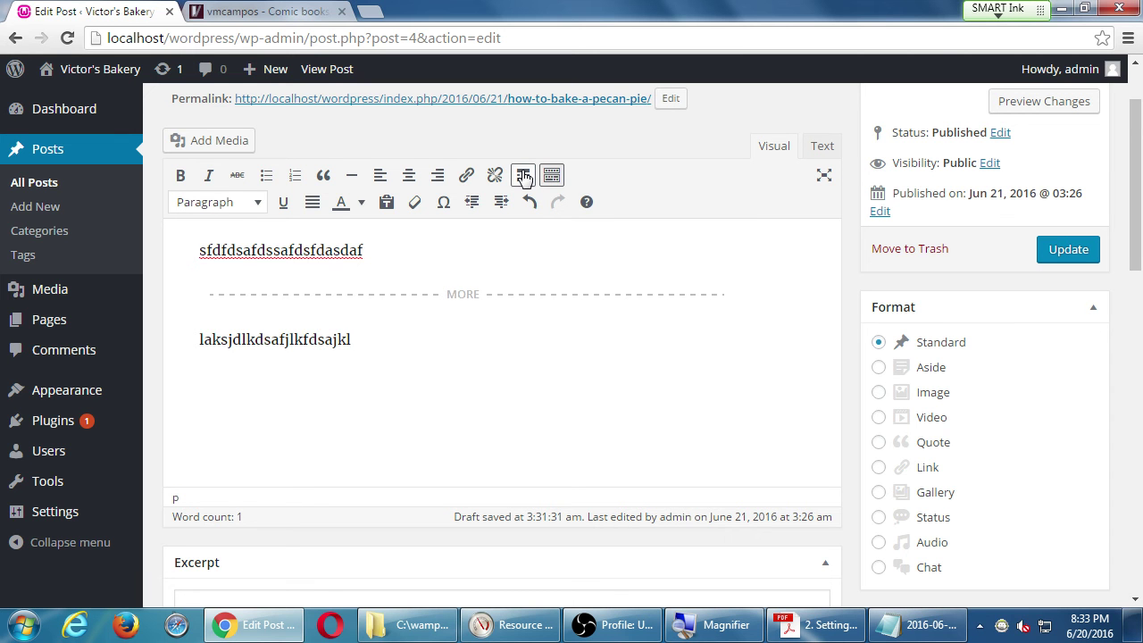
- Undo back to the original content with its Read More break and update the post
key(ctrl+z)
key(ctrl+z)
key(ctrl+z)
key(ctrl+z)
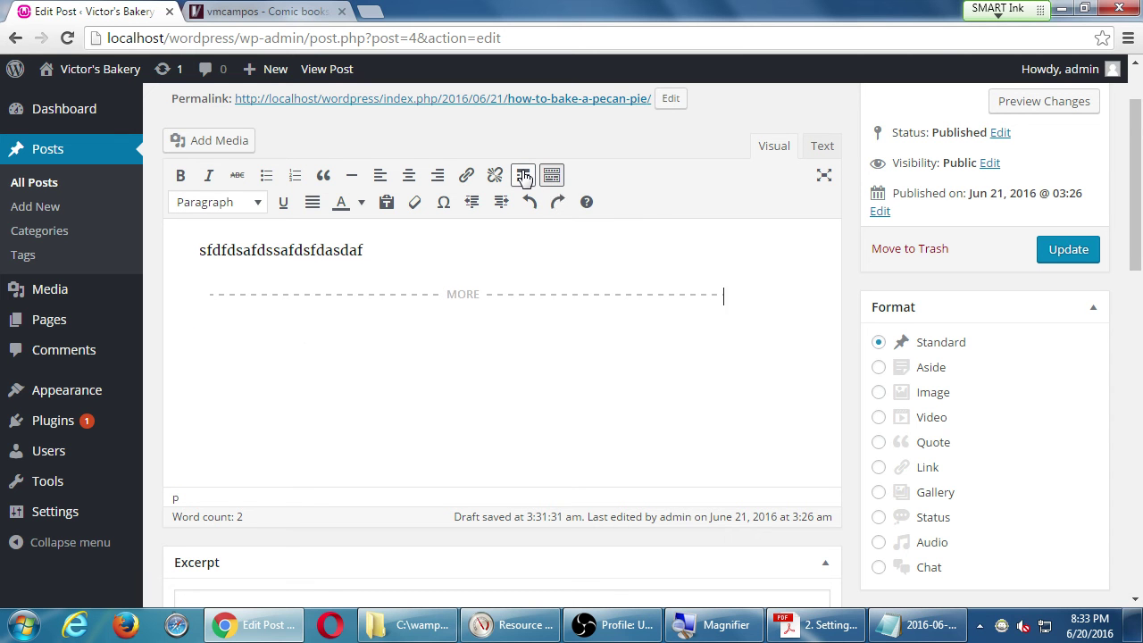
key(ctrl+z)
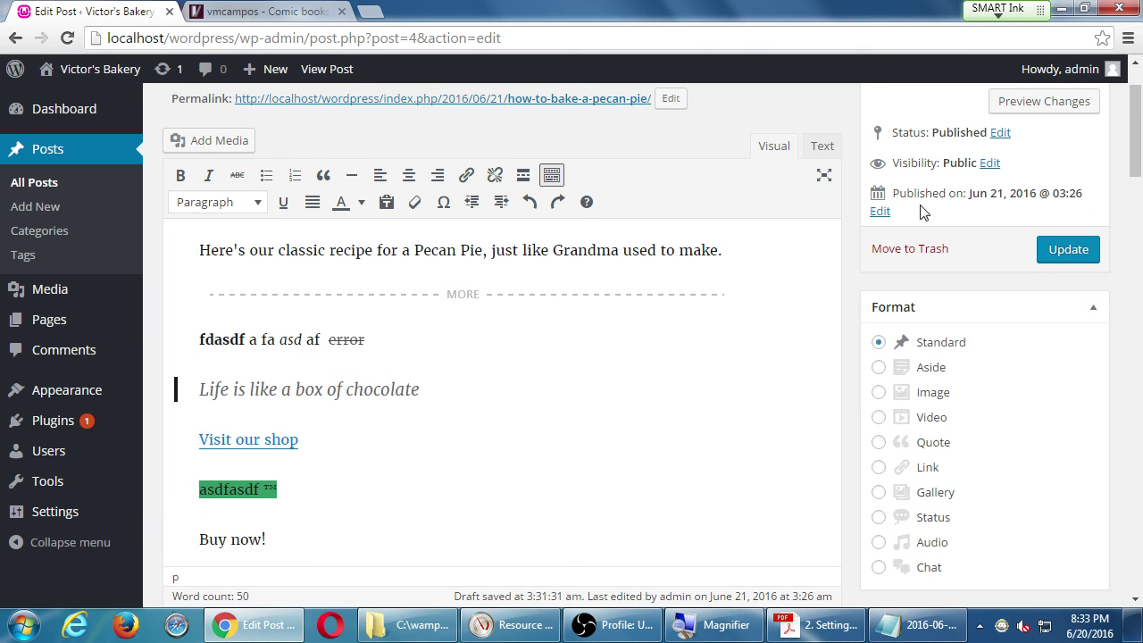
click(1068, 250)
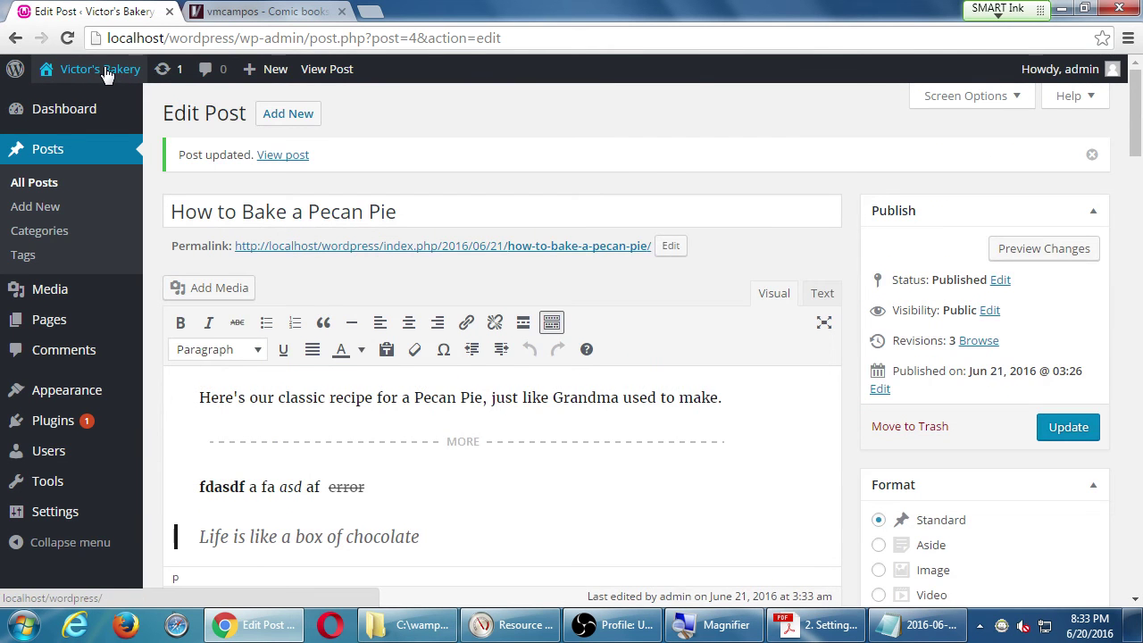
- View the Victor's Bakery homepage and scroll to the pecan pie intro with Continue reading
click(104, 69)
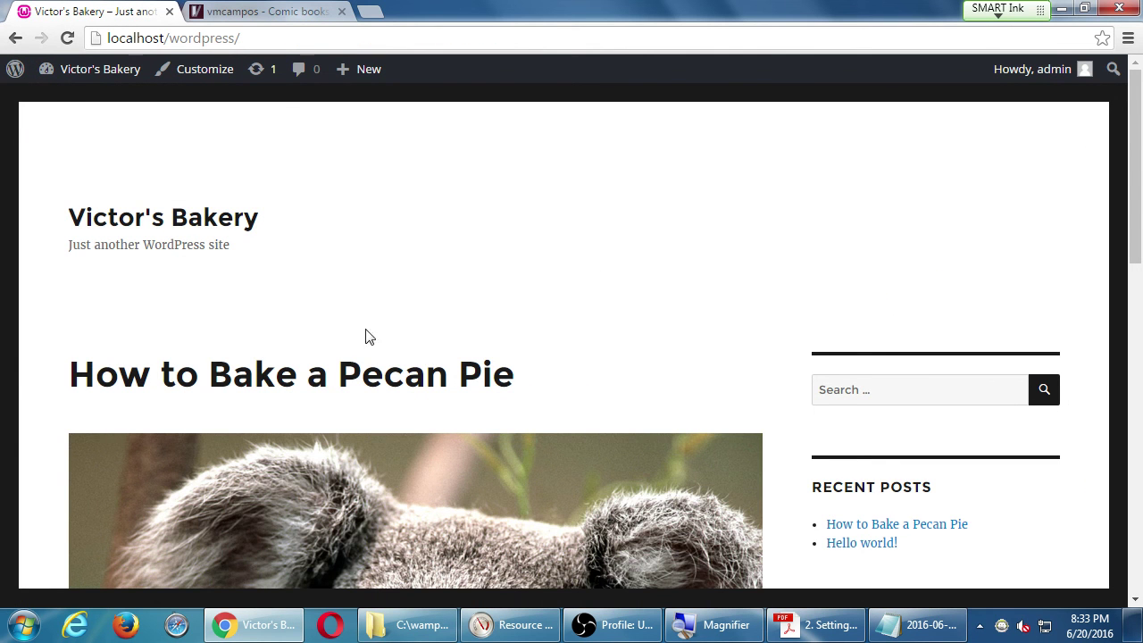
drag(1137, 165, 1116, 415)
drag(344, 271, 358, 272)
scroll(393, 344, down, 2)
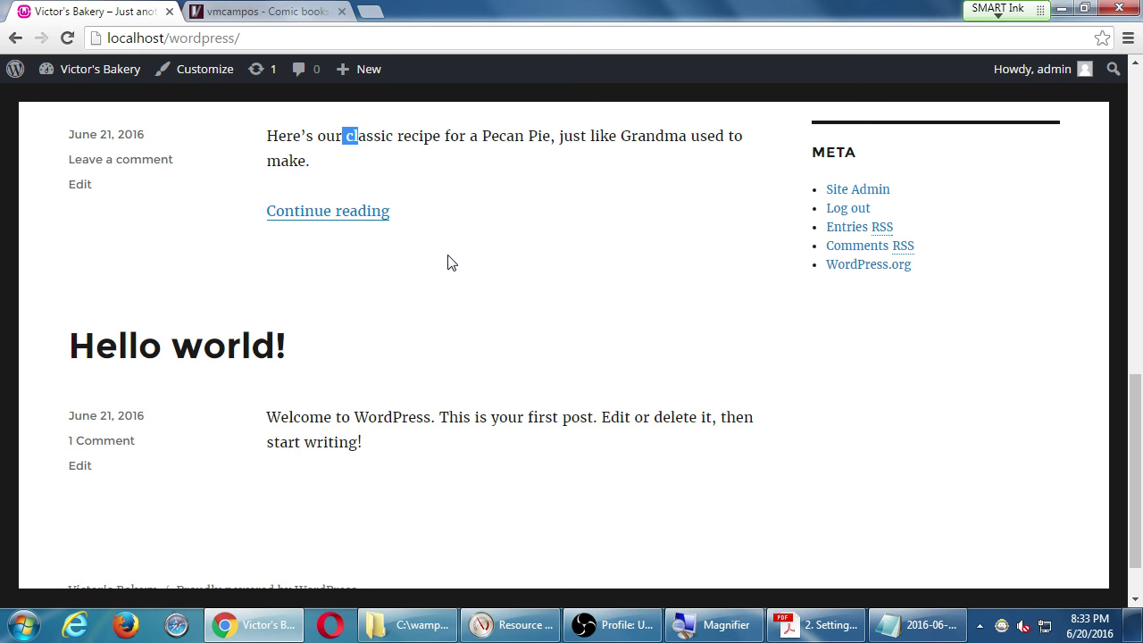
key(ctrl+t)
- Load vmcink.net/blog and scroll through its posts' Continue reading excerpts
text(vmcink.)
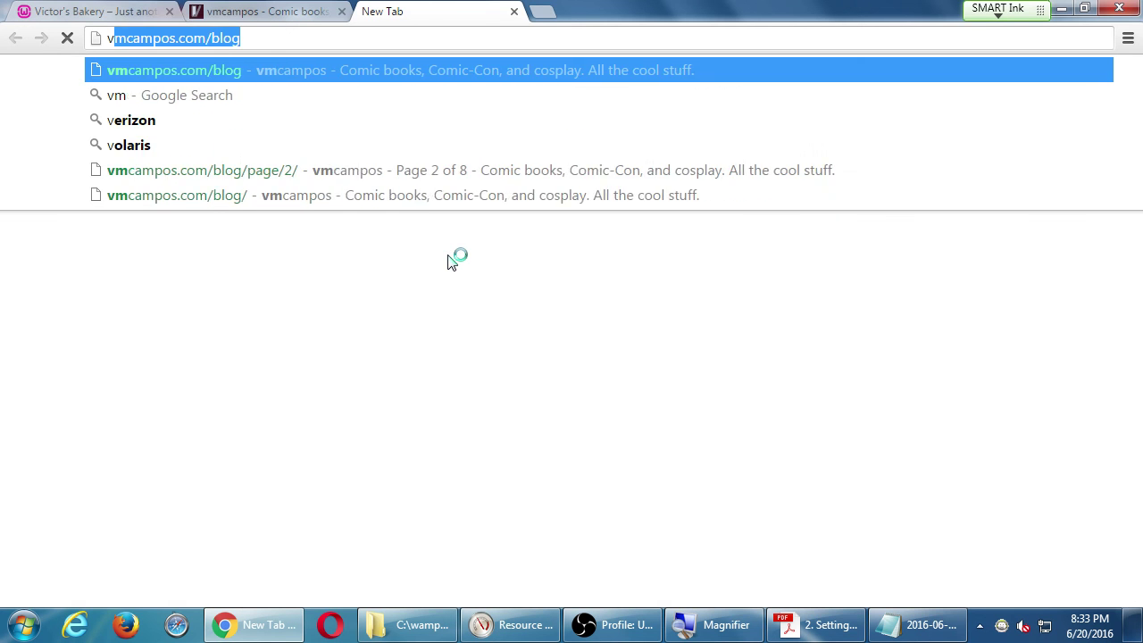
text(net/blog)
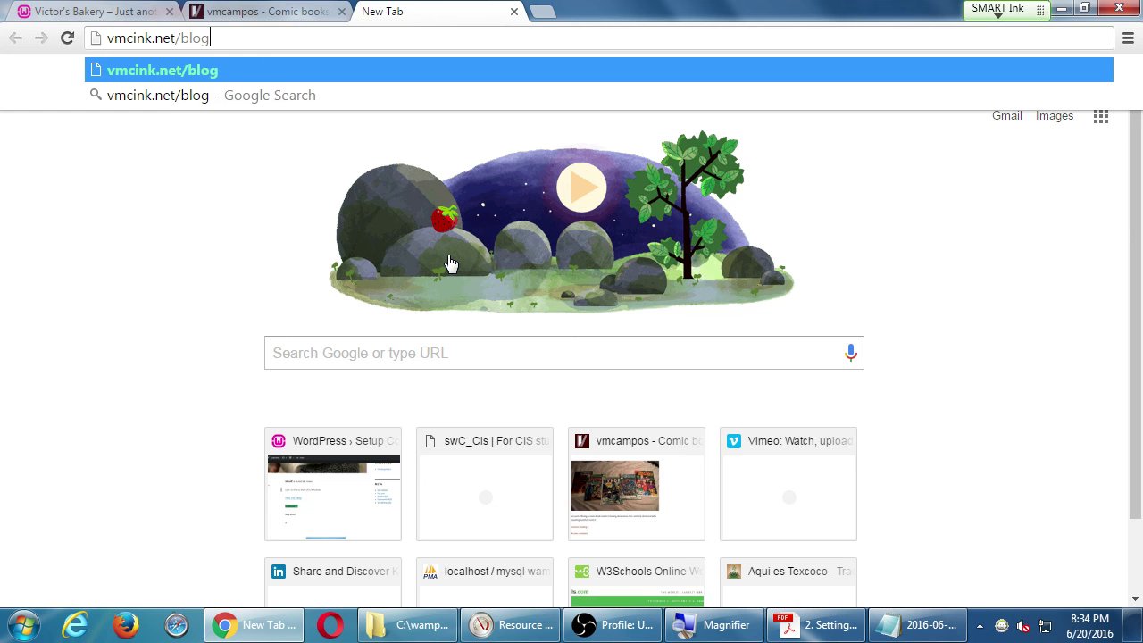
key(Return)
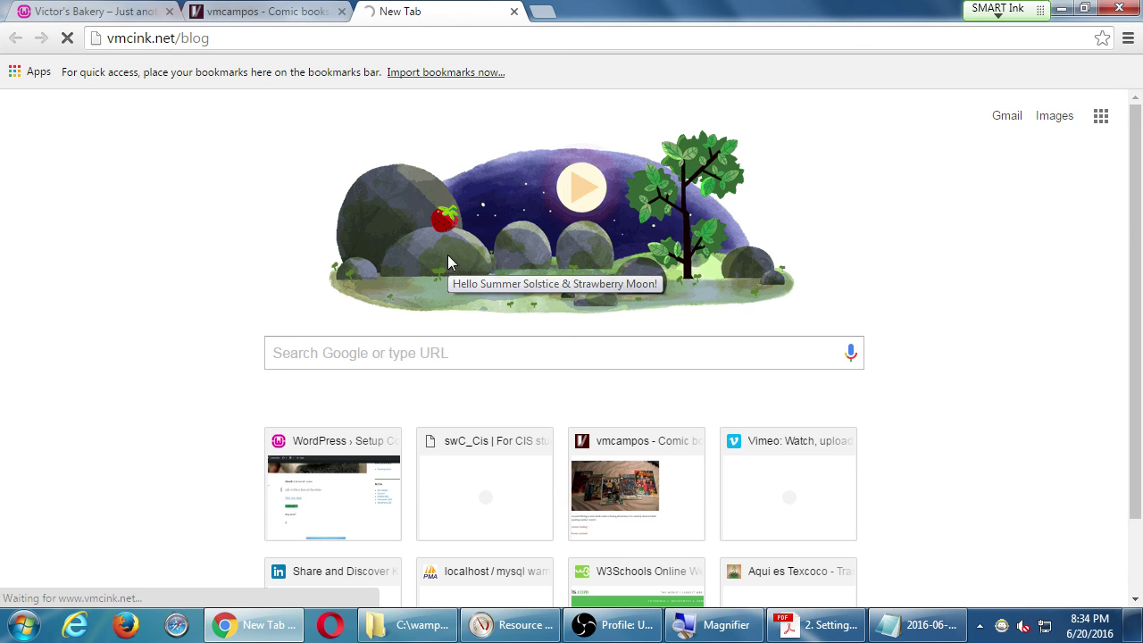
scroll(438, 277, down, 3)
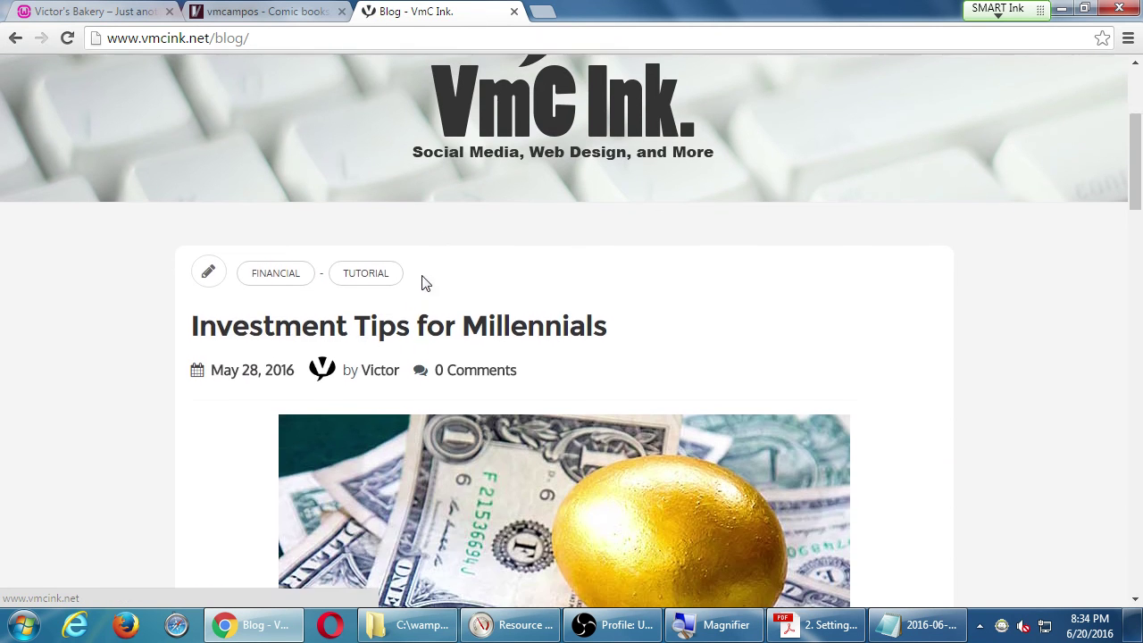
scroll(201, 348, down, 4)
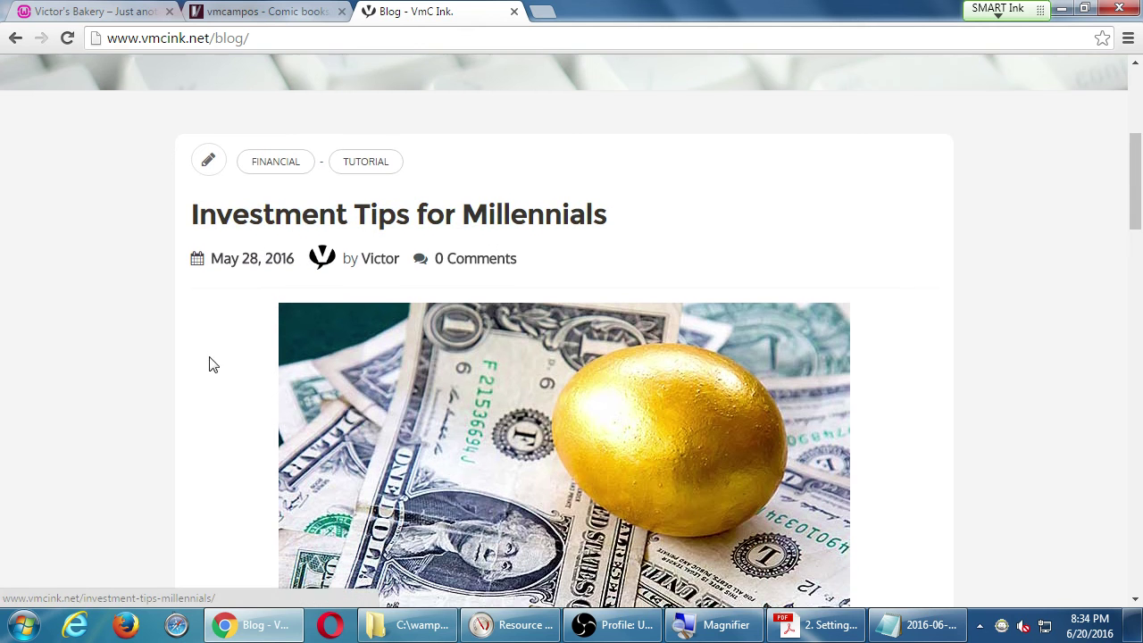
scroll(202, 346, down, 3)
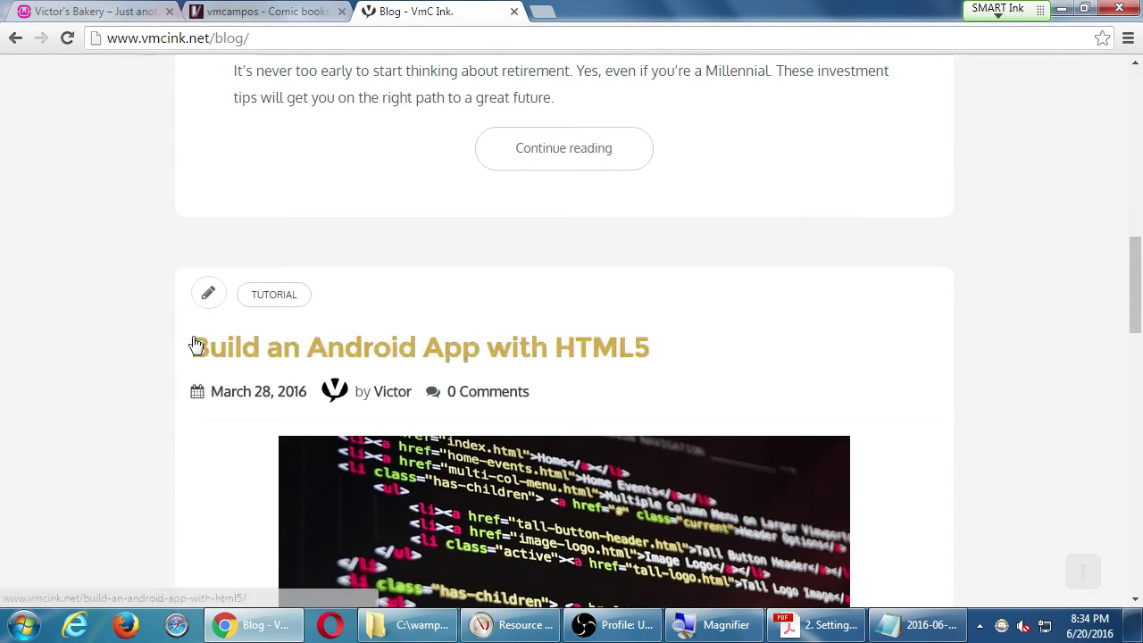
scroll(496, 372, down, 1)
scroll(294, 366, down, 8)
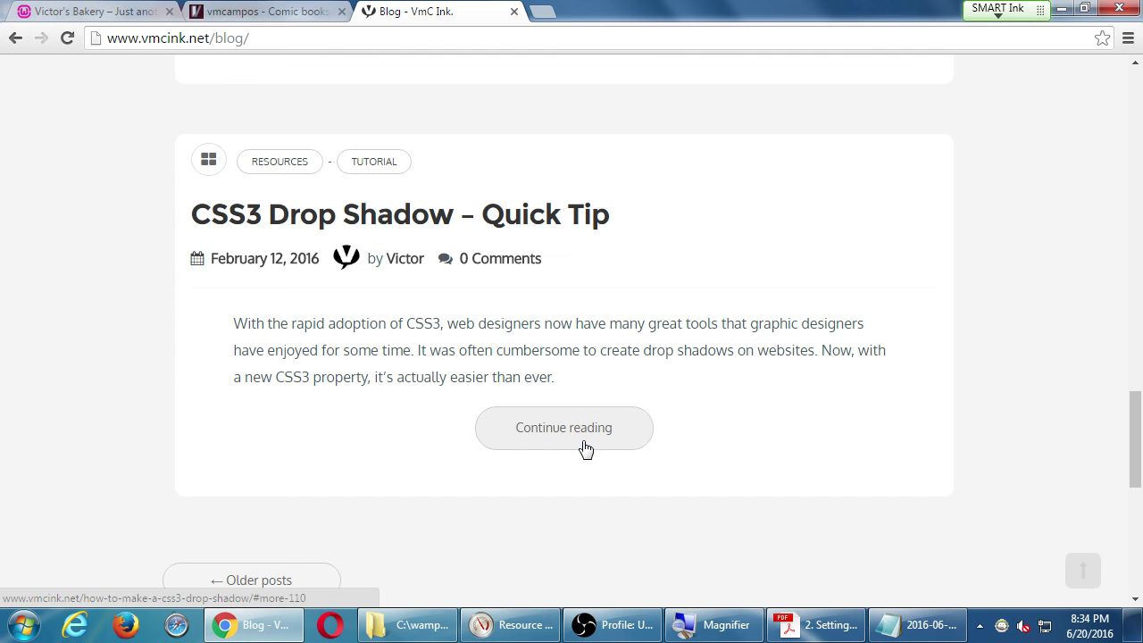
scroll(795, 262, down, 6)
scroll(796, 259, up, 10)
scroll(801, 266, up, 8)
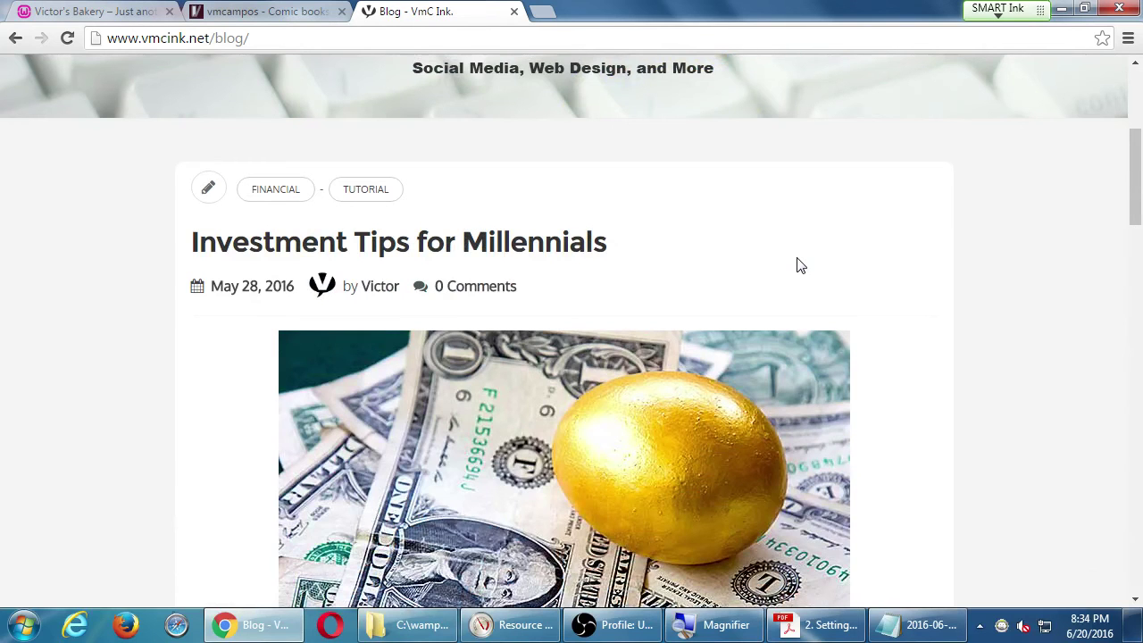
- Return to the bakery homepage, edit the Pecan Pie post, and select its MORE break
key(ctrl+Tab)
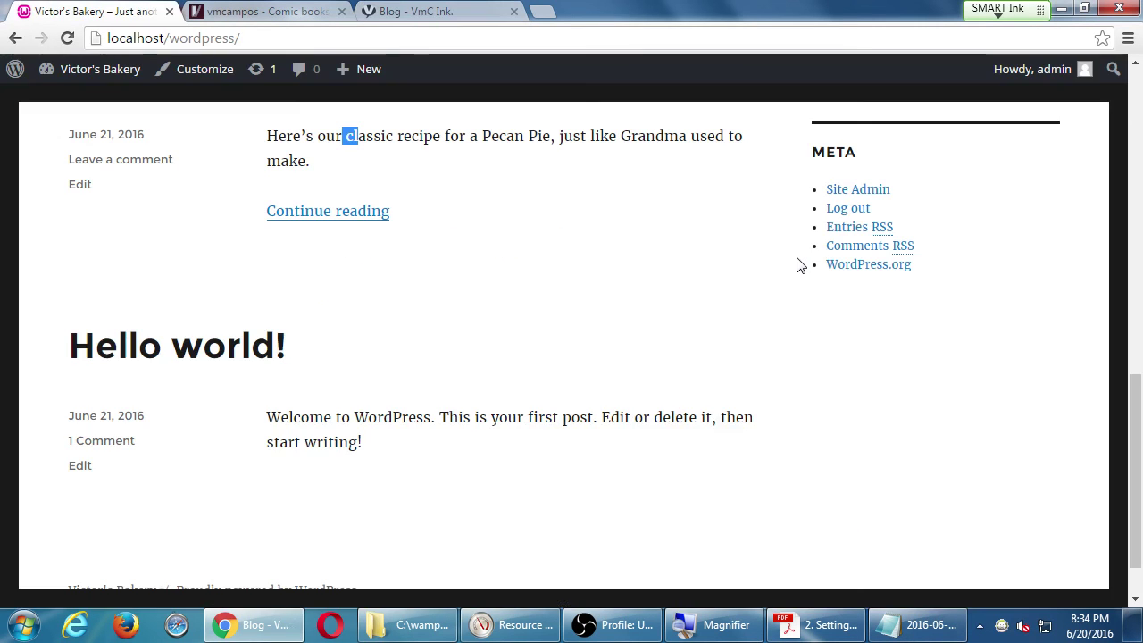
key(ctrl+Tab)
key(ctrl+shift+Tab)
scroll(553, 355, up, 3)
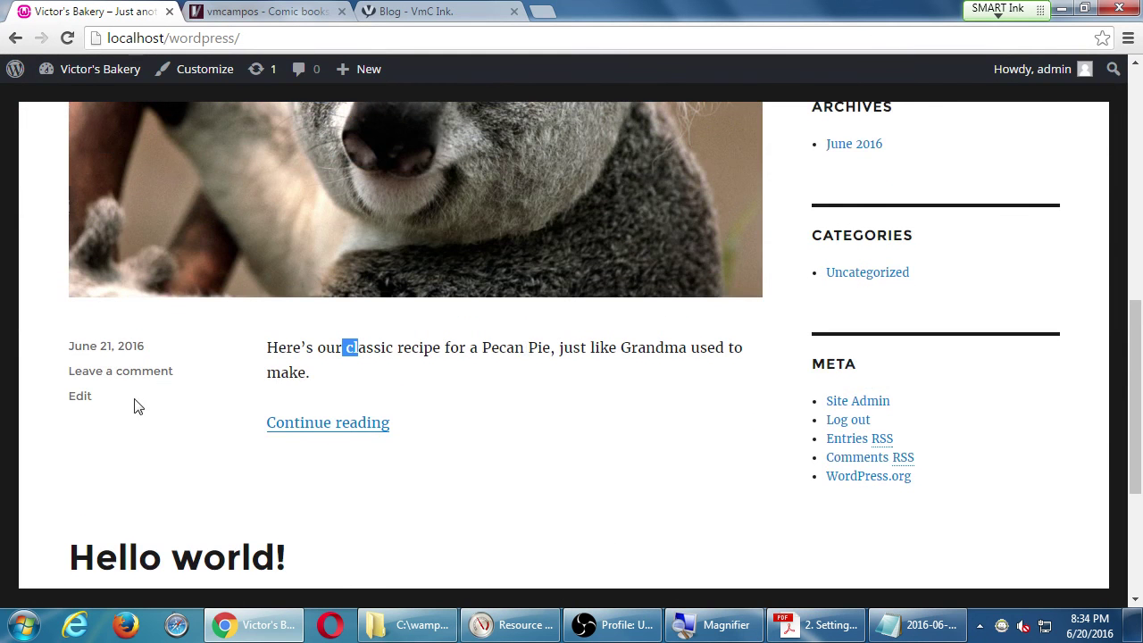
click(79, 397)
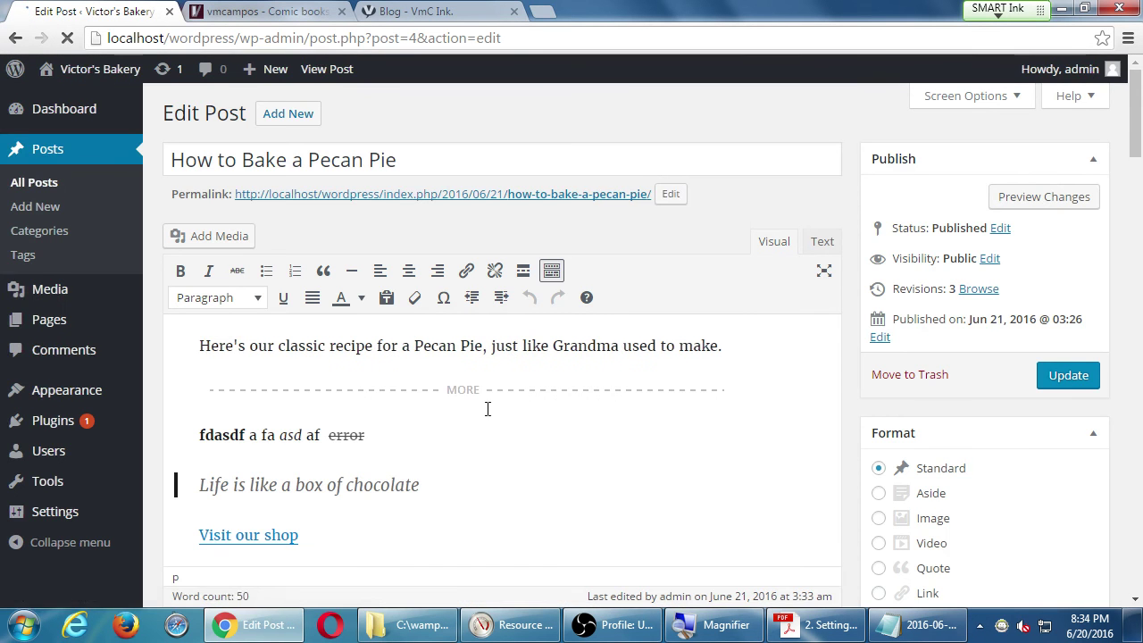
click(478, 395)
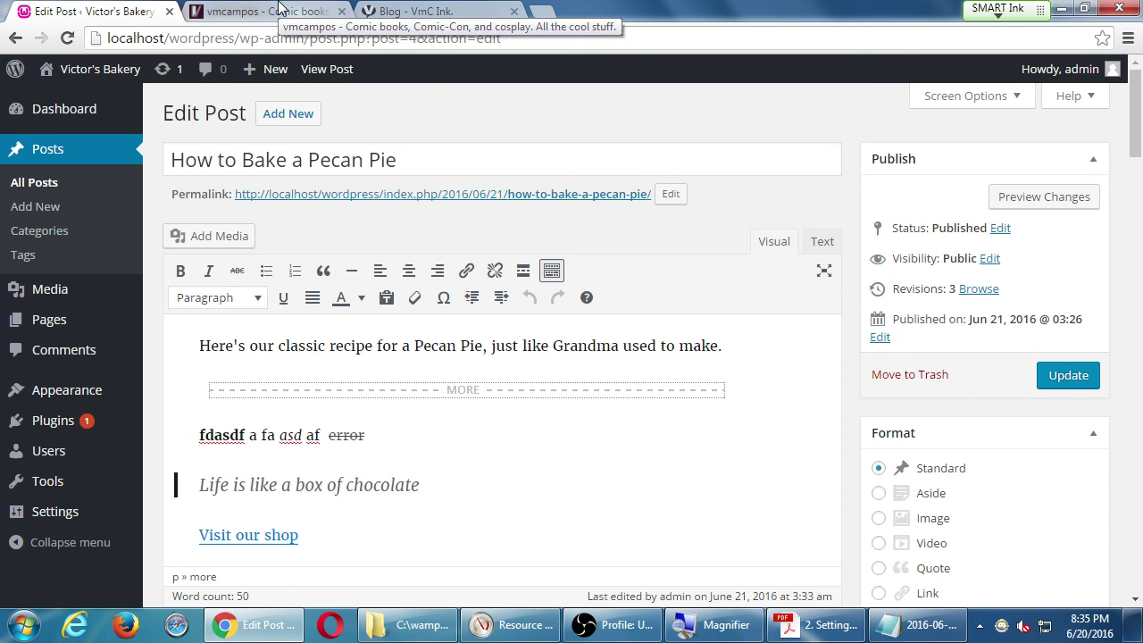
click(280, 9)
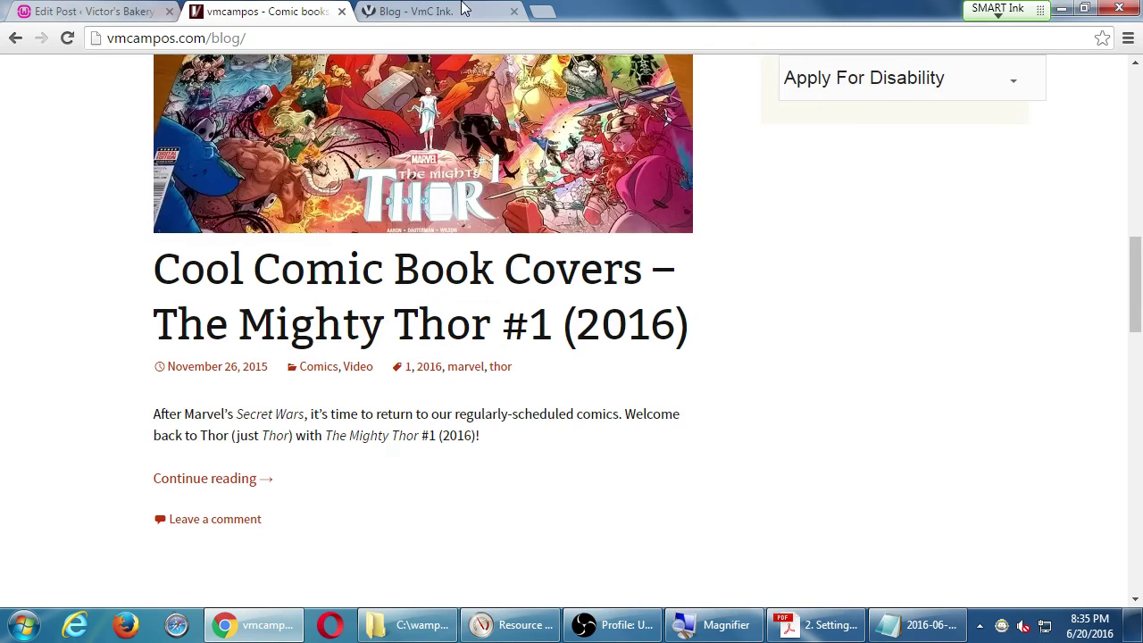
click(507, 8)
scroll(283, 288, down, 3)
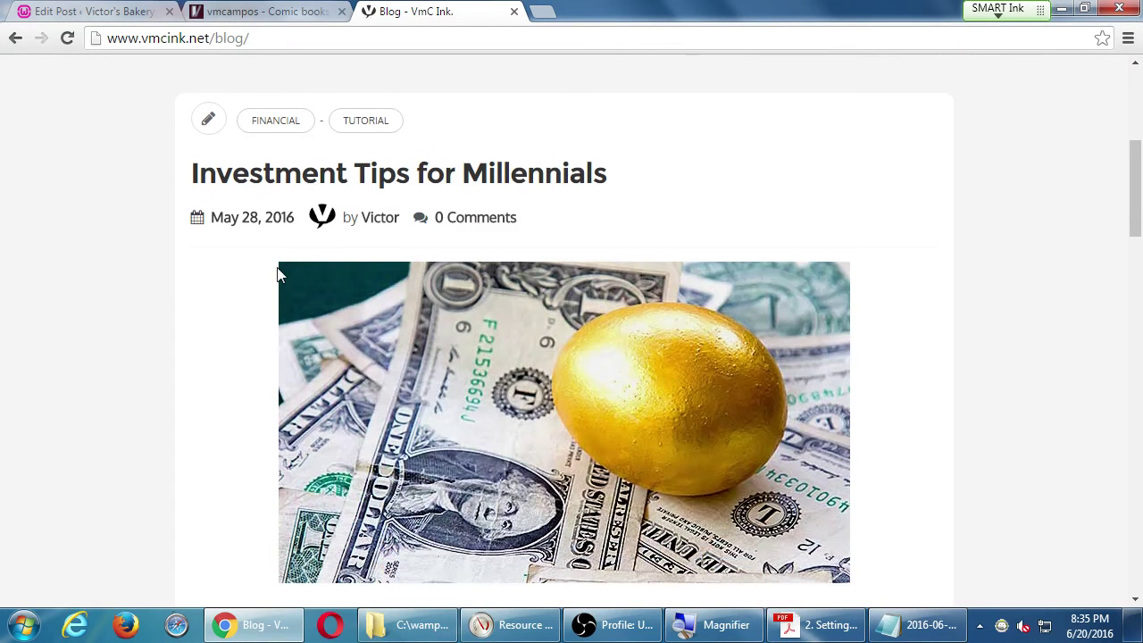
scroll(258, 280, down, 3)
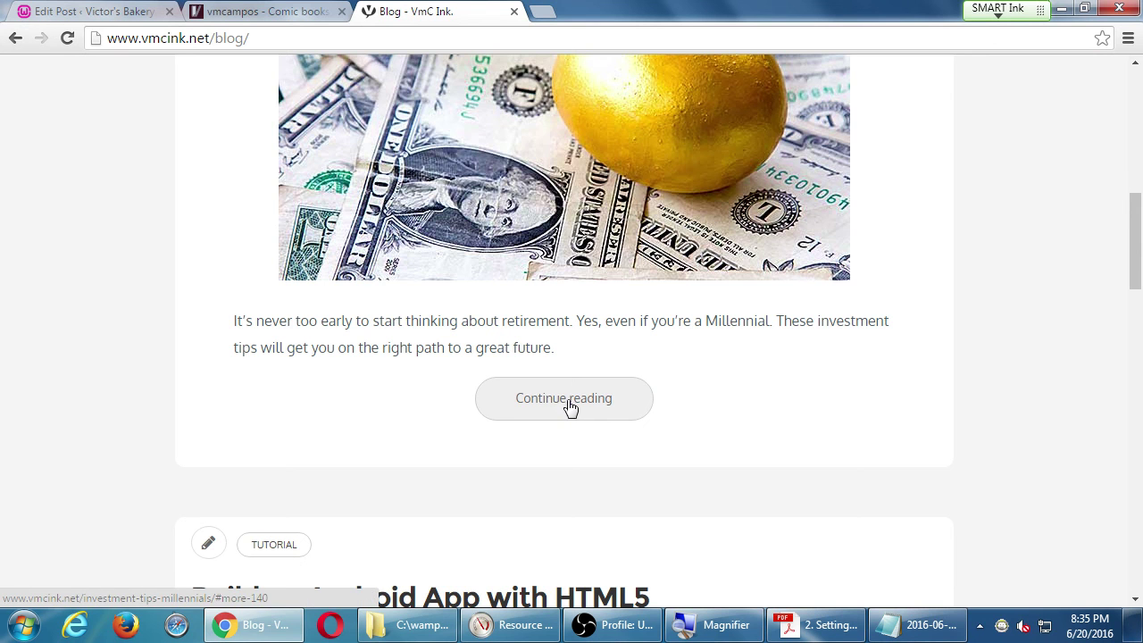
click(268, 11)
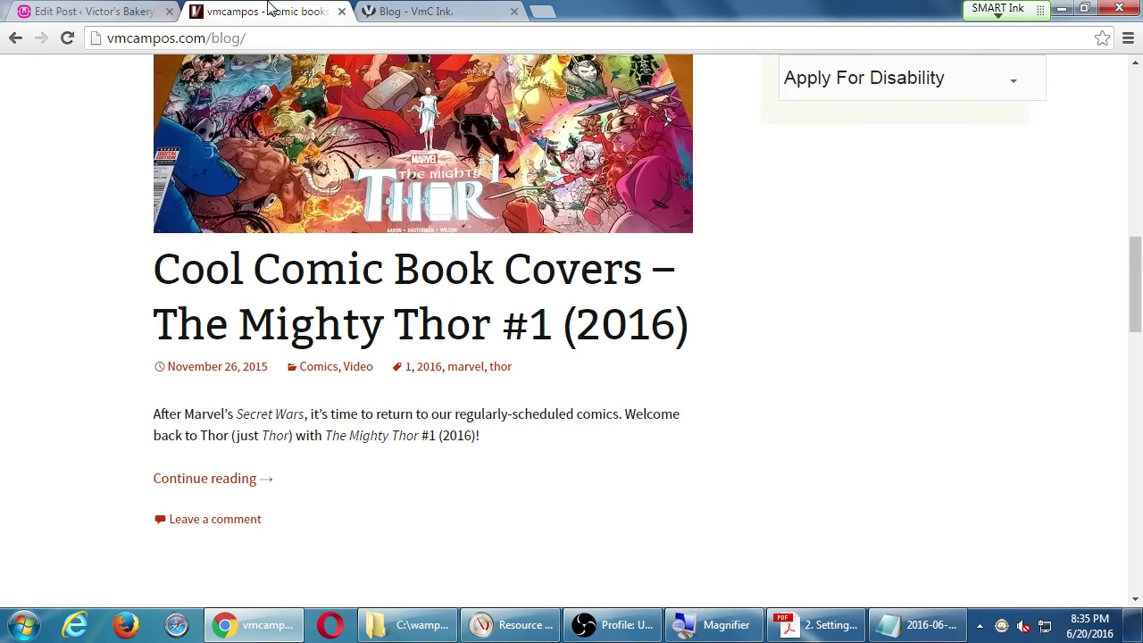
click(413, 11)
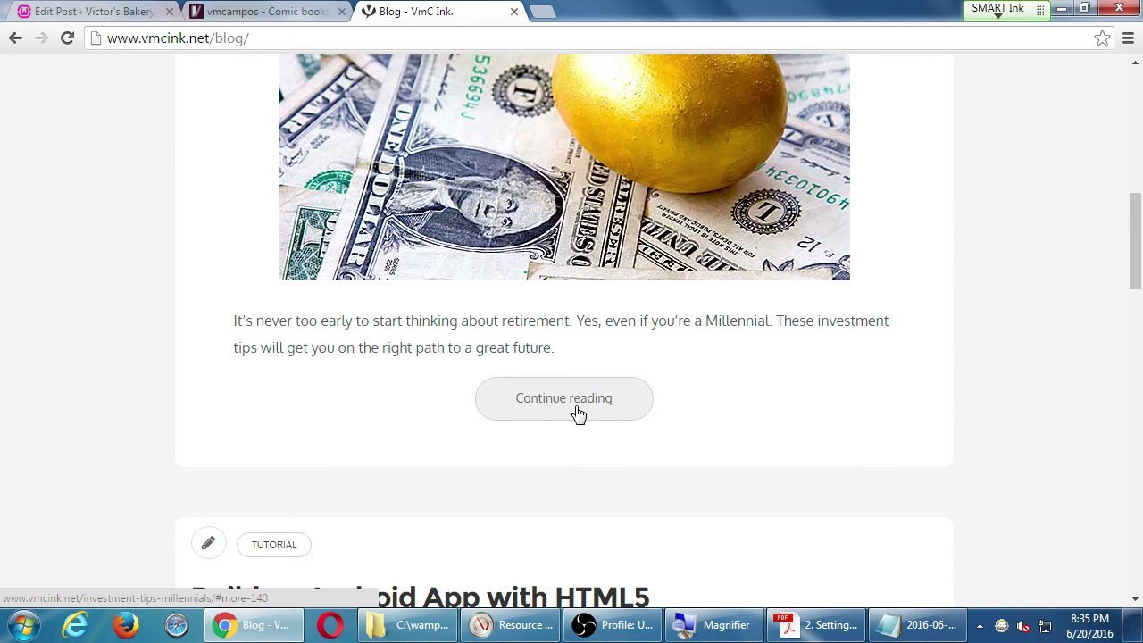
click(268, 10)
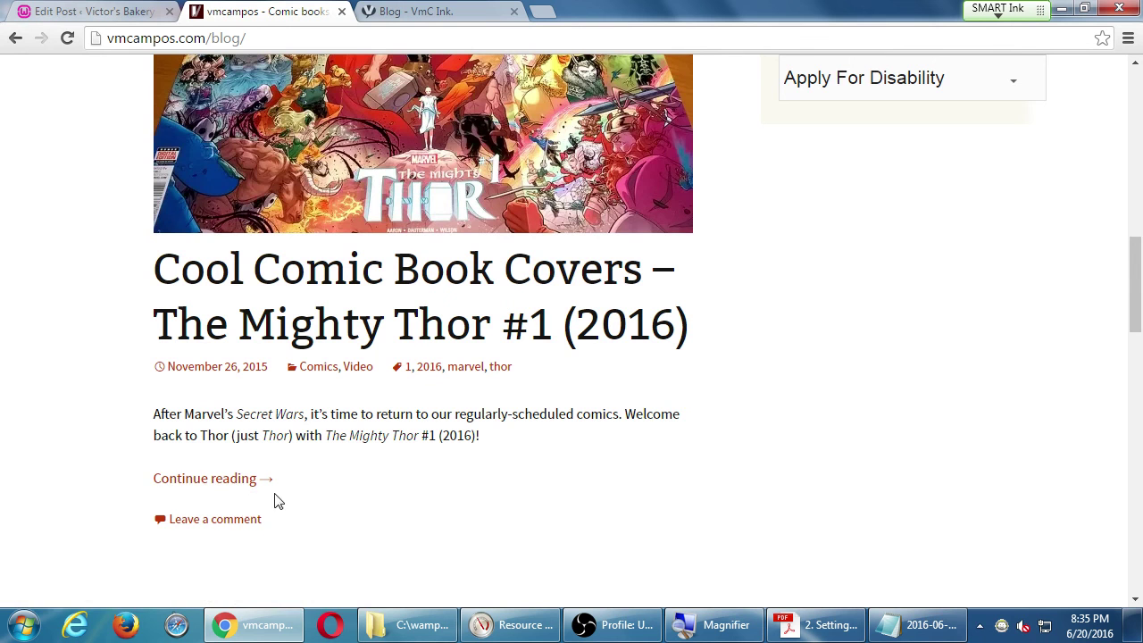
click(107, 11)
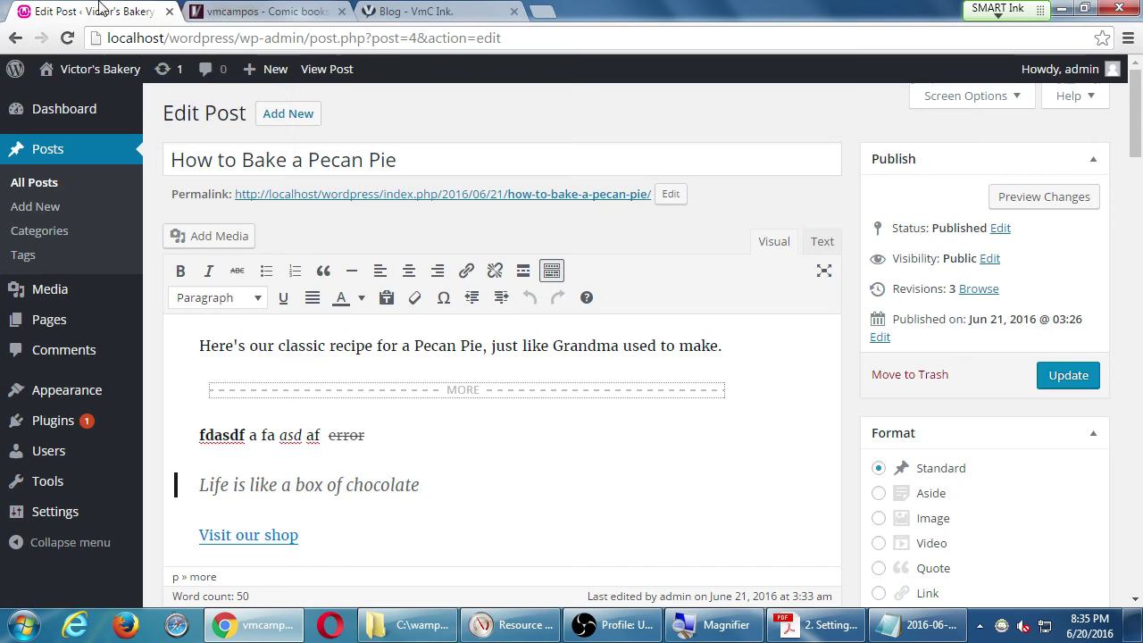
click(89, 81)
- Follow the pecan pie intro's Continue reading link on the homepage and scroll through the full post
scroll(464, 384, down, 6)
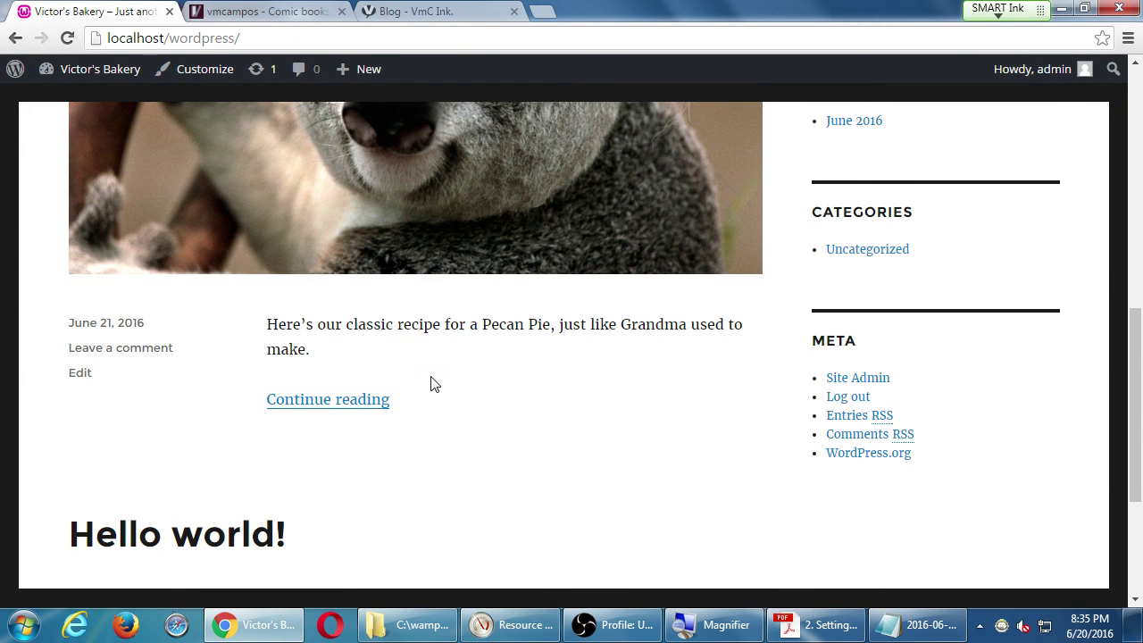
click(358, 400)
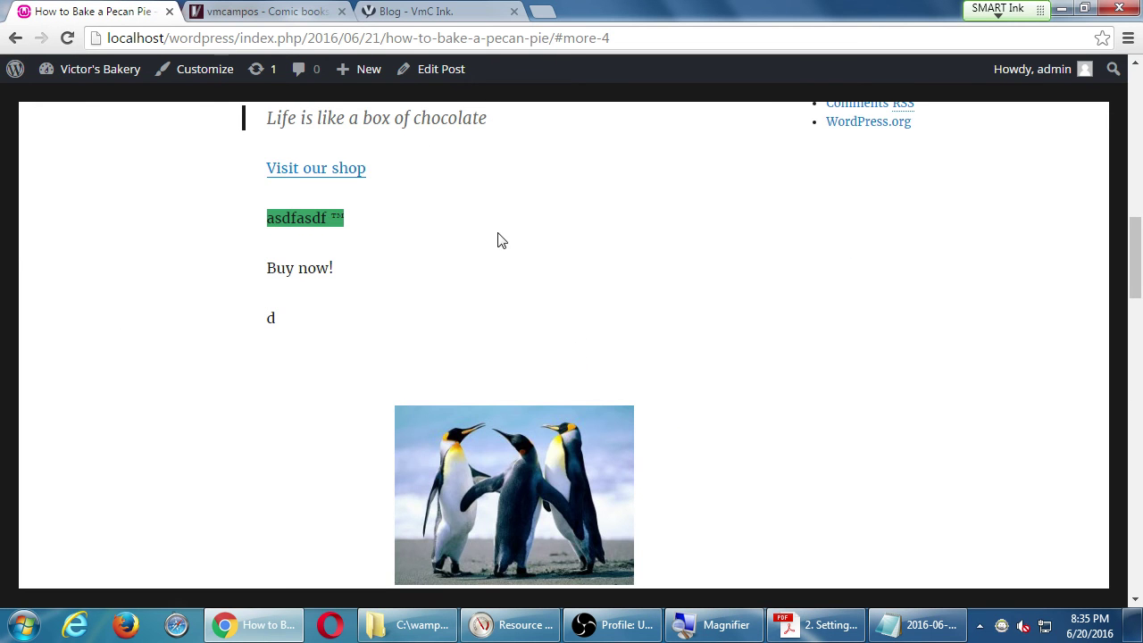
scroll(395, 265, up, 3)
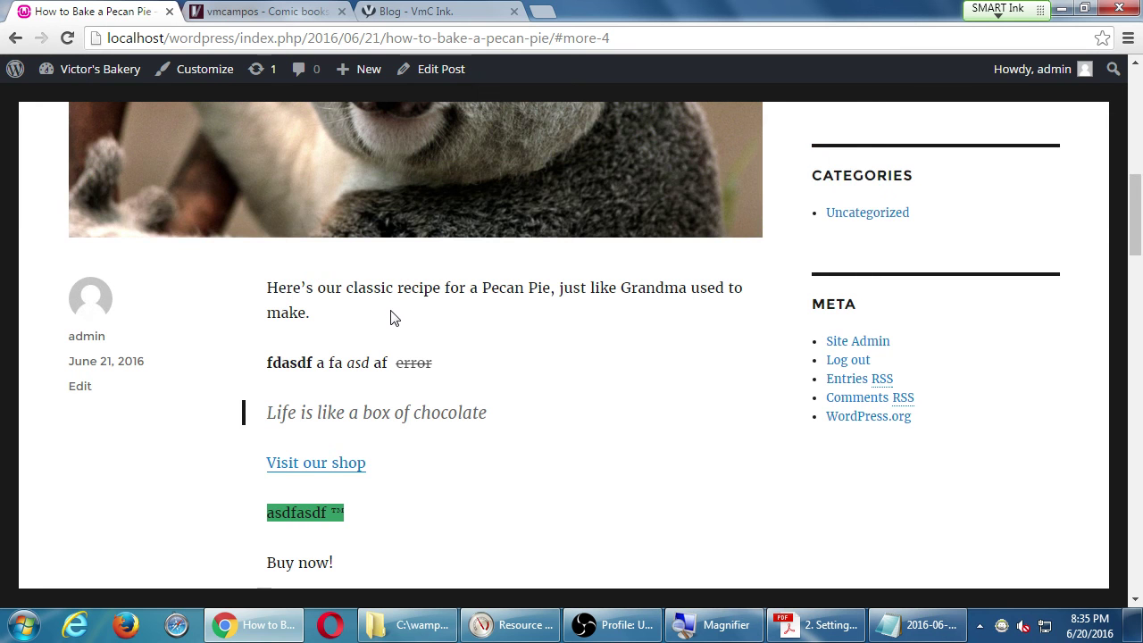
scroll(389, 310, down, 1)
scroll(392, 311, down, 1)
scroll(391, 311, down, 5)
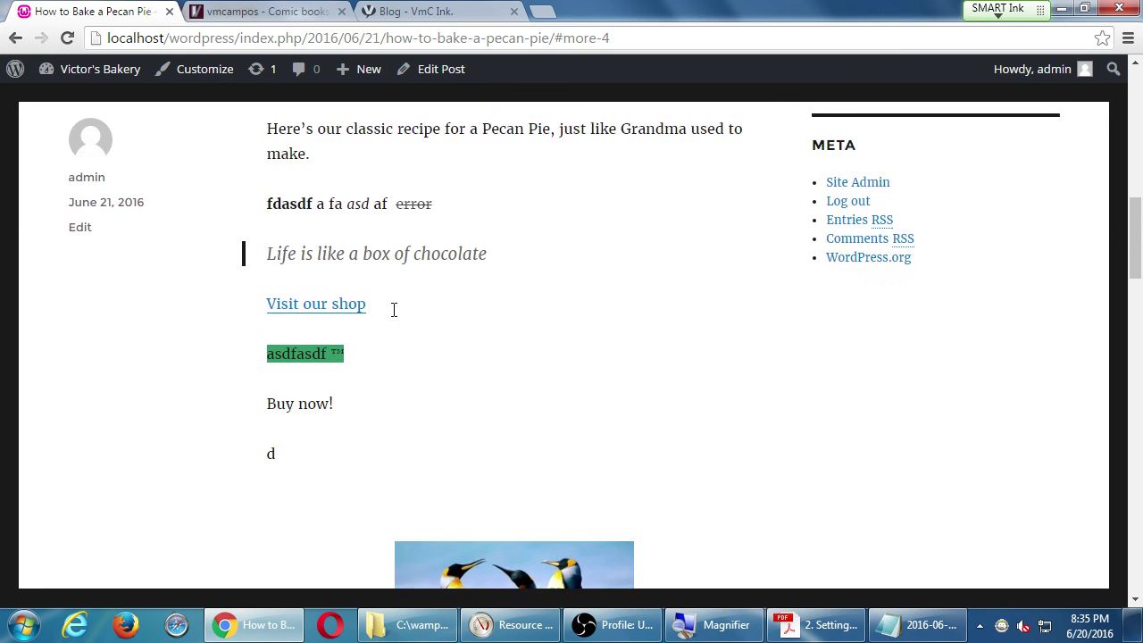
scroll(392, 312, down, 10)
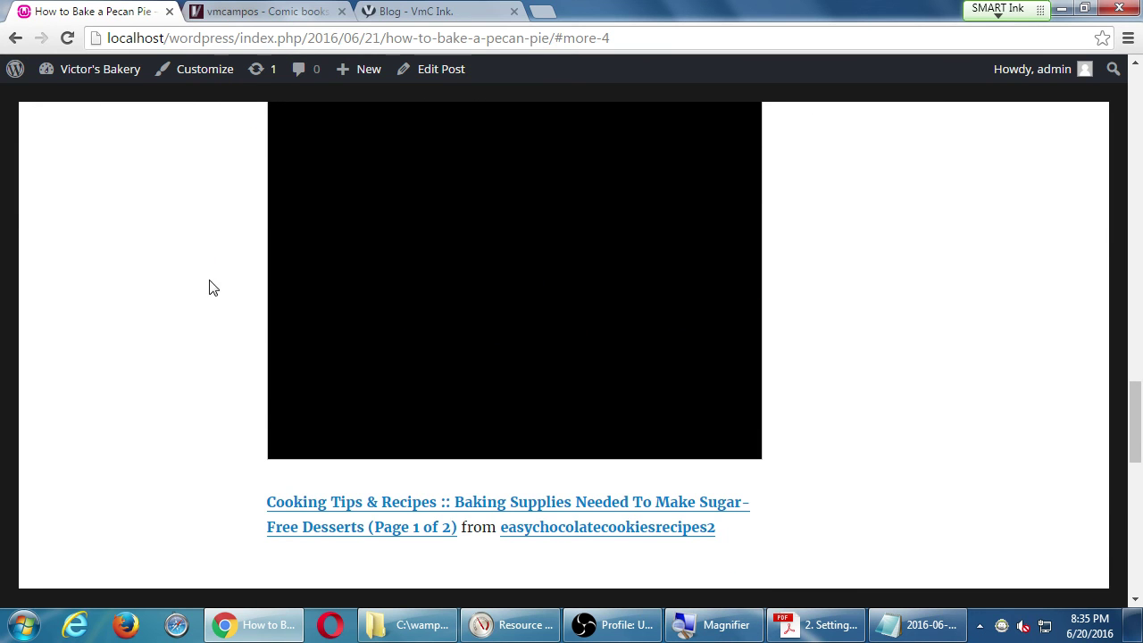
scroll(207, 272, down, 2)
scroll(215, 280, down, 5)
scroll(215, 276, up, 15)
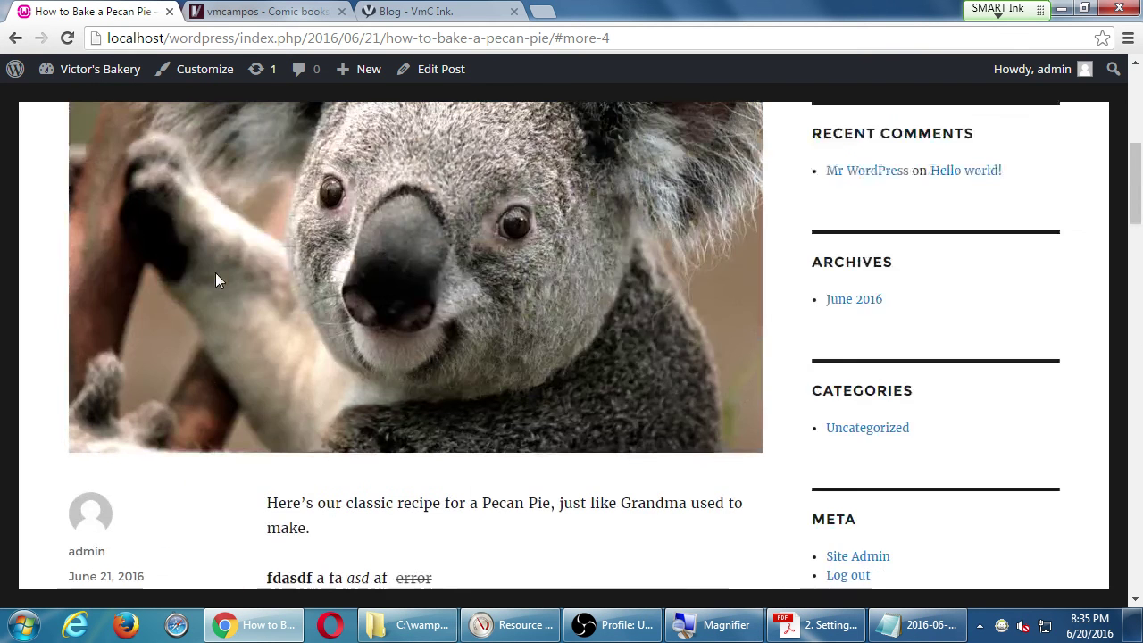
scroll(215, 280, up, 5)
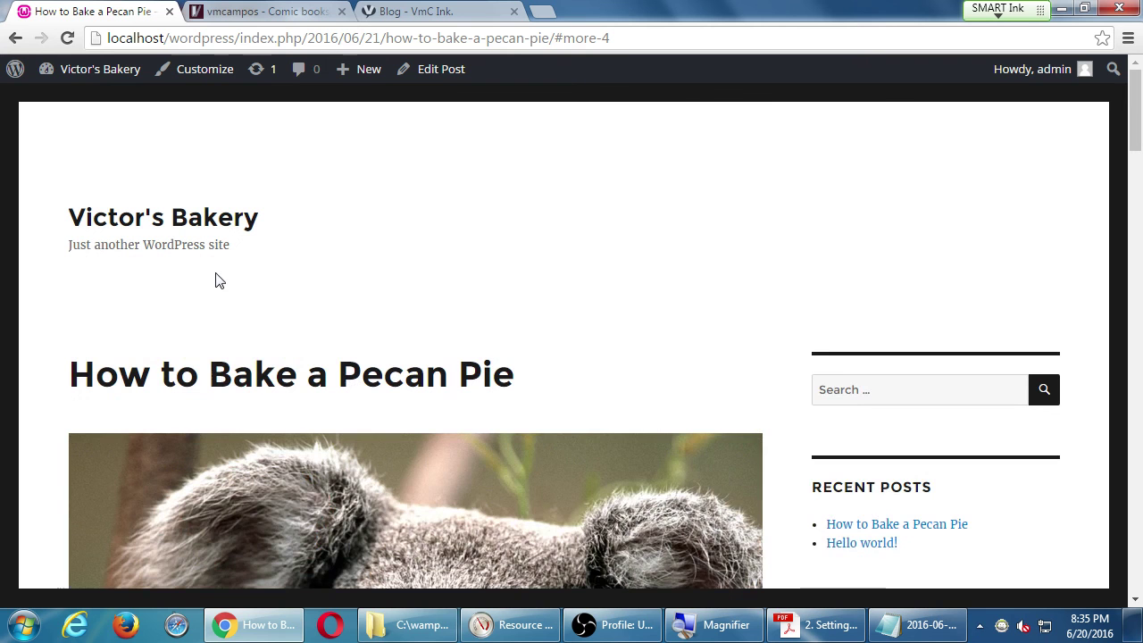
- Return to the Victor's Bakery admin Dashboard from the admin bar's site menu
mouse_move(92, 79)
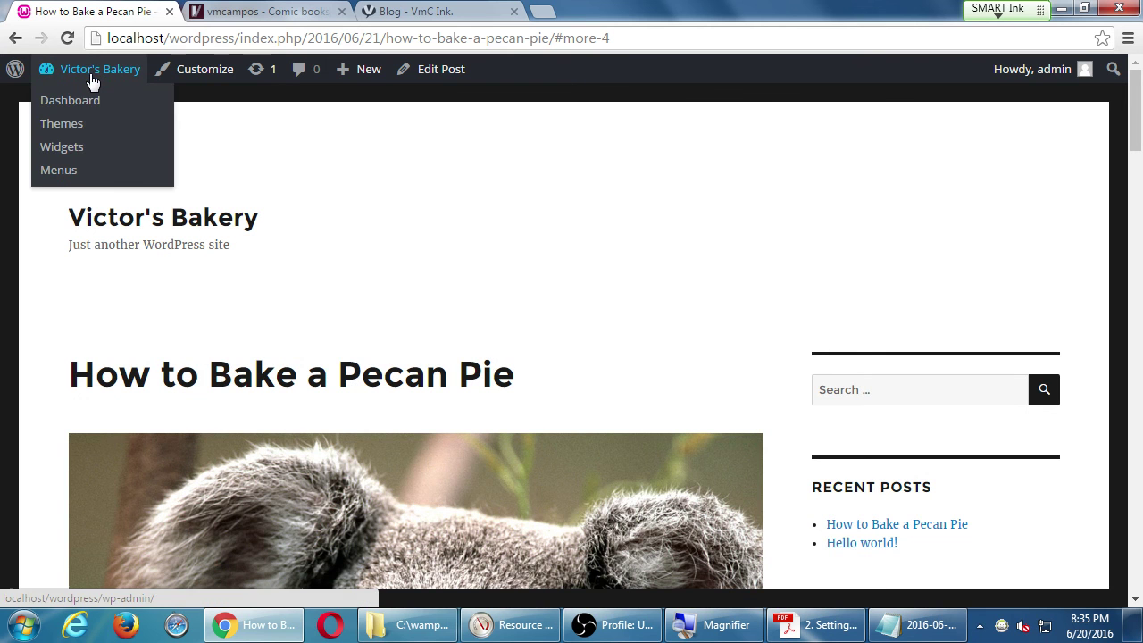
click(88, 98)
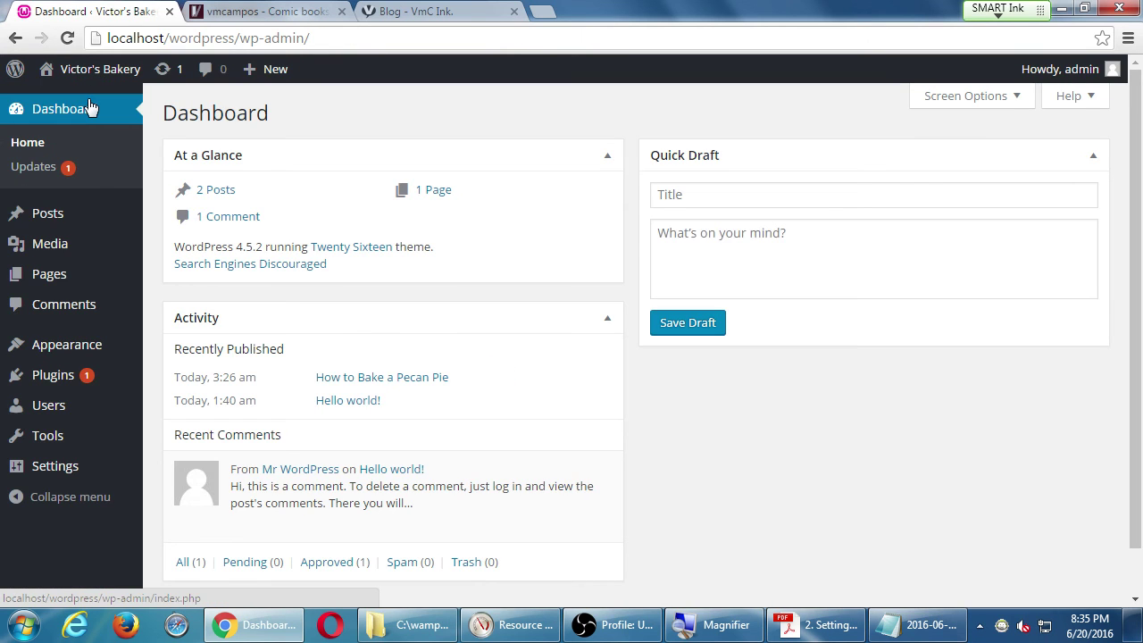
mouse_move(96, 212)
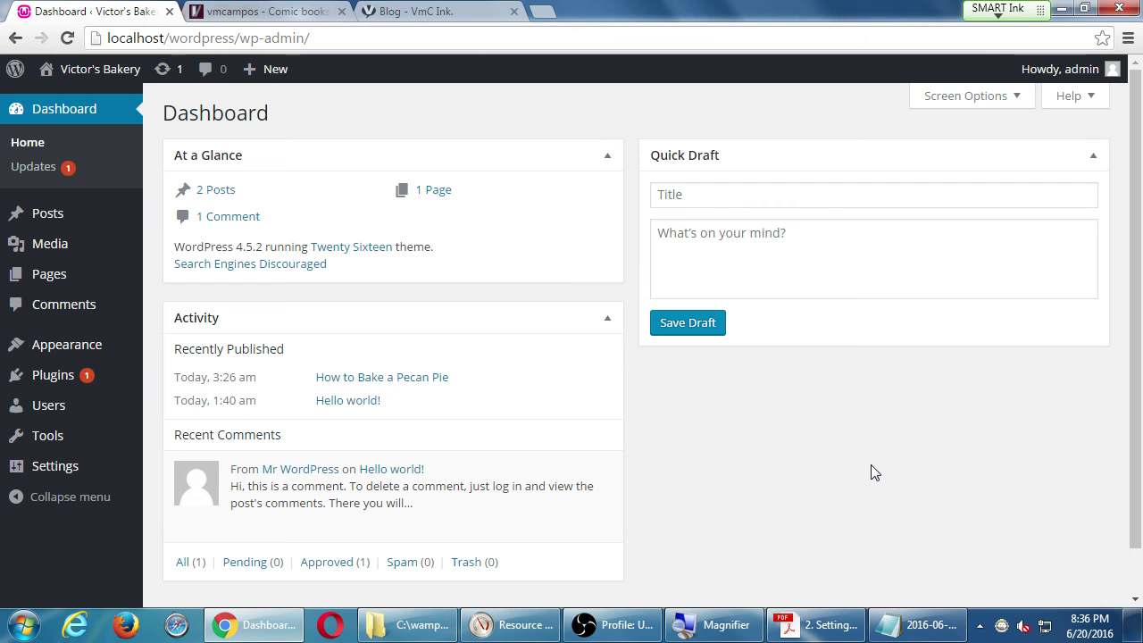
click(614, 625)
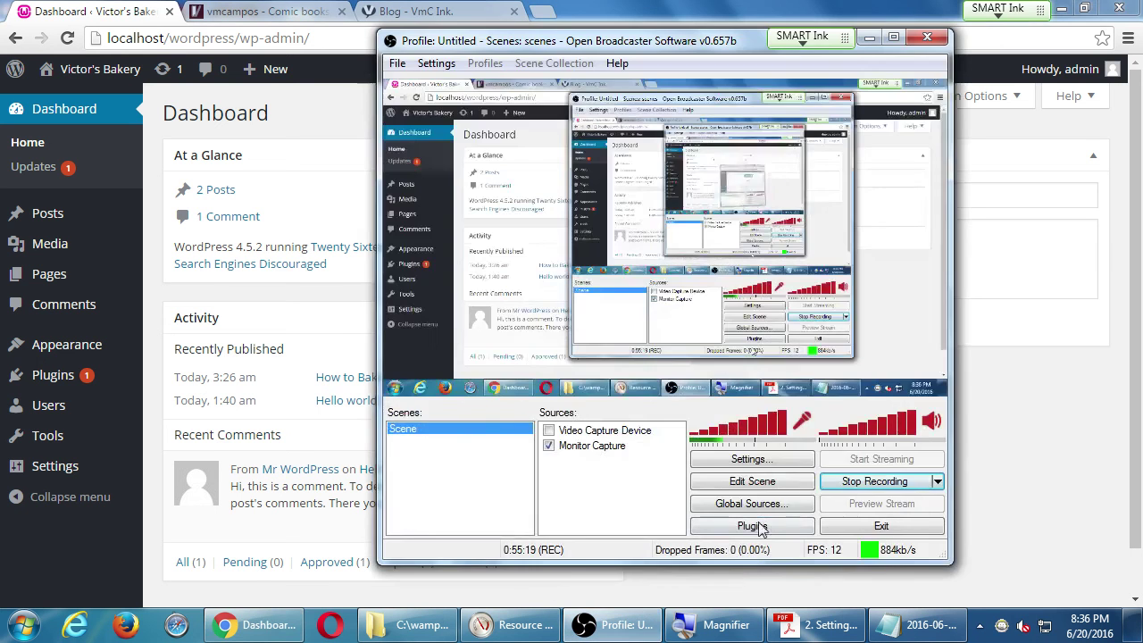